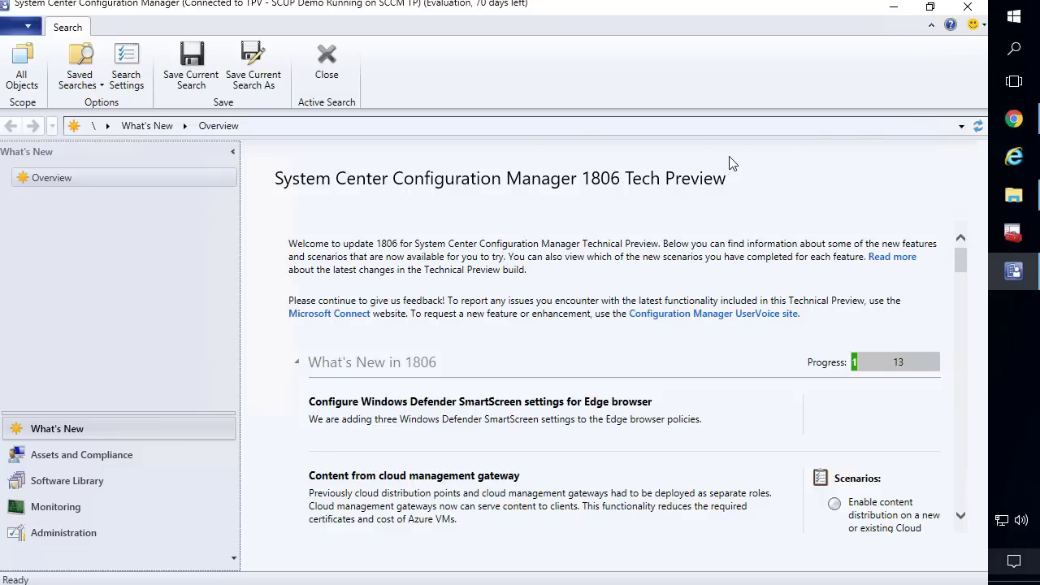
Bring up the Manage clients on the internet article and scroll to the cloud management gateway advantages
left_click(1014, 122)
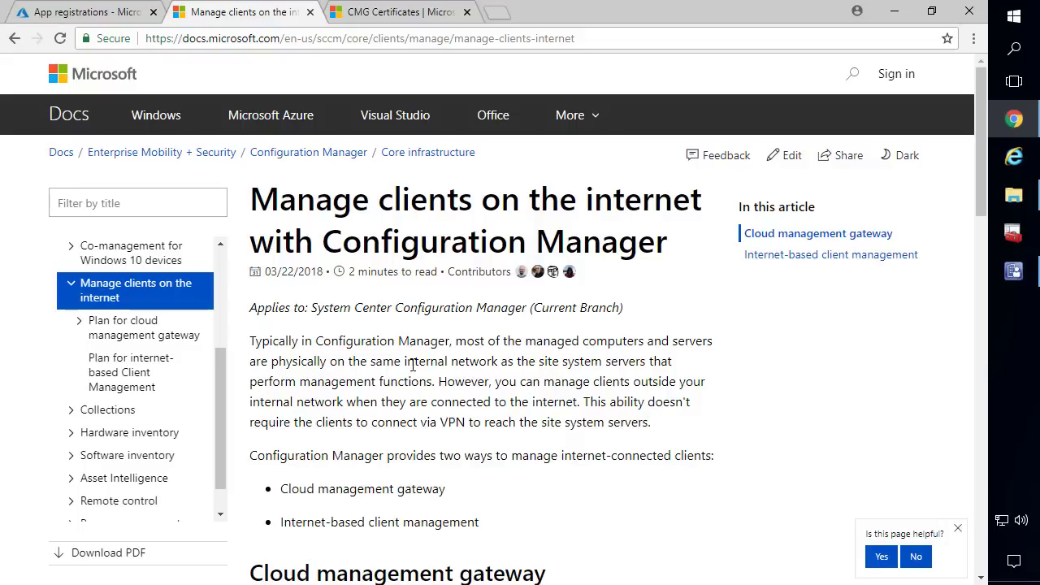
scroll(410, 459, "down", 3)
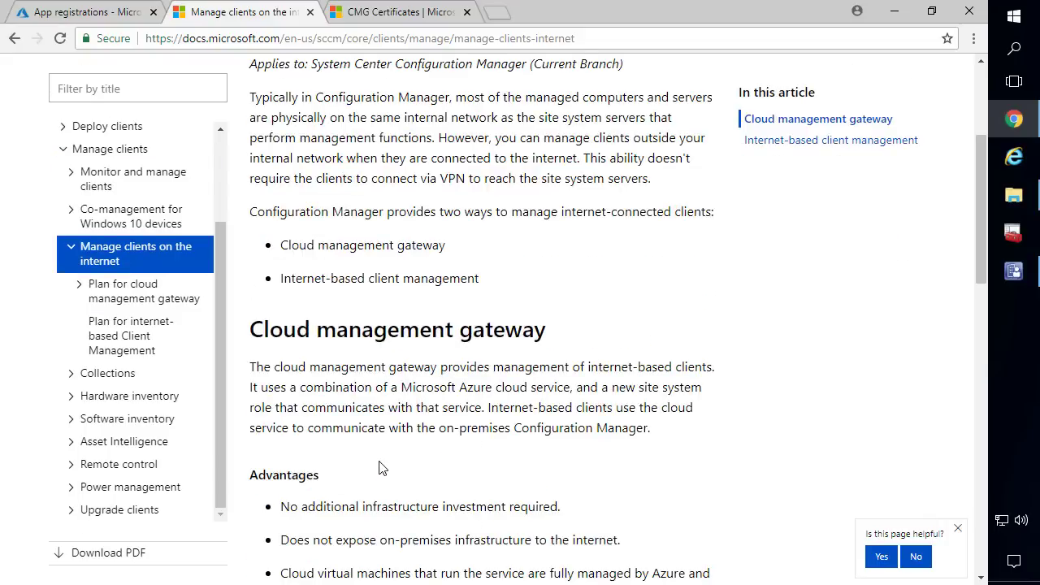
scroll(382, 462, "down", 2)
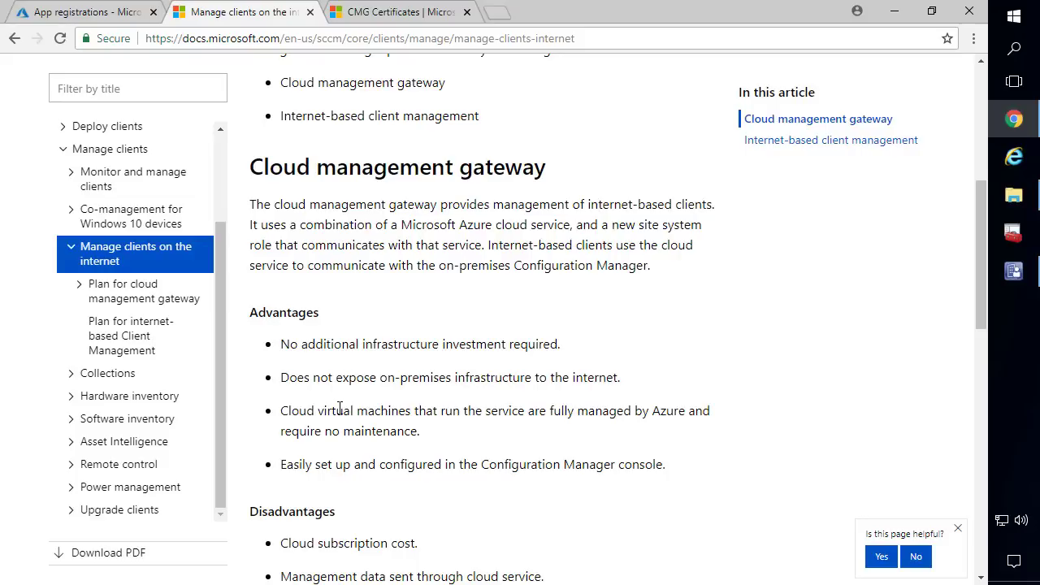
scroll(341, 431, "down", 1)
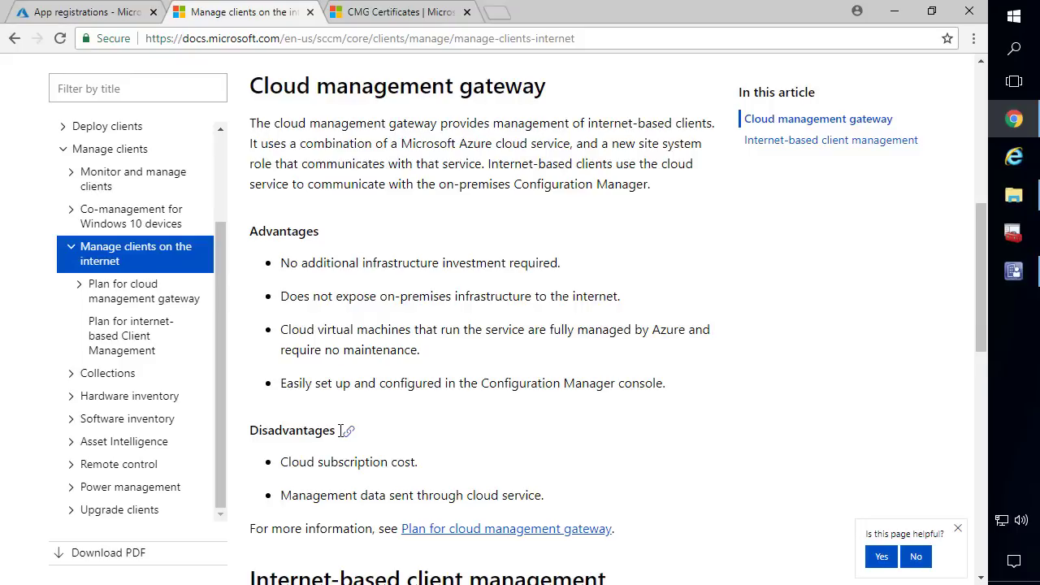
scroll(353, 445, "down", 1)
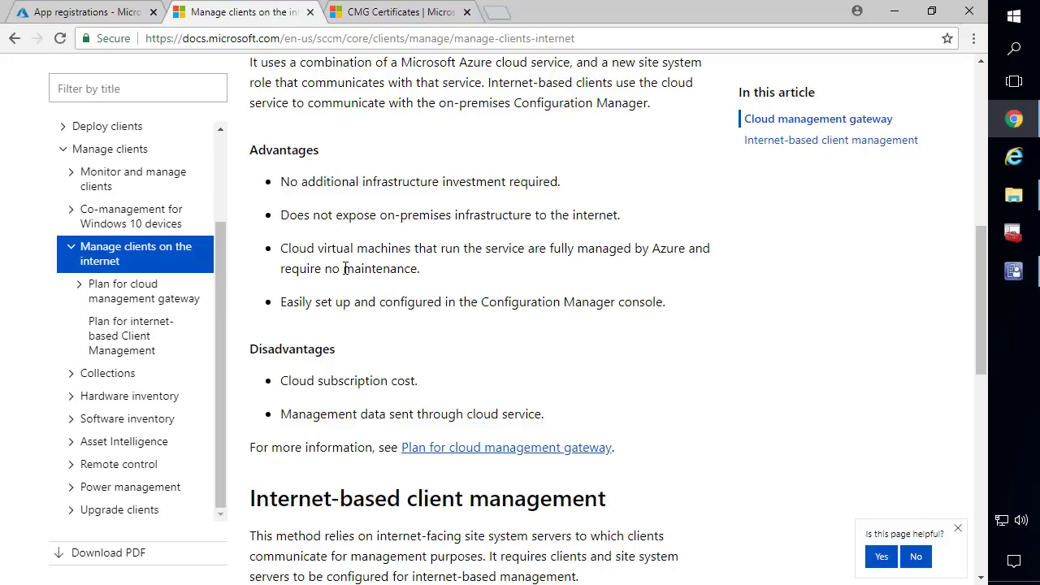
Highlight 'Cloud subscription cost' among the cloud management gateway disadvantages
scroll(345, 269, "down", 1)
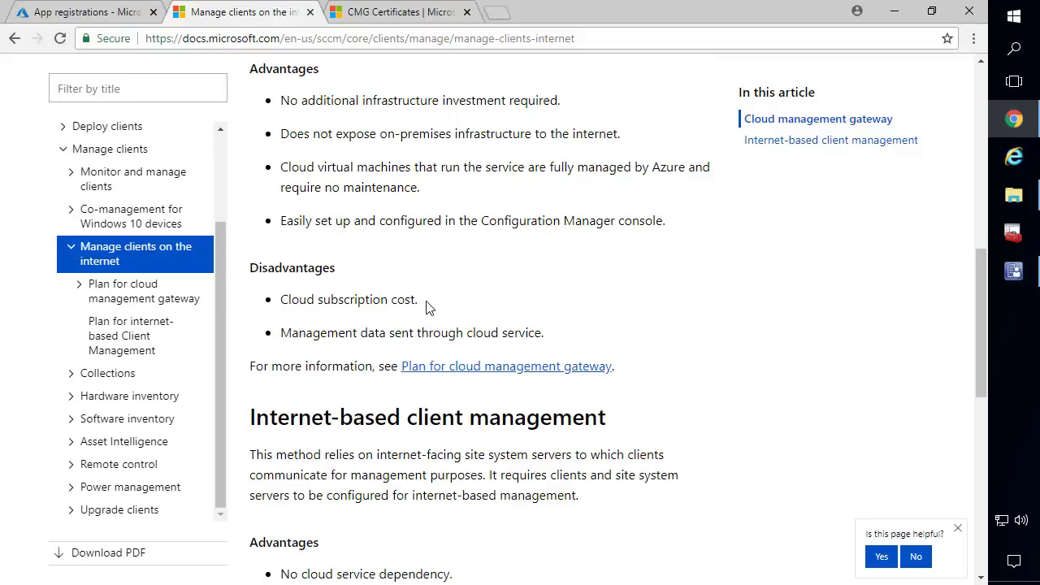
left_click_drag(428, 307, 283, 300)
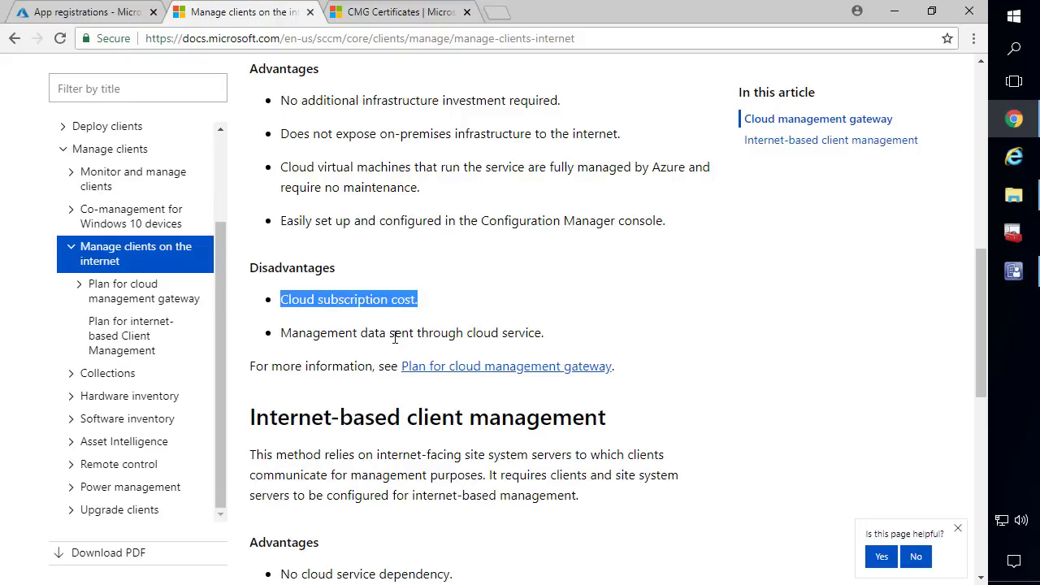
Read the CMG Certificates article from server authentication through the Azure management certificate section
left_click(400, 14)
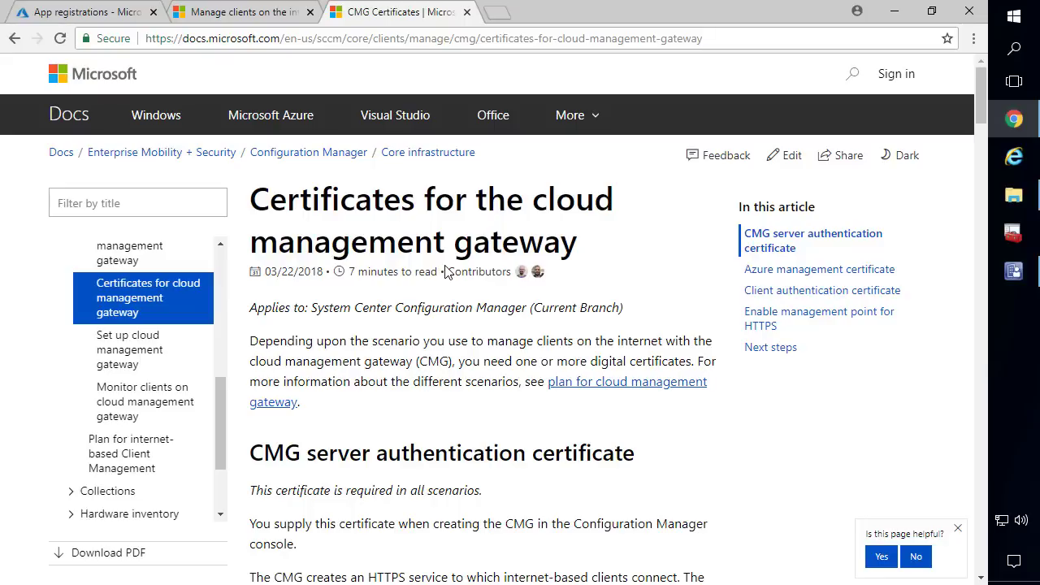
scroll(473, 354, "down", 3)
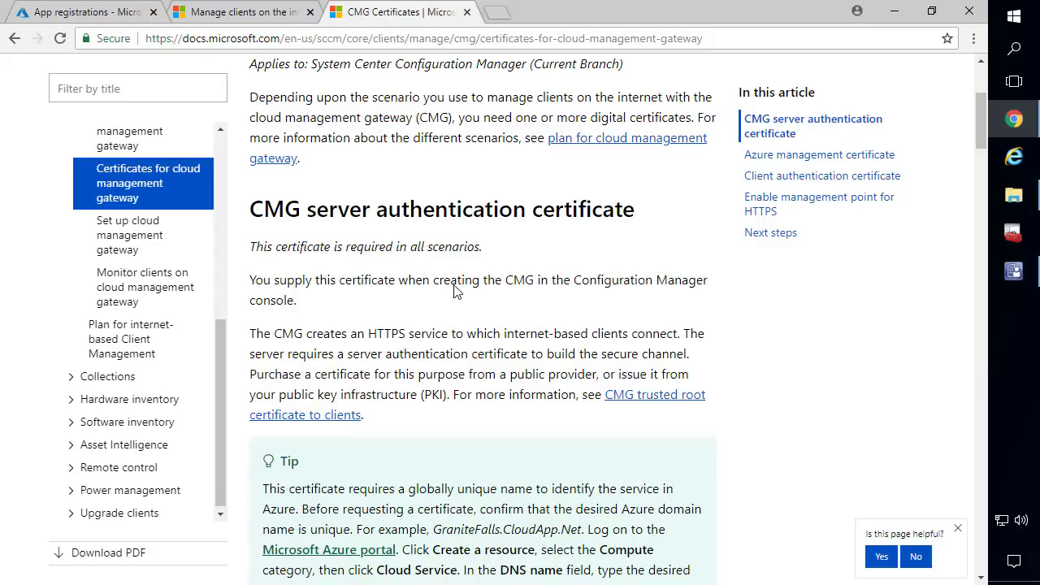
scroll(435, 271, "down", 1)
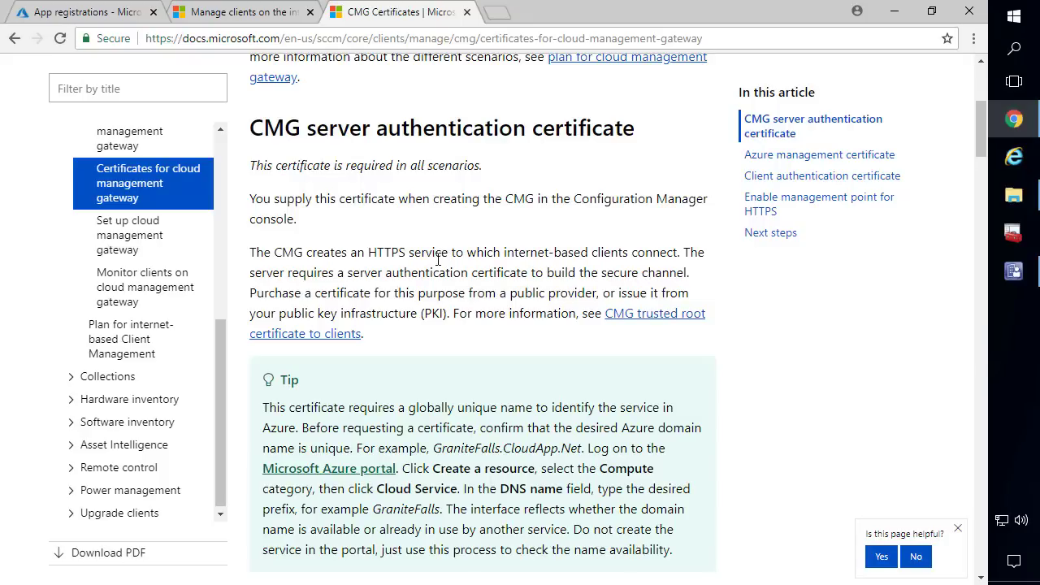
scroll(439, 258, "down", 2)
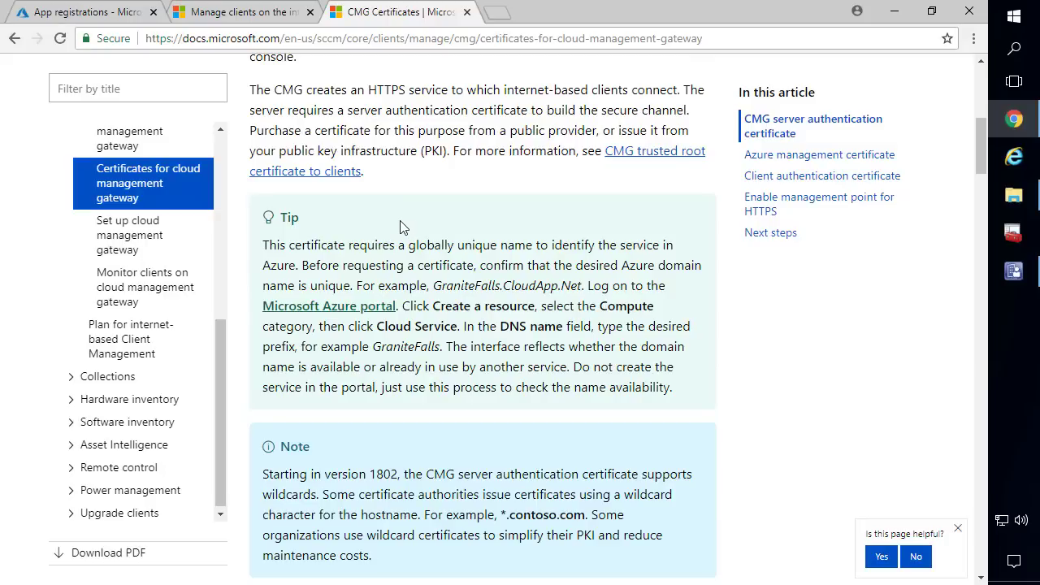
scroll(400, 226, "down", 6)
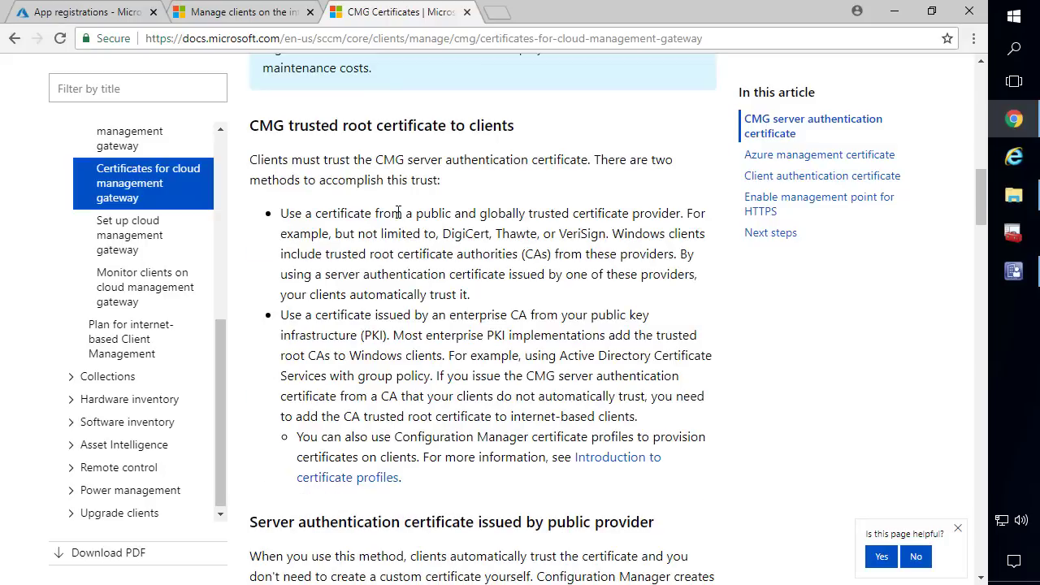
scroll(399, 212, "down", 11)
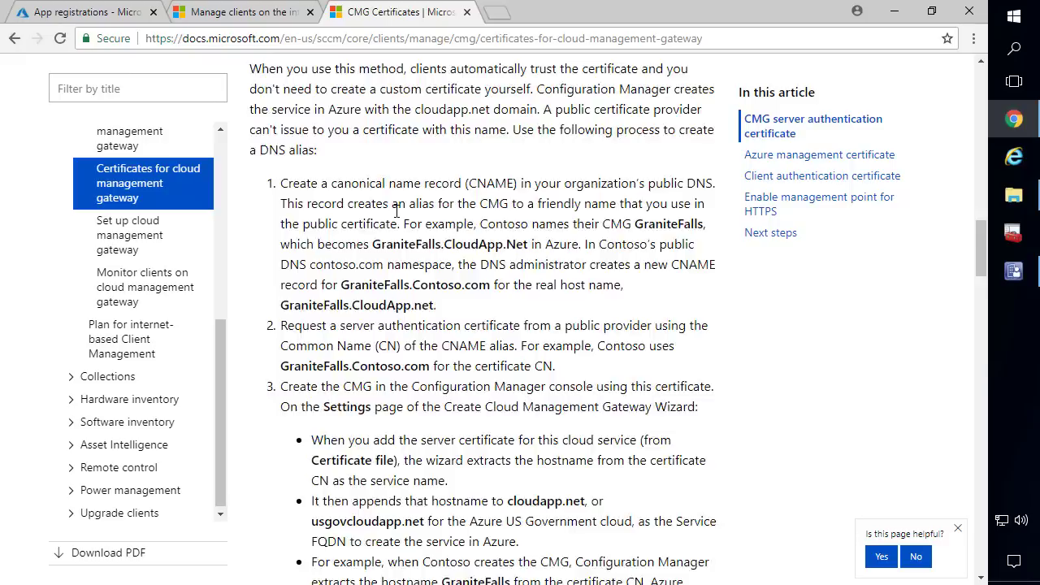
scroll(397, 209, "down", 7)
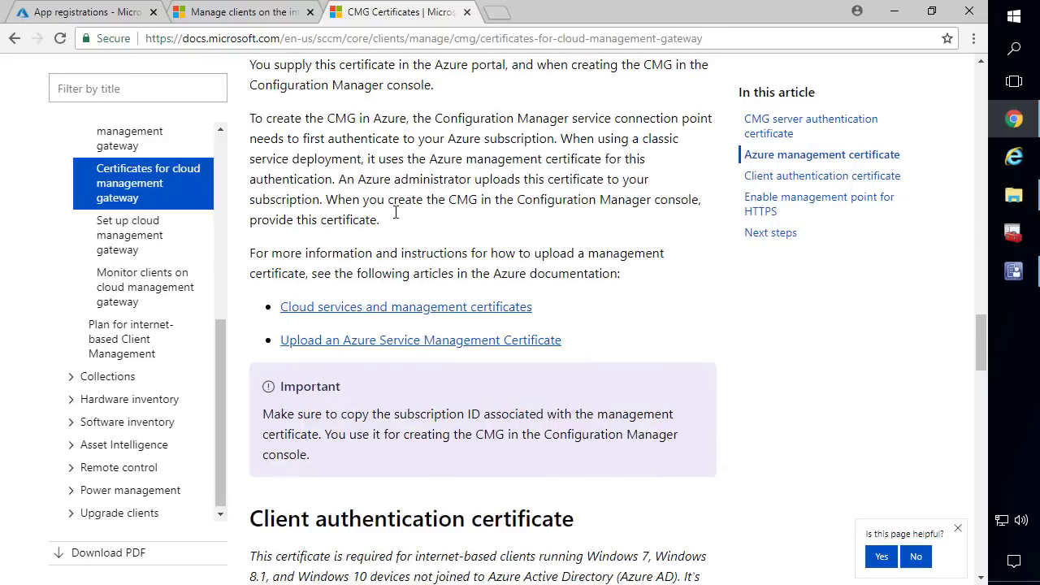
Highlight the 'Client authentication certificate' heading and 'Azure AD' at the italic paragraph's end
scroll(396, 213, "down", 3)
left_click_drag(251, 275, 577, 291)
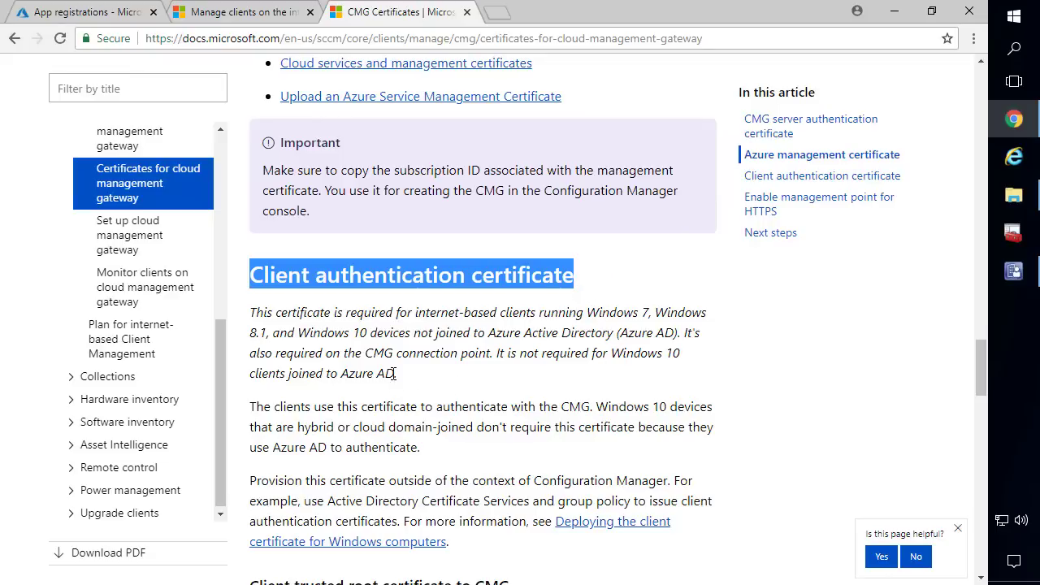
left_click_drag(396, 374, 342, 371)
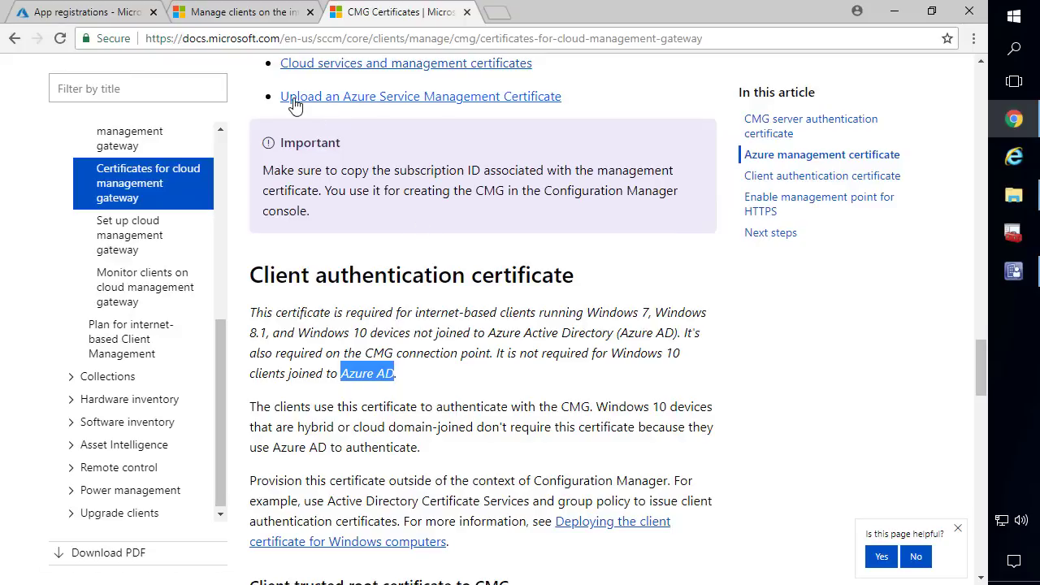
scroll(388, 230, "up", 2)
scroll(390, 237, "down", 2)
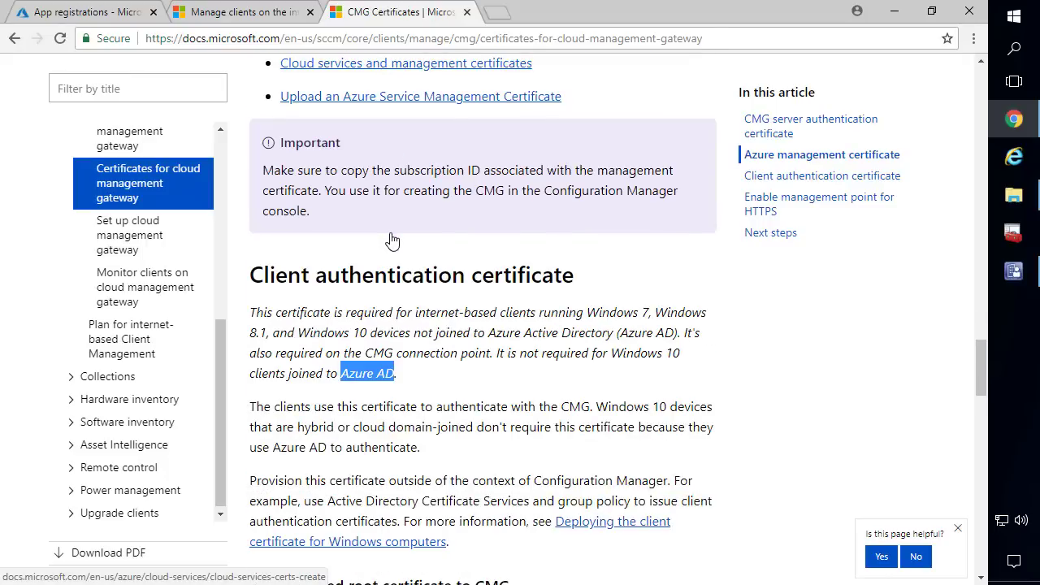
scroll(452, 274, "down", 2)
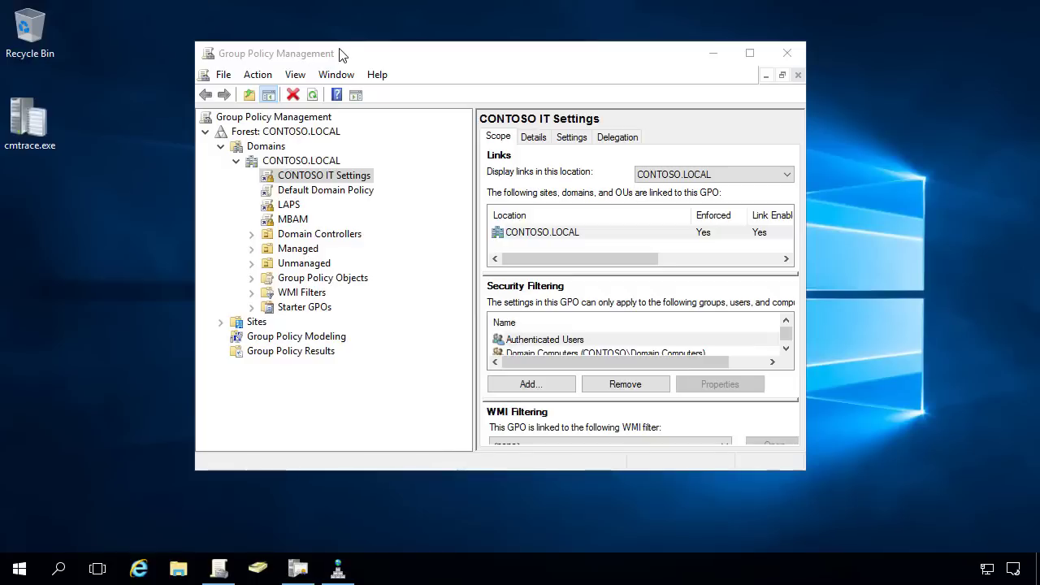
Open the Certificate Templates management console from the Certification Authority's Certificate Templates node
left_click(799, 55)
left_click(308, 573)
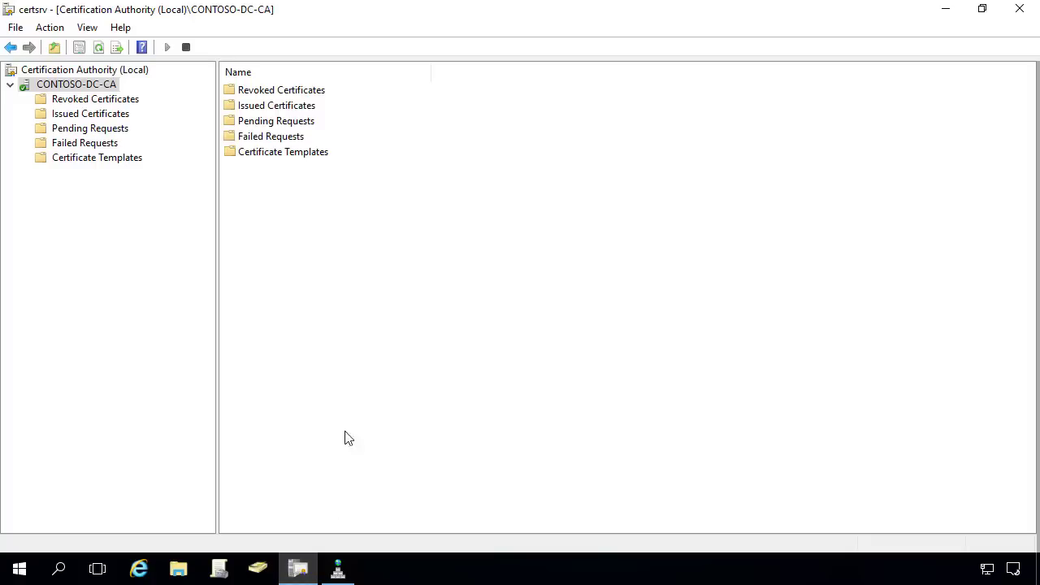
left_click(103, 162)
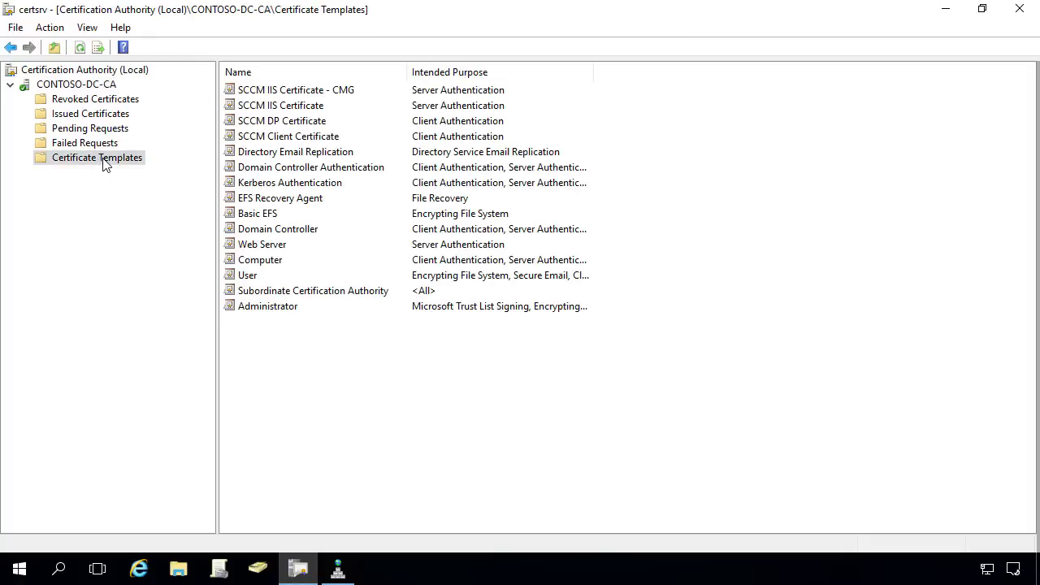
right_click(101, 160)
left_click(132, 167)
Permanently delete the SCCM IIS Certificate - CMG template, then select SCCM IIS Certificate
scroll(362, 230, "down", 2)
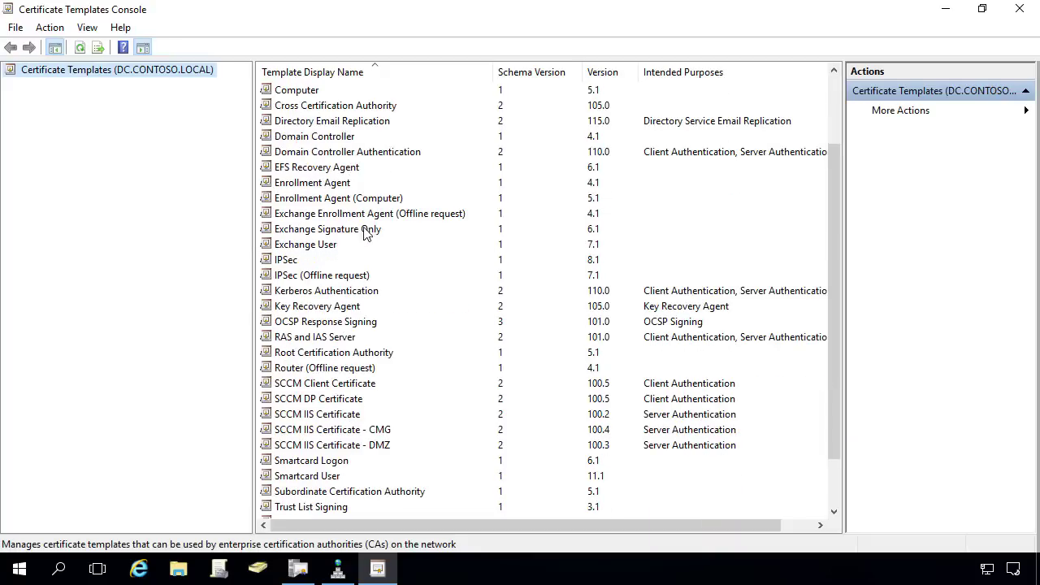
left_click(356, 433)
key("Delete")
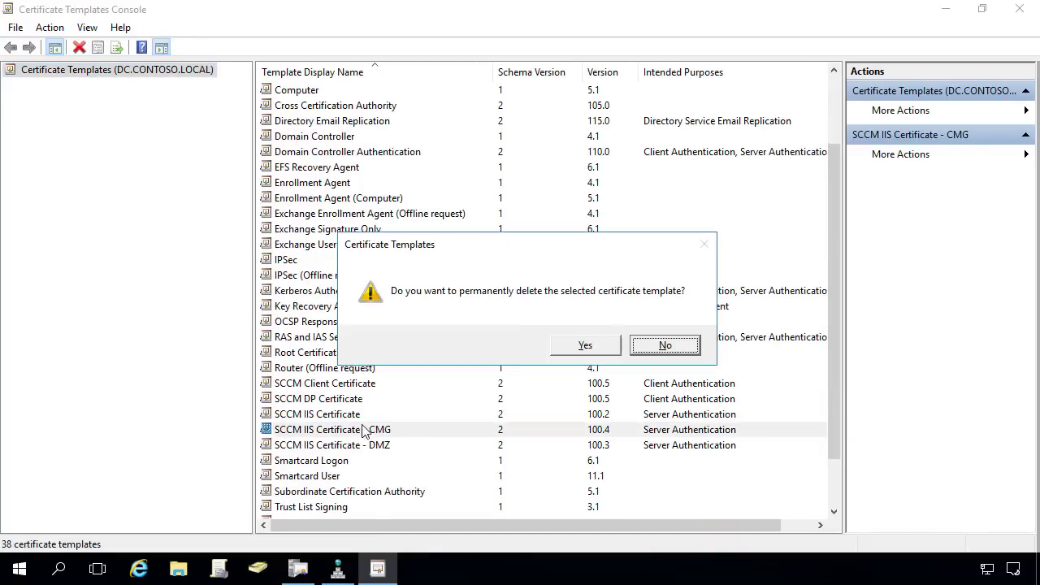
left_click(598, 347)
left_click(331, 417)
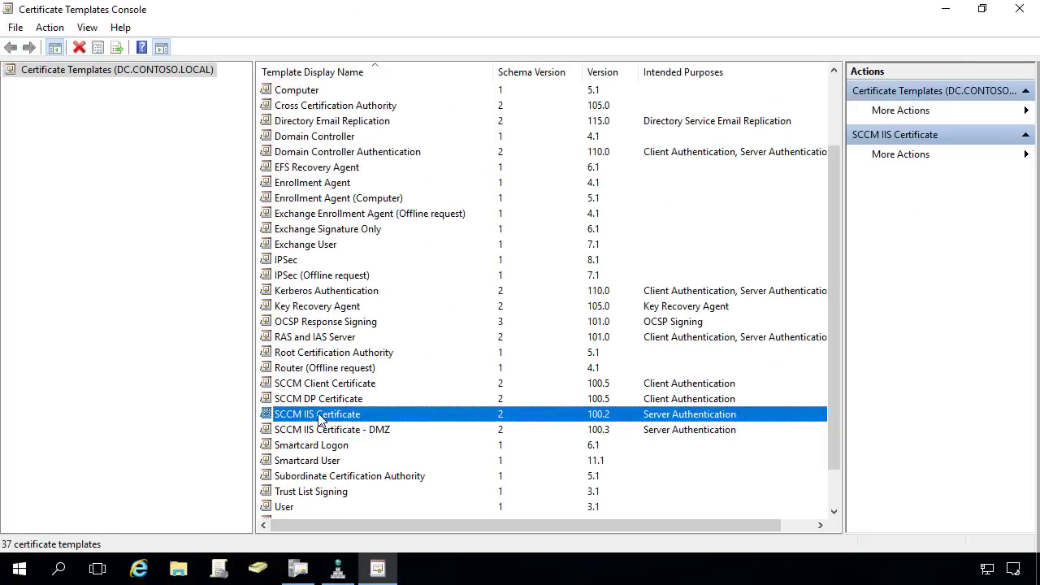
Duplicate SCCM IIS Certificate as 'SCCM IIS Certificate - CMG' with an exportable private key
right_click(320, 418)
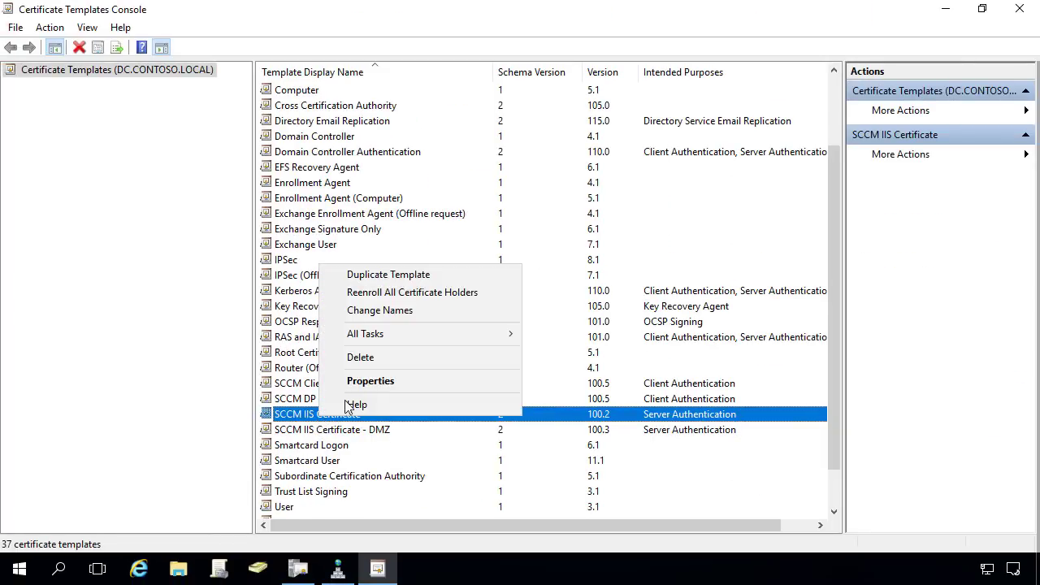
left_click(392, 277)
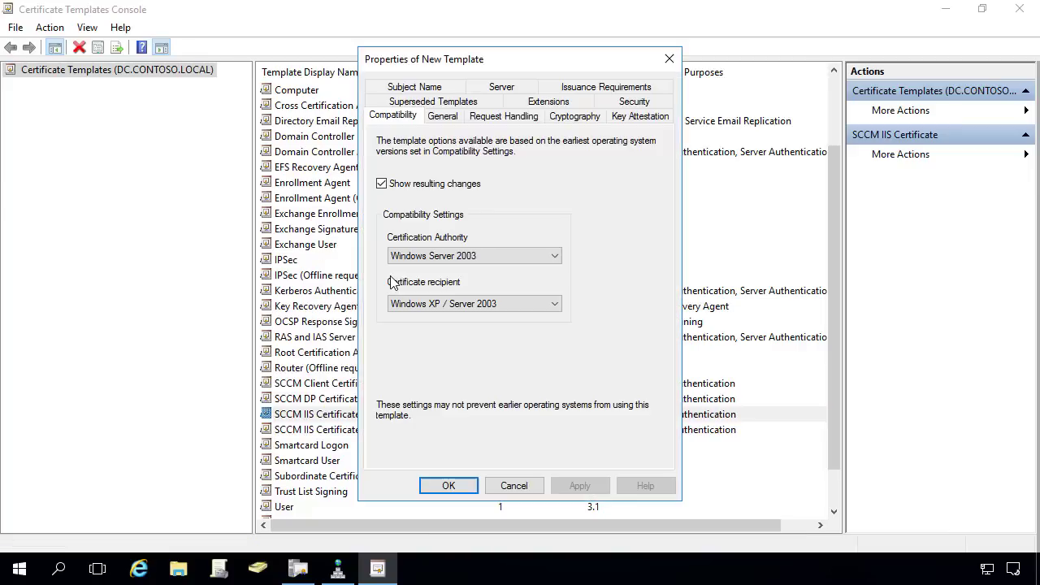
left_click(442, 117)
left_click_drag(409, 156, 291, 148)
key("BackSpace")
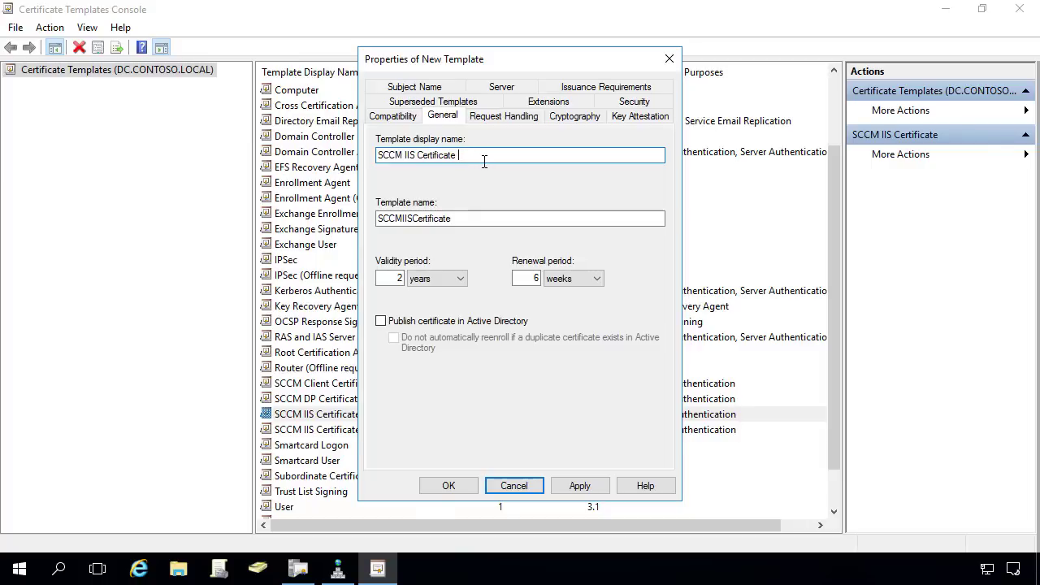
type("- ")
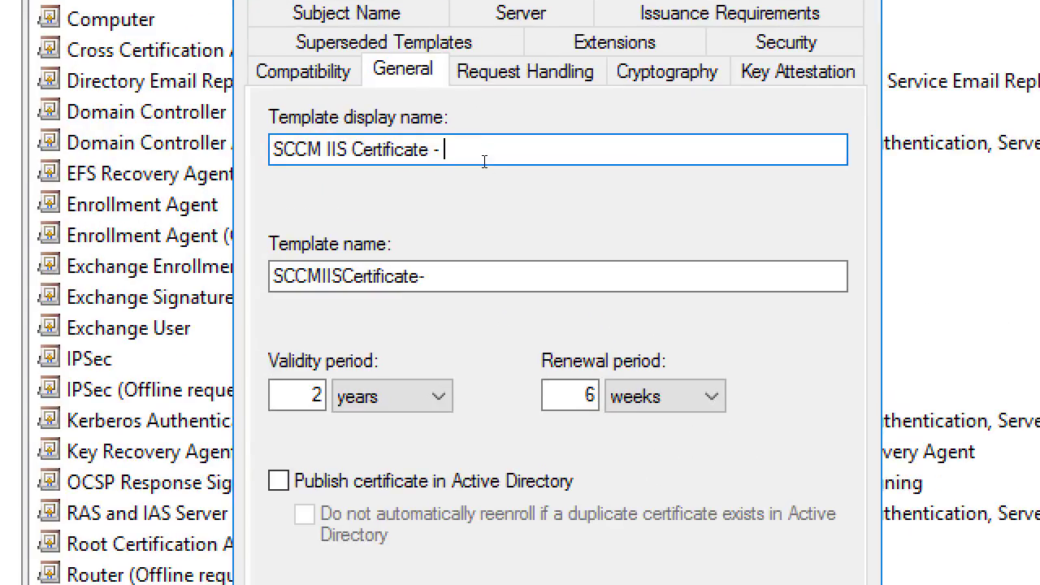
type("CMG")
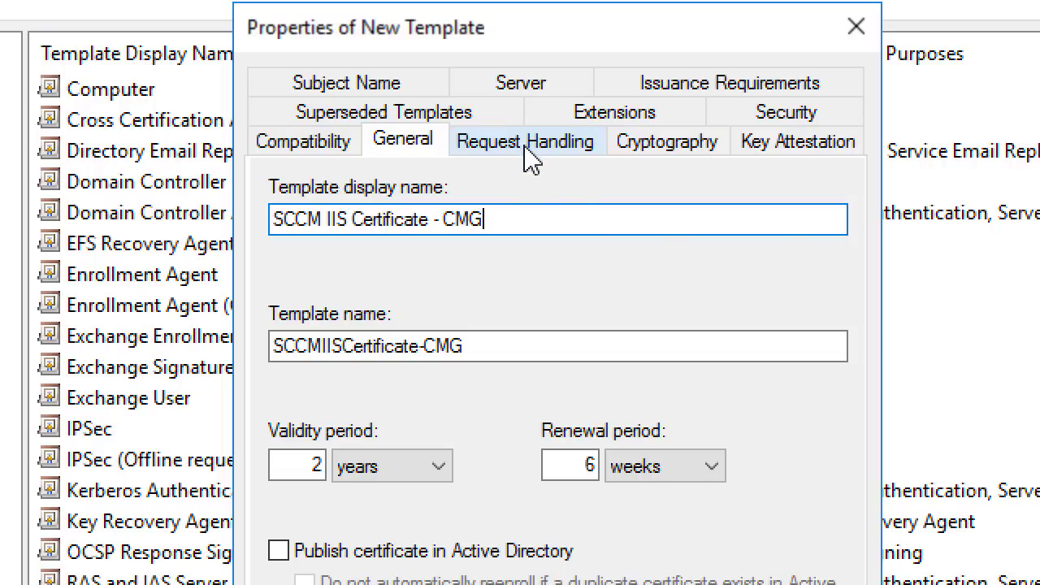
left_click(532, 158)
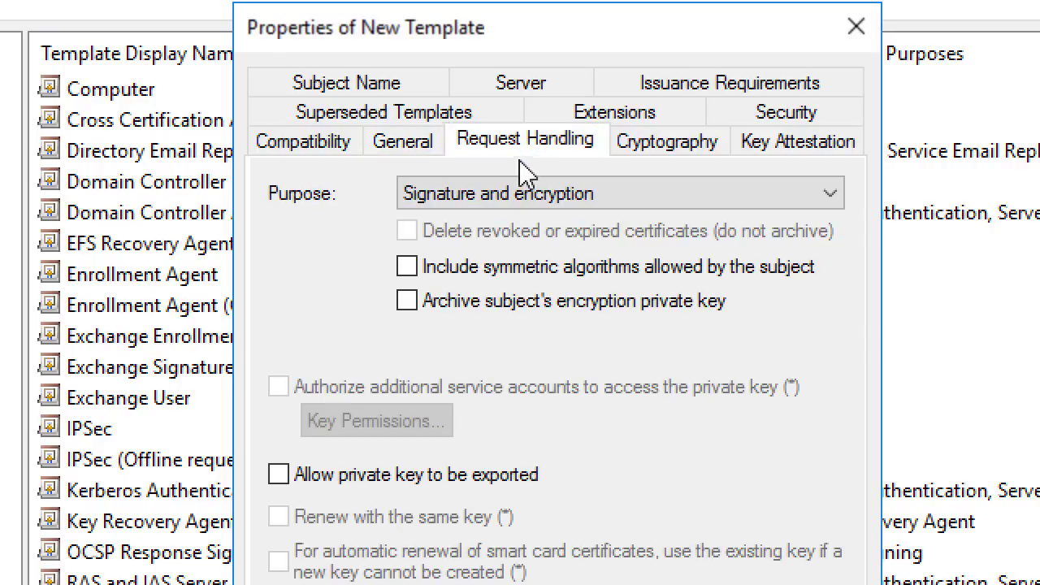
left_click(416, 490)
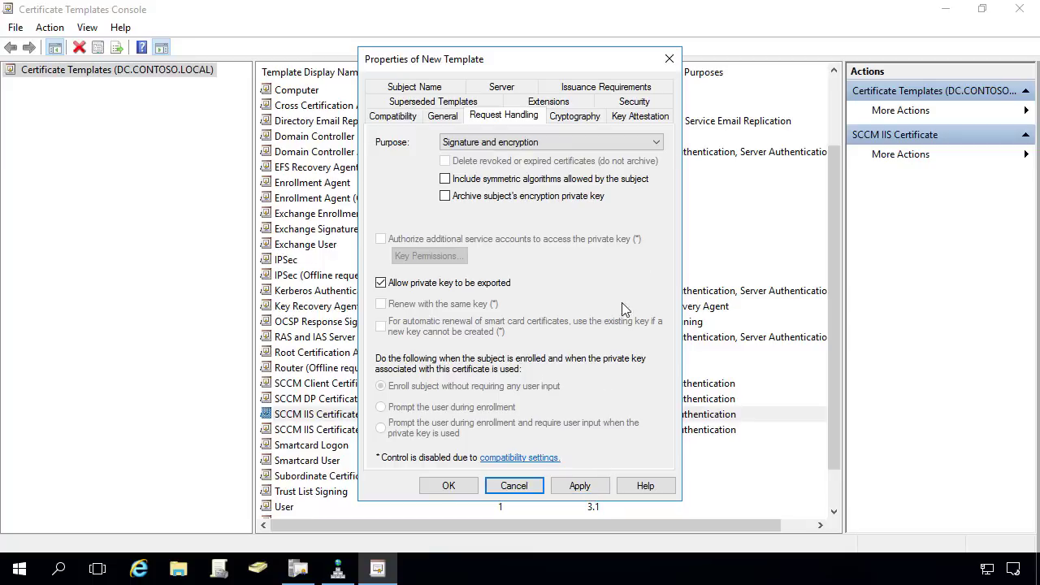
Give the SCCM IIS Servers group Read and Enroll permission and save the template
left_click(633, 101)
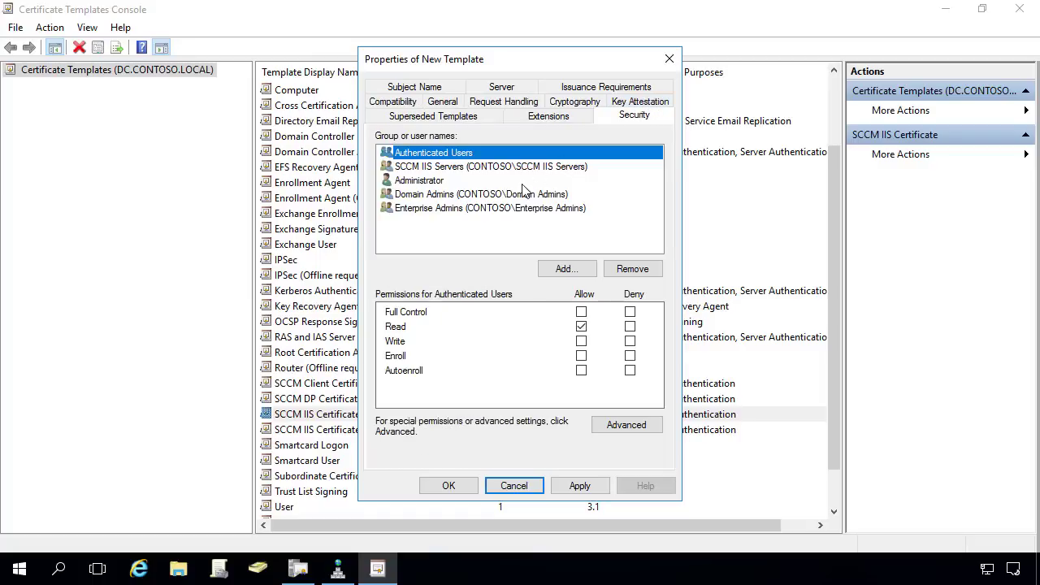
left_click(499, 166)
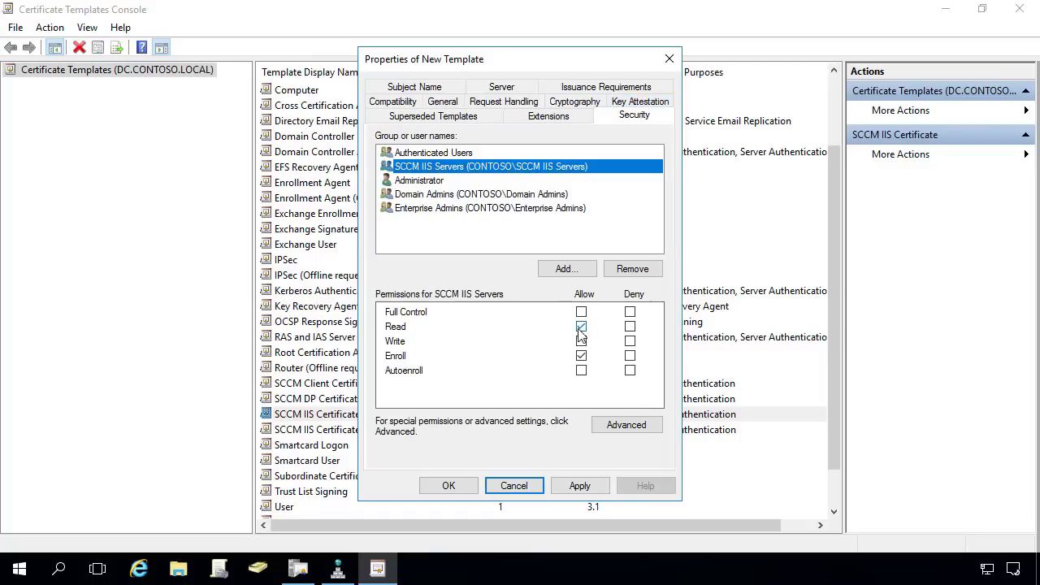
left_click(581, 355)
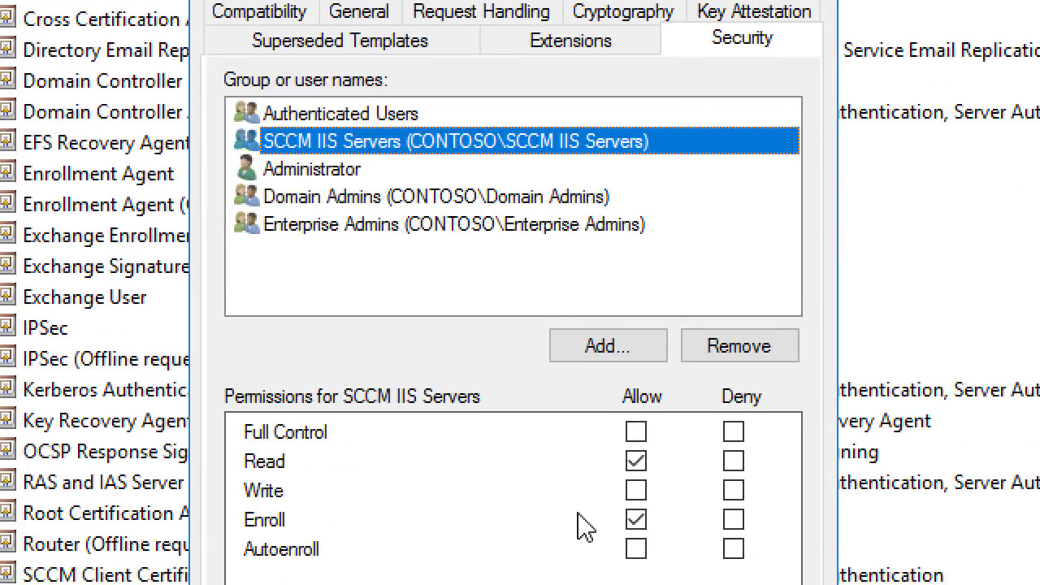
left_click(561, 529)
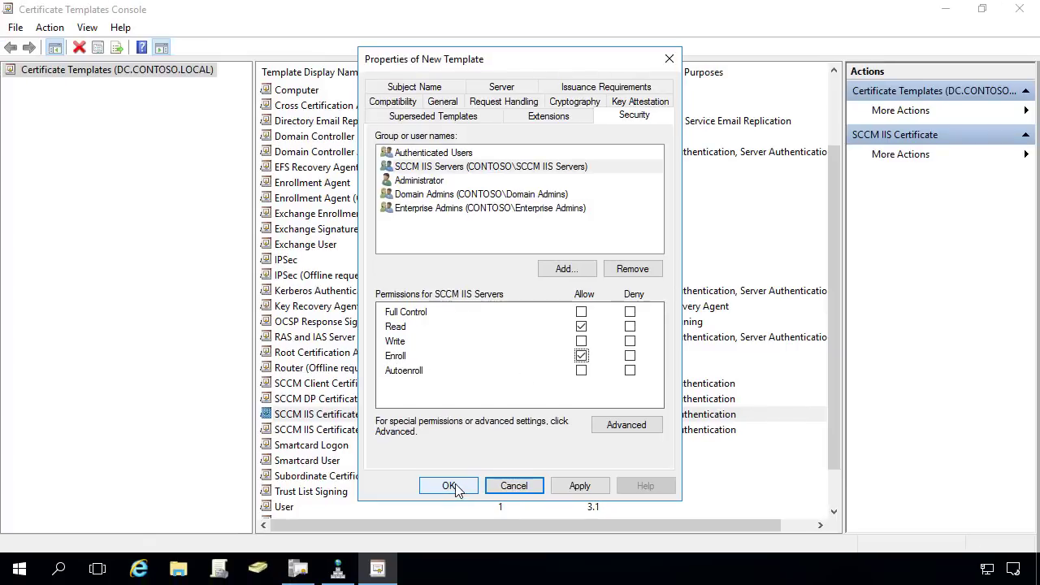
left_click(456, 487)
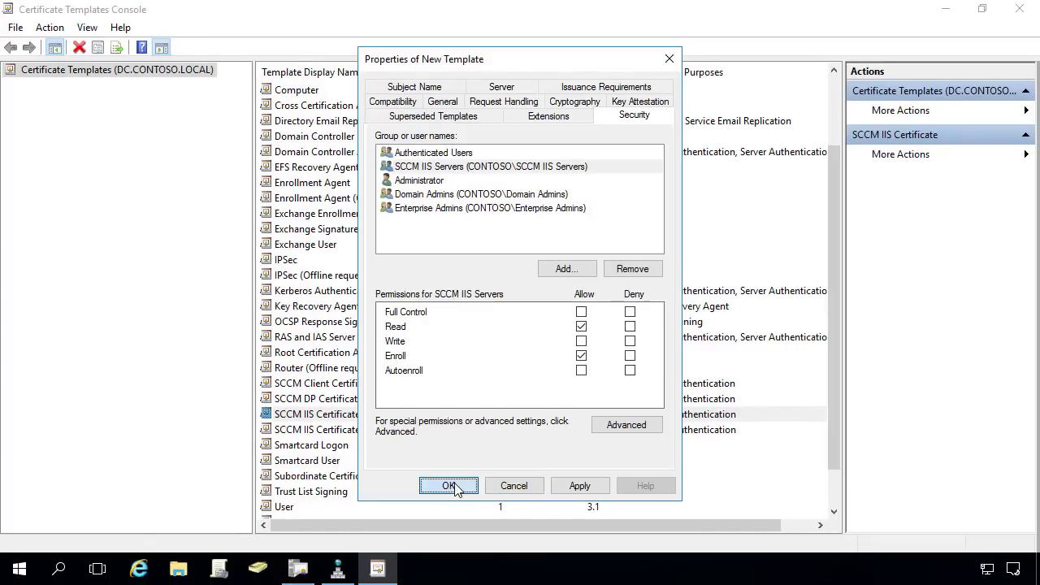
Add SCCM IIS Certificate - DMZ as a new certificate template to issue from the CA
left_click(947, 13)
right_click(121, 162)
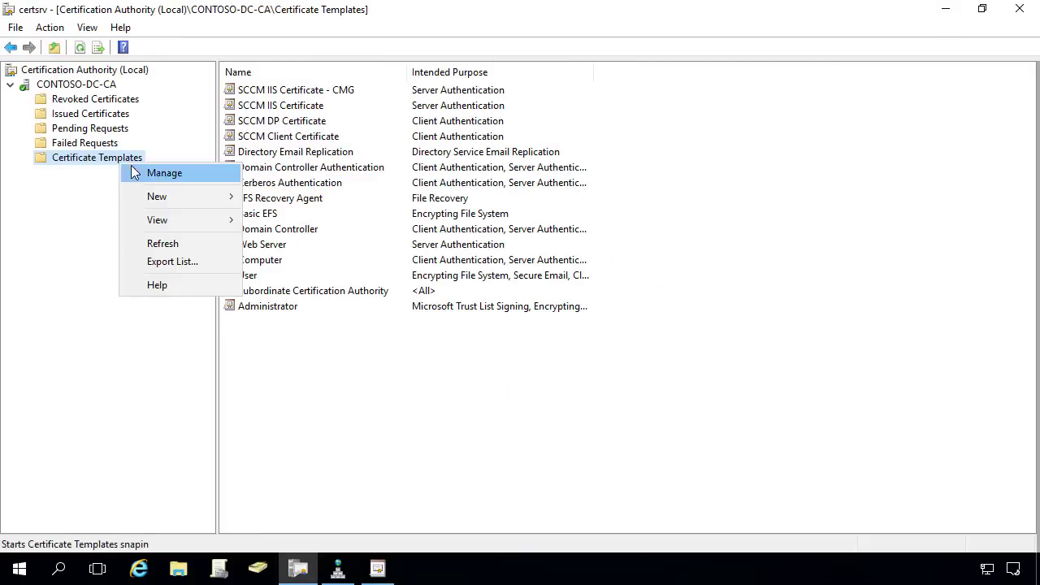
mouse_move(157, 197)
left_click(279, 200)
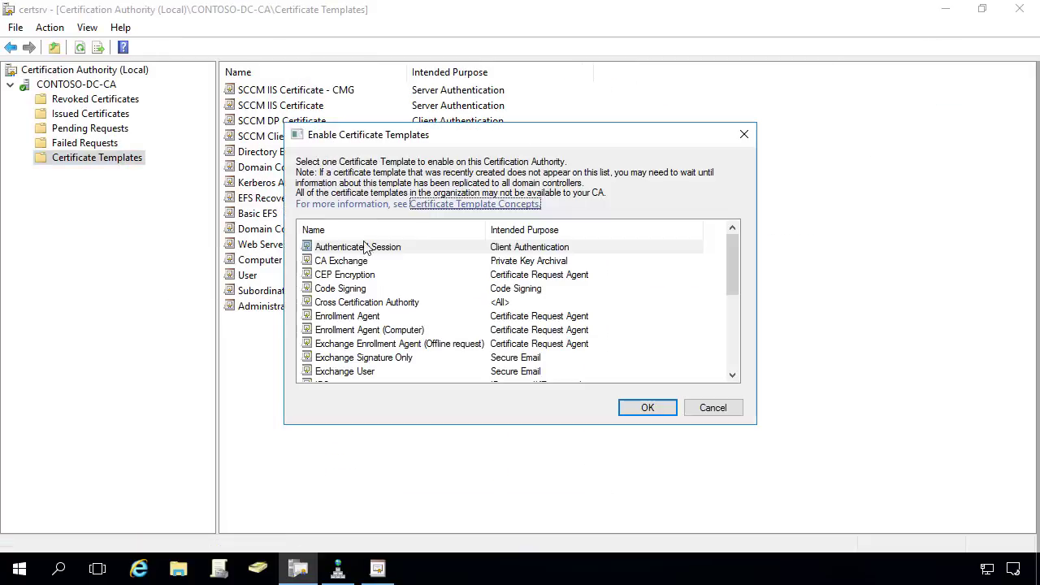
scroll(403, 307, "down", 3)
left_click(421, 345)
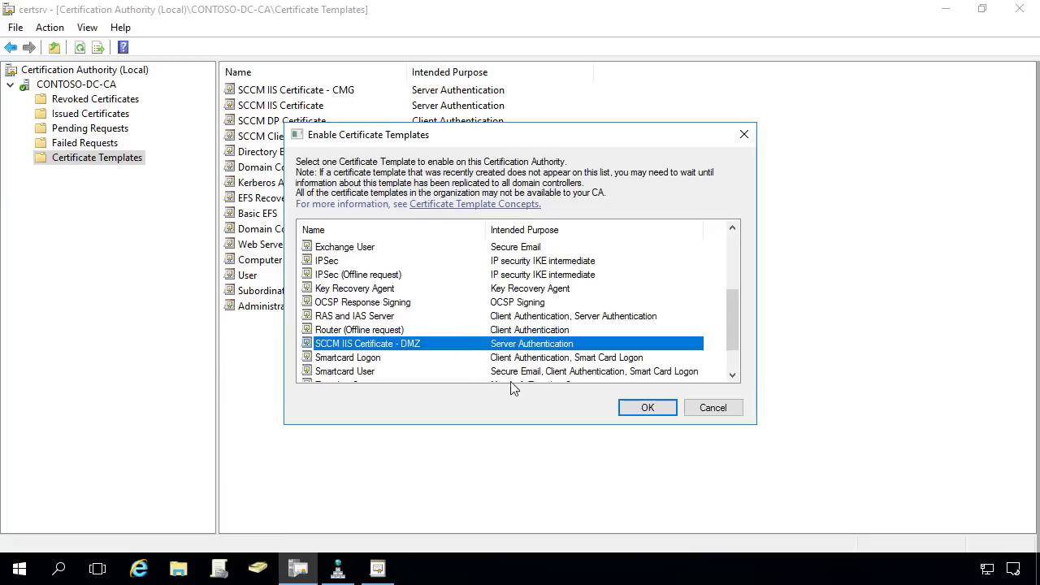
left_click(648, 408)
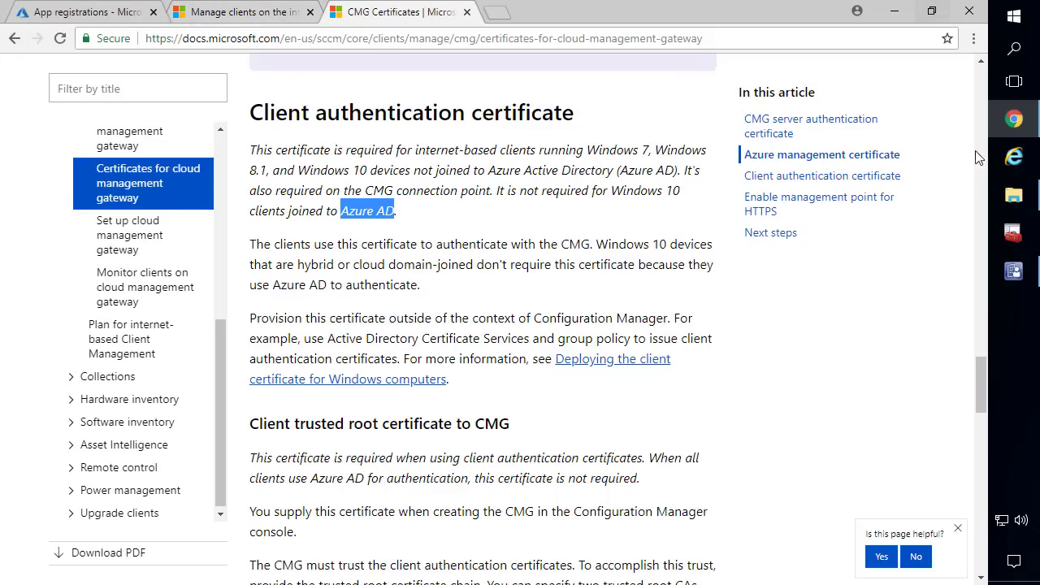
Switch from the CMG Certificates article to the Configuration Manager console
left_click(1013, 270)
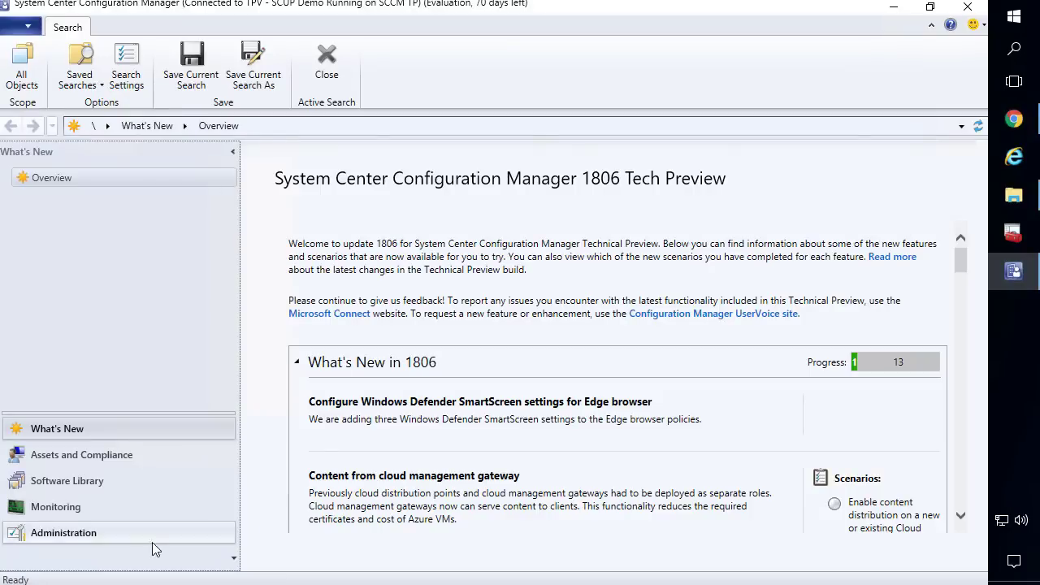
In the TPV site's properties, keep client CRL checking enabled on Client Computer Communication and confirm
left_click(126, 531)
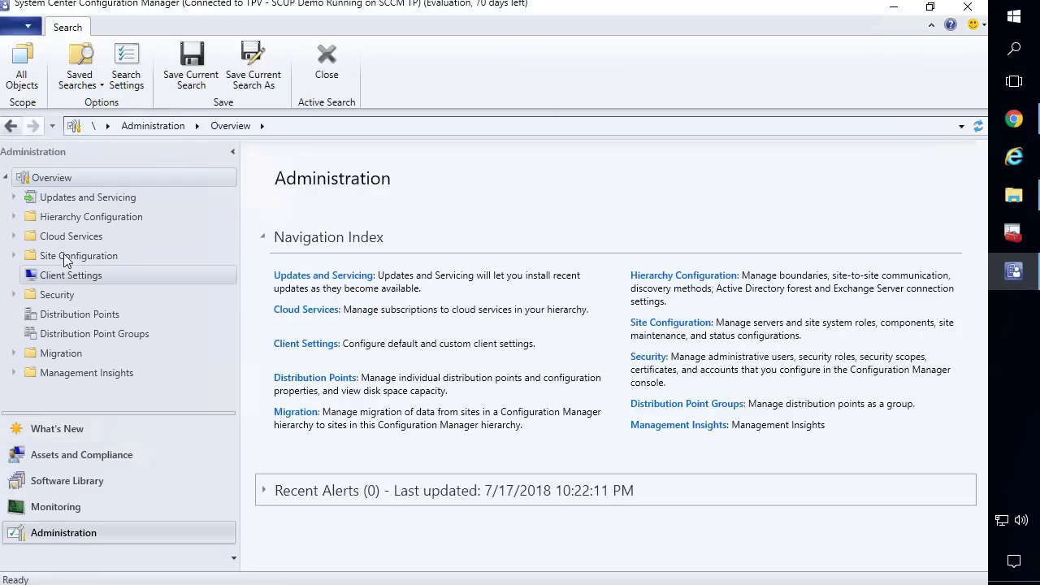
left_click(68, 258)
left_click(58, 277)
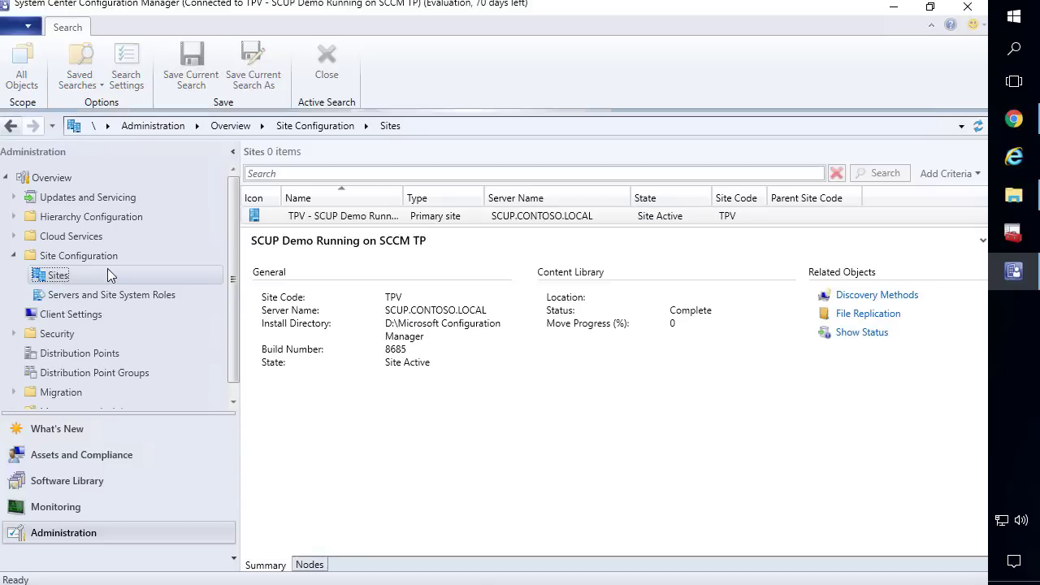
right_click(314, 218)
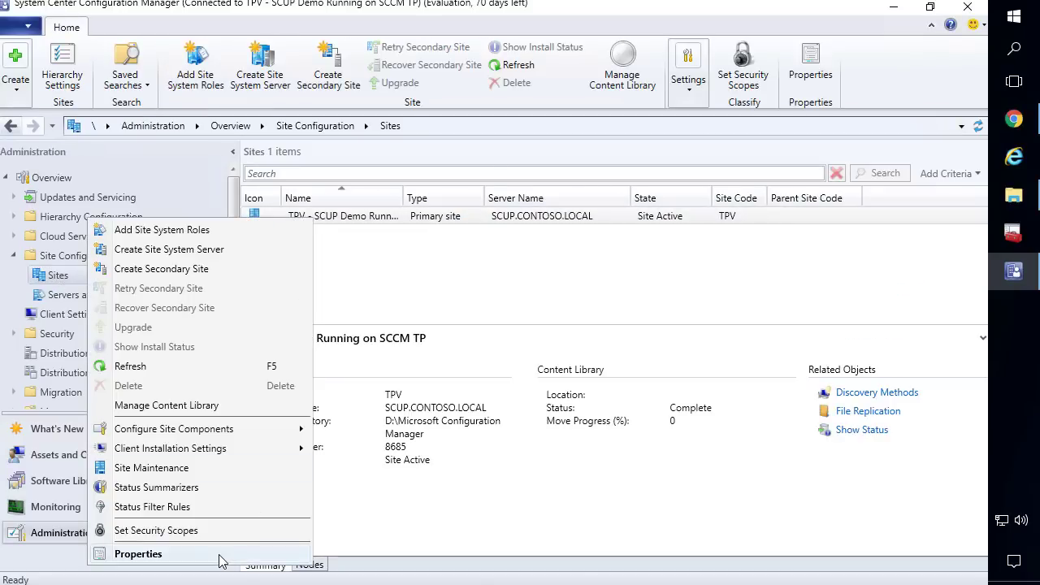
left_click(224, 556)
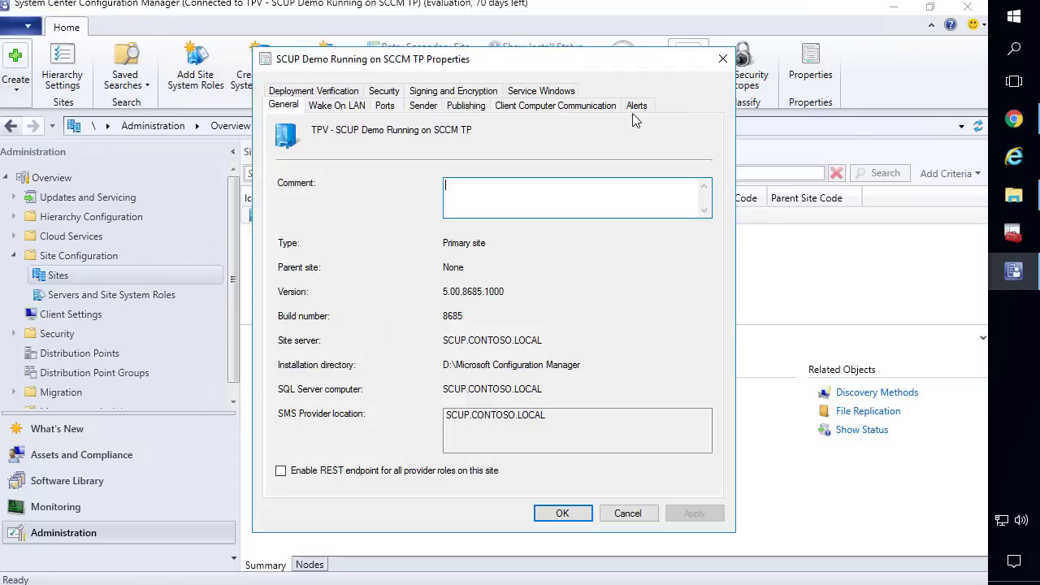
left_click(569, 104)
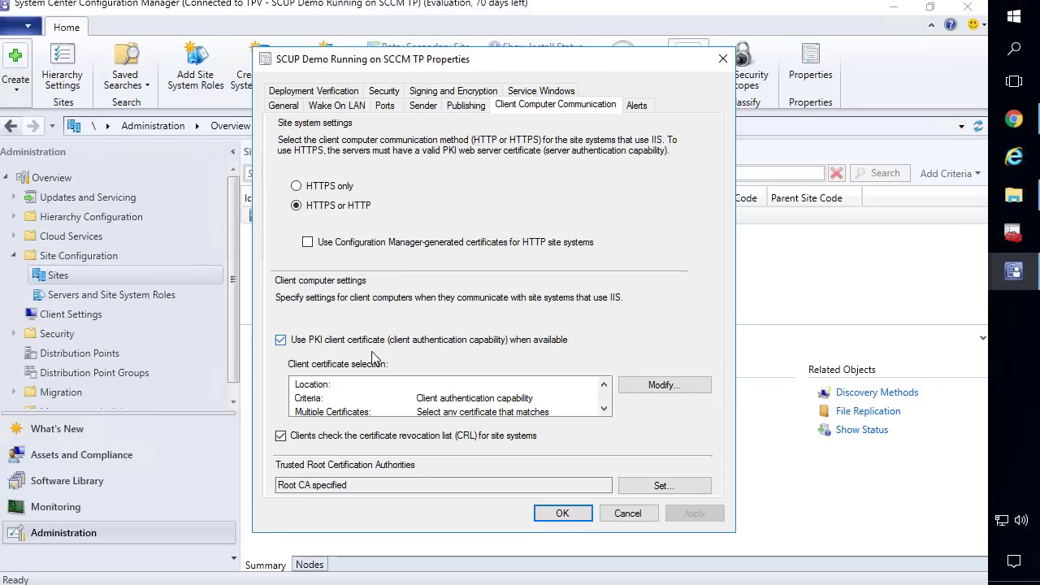
left_click(388, 439)
left_click(388, 439)
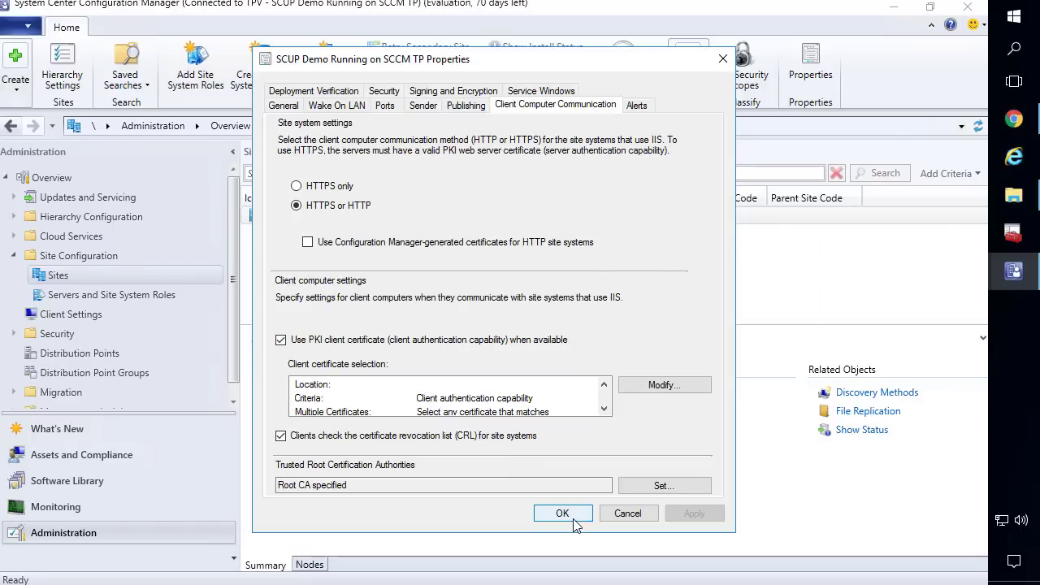
left_click(574, 519)
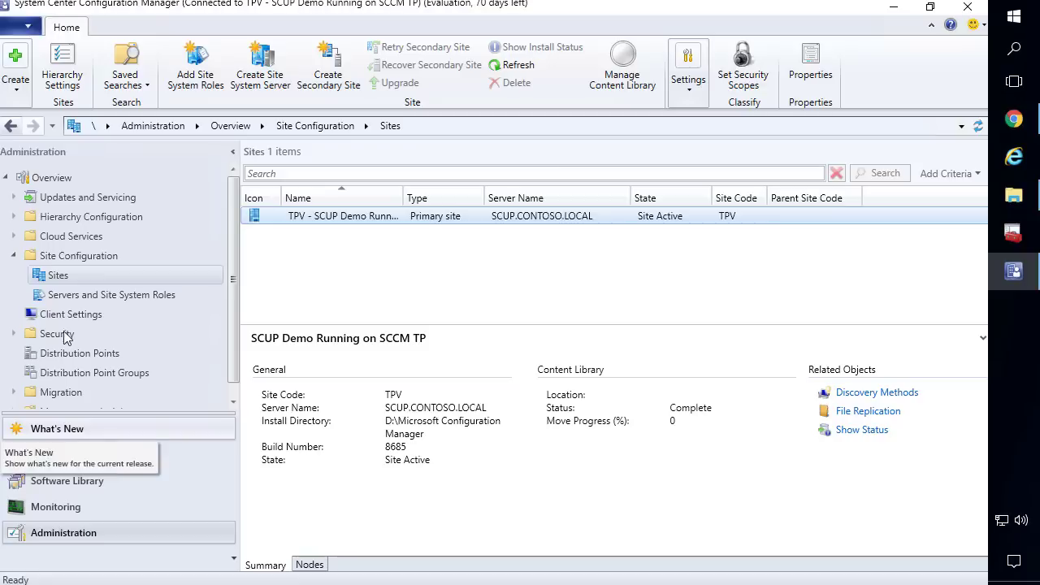
Open the Certificates console and start a new certificate request for the Personal store
left_click(1012, 233)
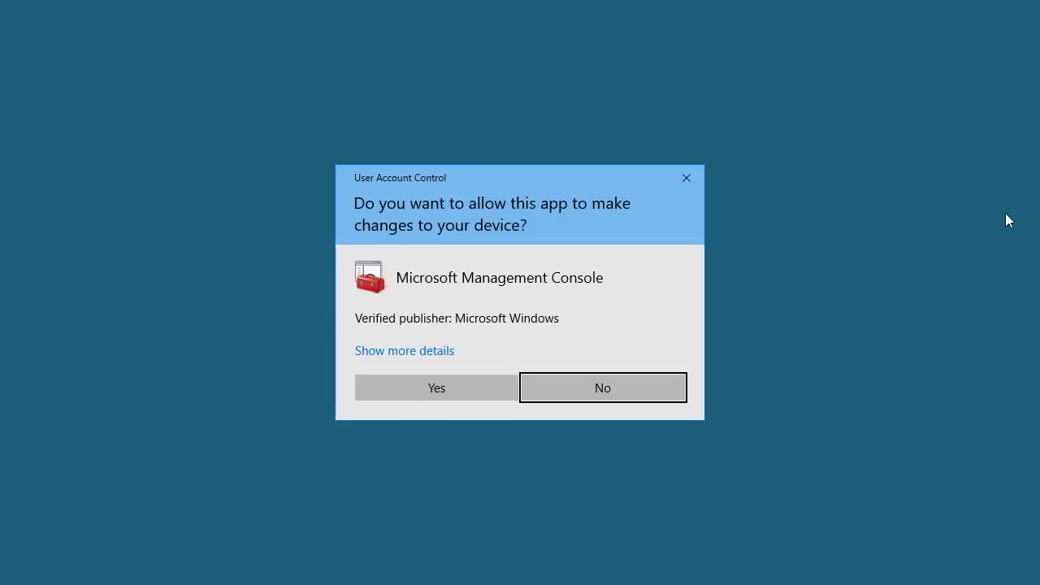
left_click(413, 391)
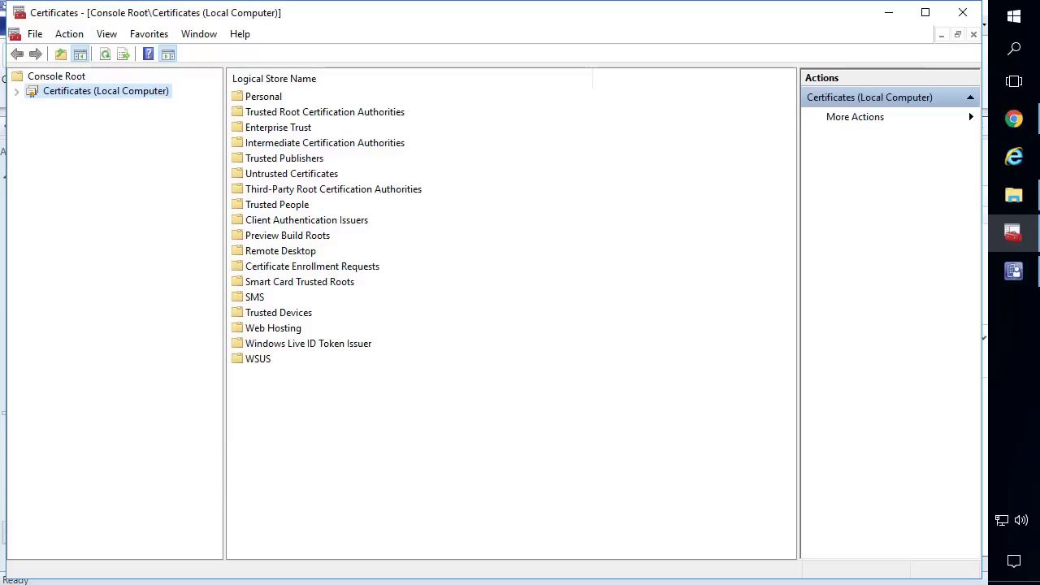
double_click(87, 92)
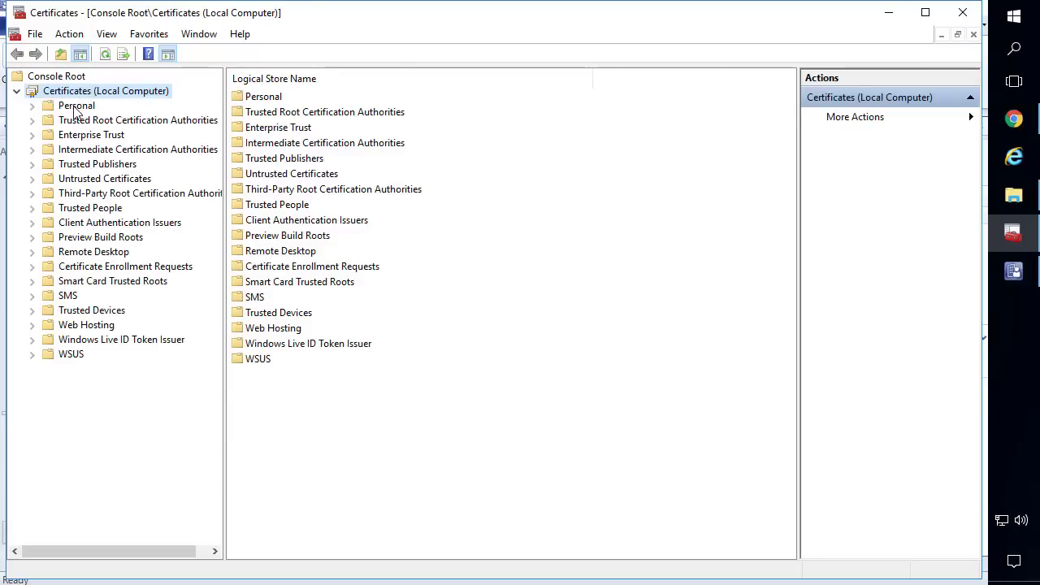
double_click(79, 107)
left_click(82, 121)
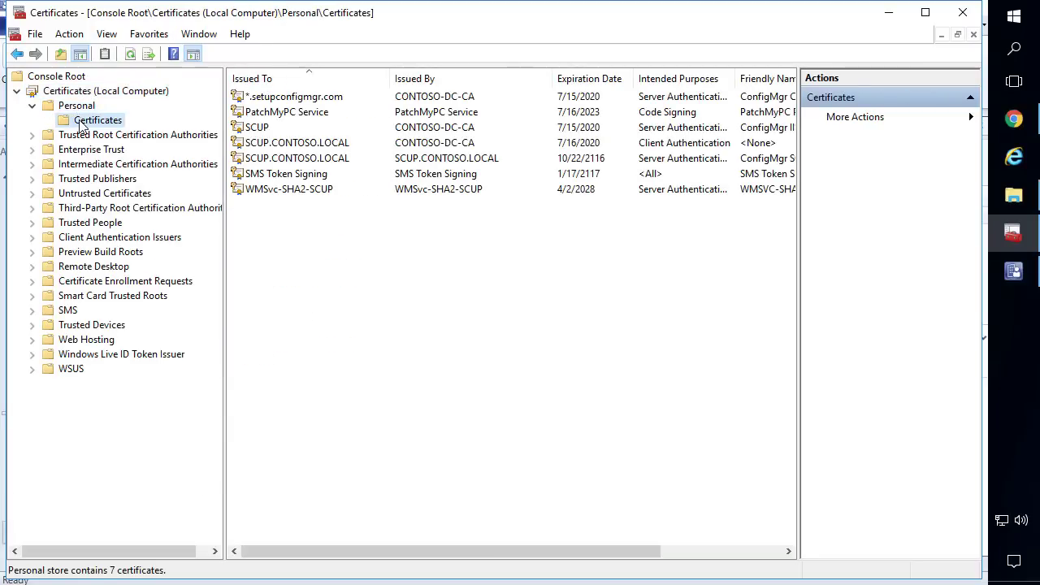
right_click(82, 124)
mouse_move(111, 134)
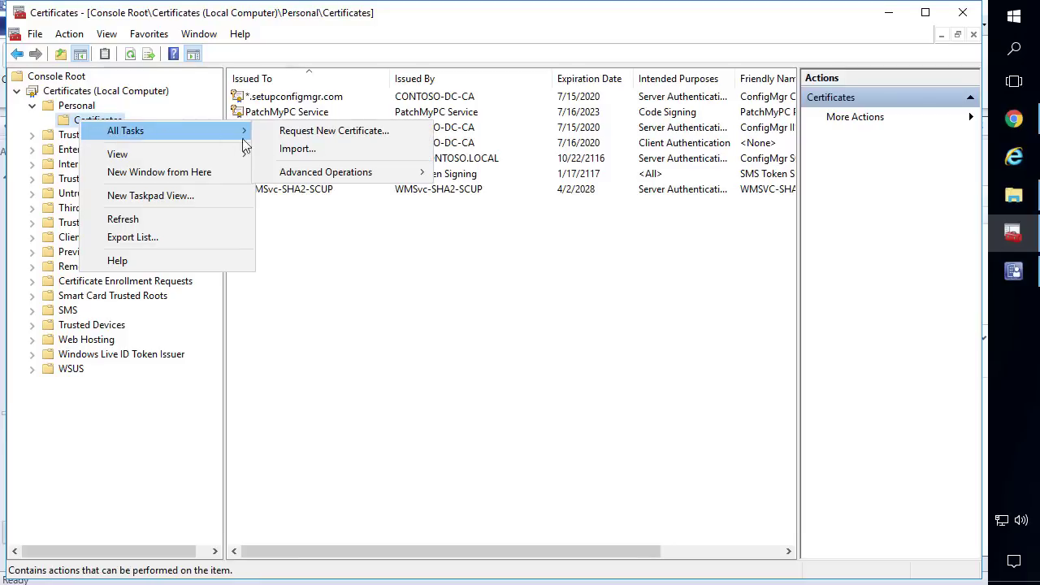
left_click(290, 134)
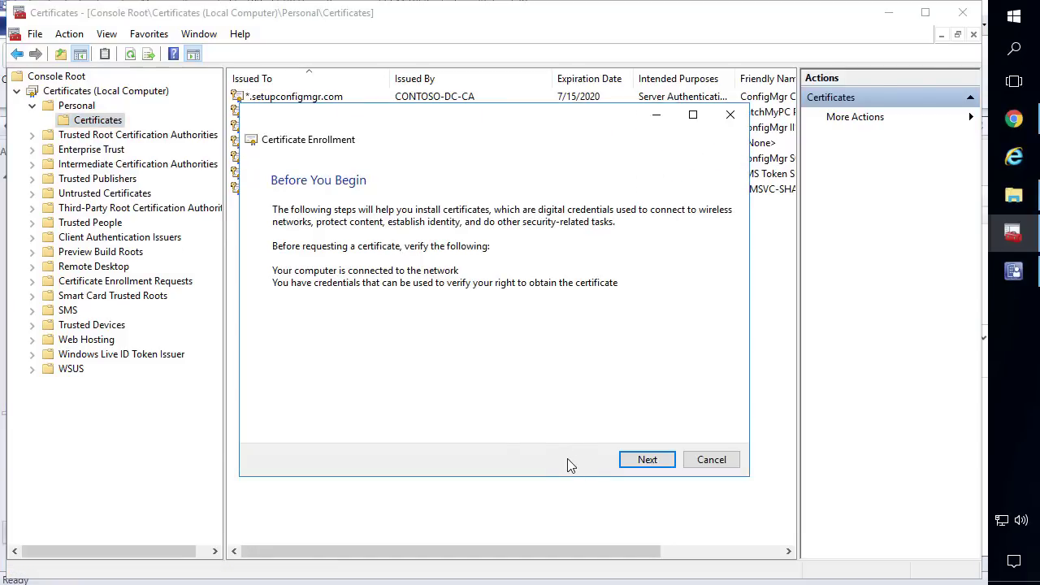
Choose the SCCM IIS Certificate - CMG template and open its certificate properties
left_click(642, 459)
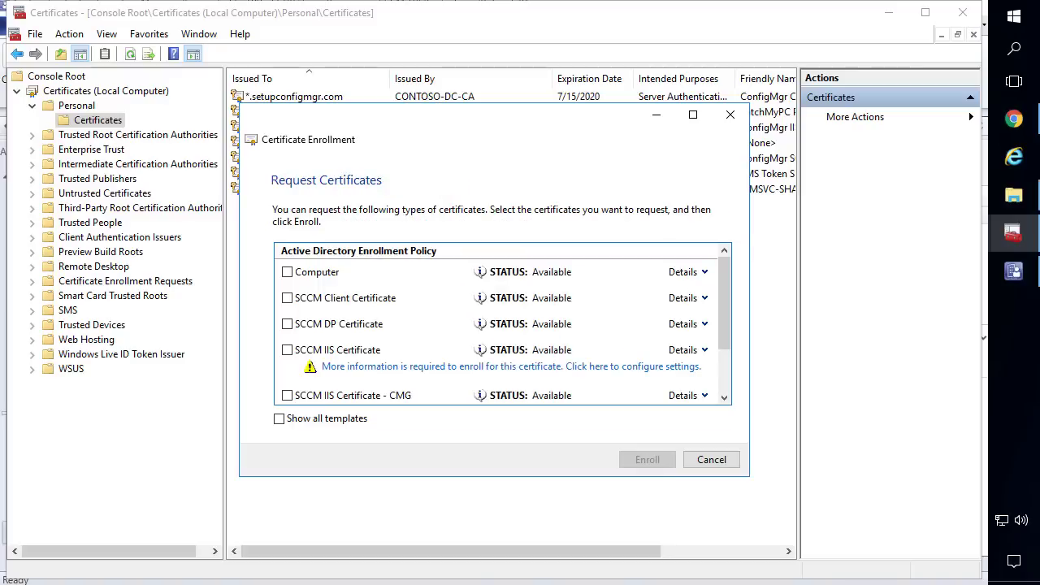
left_click(287, 350)
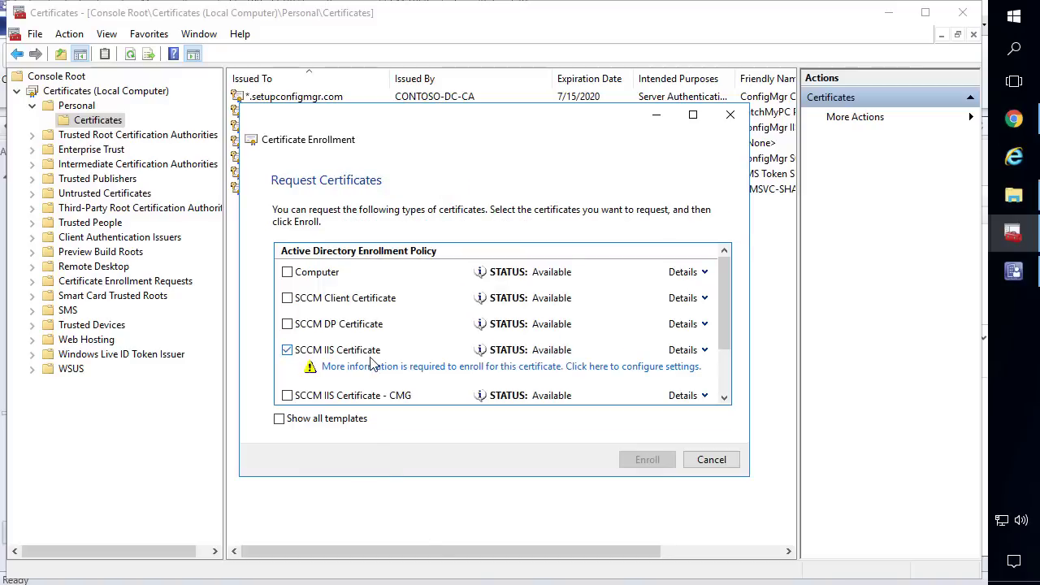
left_click(288, 353)
scroll(288, 357, "down", 2)
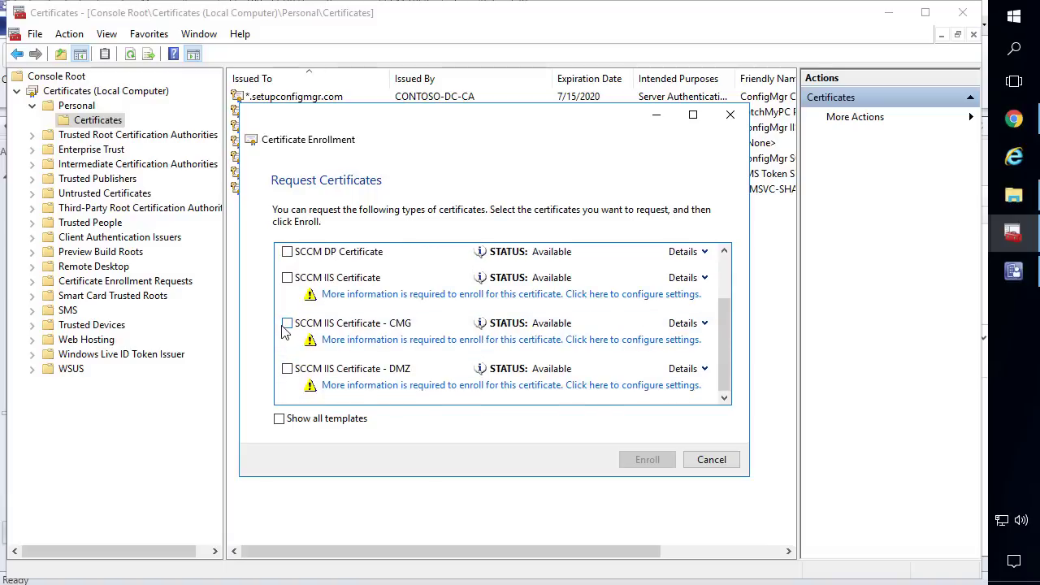
left_click(349, 343)
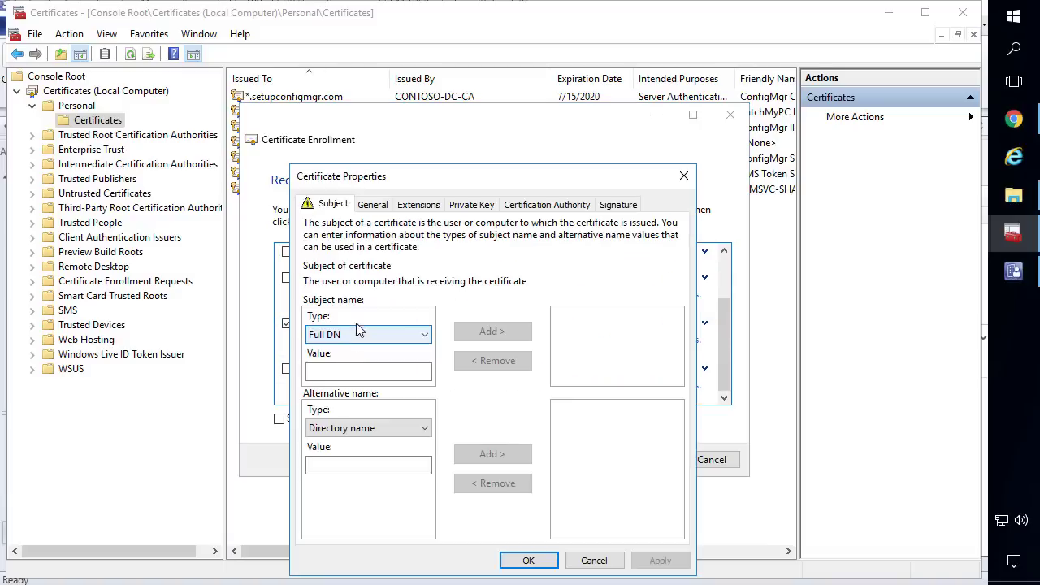
Add *.setupconfigmgr.com as a DNS alternative name on the certificate request
left_click(345, 428)
left_click(350, 452)
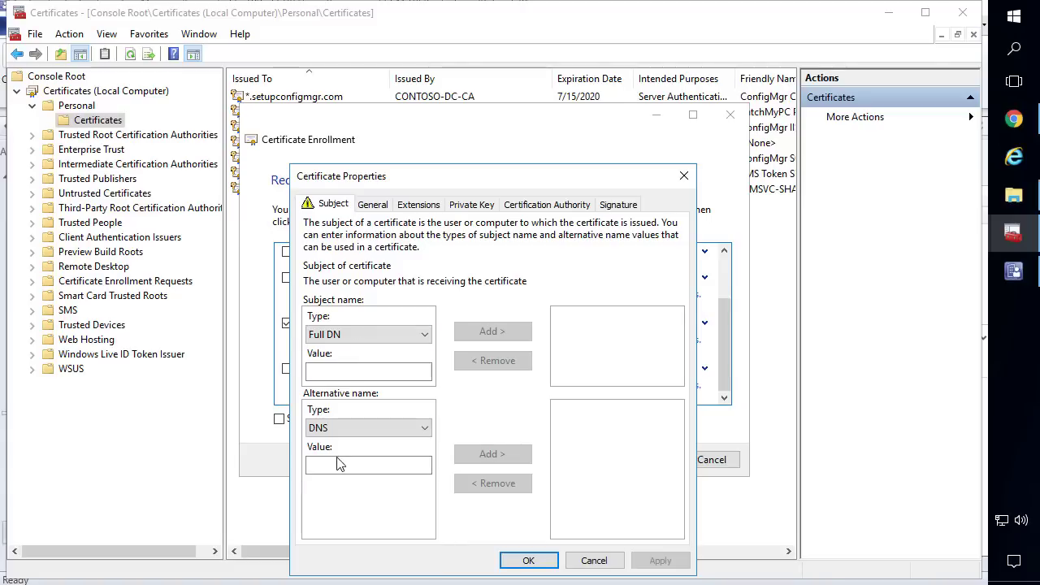
left_click(337, 464)
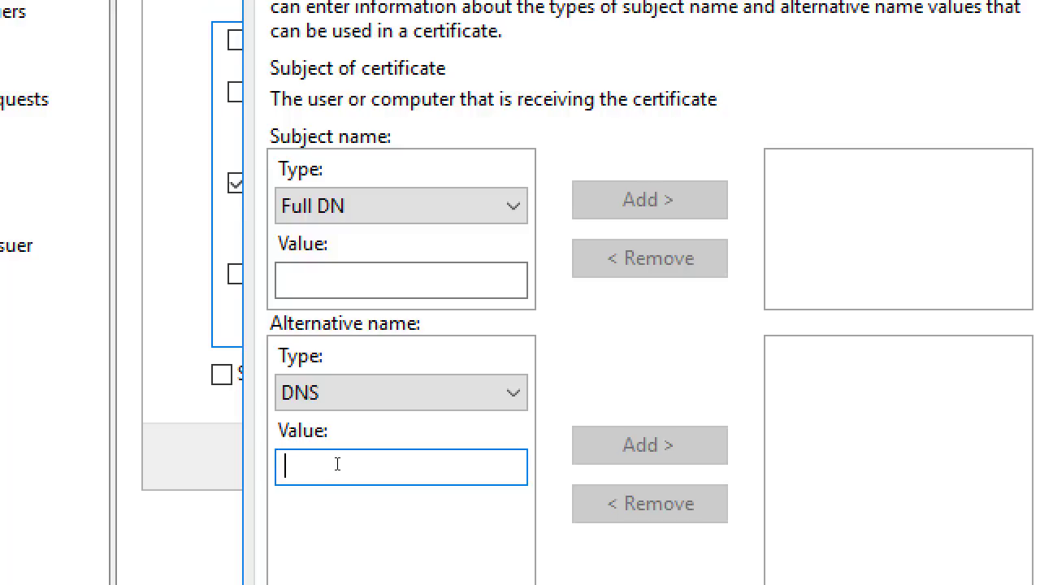
type("*")
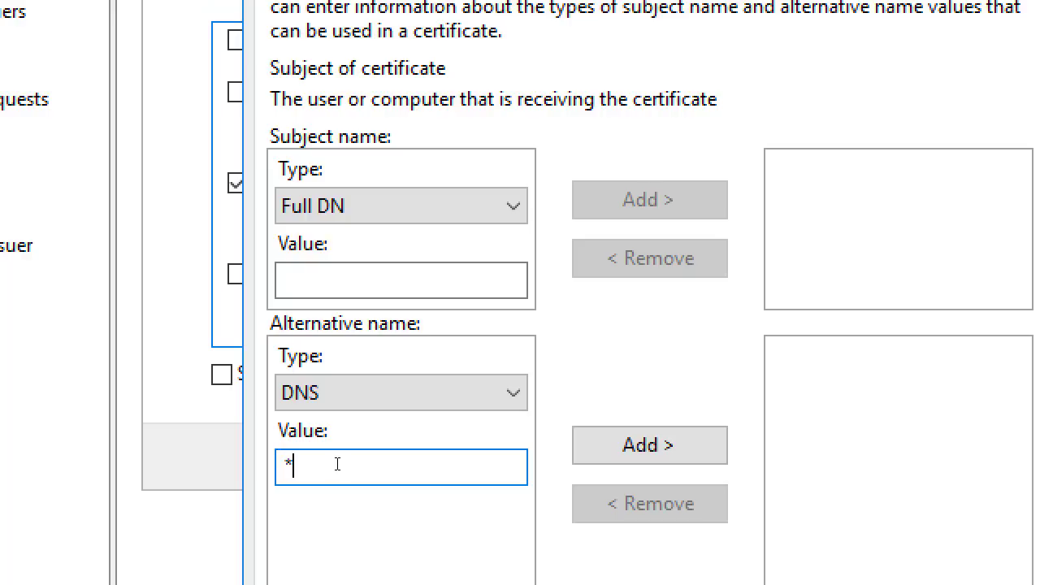
type(".setupconfig")
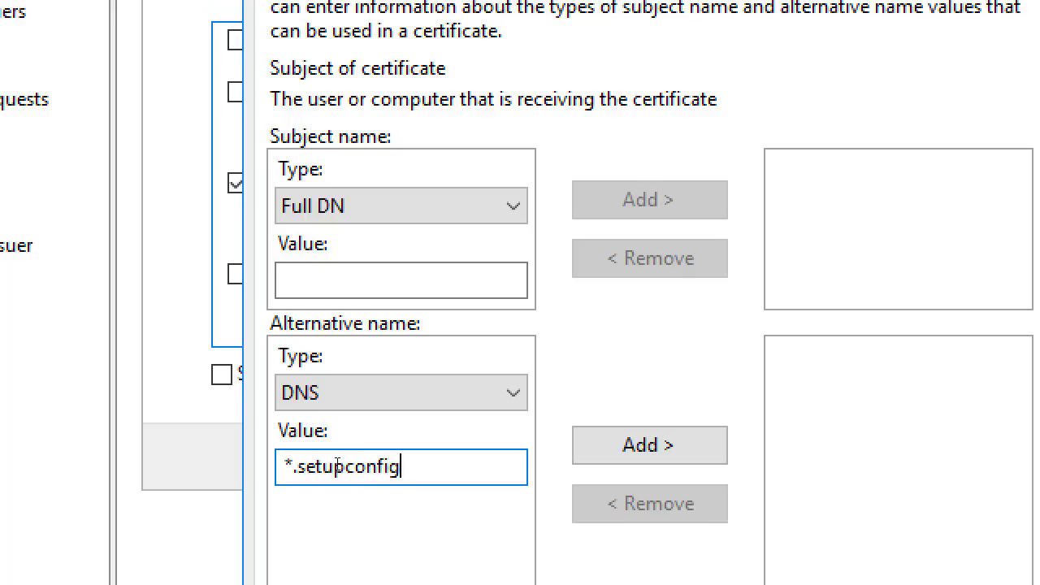
type("mgr.com")
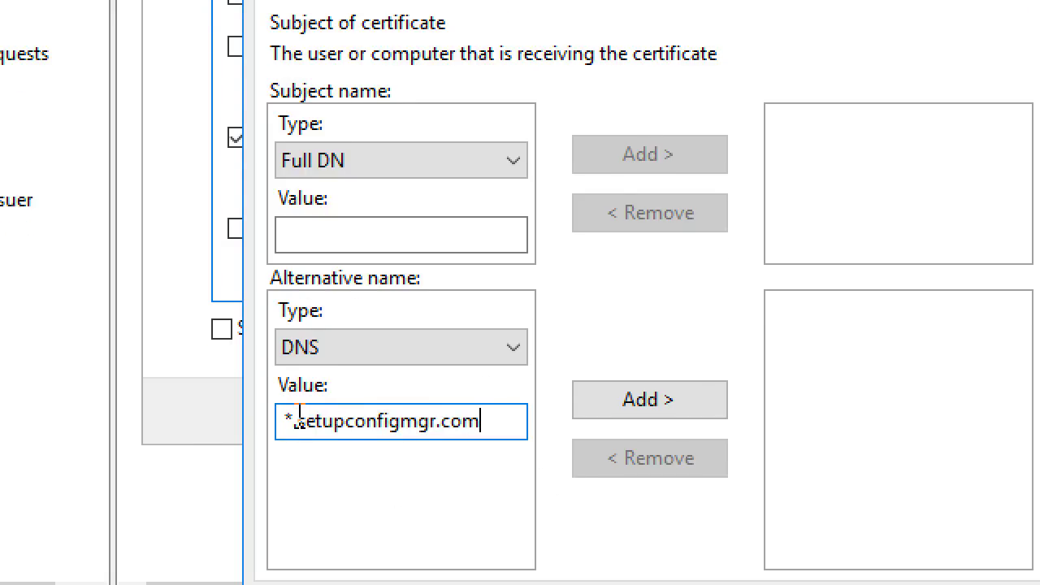
left_click_drag(299, 415, 268, 432)
left_click(290, 421)
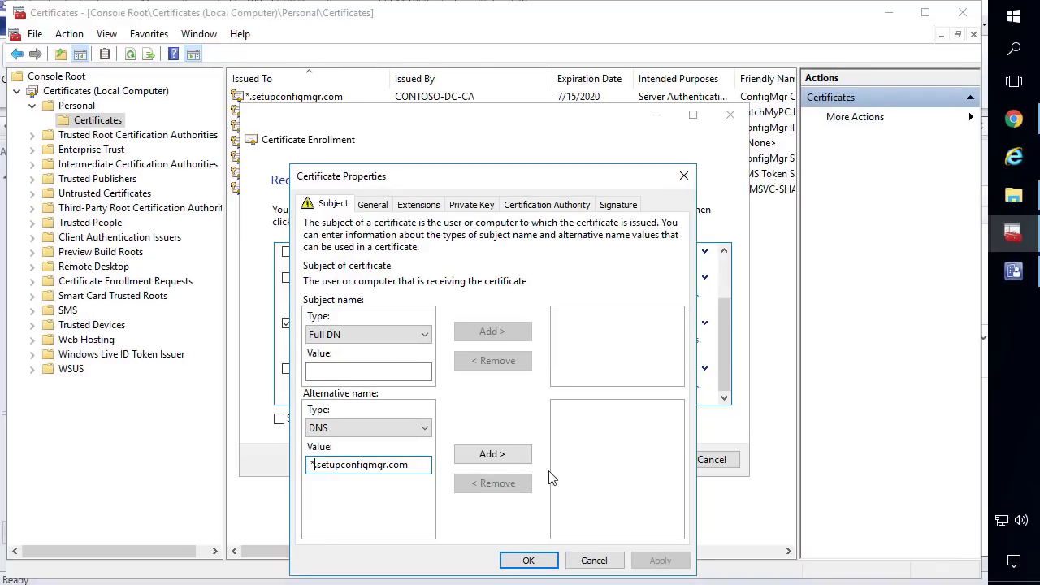
left_click(629, 405)
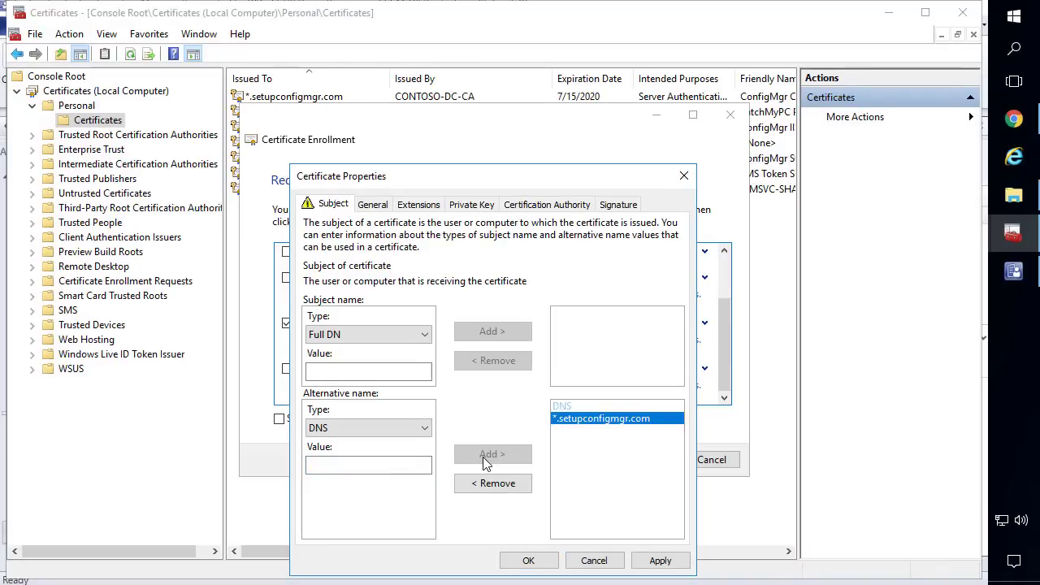
Set the friendly name to CMG Server Certificate and enroll the SCCM IIS Certificate - CMG template
left_click(374, 206)
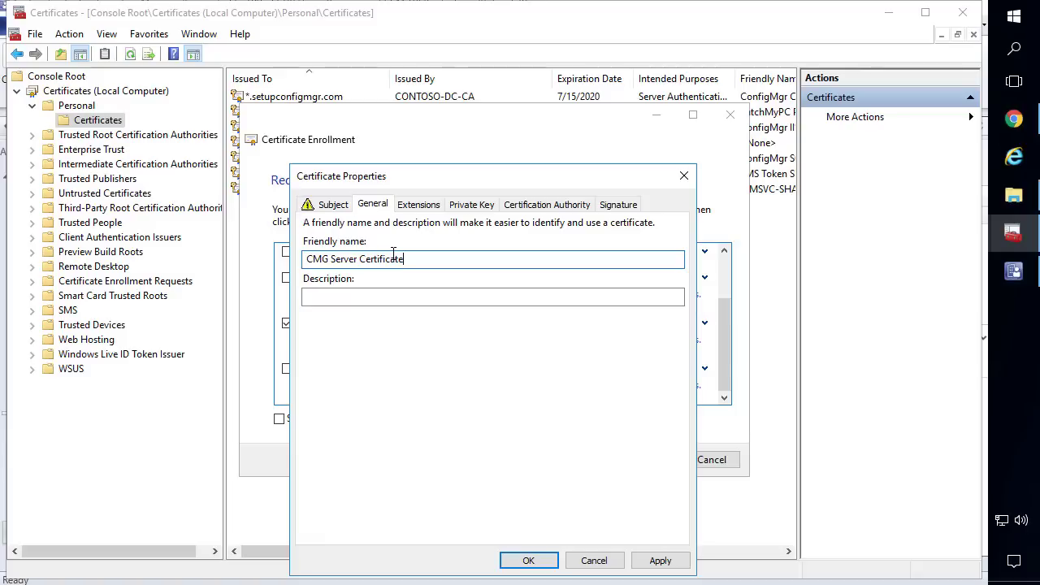
left_click(529, 560)
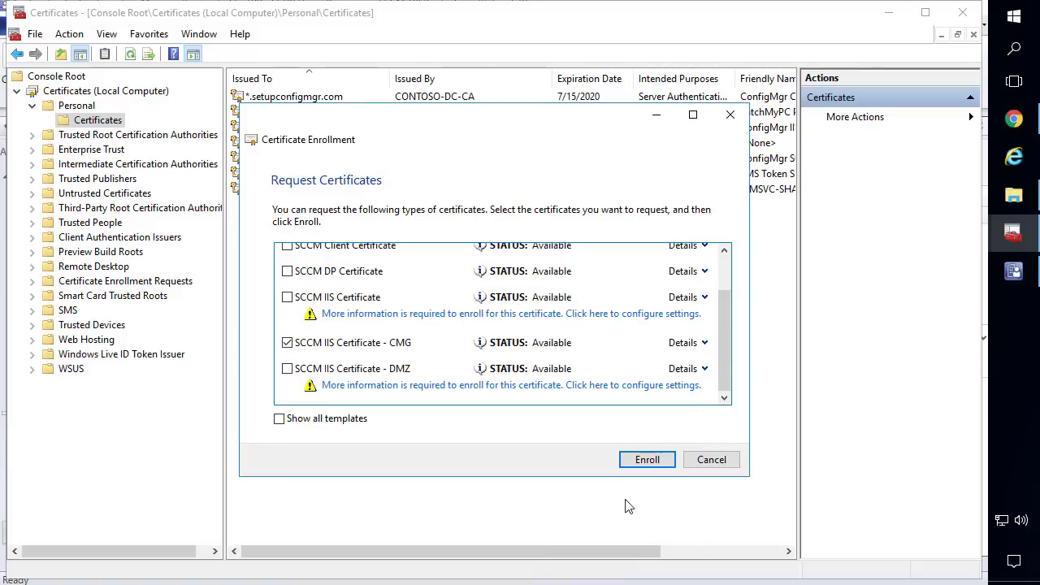
left_click(650, 460)
Refresh the Personal store and widen the Friendly Name column to read certificate names
left_click(715, 459)
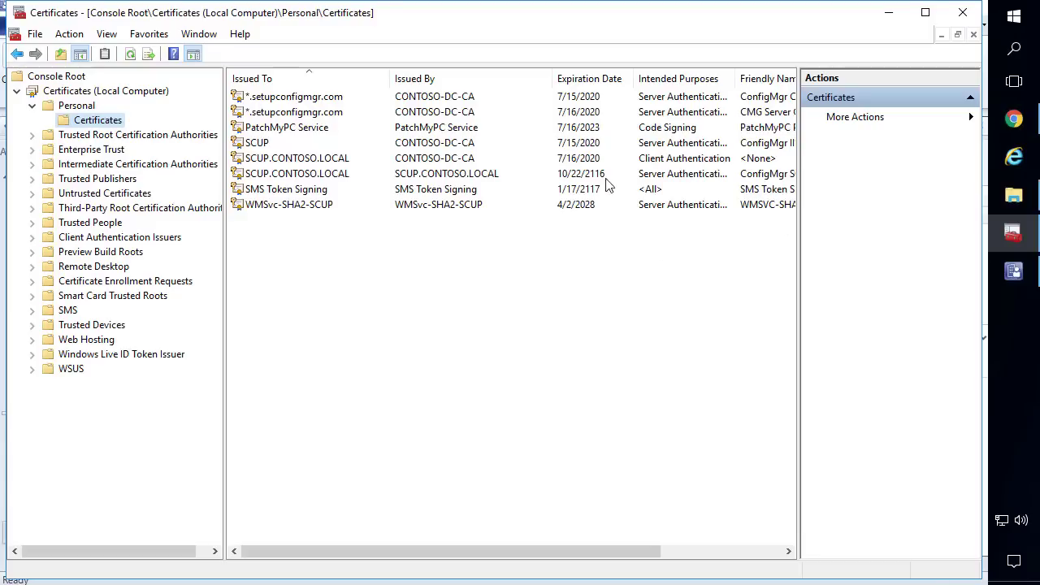
right_click(660, 283)
left_click(720, 317)
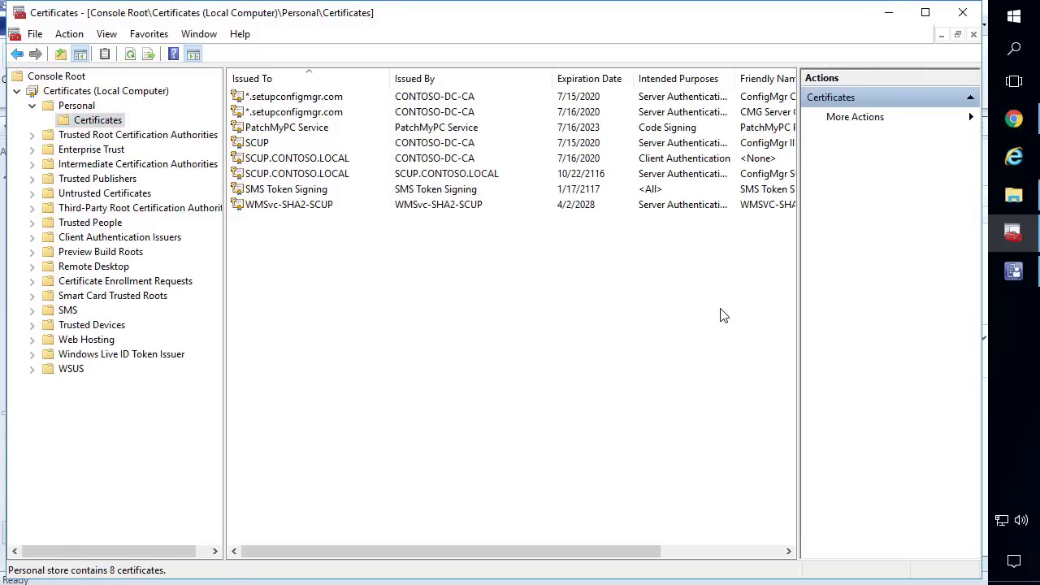
left_click_drag(798, 114, 892, 113)
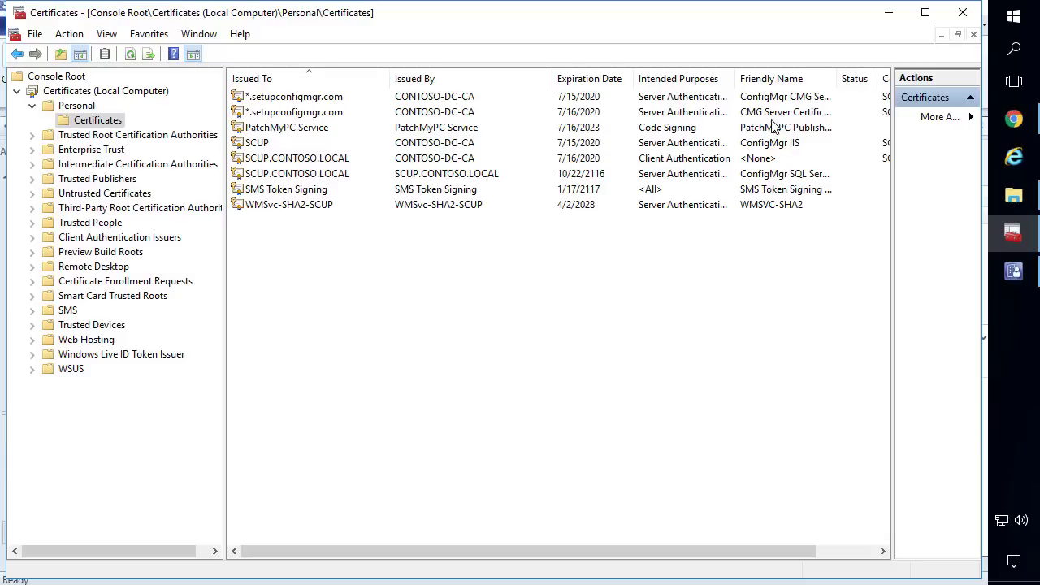
left_click(772, 118)
left_click_drag(838, 79, 855, 79)
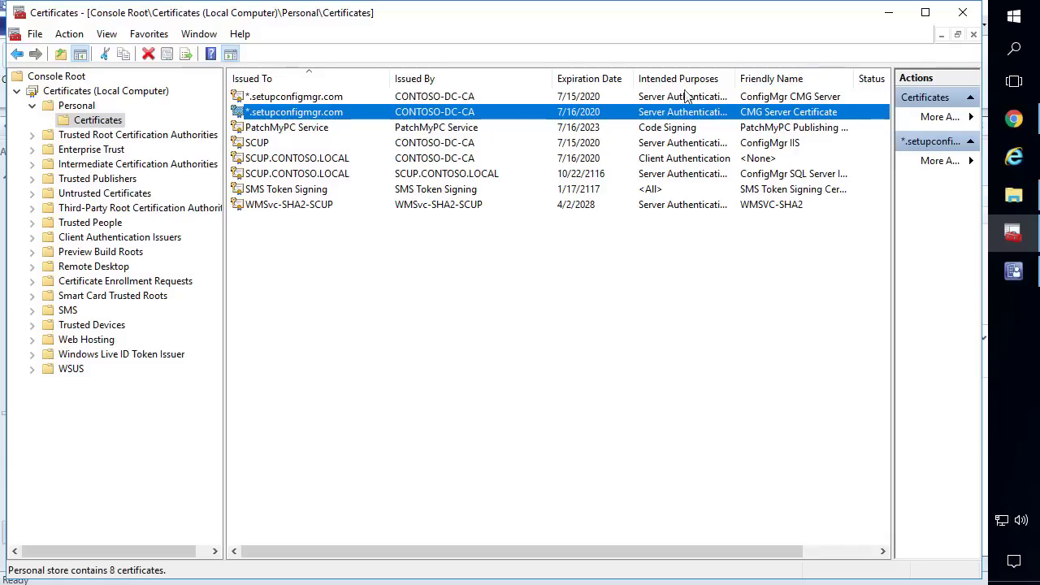
Delete the old ConfigMgr CMG Server certificate and the PatchMyPC Service certificate
left_click(302, 97)
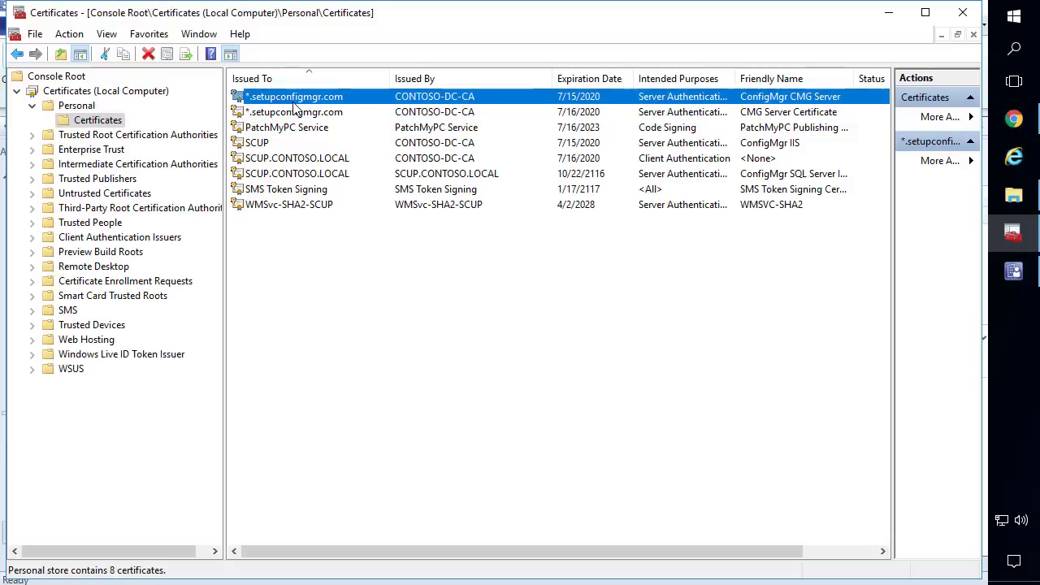
key("Delete")
key("Return")
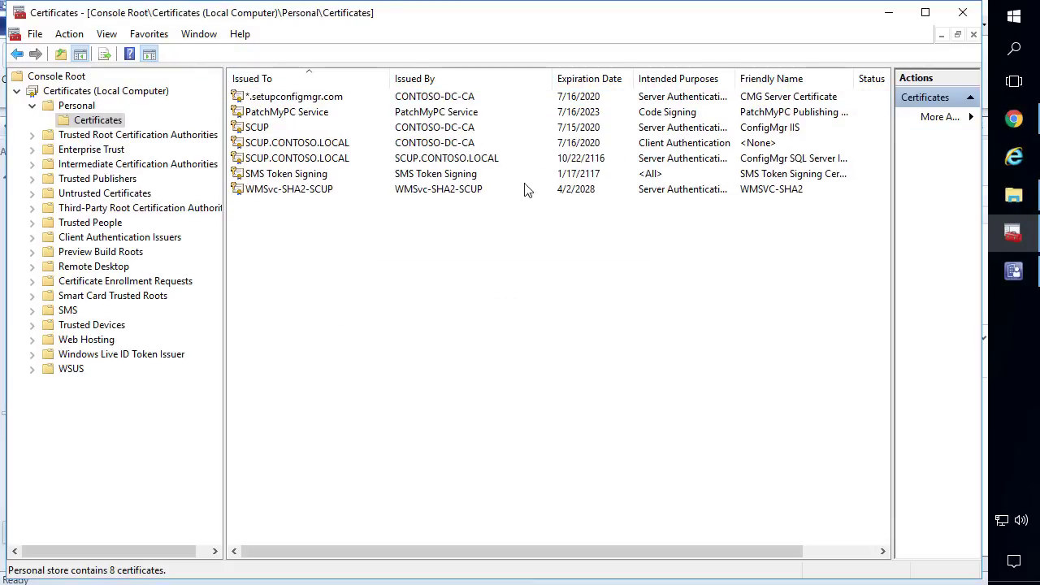
left_click(304, 113)
key("Delete")
key("Return")
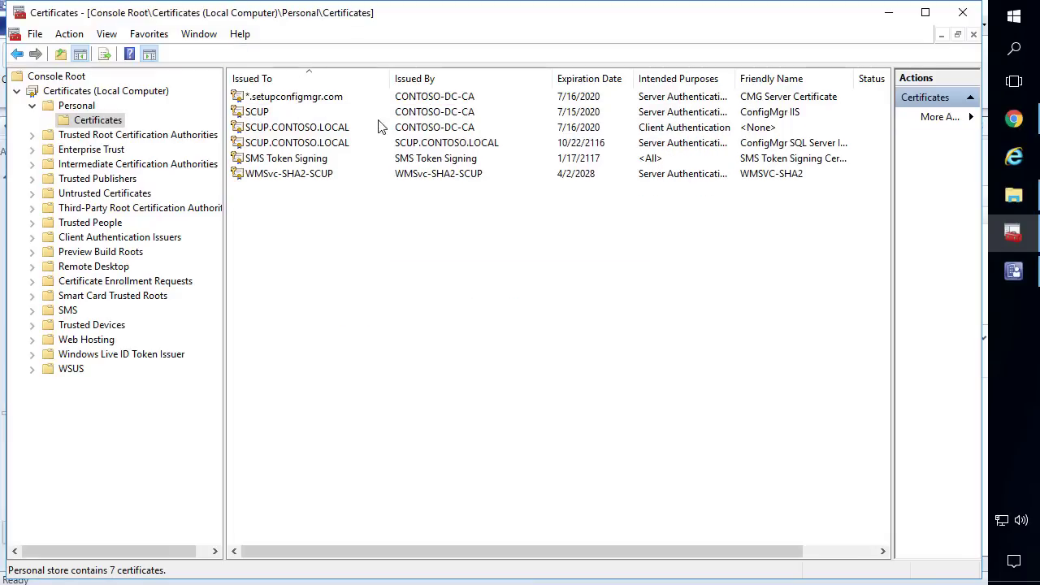
left_click(300, 101)
Export the new certificate with its private key in PFX format, protected by a password
right_click(302, 105)
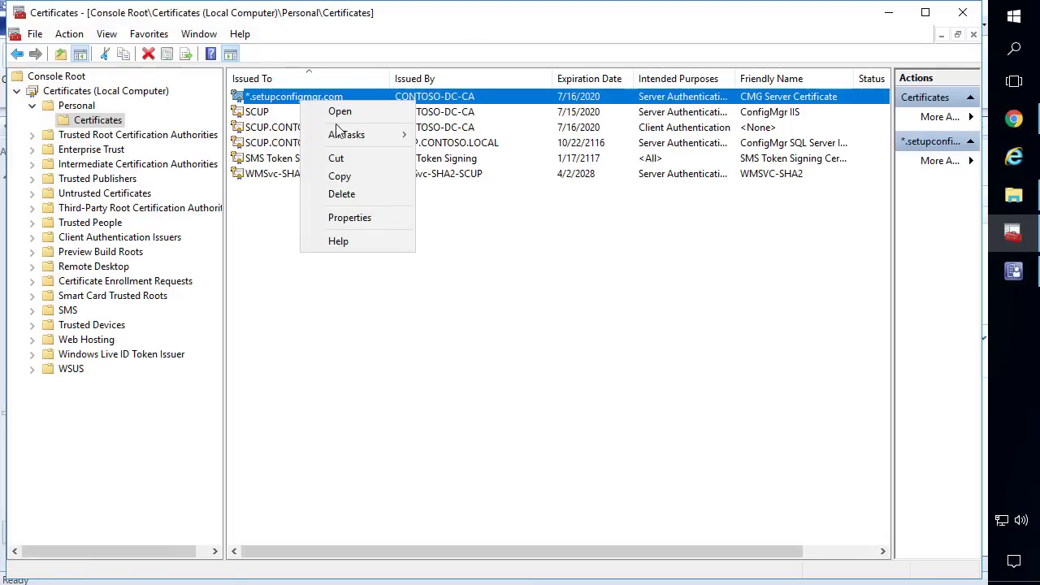
mouse_move(331, 135)
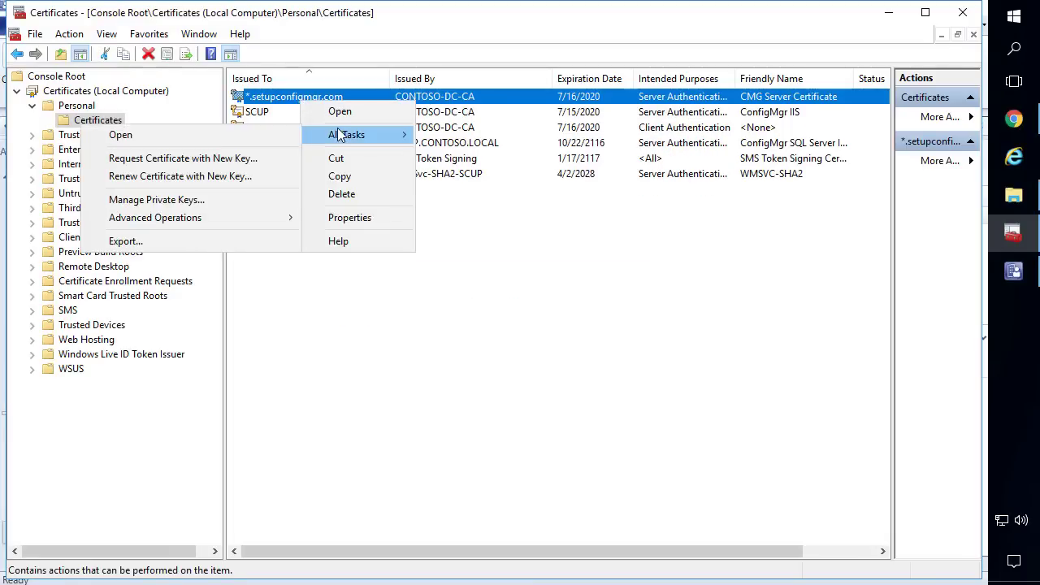
left_click(151, 240)
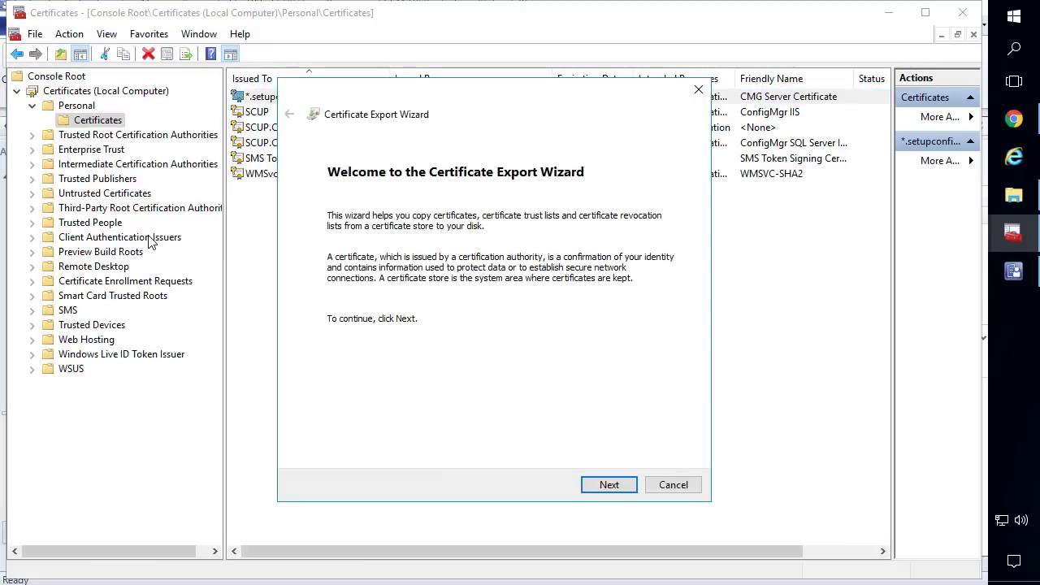
left_click(612, 483)
left_click(386, 278)
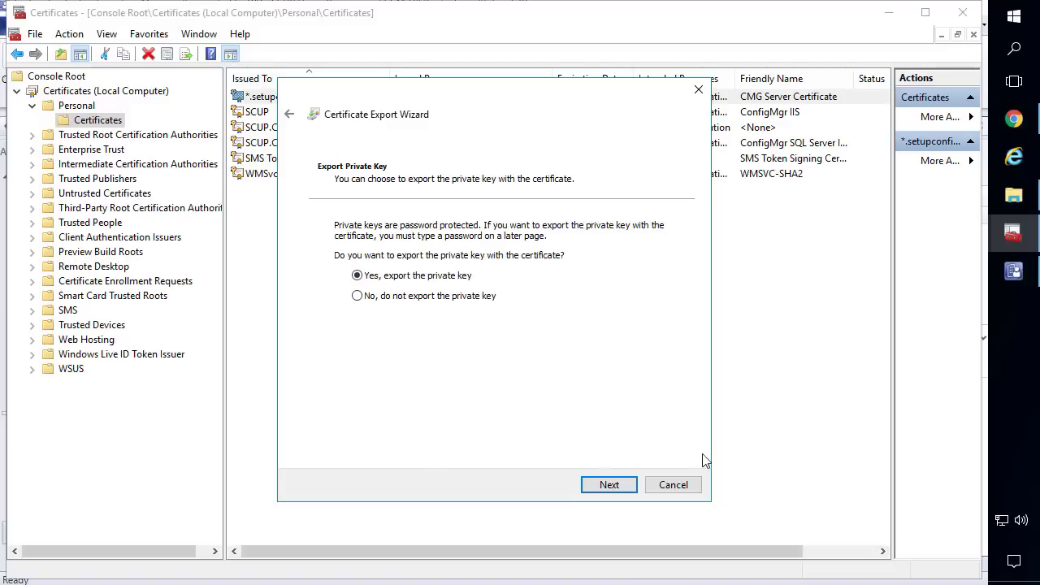
left_click(611, 485)
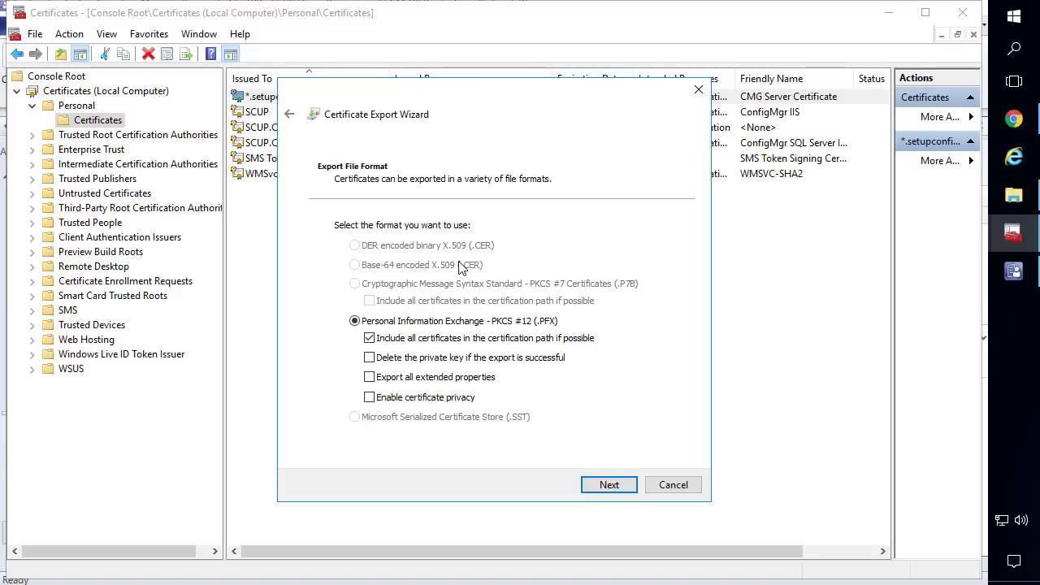
left_click(616, 485)
left_click(364, 352)
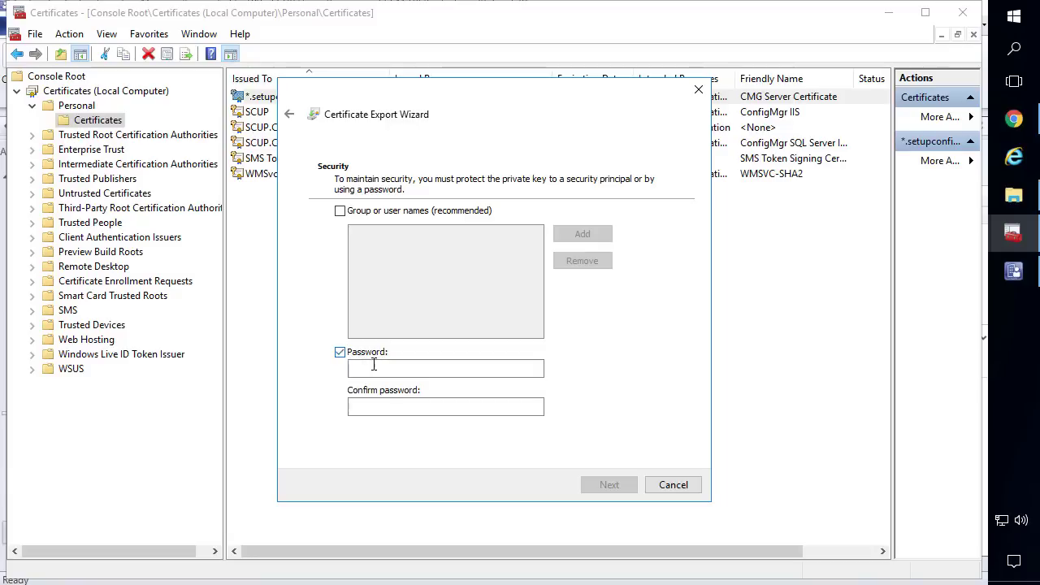
left_click(379, 368)
type("P")
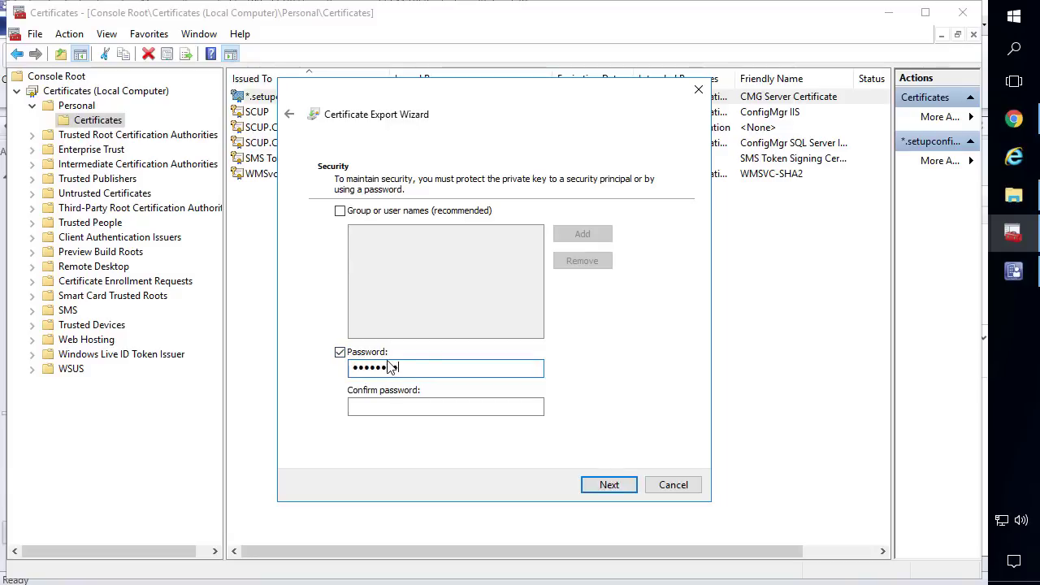
type("•••••••••••")
left_click(423, 406)
type("•••••••")
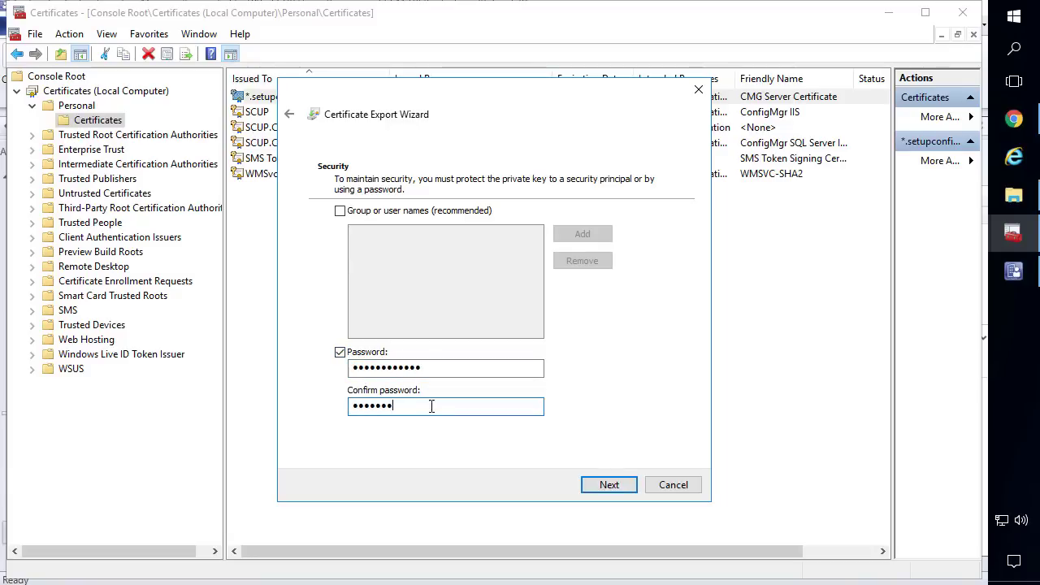
type("•••••")
key("Return")
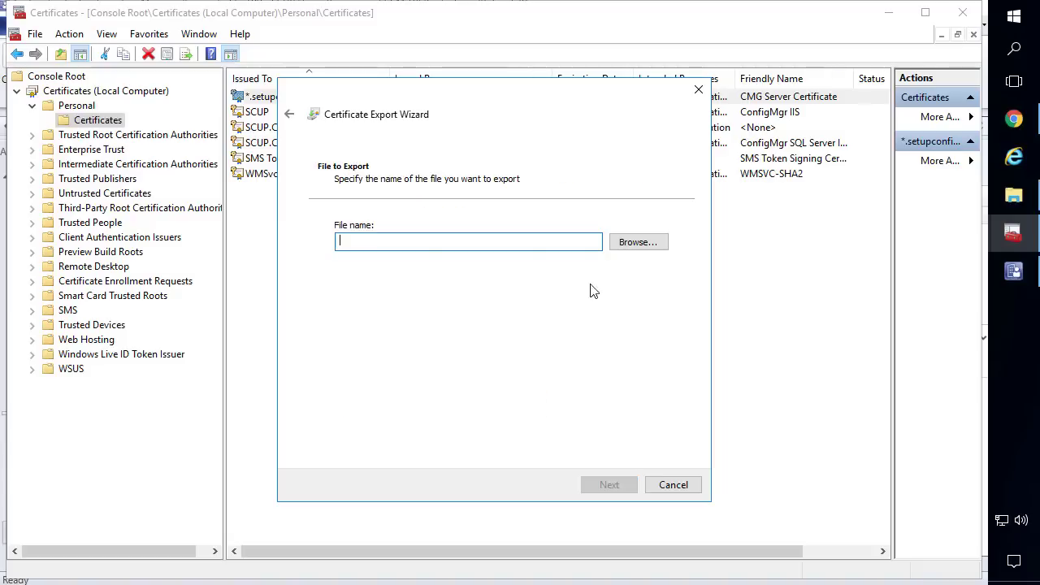
Save the export as contoso-setupconfigmgr-https-certificate.pfx and complete the export
left_click(639, 242)
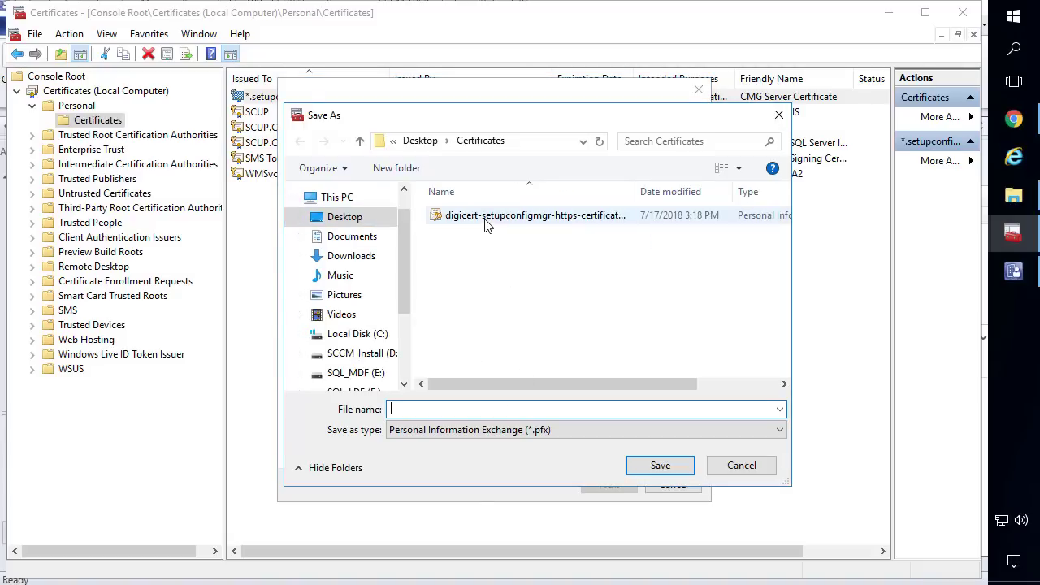
left_click(486, 217)
left_click(442, 407)
left_click(420, 408)
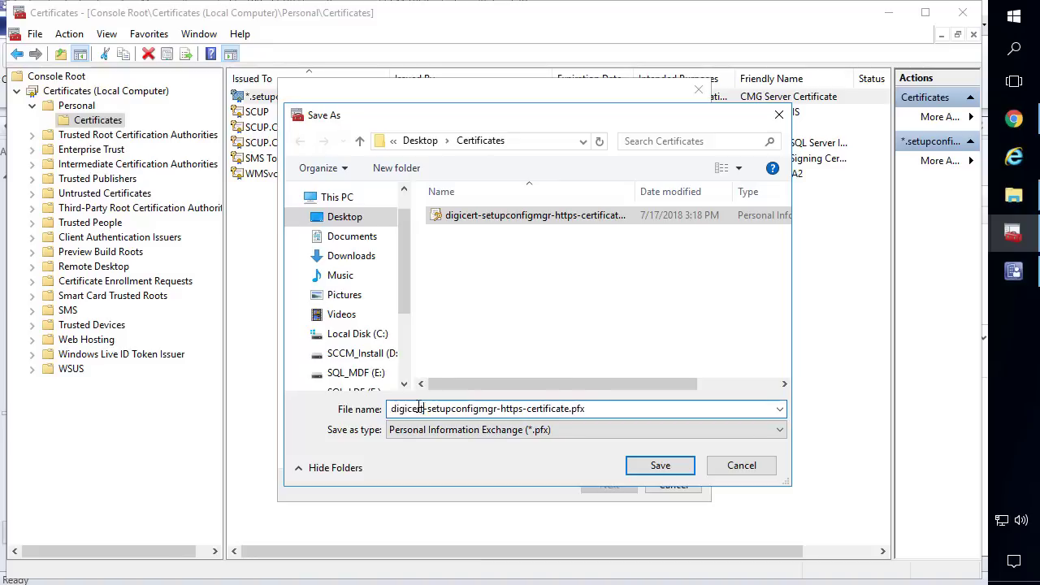
double_click(420, 408)
type("conto")
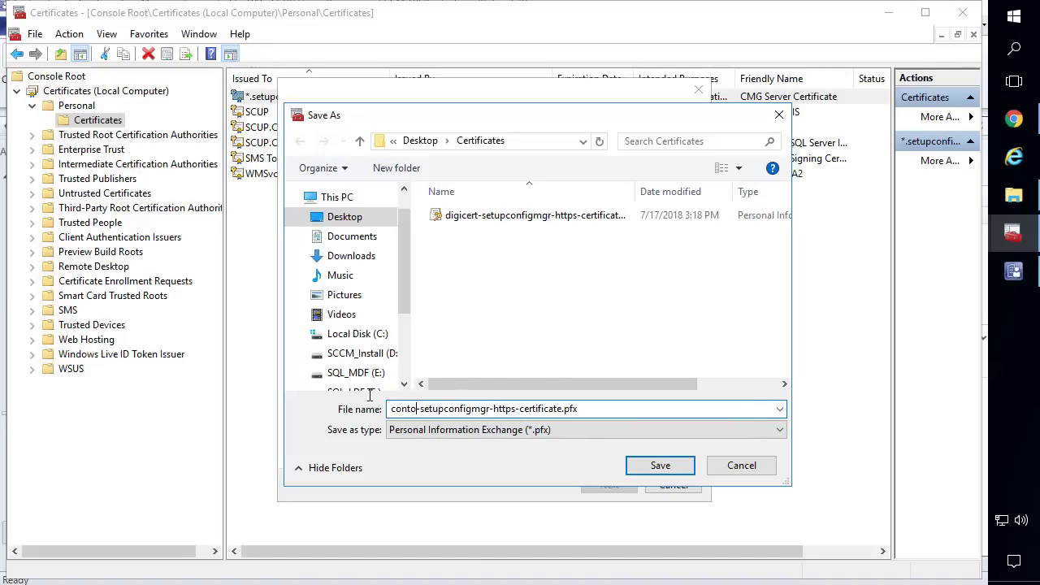
type("so")
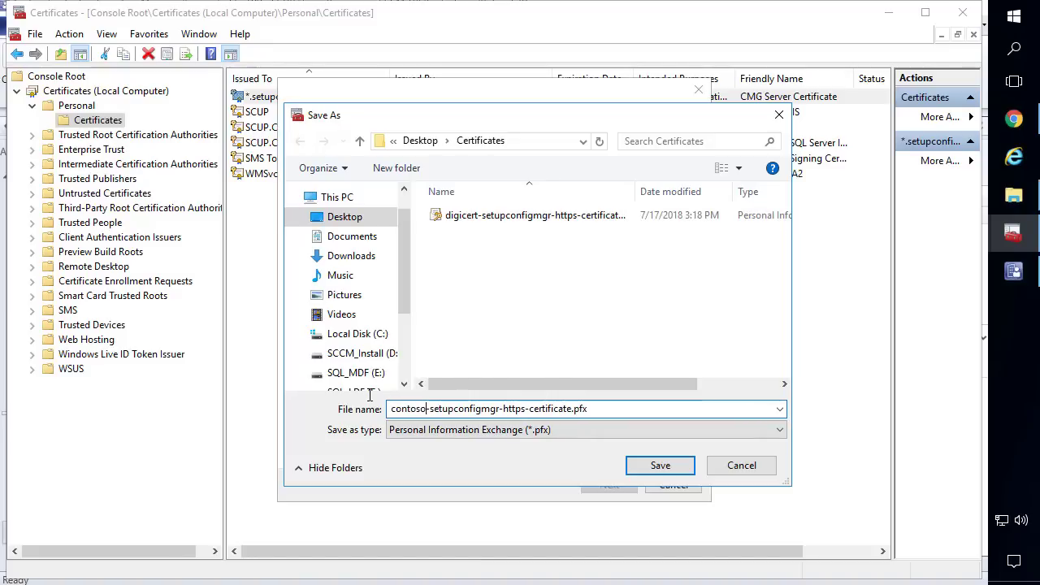
left_click(670, 473)
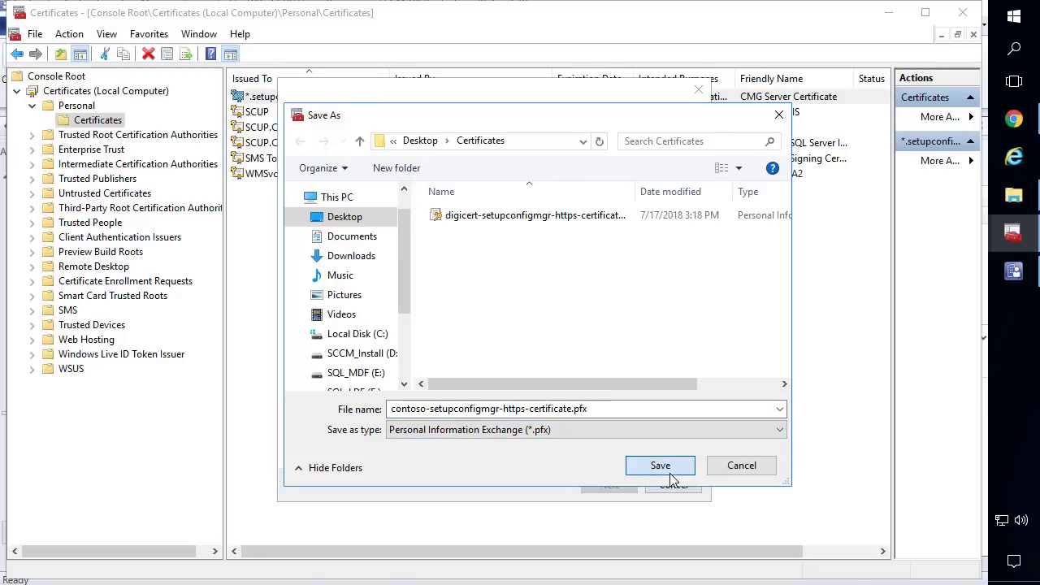
left_click(627, 490)
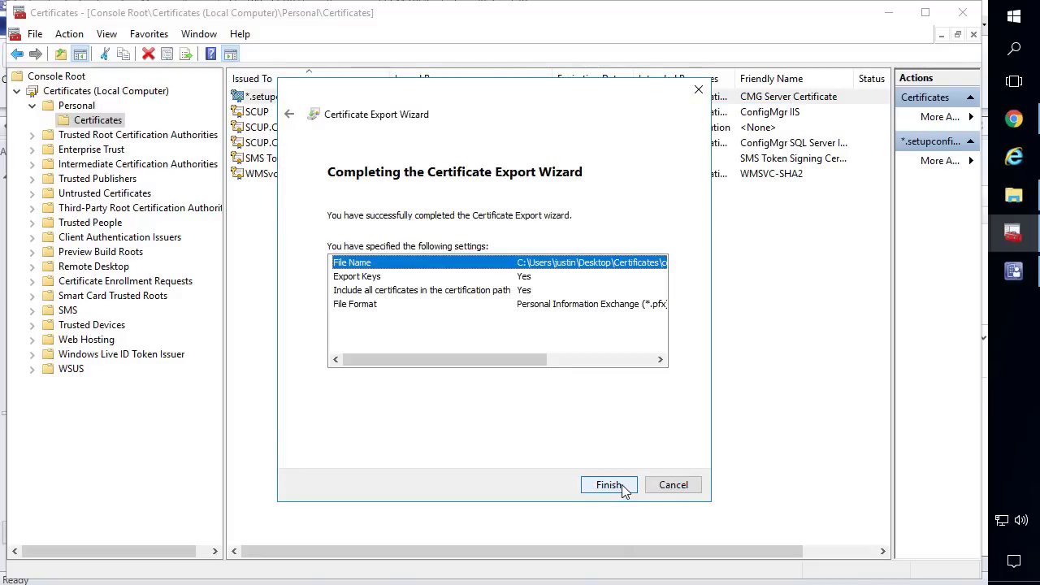
left_click(620, 486)
left_click(525, 353)
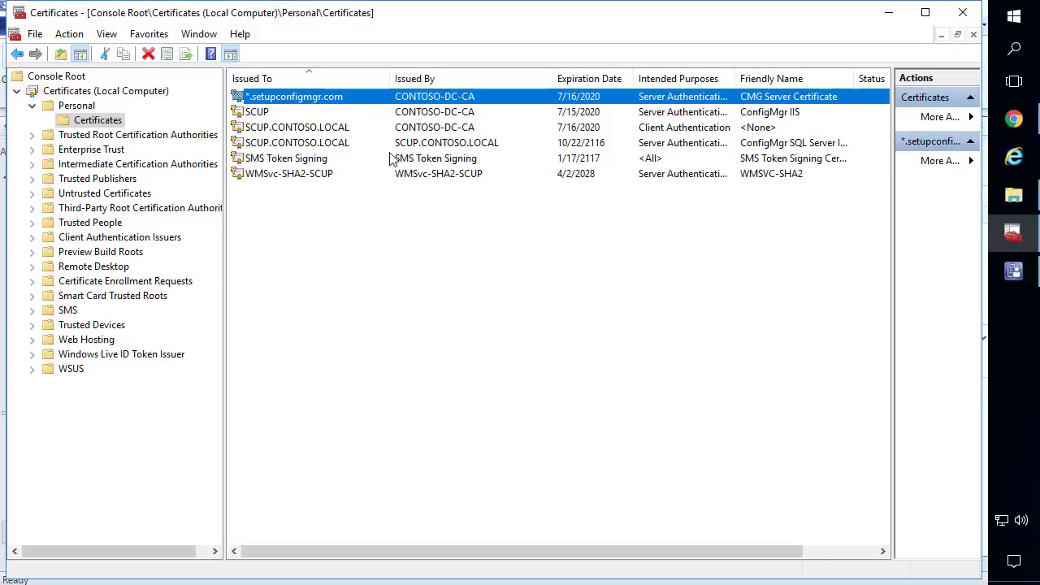
Open the CONTOSO-DC-CA root certificate from the SCUP.CONTOSO.LOCAL certificate's chain
left_click(291, 128)
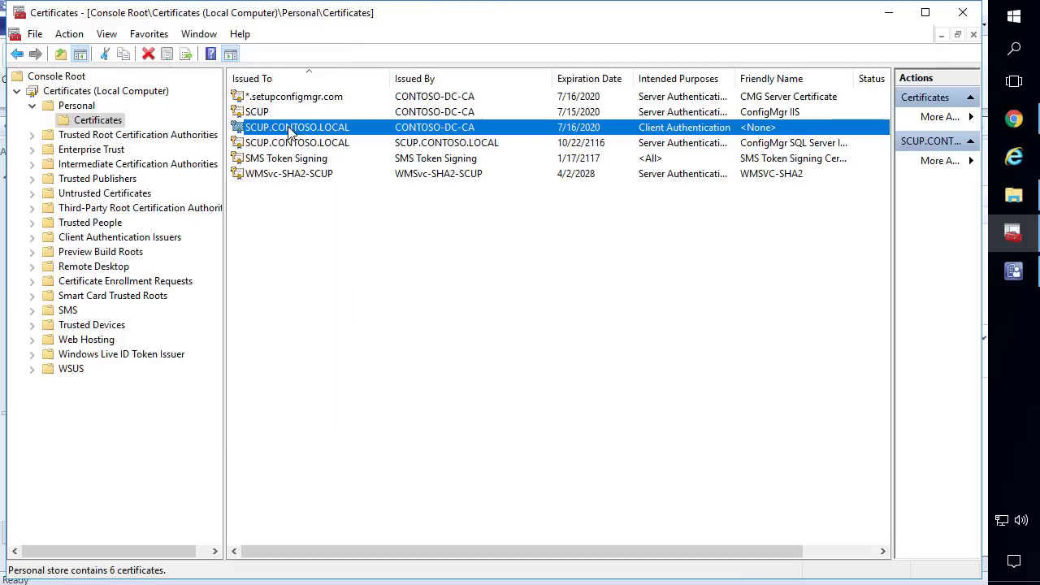
double_click(290, 132)
left_click(88, 54)
left_click(118, 57)
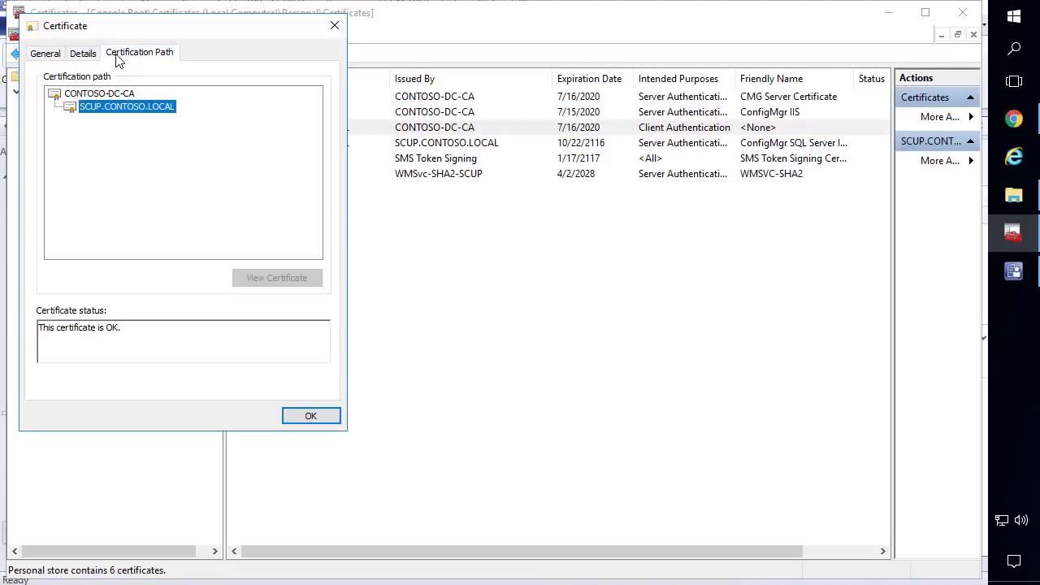
left_click(122, 96)
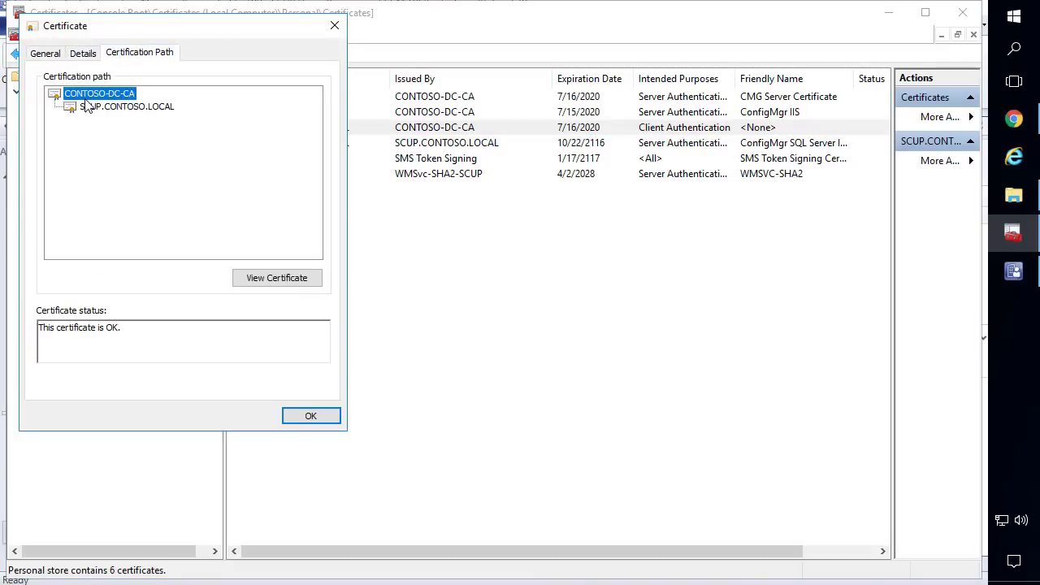
left_click(274, 284)
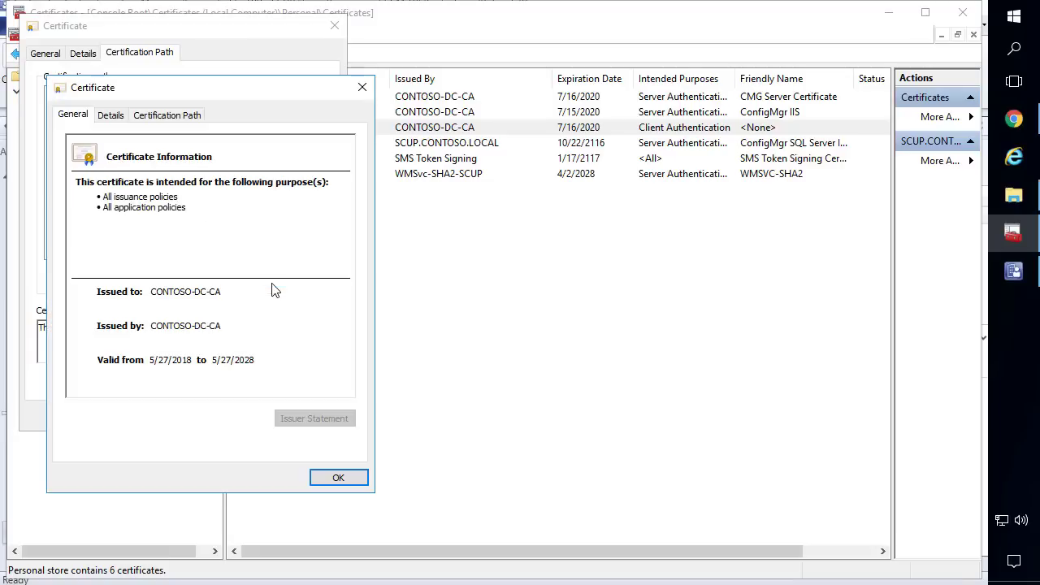
left_click(114, 118)
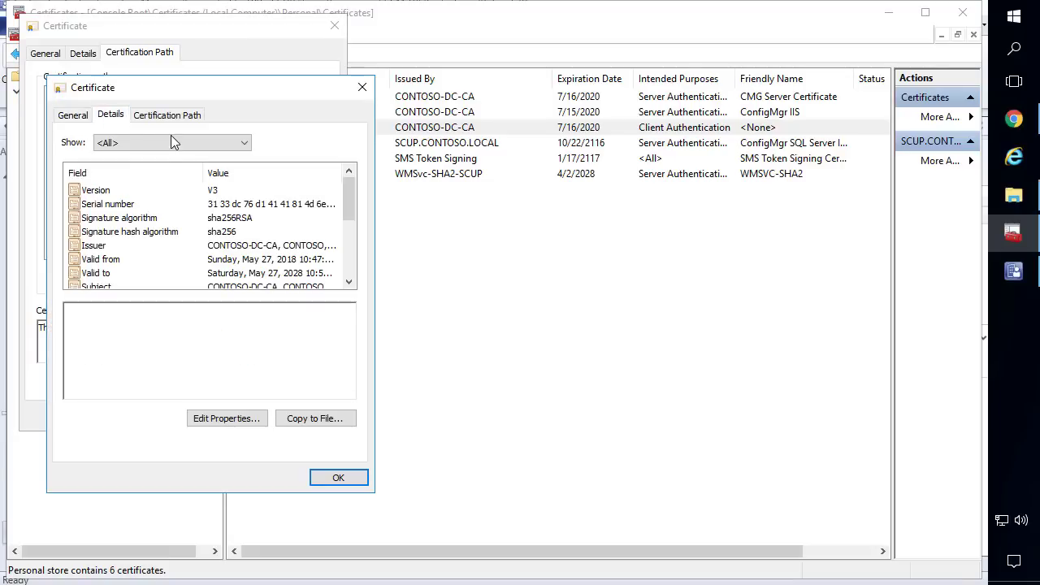
Export the root certificate in DER format as CONTOSO-ROOT-CA.cer, replacing the existing file
left_click(313, 425)
left_click(338, 485)
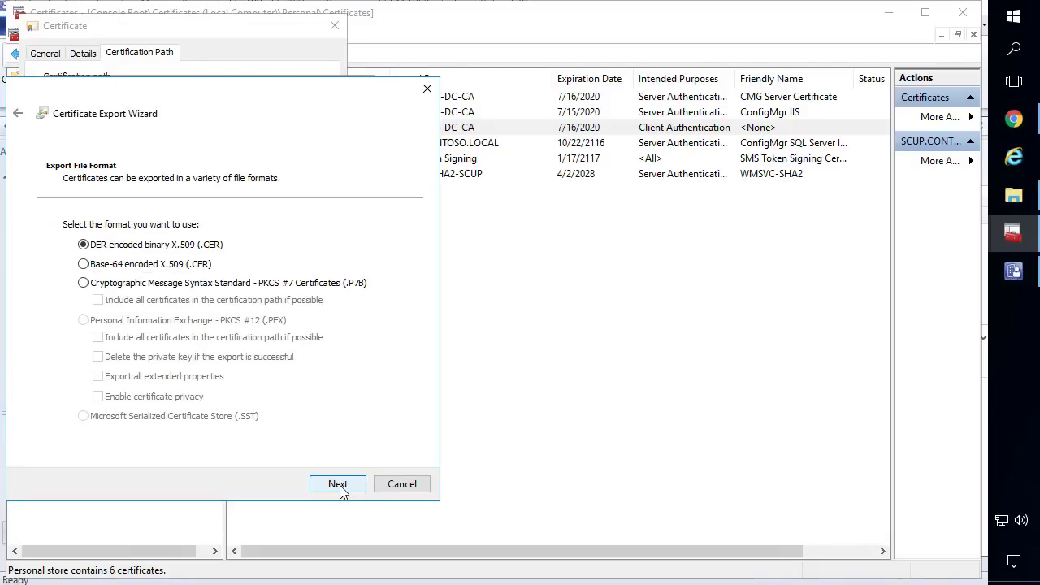
left_click(338, 484)
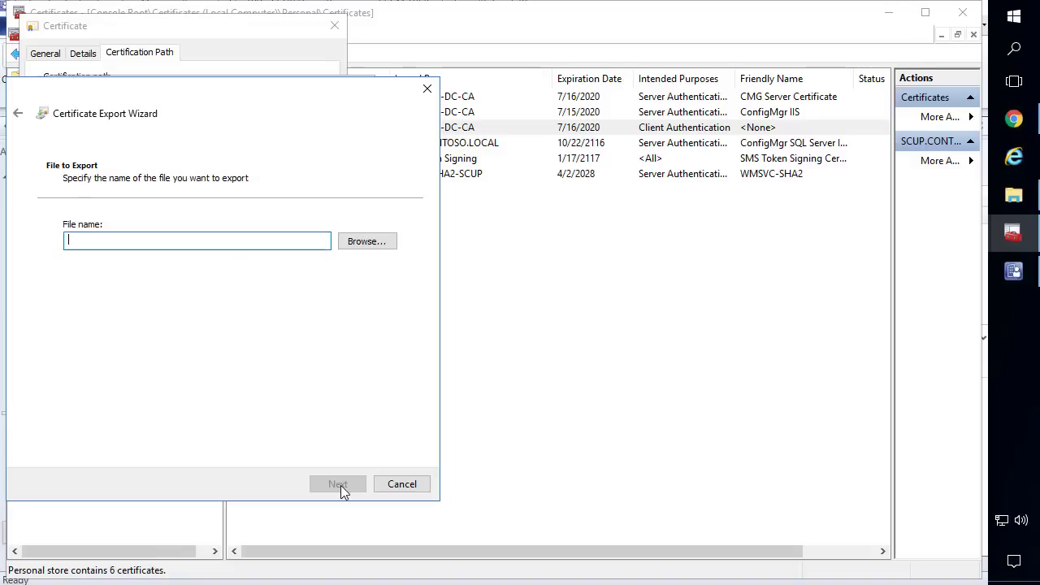
left_click(349, 241)
left_click(233, 221)
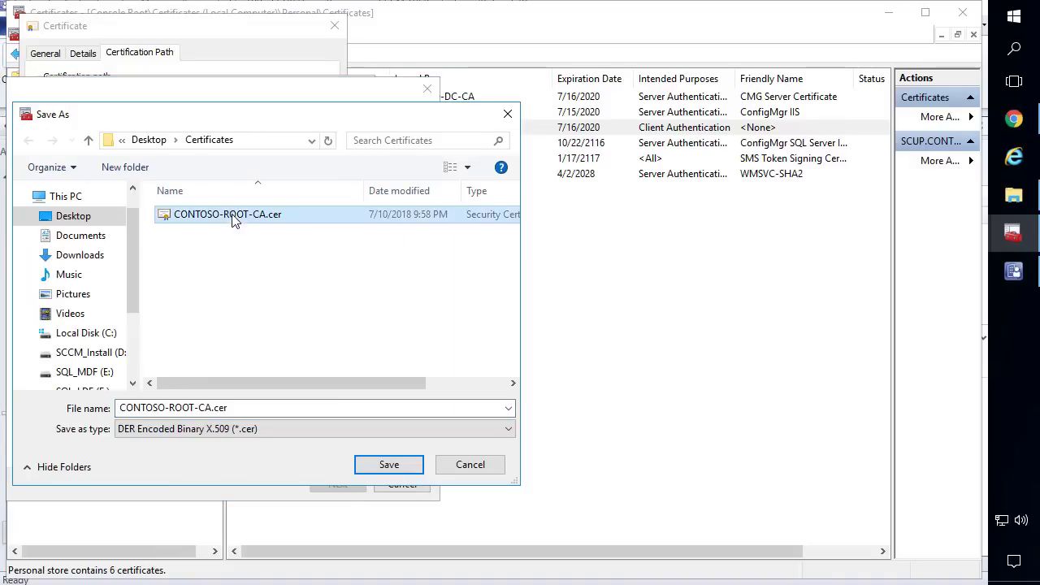
left_click(388, 464)
left_click(538, 301)
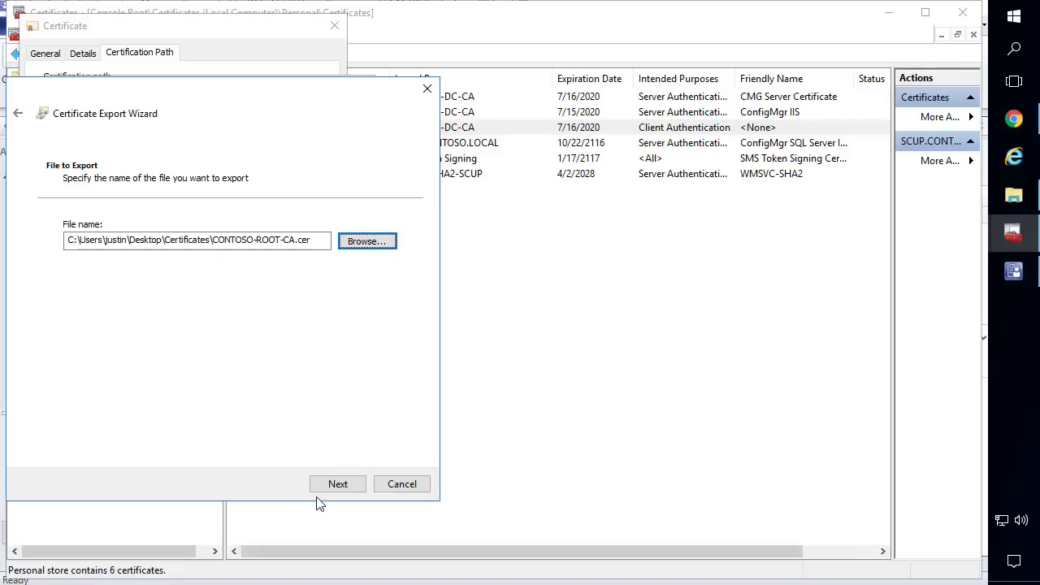
left_click(338, 484)
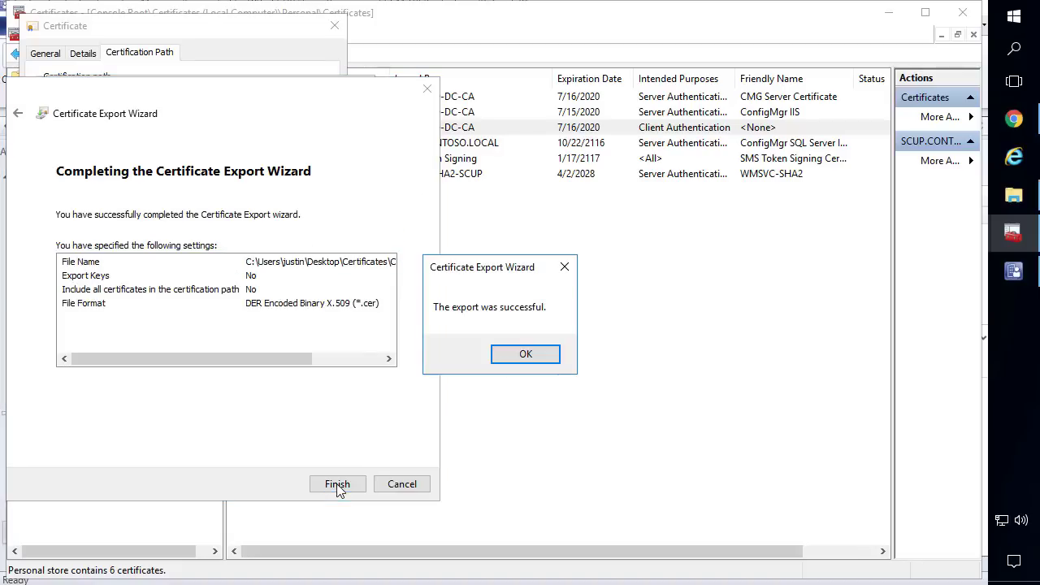
left_click(528, 353)
Close the certificate dialogs and the Certificates console
left_click(323, 475)
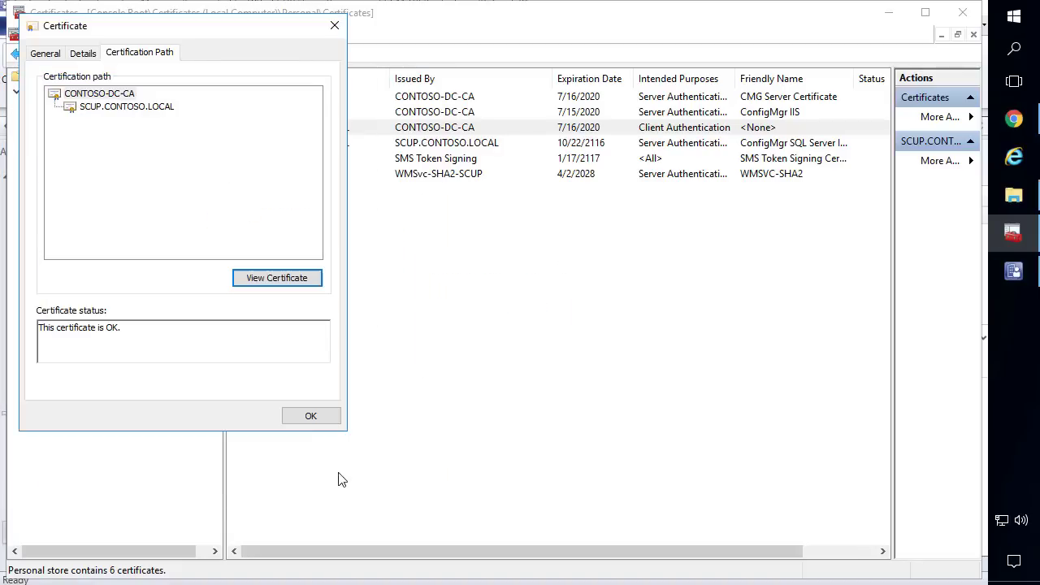
left_click(316, 419)
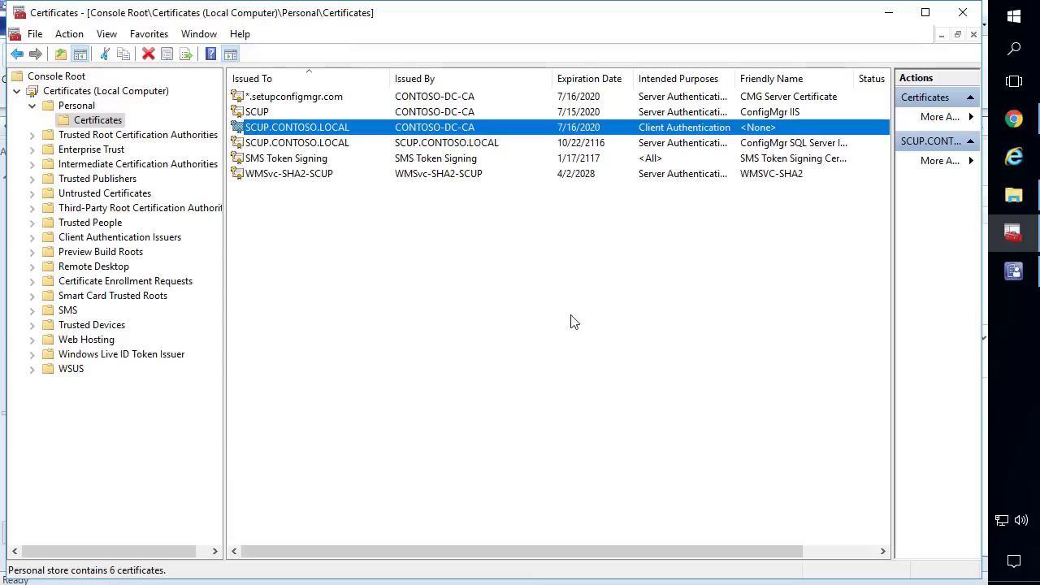
left_click(963, 12)
Set Allow access to cloud distribution point to Yes in Default Client Settings' Cloud Services
left_click(498, 336)
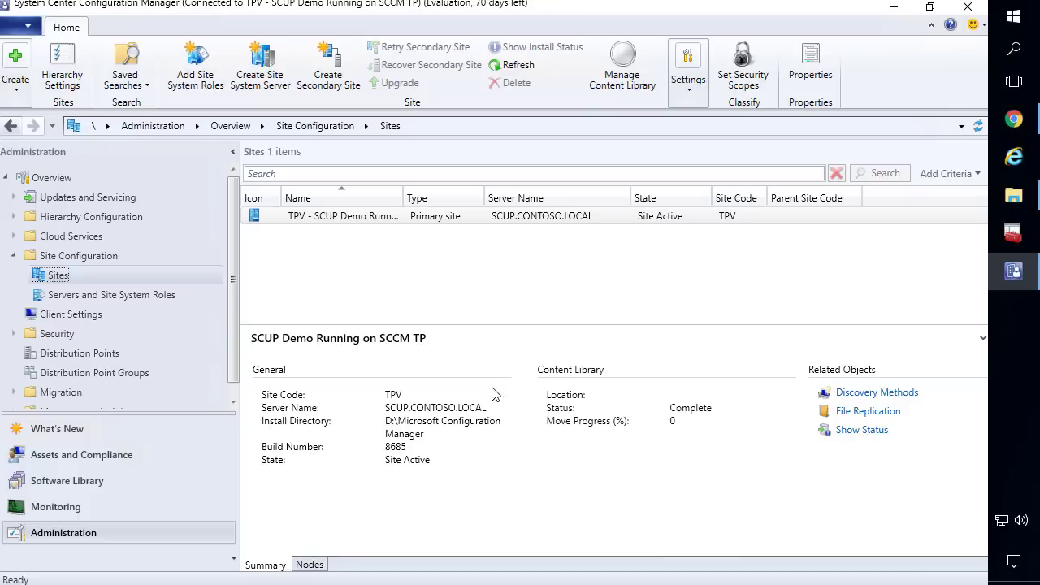
left_click(63, 318)
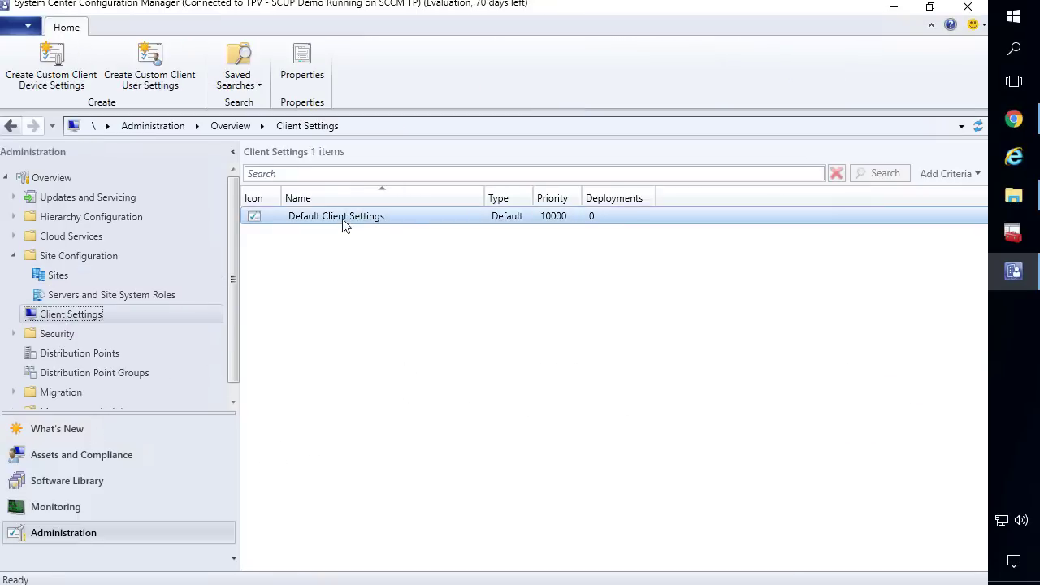
right_click(343, 224)
left_click(289, 237)
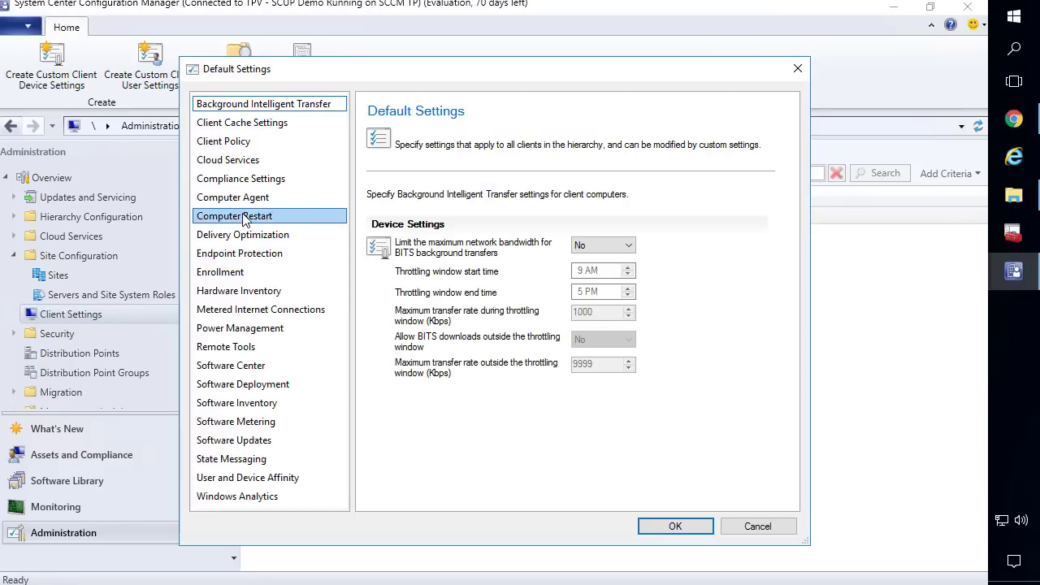
left_click(235, 142)
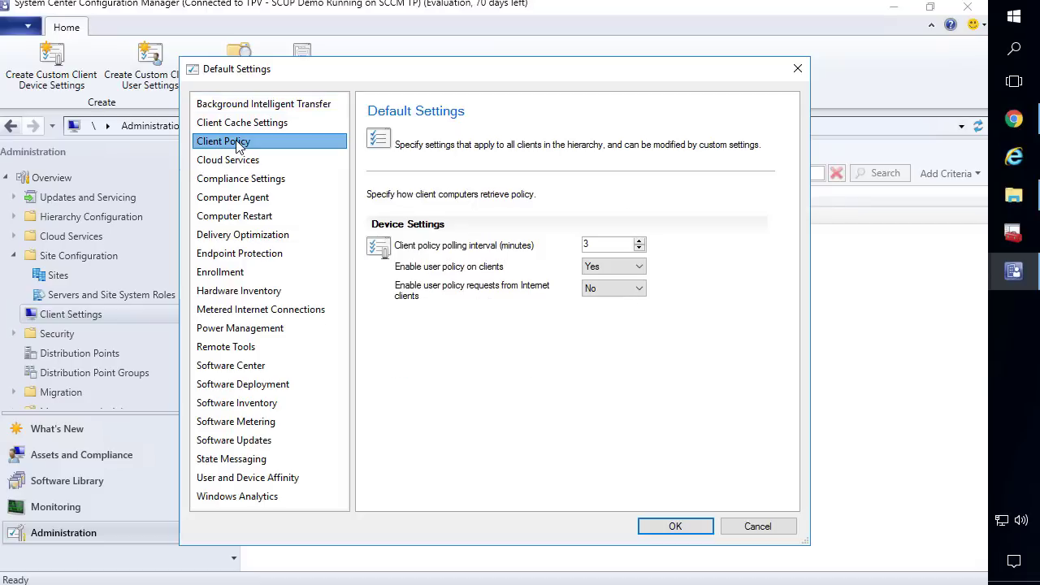
left_click(240, 162)
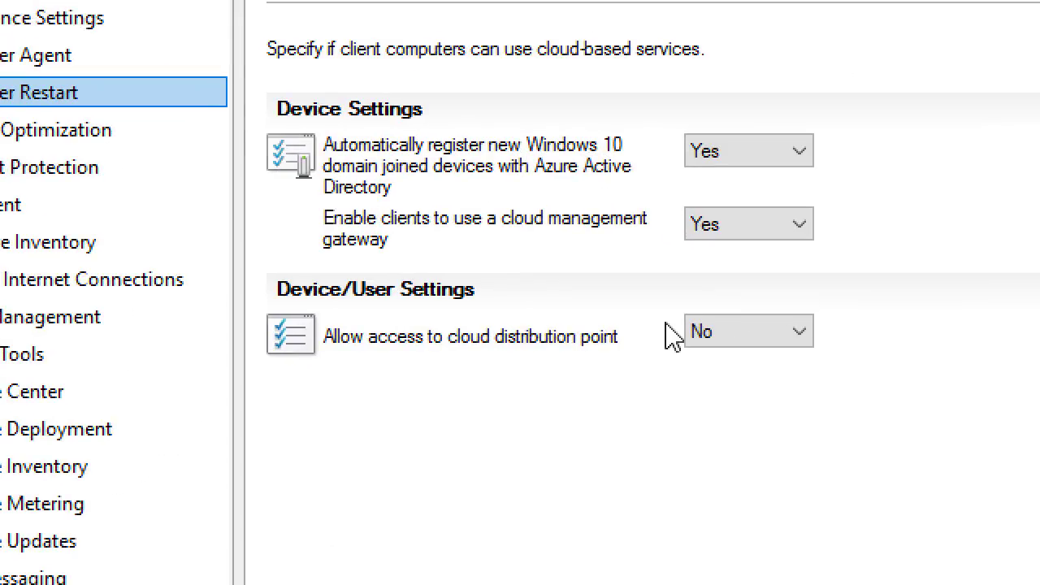
left_click(700, 335)
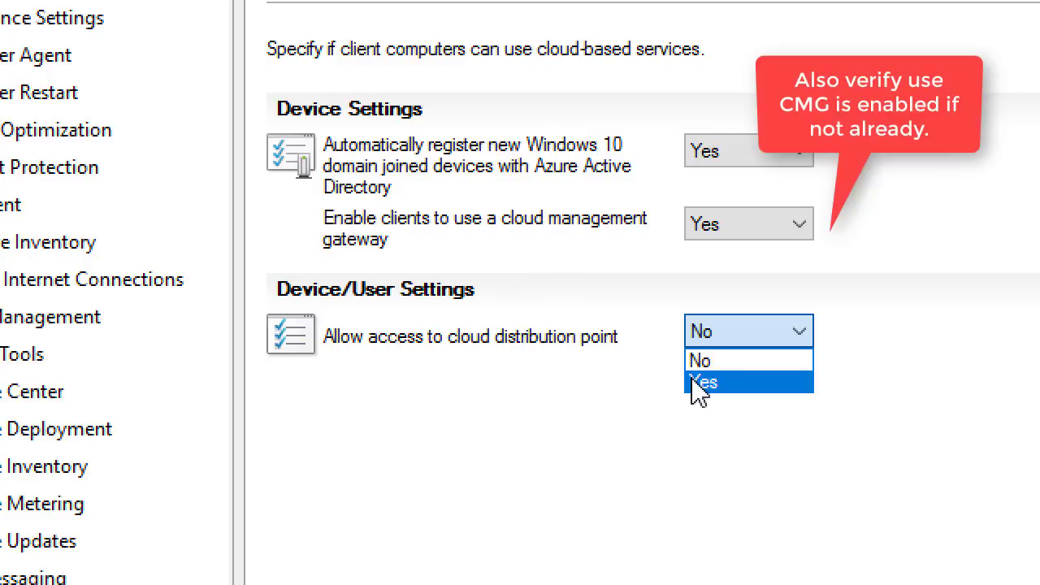
left_click(701, 383)
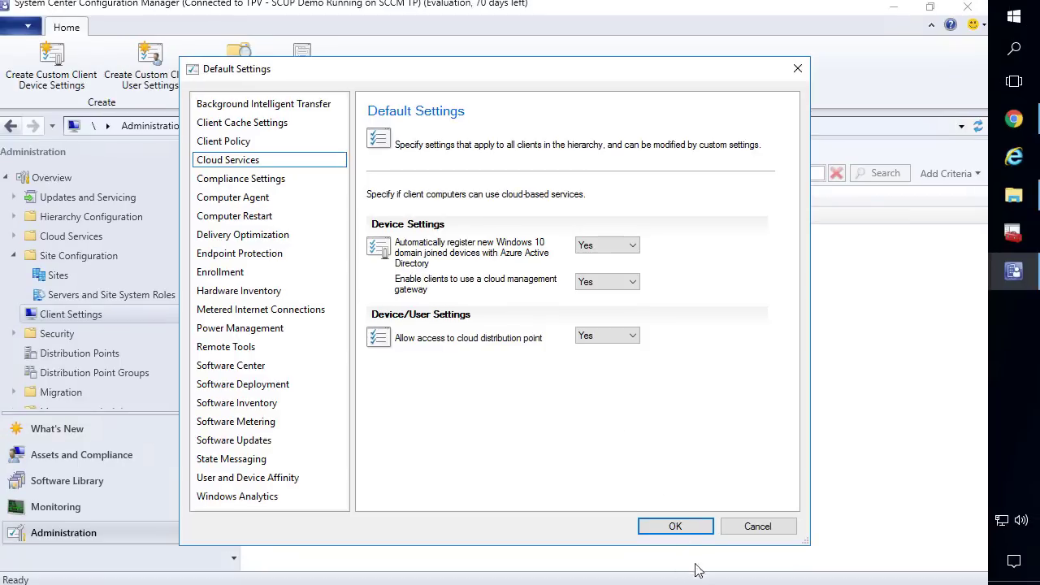
left_click(691, 527)
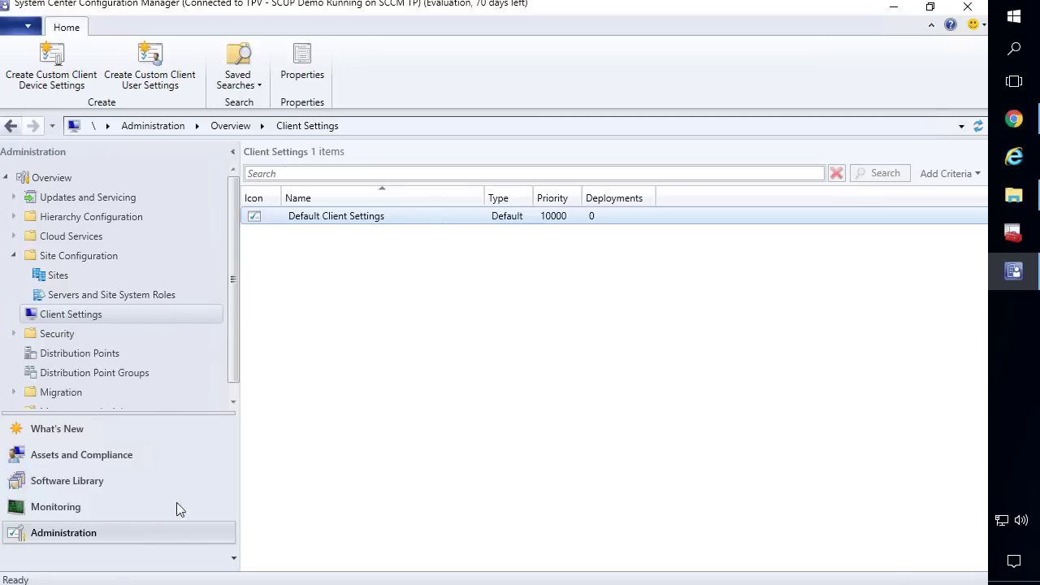
Launch Configure Azure Services from Azure Services under Cloud Services
left_click(15, 256)
left_click(15, 238)
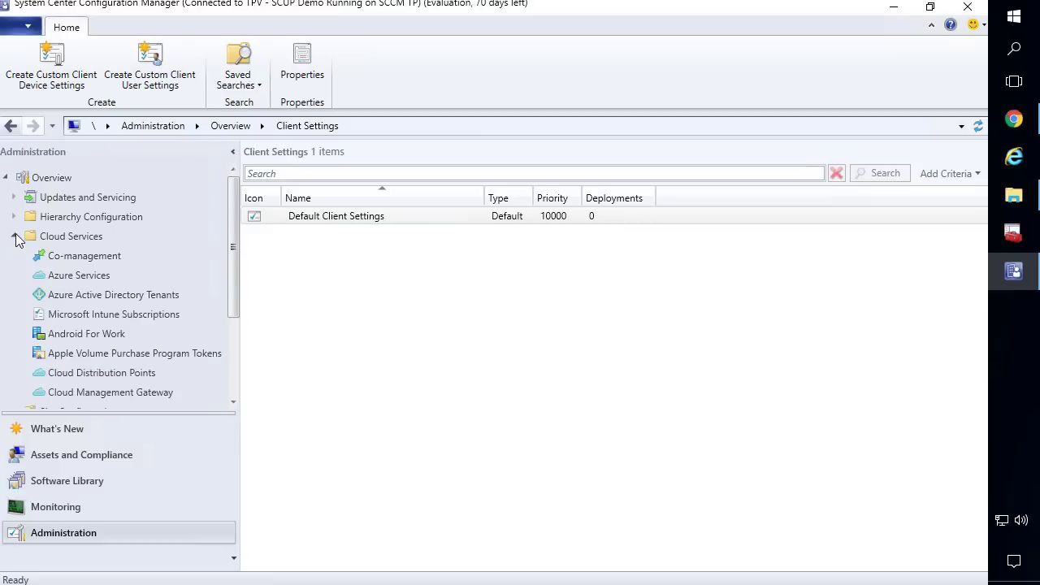
left_click(41, 237)
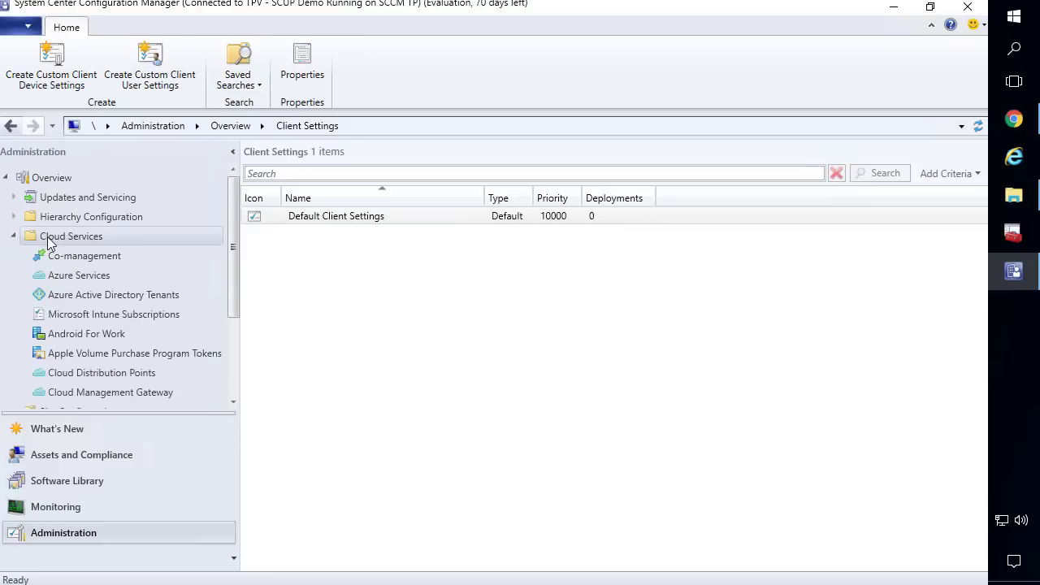
left_click(84, 275)
right_click(84, 275)
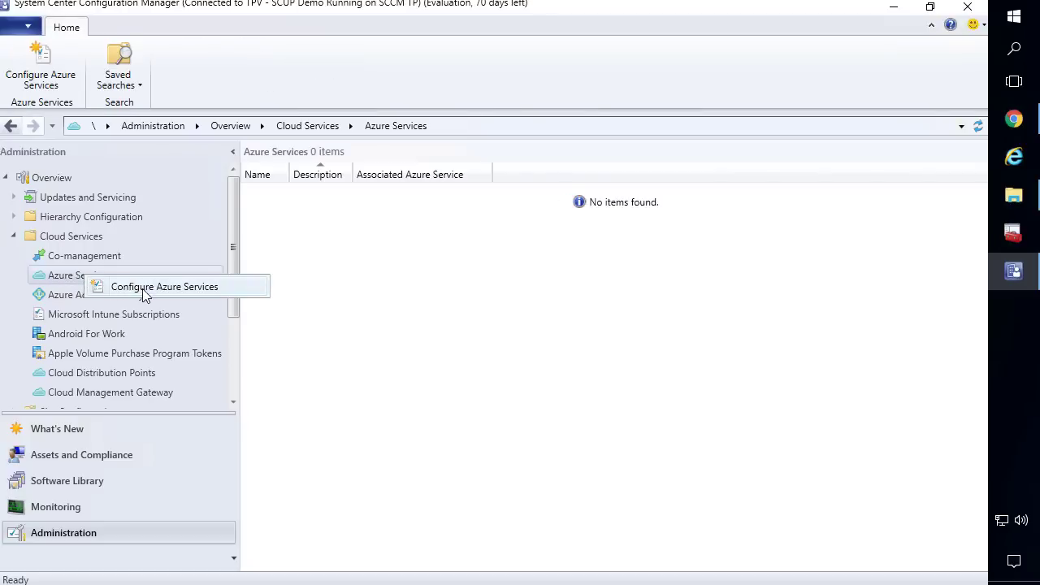
left_click(163, 287)
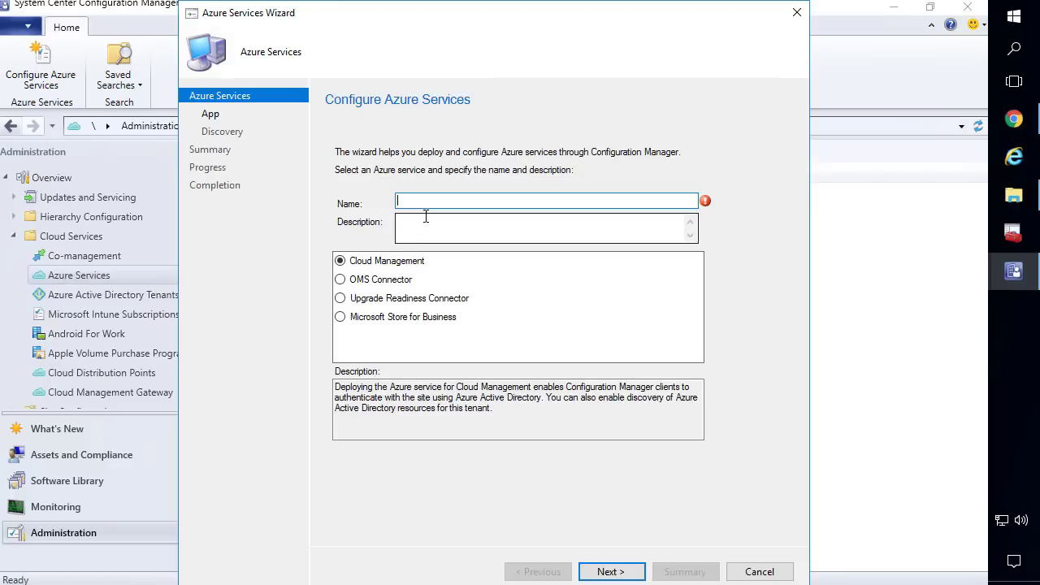
Name the service ConfigMgr - Azure Subscription, choose Cloud Management, and reach the web app selection
type("C")
key("Delete")
type("ure Subscription")
left_click(398, 266)
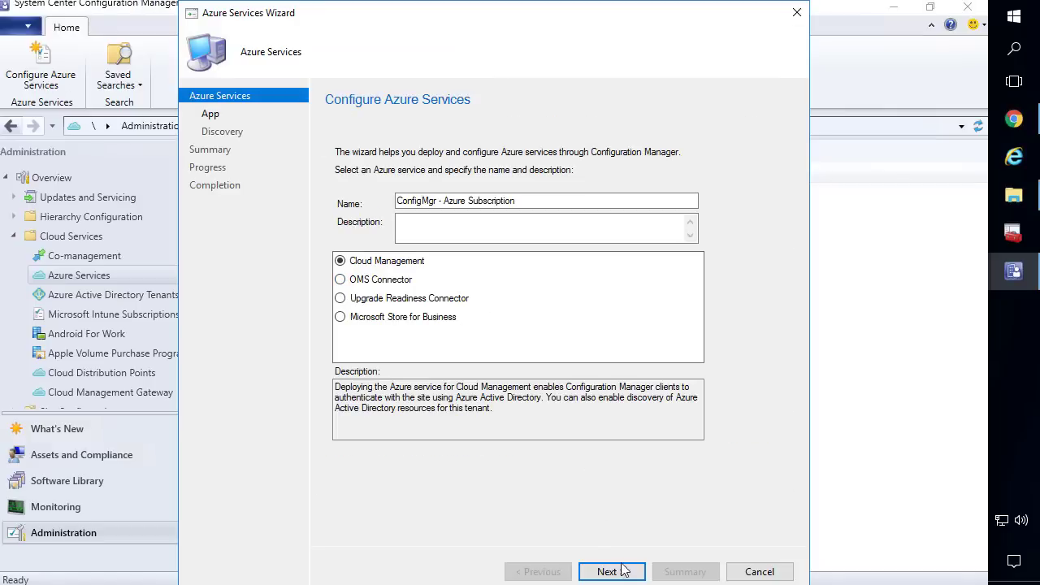
left_click(613, 571)
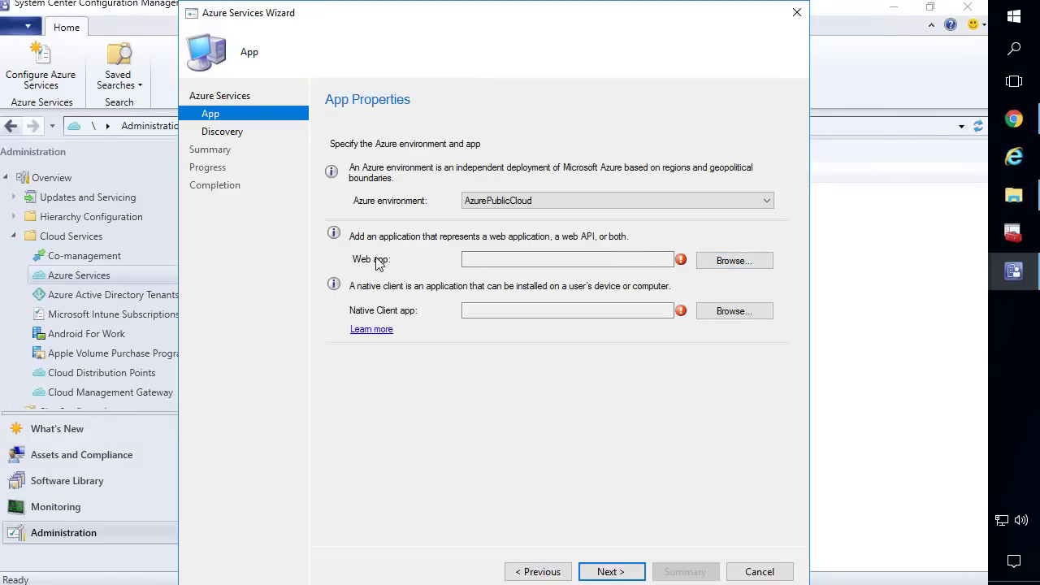
left_click(753, 260)
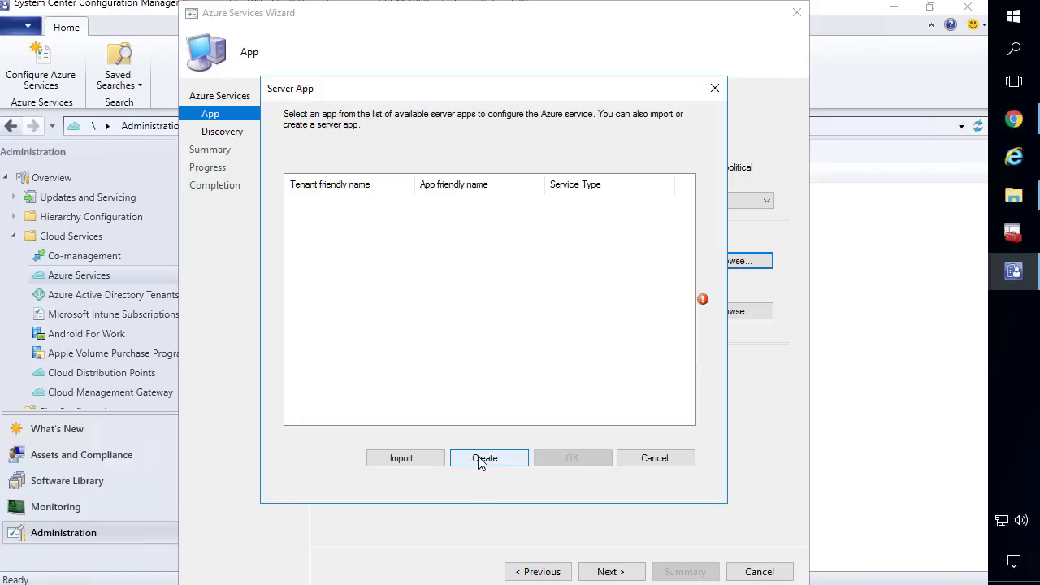
Define server app ConfigMgr Server App with a 2-year secret key and start the Azure sign-in
left_click(479, 460)
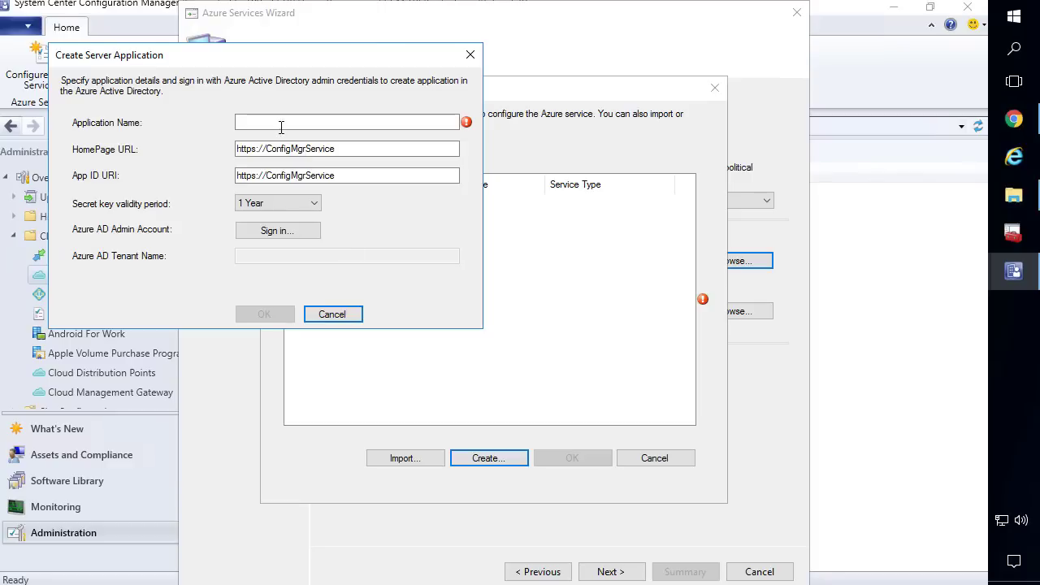
left_click(279, 121)
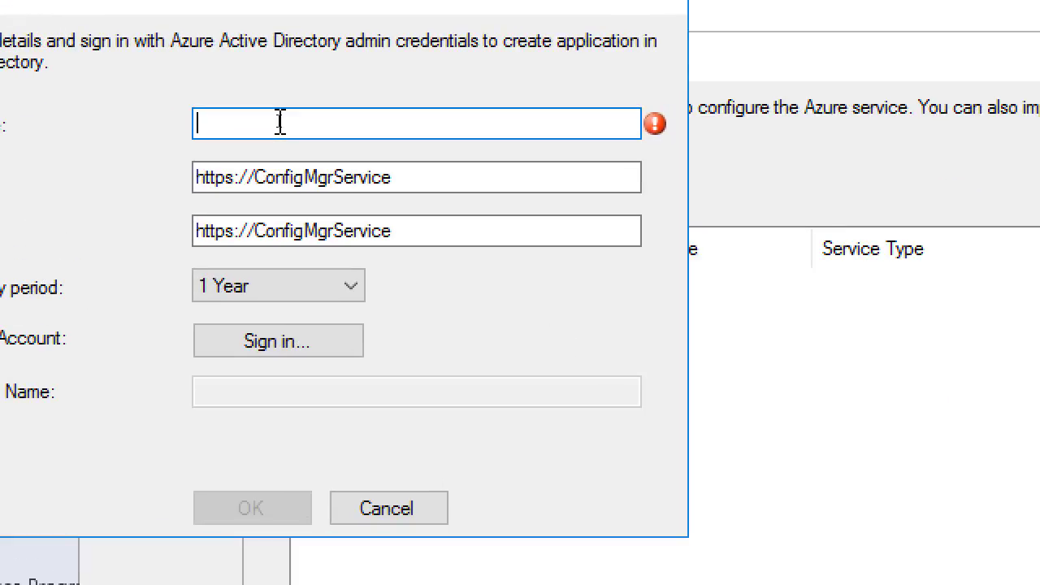
type("ConfigMgr")
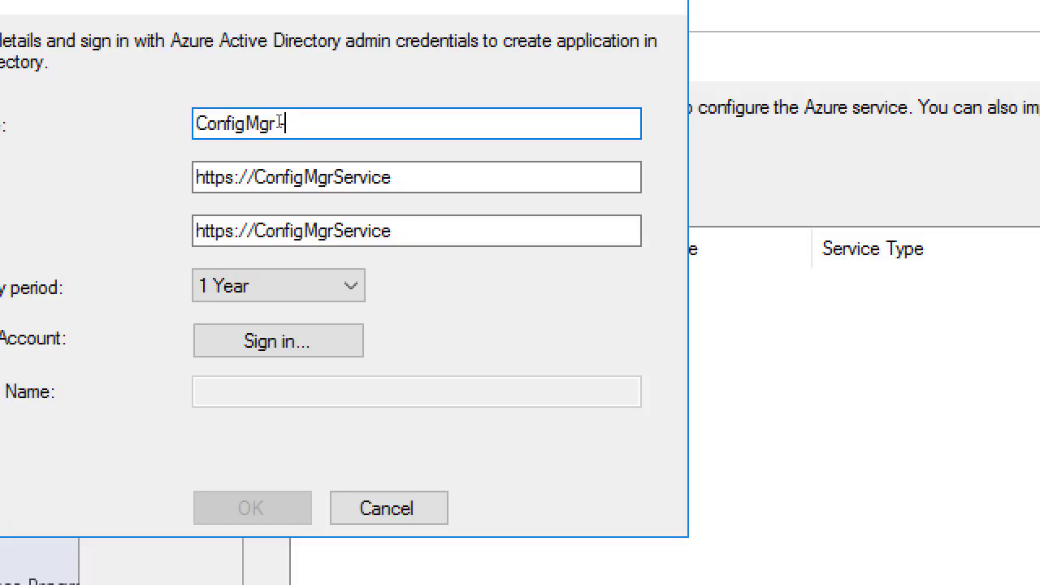
type(" Server App")
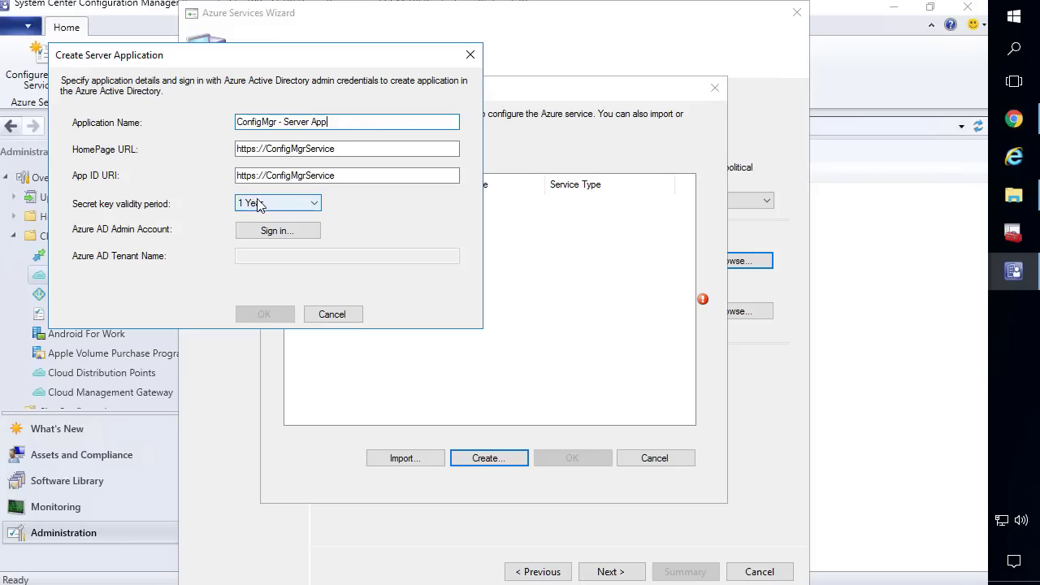
left_click(239, 292)
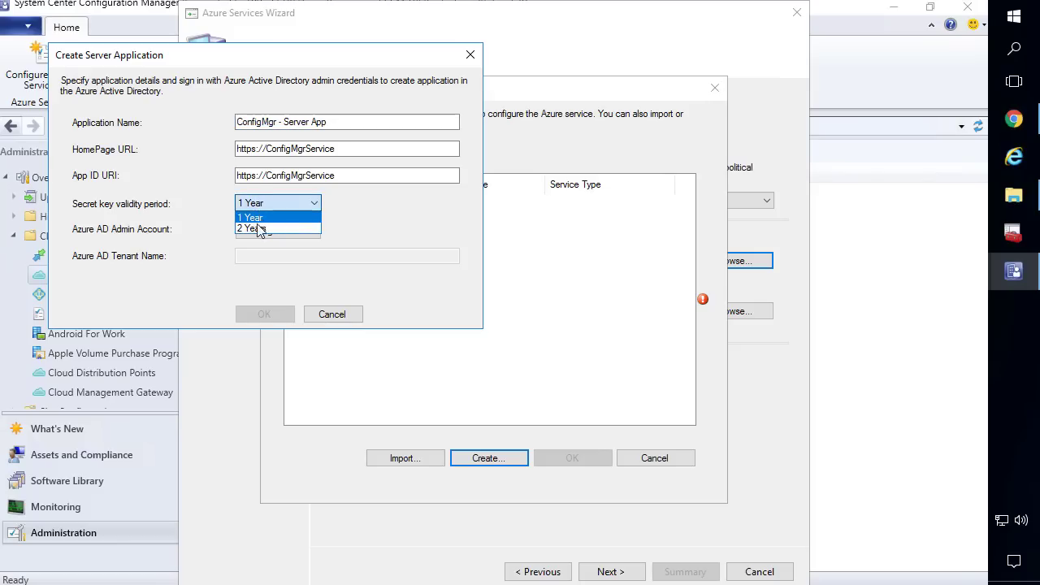
left_click(260, 229)
left_click(261, 230)
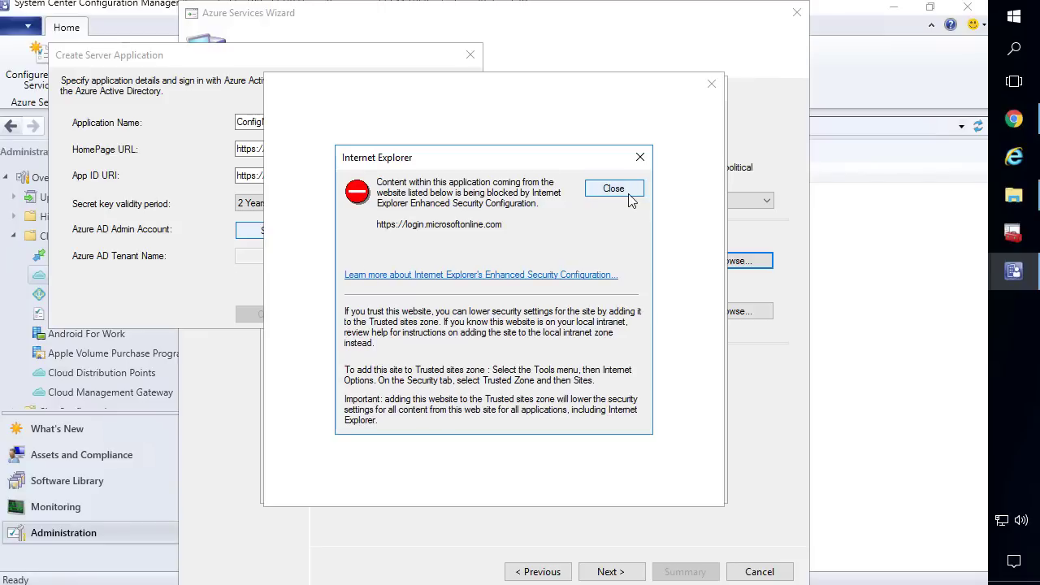
left_click(1015, 158)
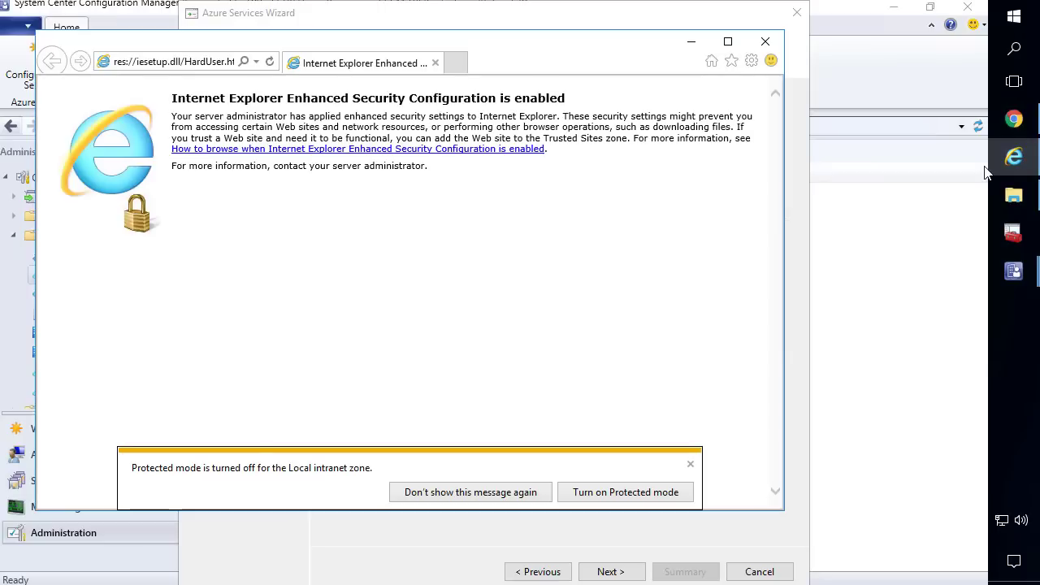
Open the Trusted sites list in Internet Explorer's security settings
left_click(690, 464)
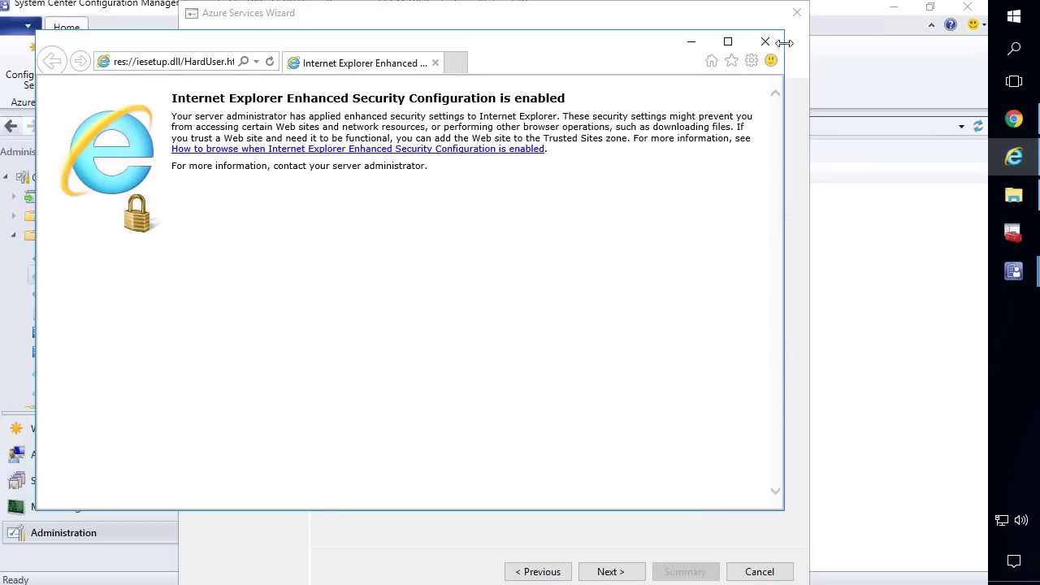
left_click(751, 60)
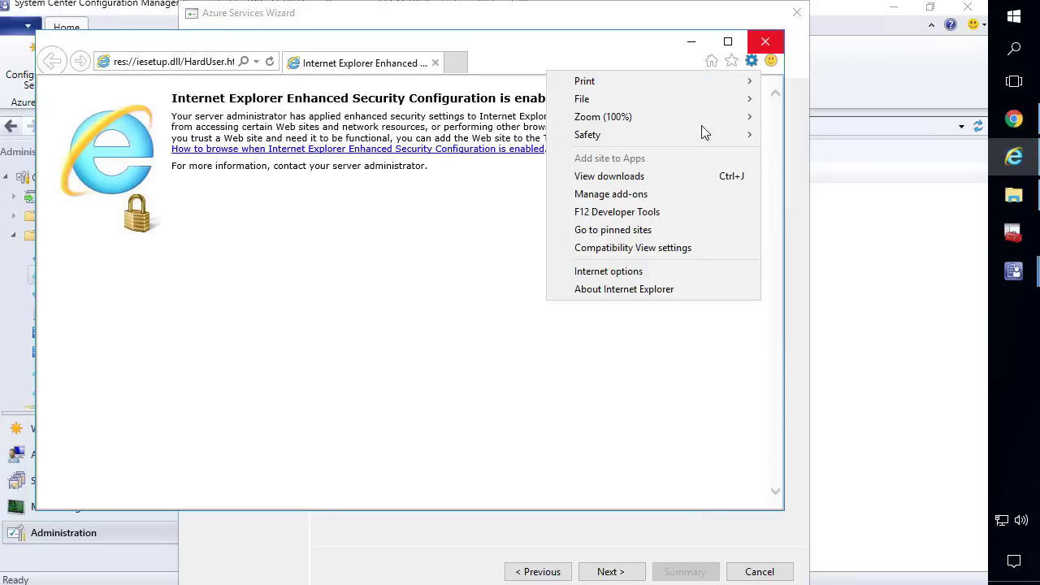
left_click(647, 273)
left_click(115, 82)
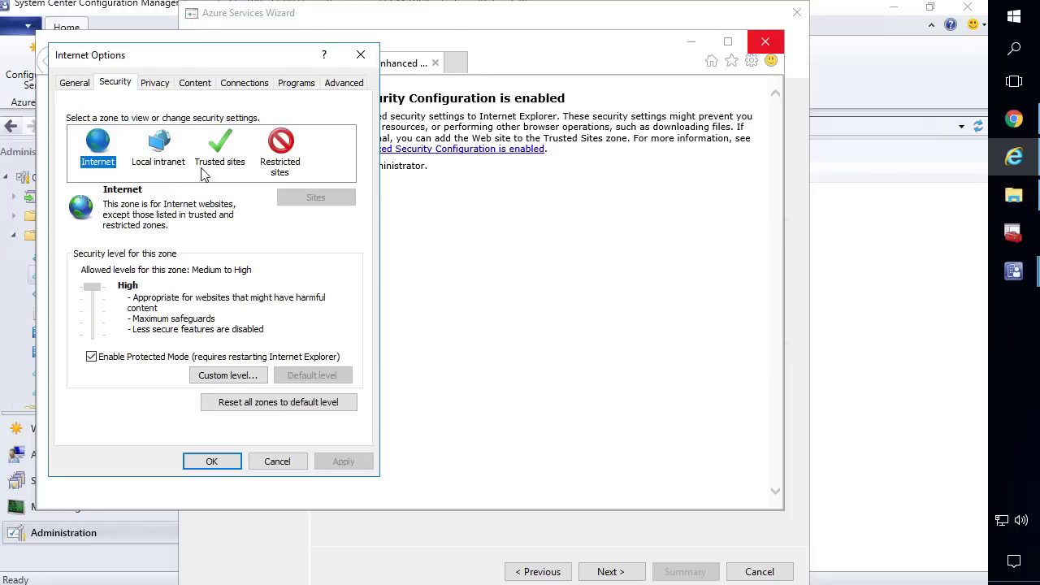
left_click(224, 146)
left_click(313, 208)
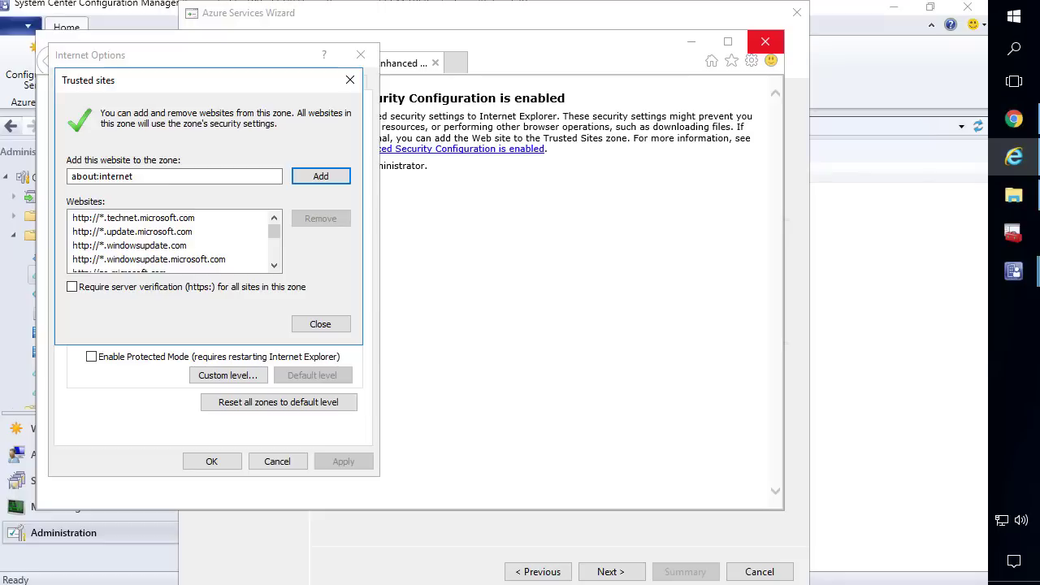
Add login.microsoftonline.com and microsoftonline-p.com as trusted sites, save, and close the browser
left_click(174, 176)
key("ctrl+a")
type("login.microsoftonline.com")
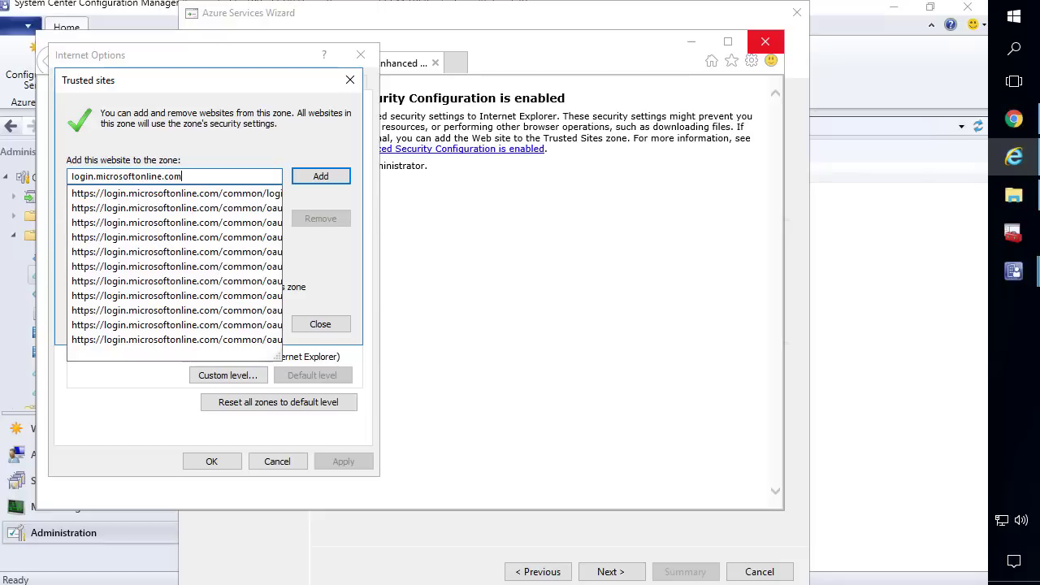
left_click(320, 177)
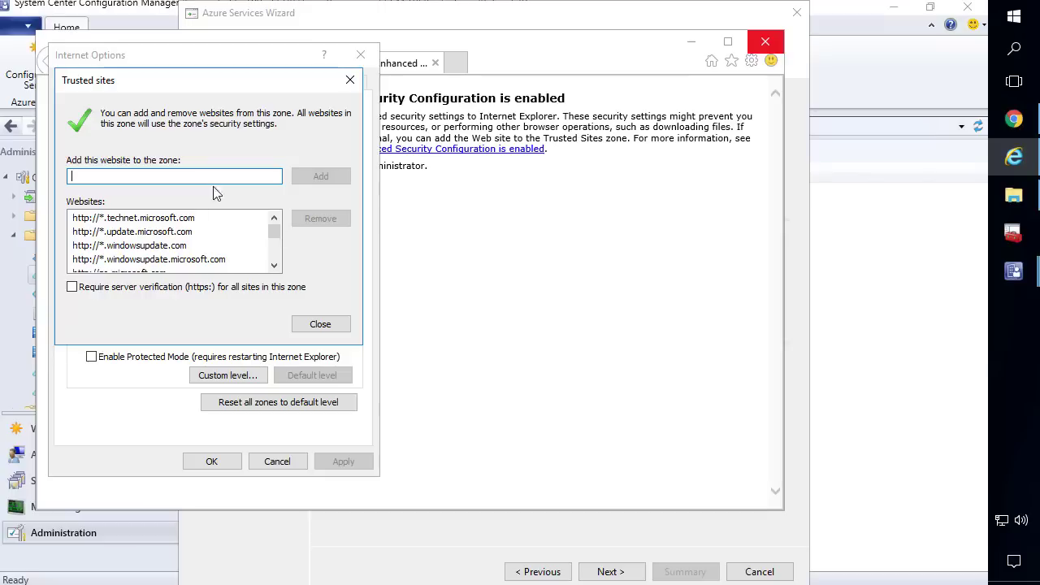
type("microsoftonline-p.com")
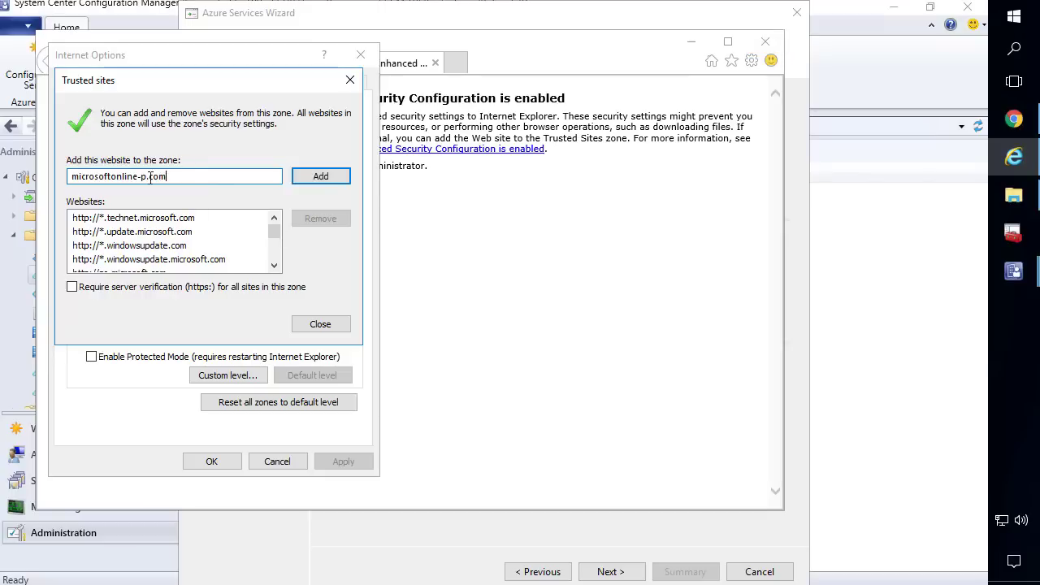
left_click(327, 179)
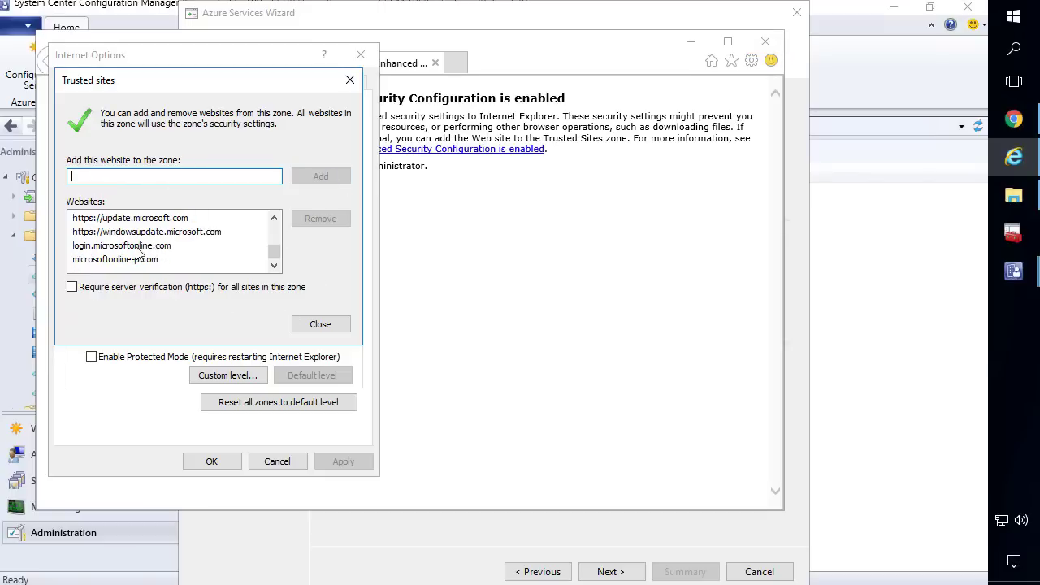
left_click(137, 246)
left_click(321, 327)
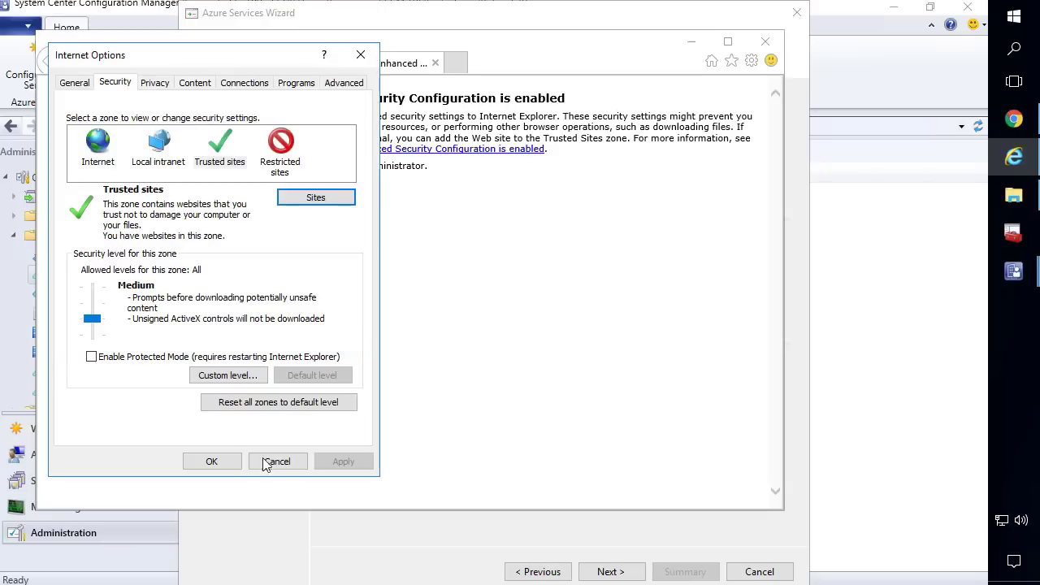
left_click(208, 463)
left_click(765, 40)
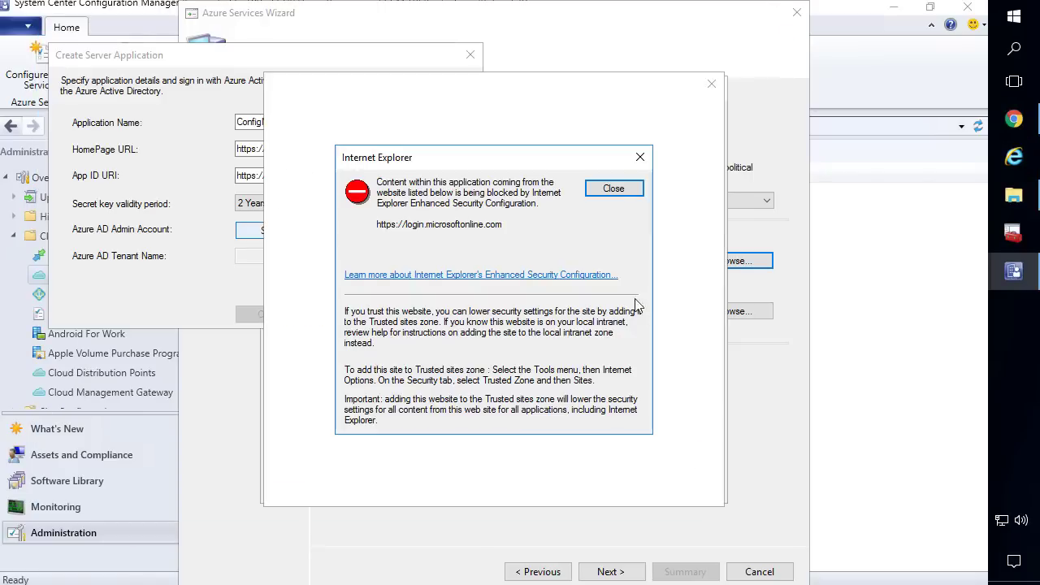
Dismiss the blocked-content, script error and failed sign-in messages
left_click(615, 188)
left_click(509, 397)
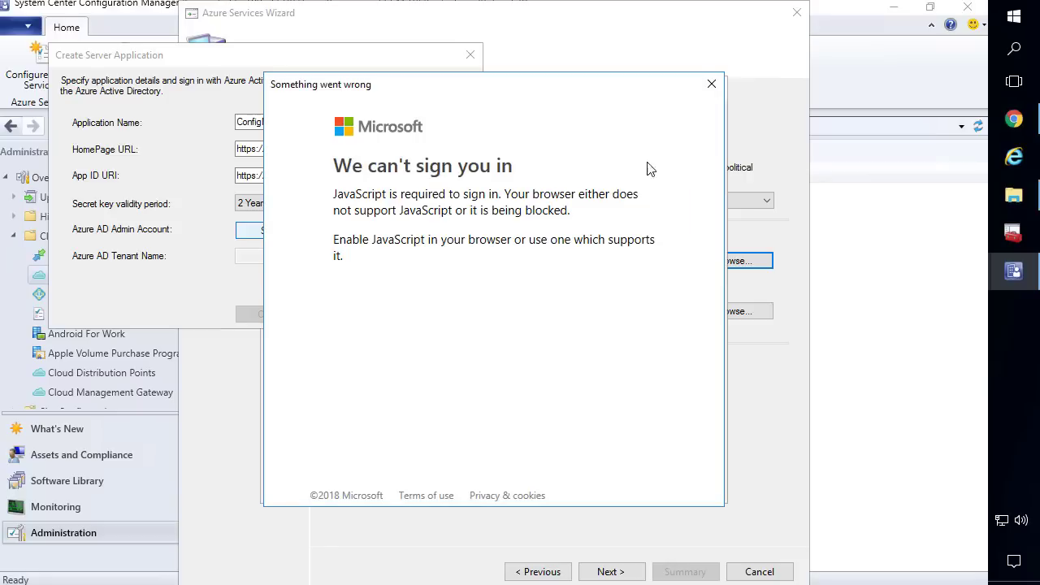
left_click(711, 84)
left_click(557, 360)
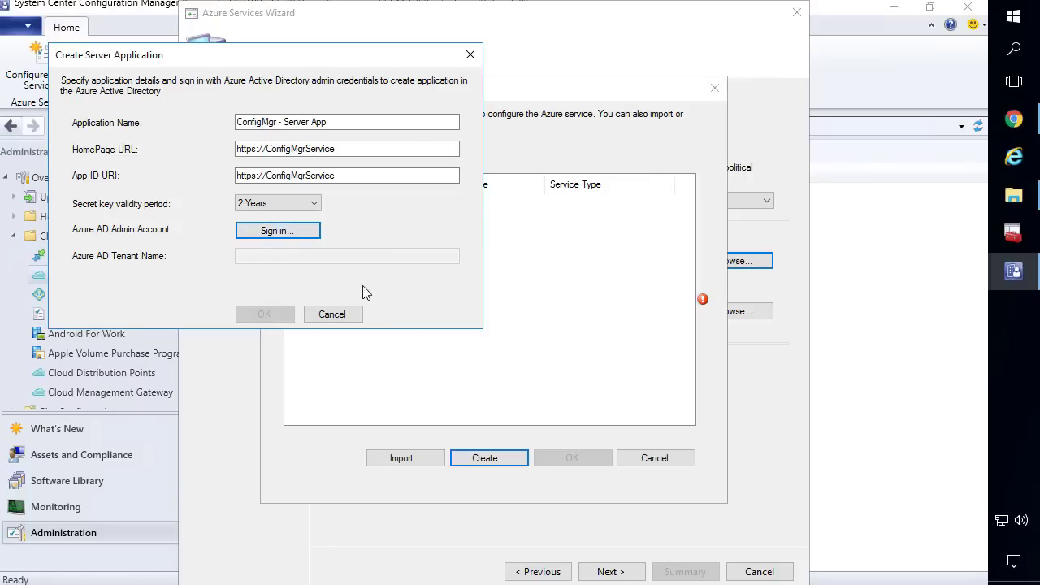
Sign in with the Azure admin account and select ConfigMgr - Server App as the web app
left_click(279, 232)
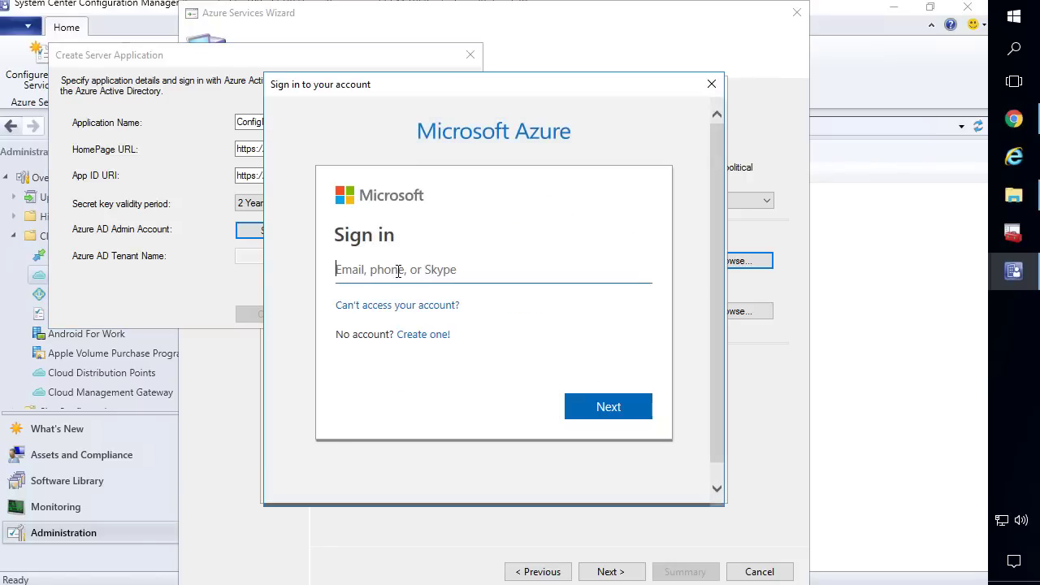
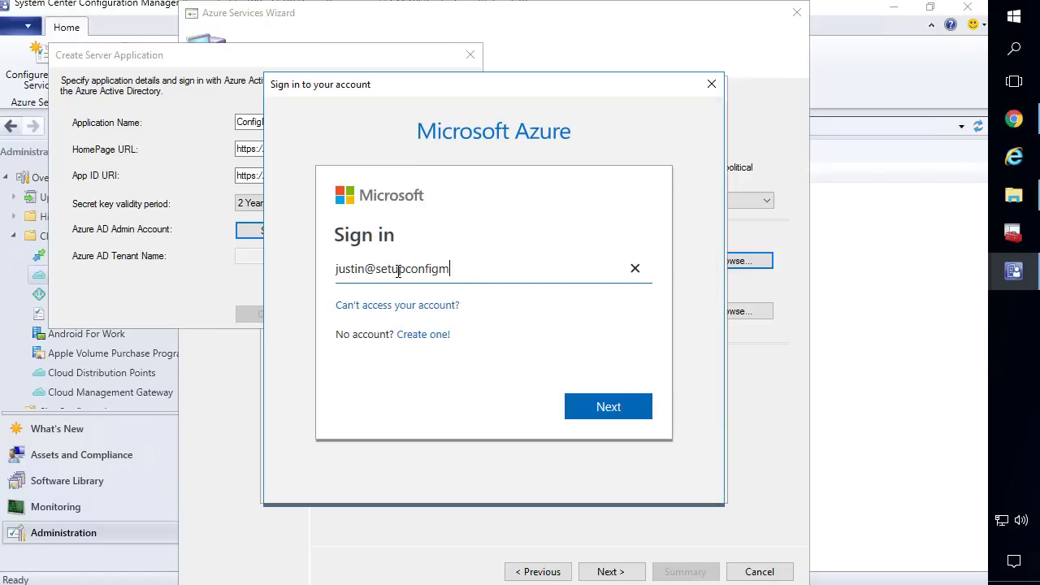
key("Return")
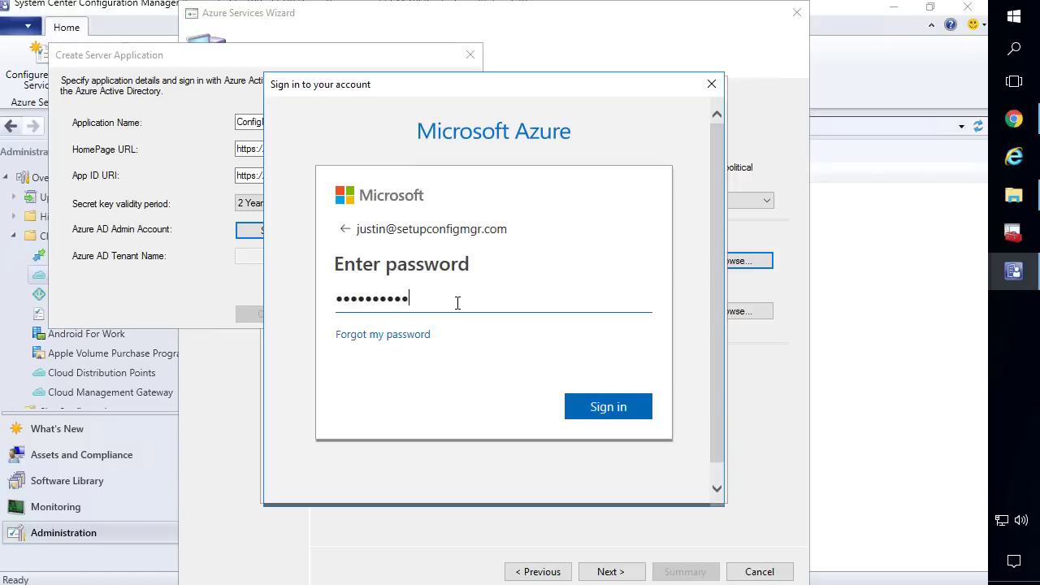
key("Return")
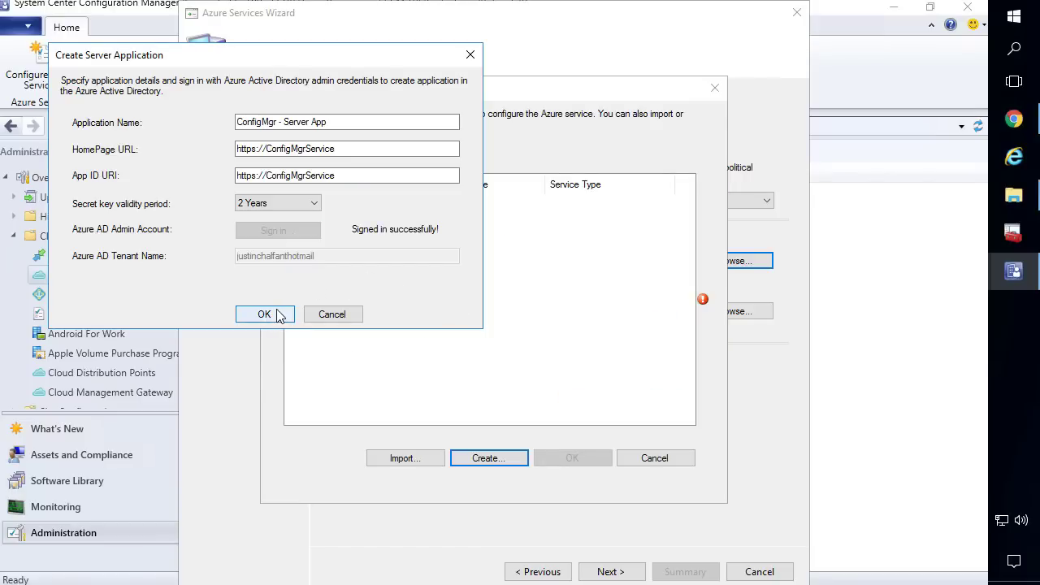
left_click(270, 316)
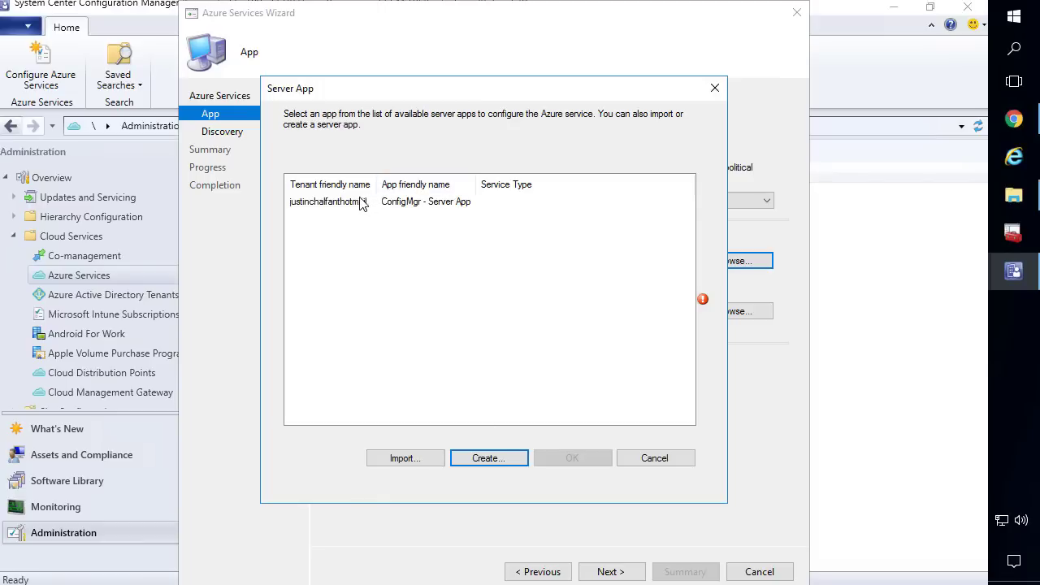
left_click(362, 203)
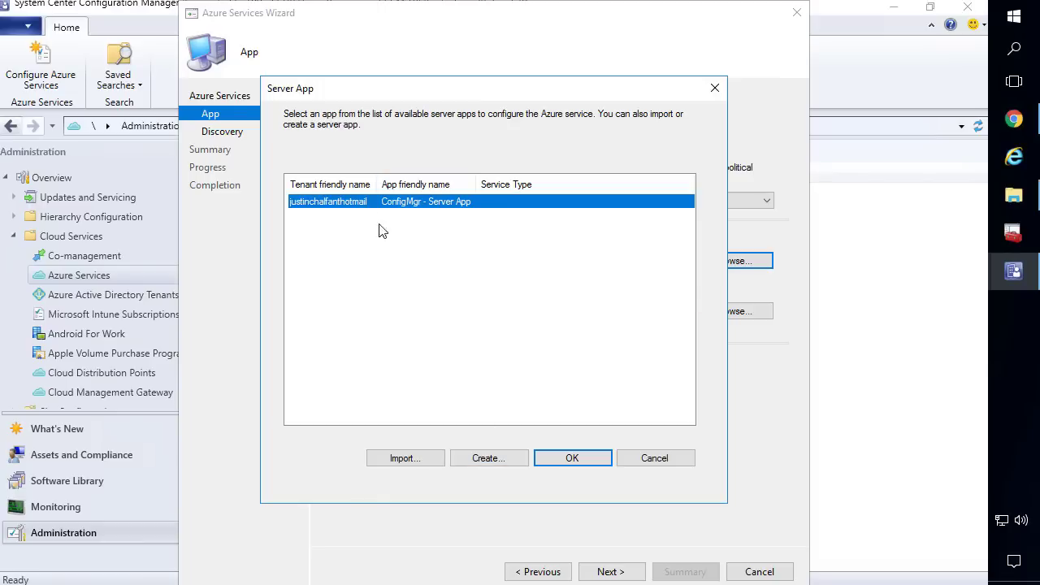
left_click(573, 459)
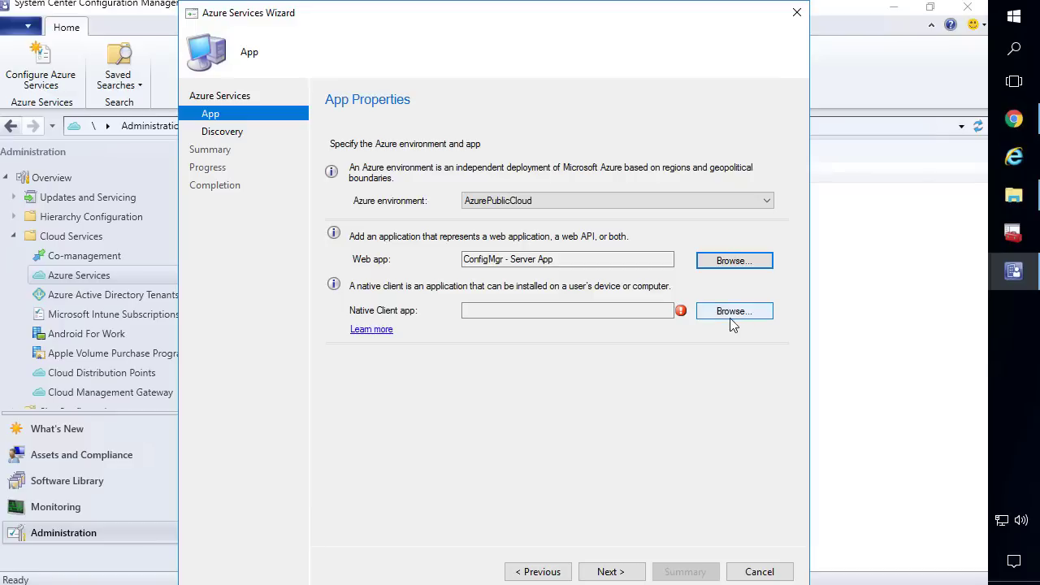
Start a new native client app named ConfigMgr - Client App
left_click(726, 315)
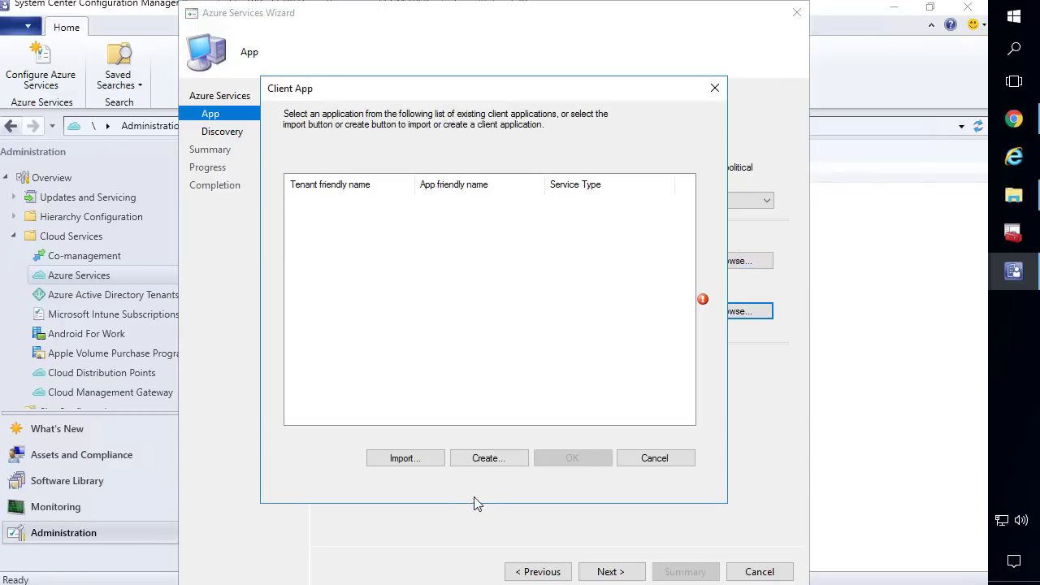
left_click(492, 459)
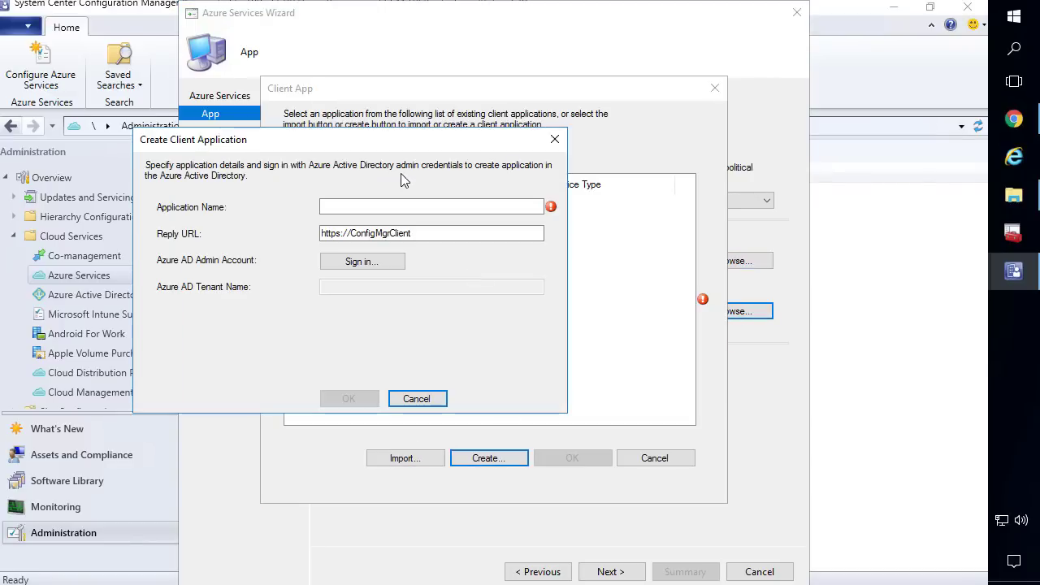
left_click(376, 204)
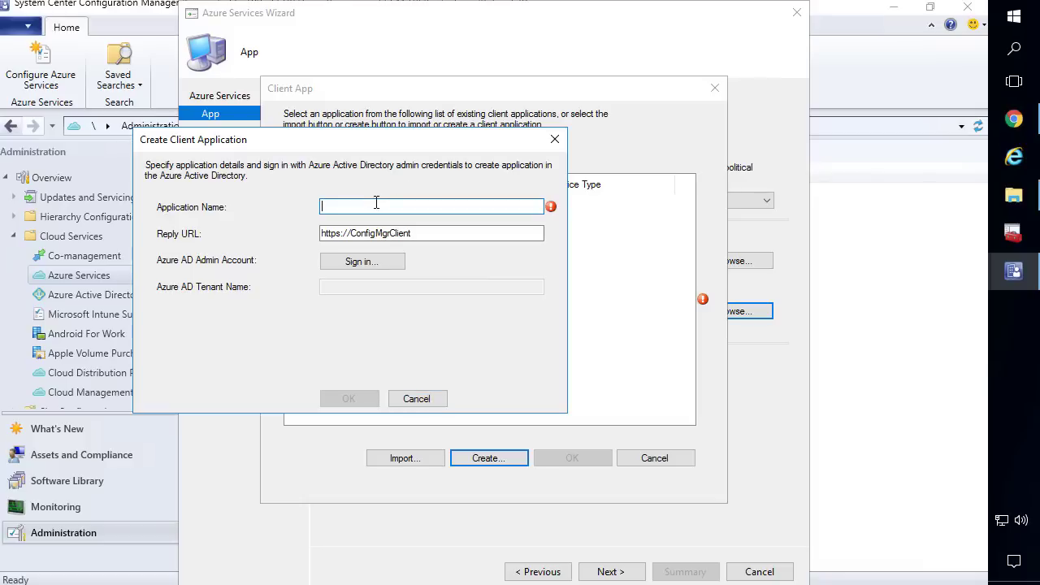
type("ConfigMgr - Client App")
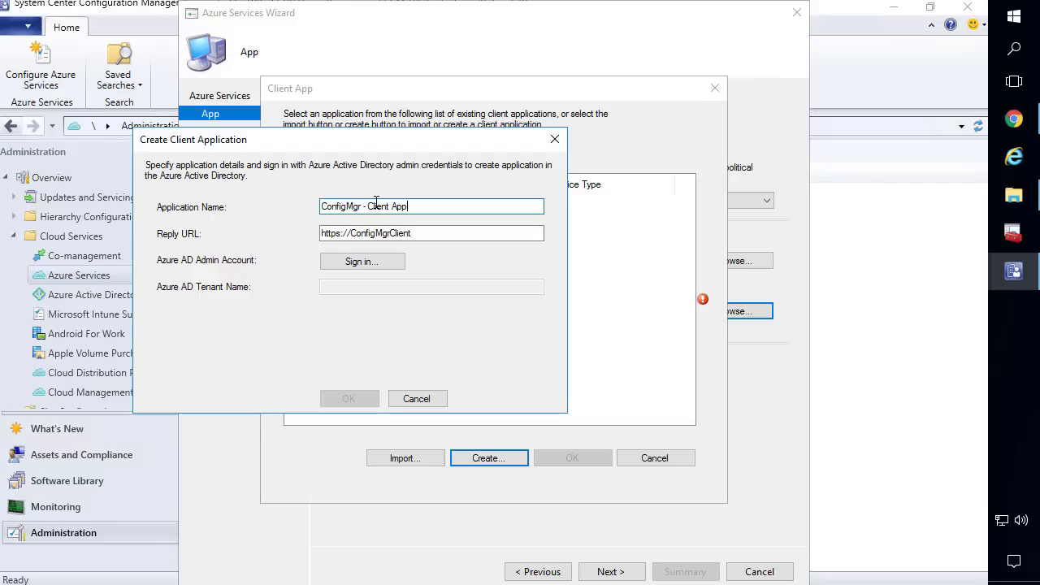
Sign in as the Azure admin, use the created client app, and continue to Discovery
left_click(366, 261)
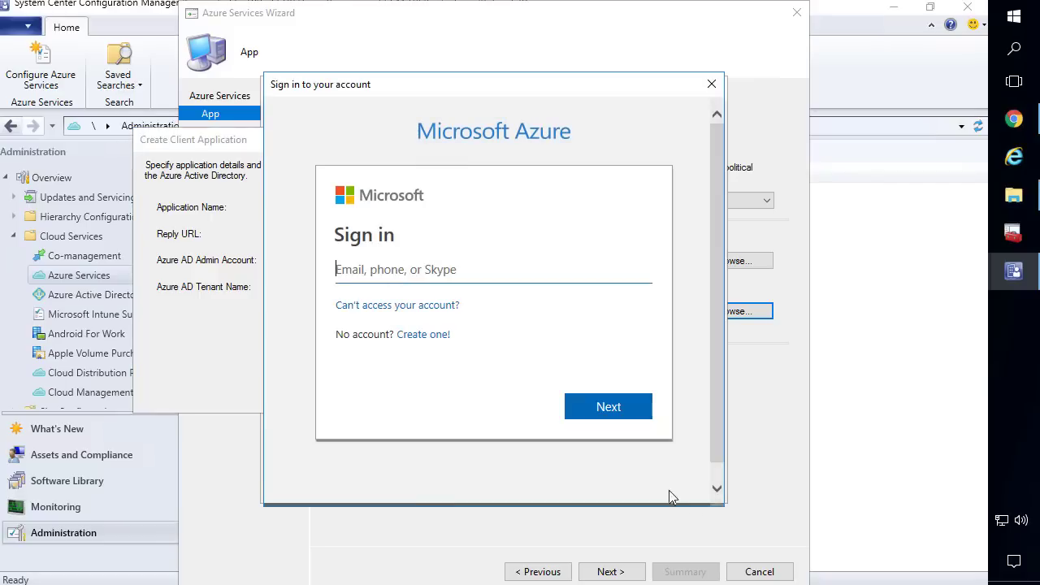
key("ctrl+v")
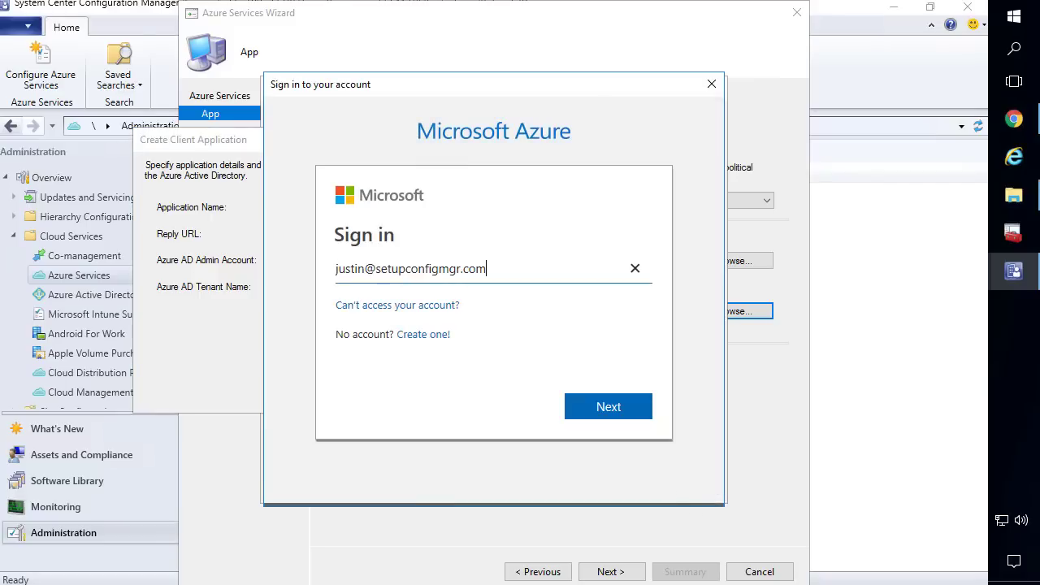
left_click(614, 406)
type("••")
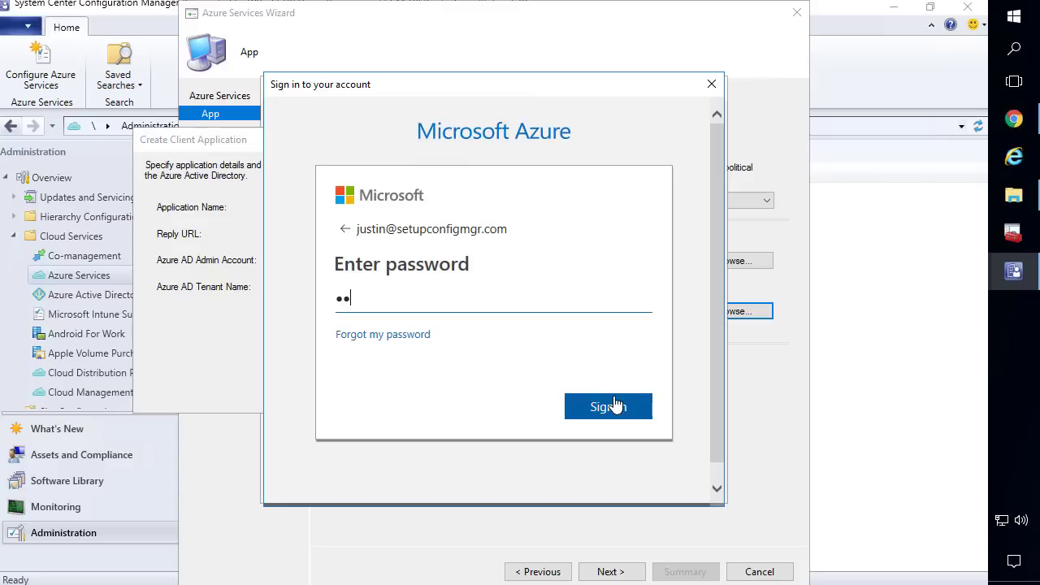
type("••••••••")
left_click(615, 406)
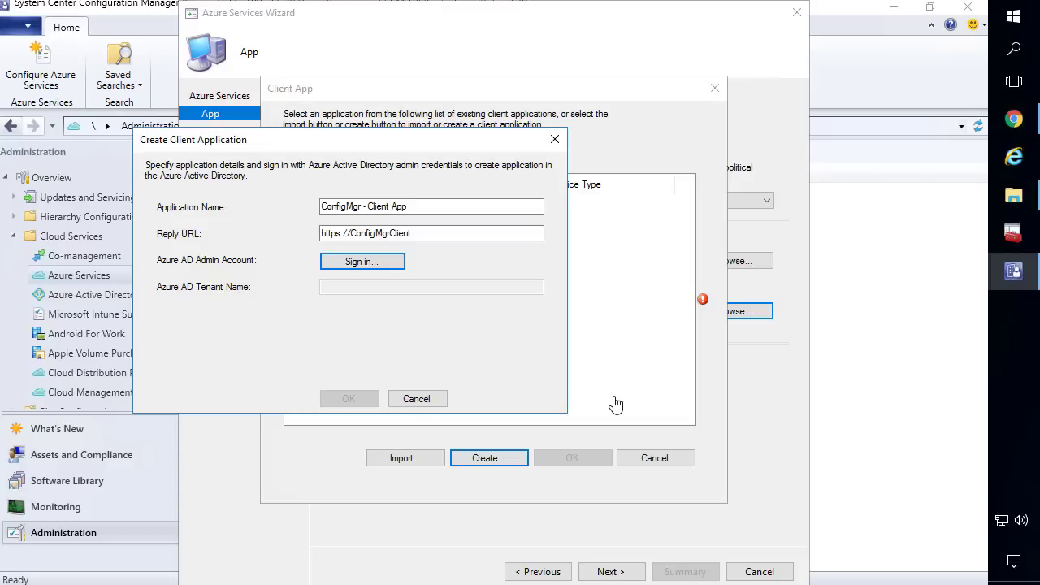
left_click(357, 397)
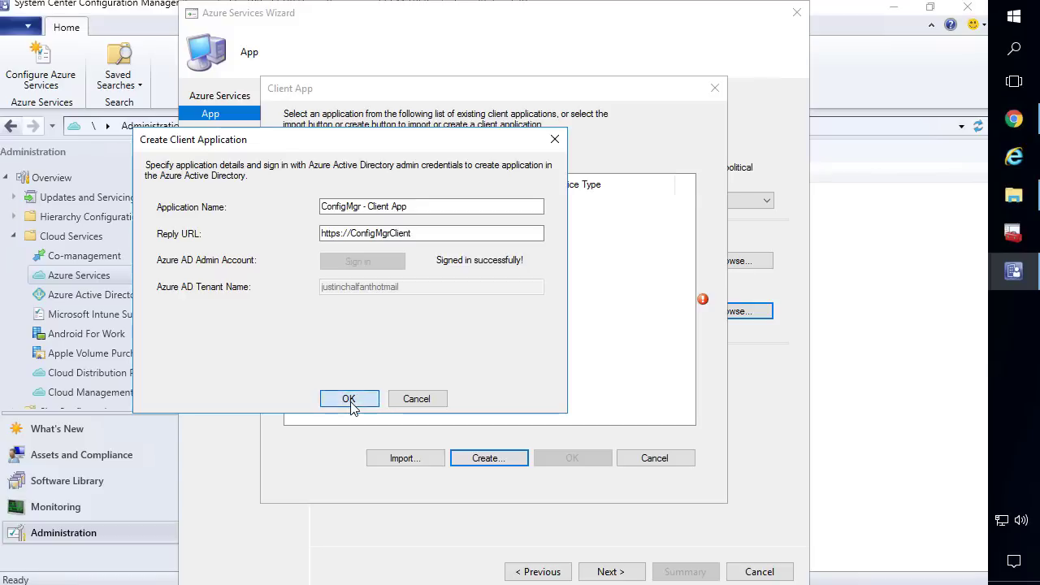
left_click(574, 458)
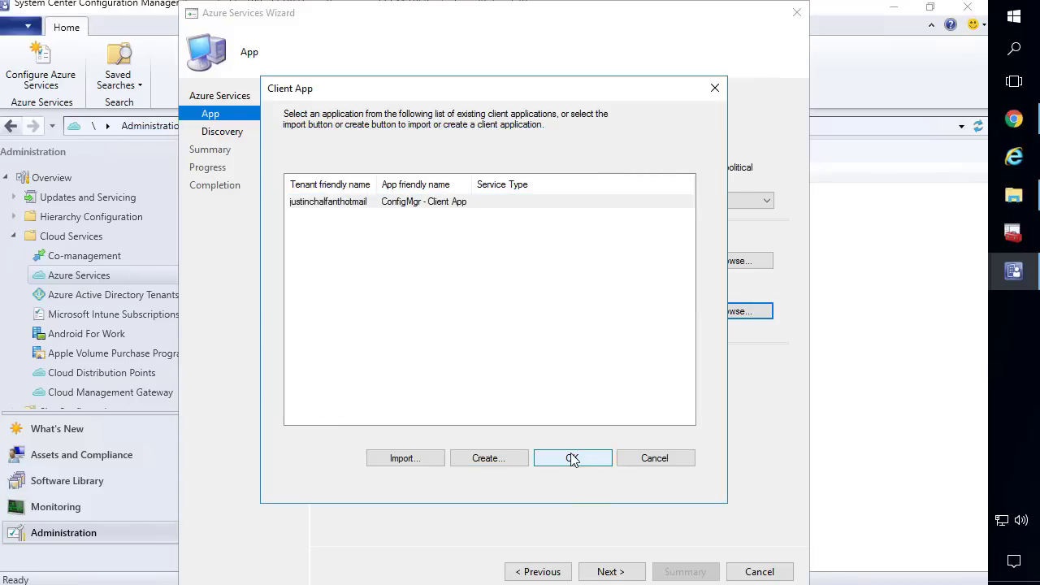
left_click(611, 572)
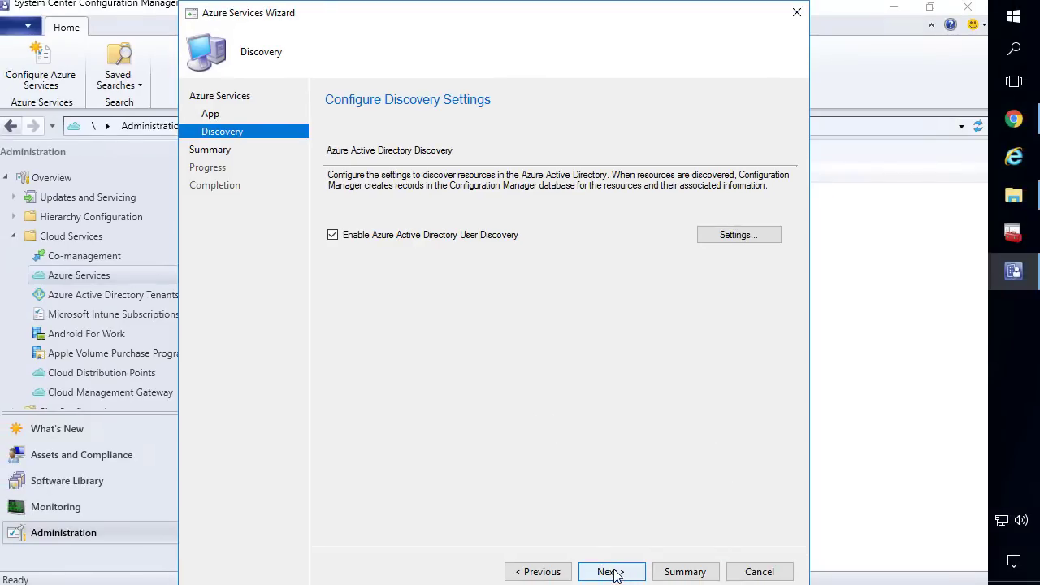
Finish the Azure Services Wizard through Discovery and Summary, then close it
left_click(612, 572)
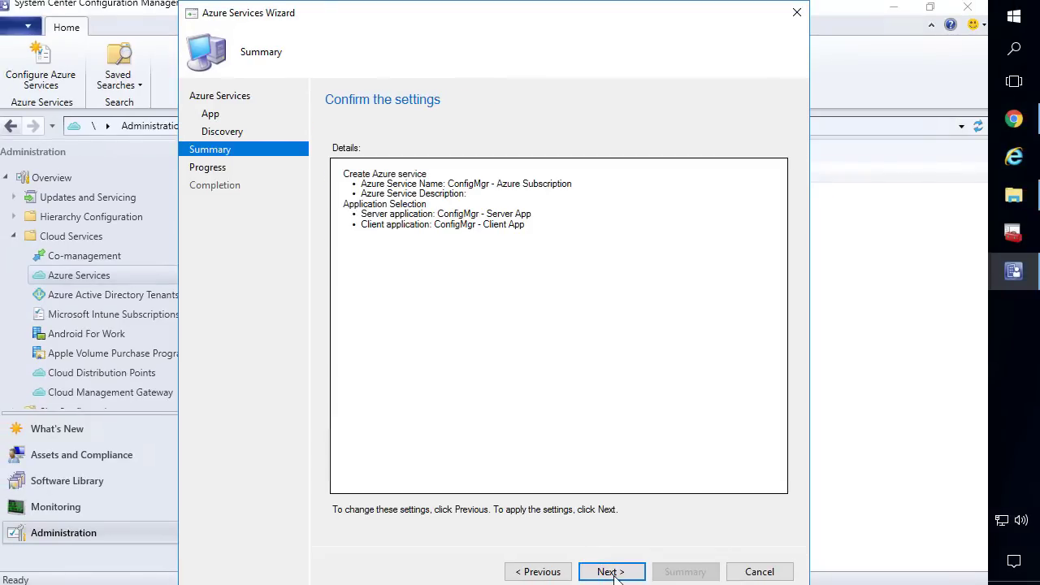
left_click(611, 572)
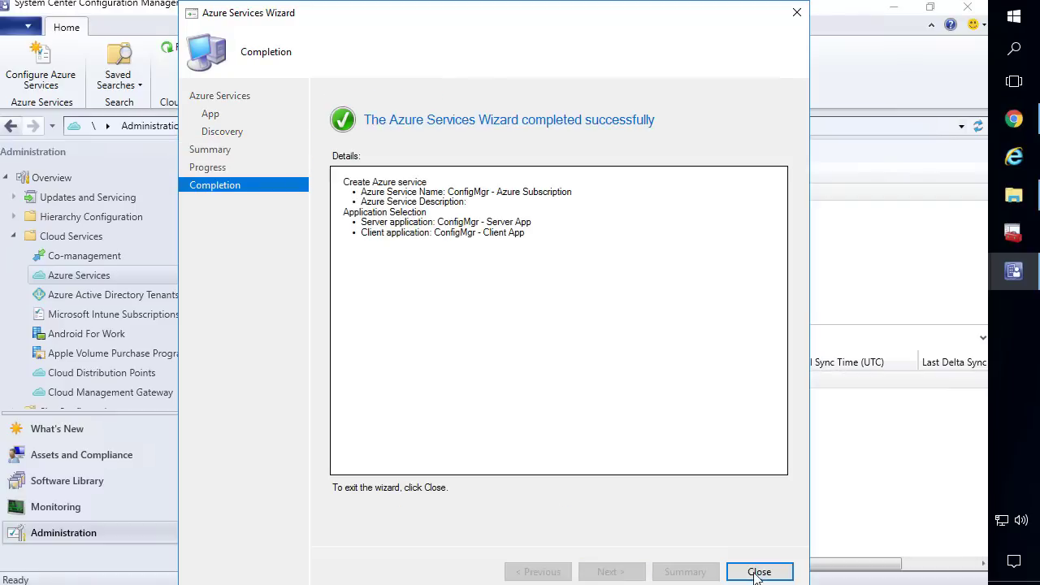
left_click(759, 573)
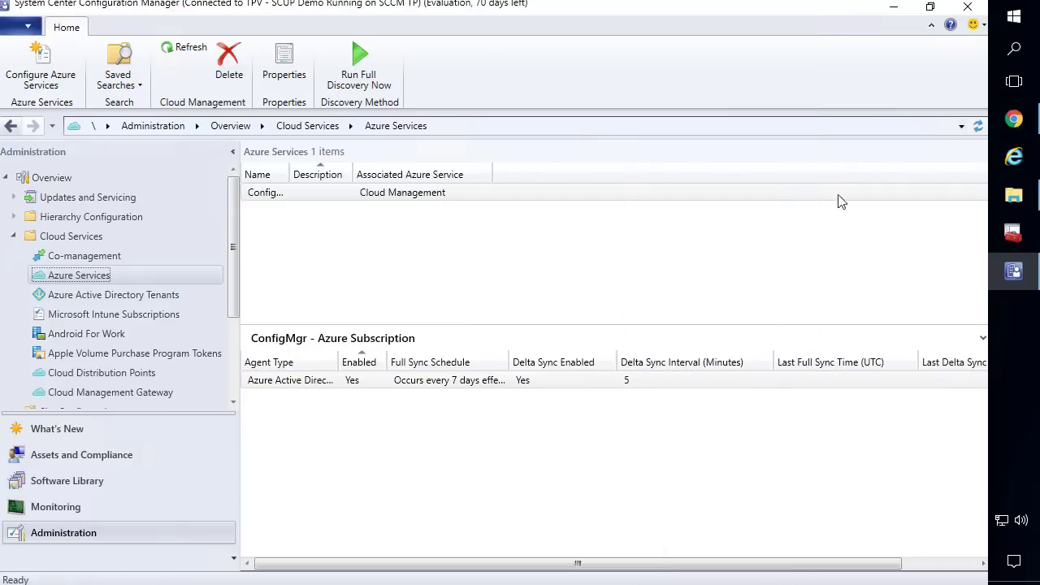
Size all Azure Services list columns to fit and switch to the Azure portal App registrations page
right_click(298, 176)
left_click(239, 203)
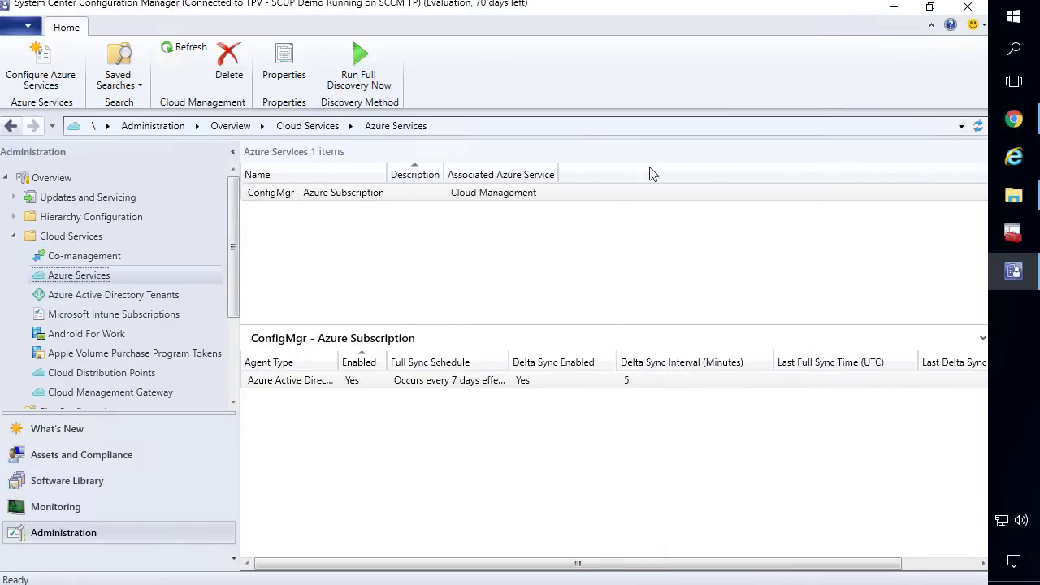
left_click(1013, 120)
left_click(89, 12)
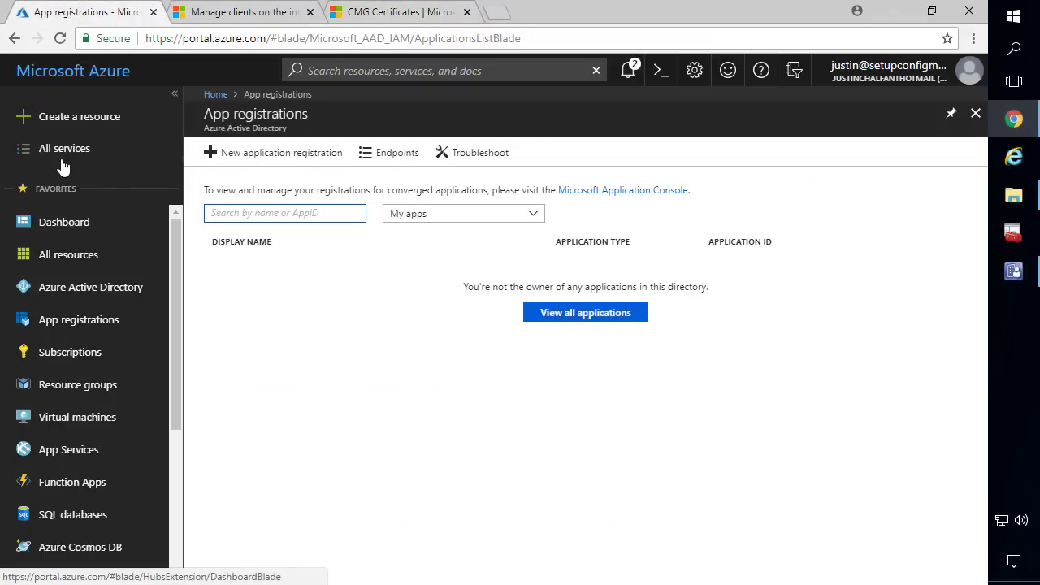
Open App registrations from All services filtered by 'app re', view all applications, and open ConfigMgr - Client App
left_click(69, 233)
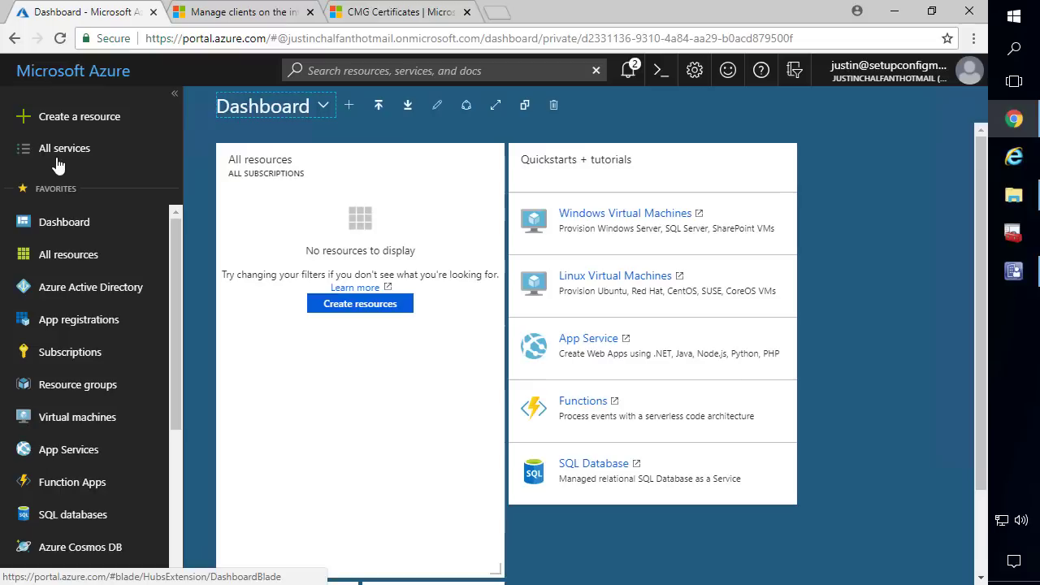
left_click(88, 323)
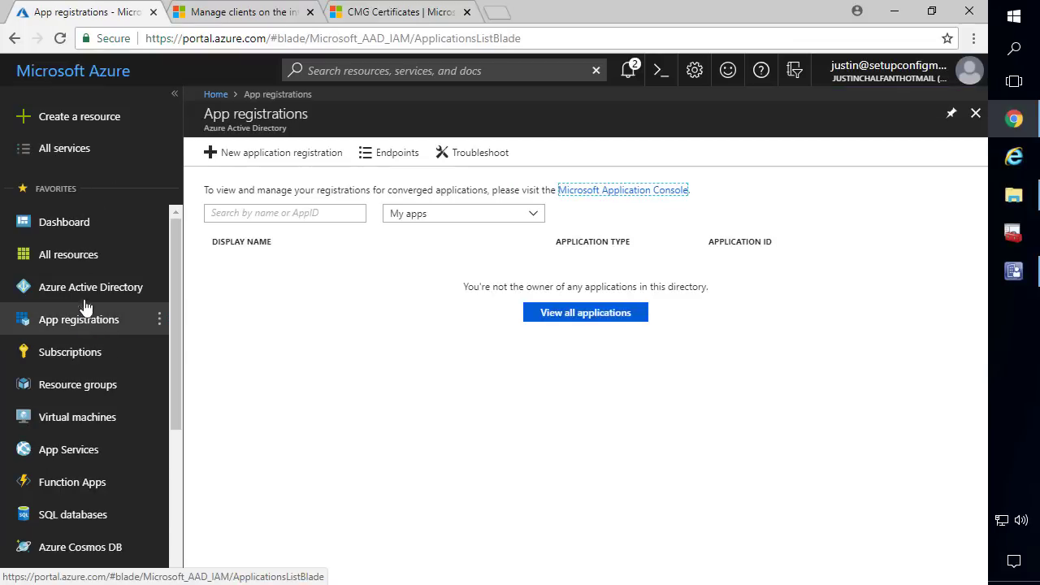
left_click(63, 158)
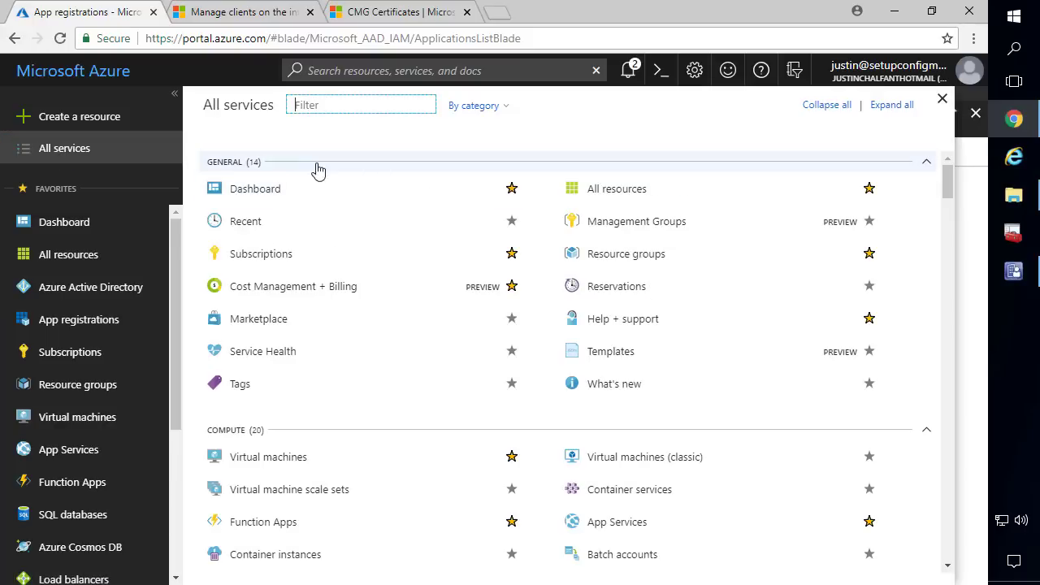
type("app re")
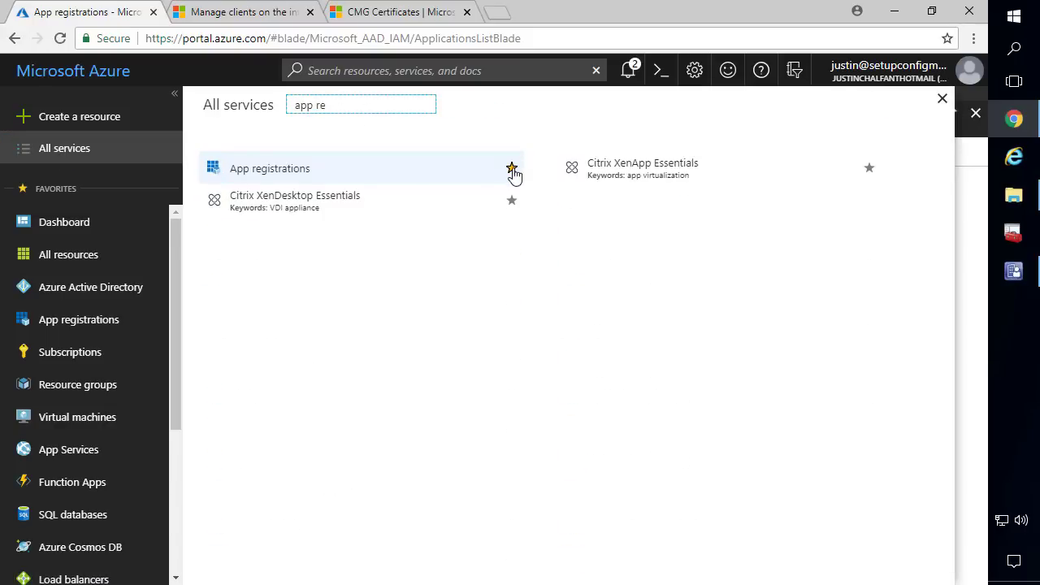
left_click(81, 320)
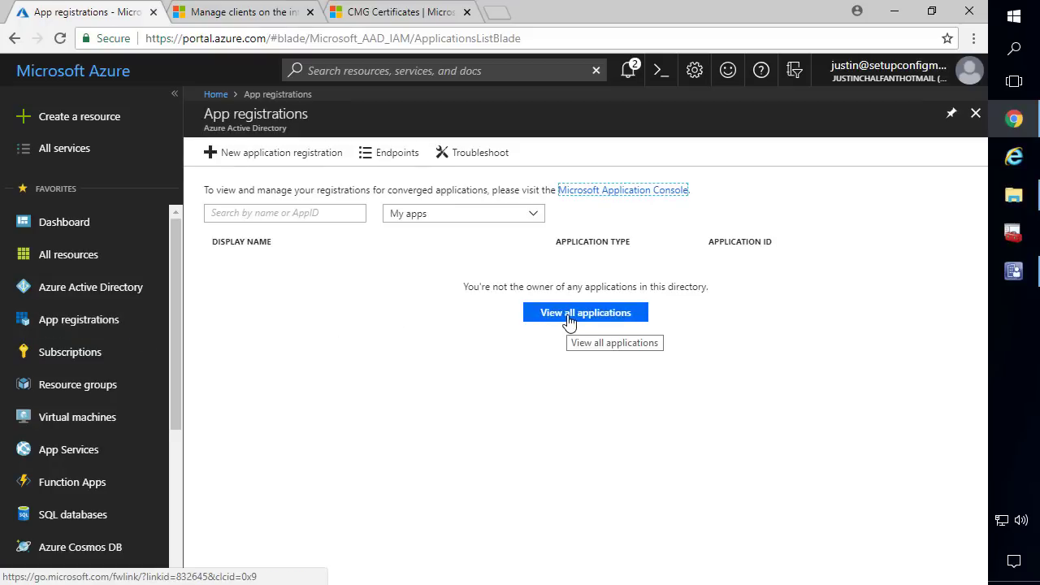
left_click(573, 314)
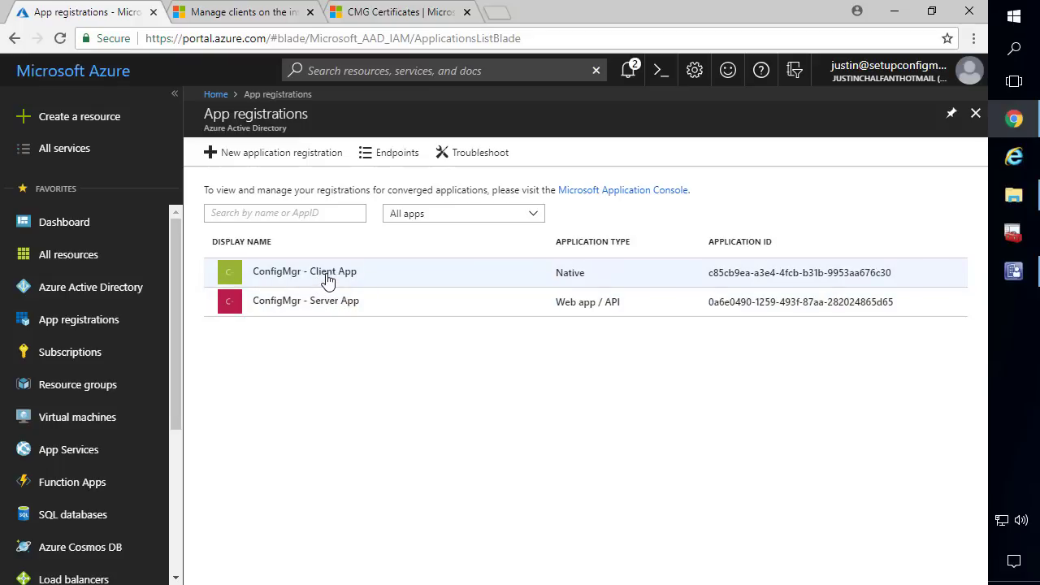
left_click(298, 279)
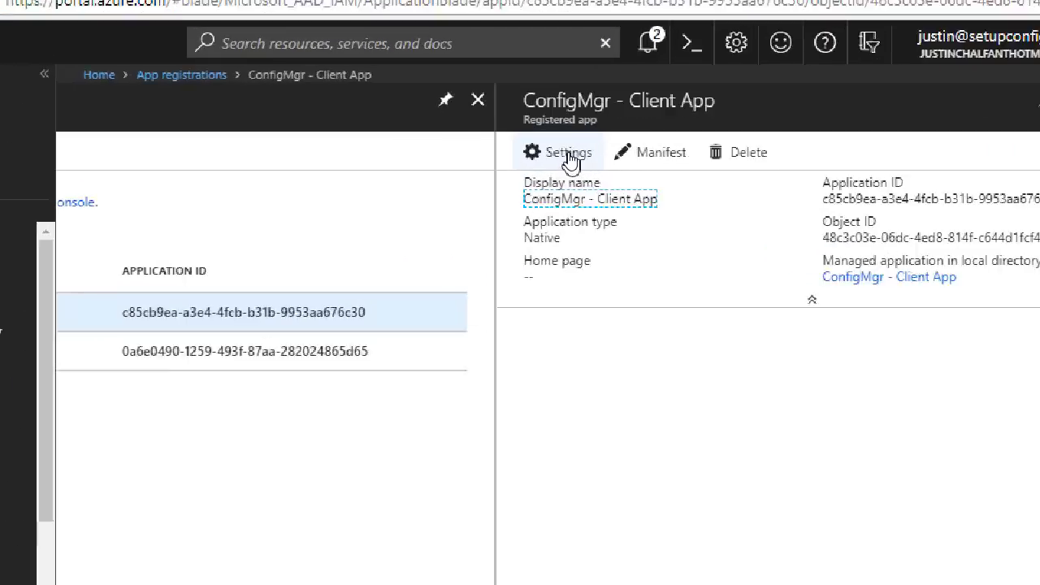
Grant the required permissions for ConfigMgr - Client App and close its blades
left_click(569, 155)
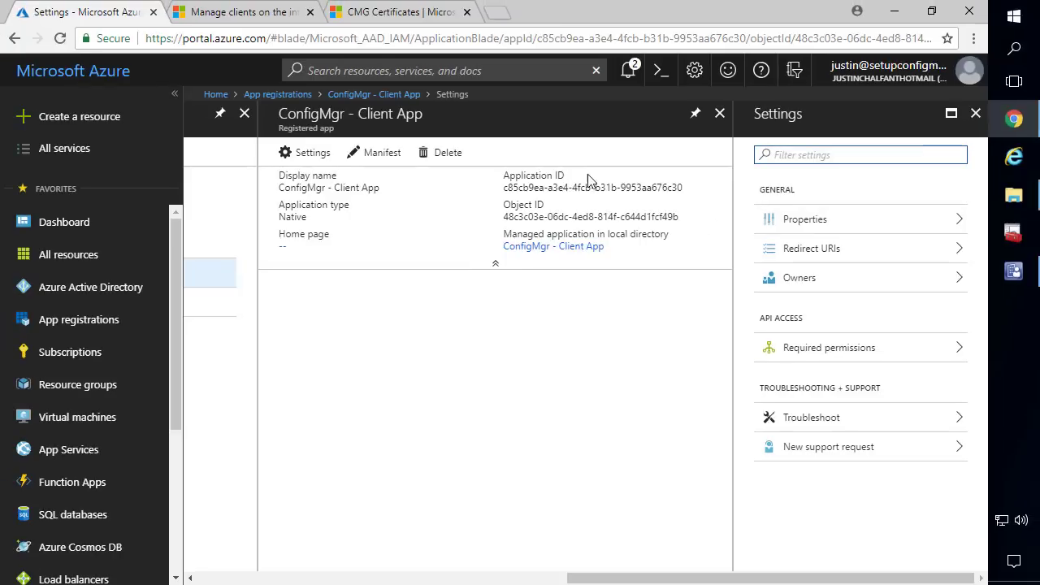
left_click(832, 350)
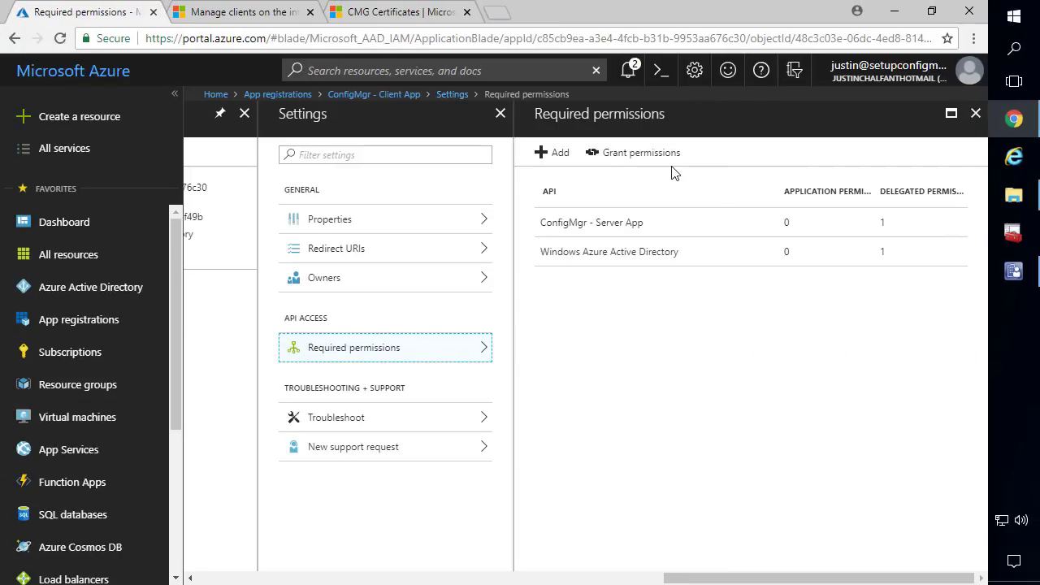
left_click(632, 158)
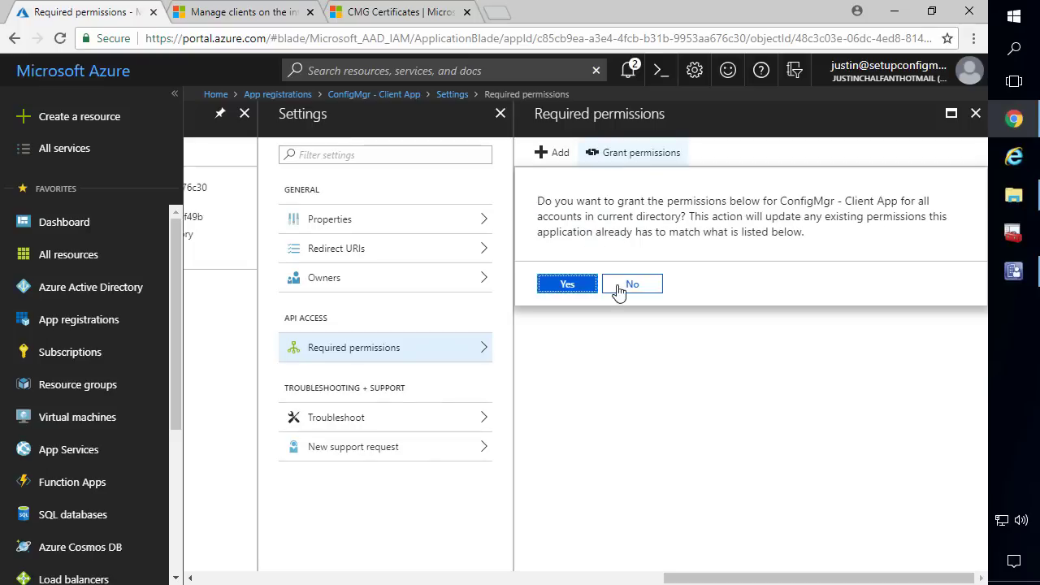
left_click(568, 284)
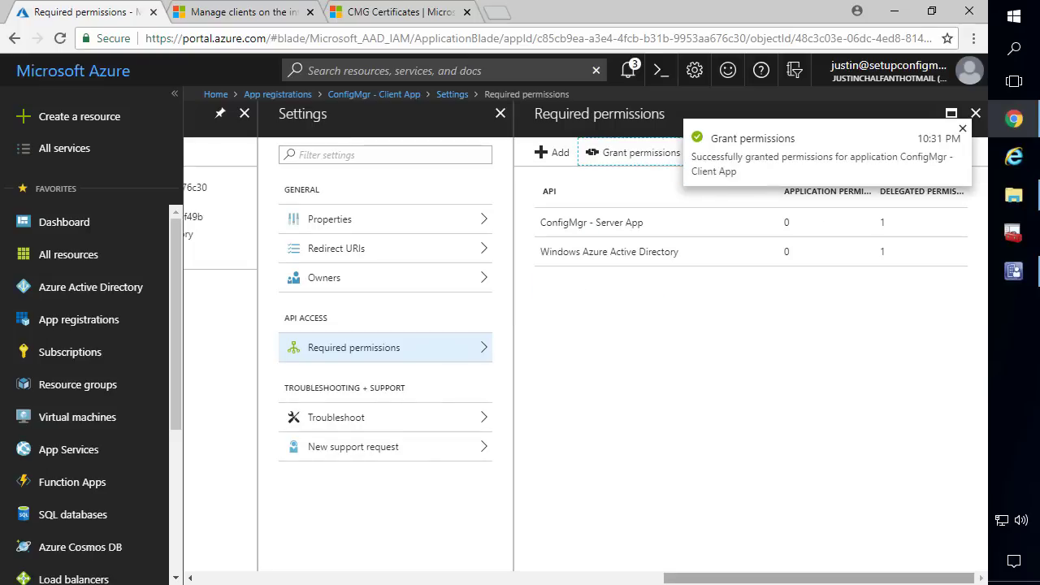
left_click(963, 129)
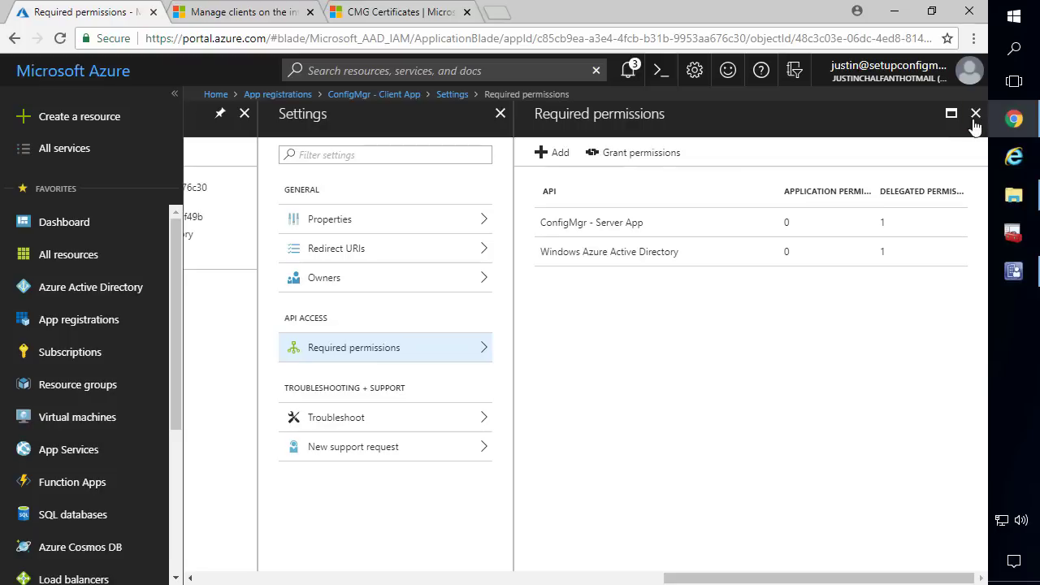
left_click(975, 114)
left_click(976, 113)
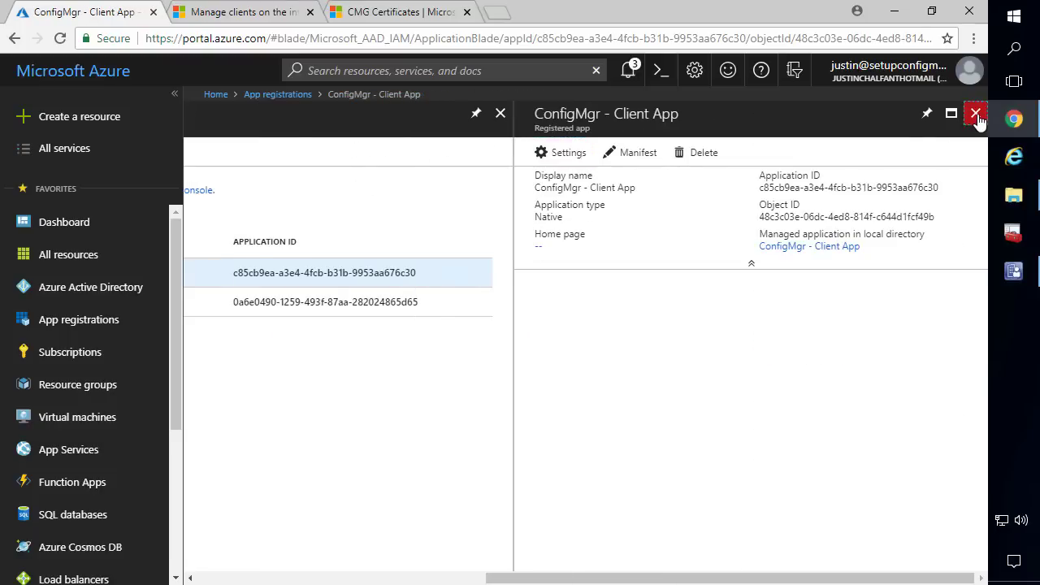
left_click(976, 114)
Grant the required permissions for ConfigMgr - Server App, then minimize Chrome
left_click(301, 306)
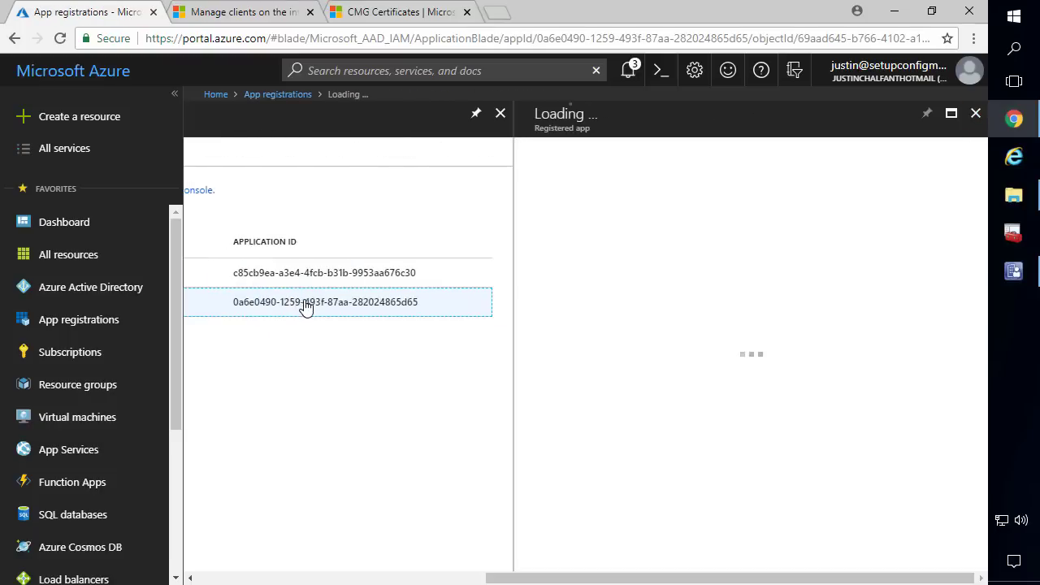
left_click(561, 156)
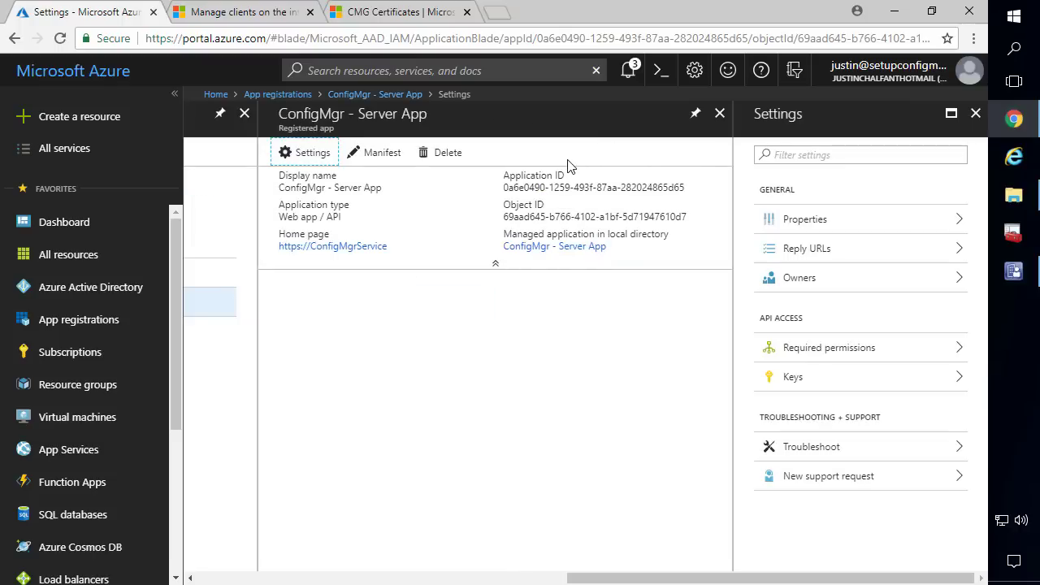
left_click(846, 353)
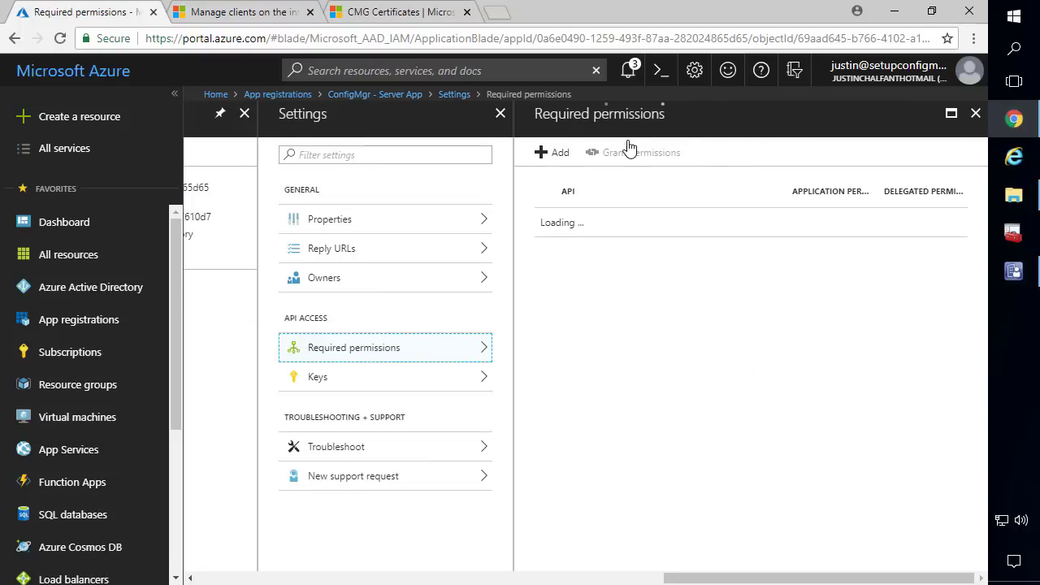
left_click(626, 154)
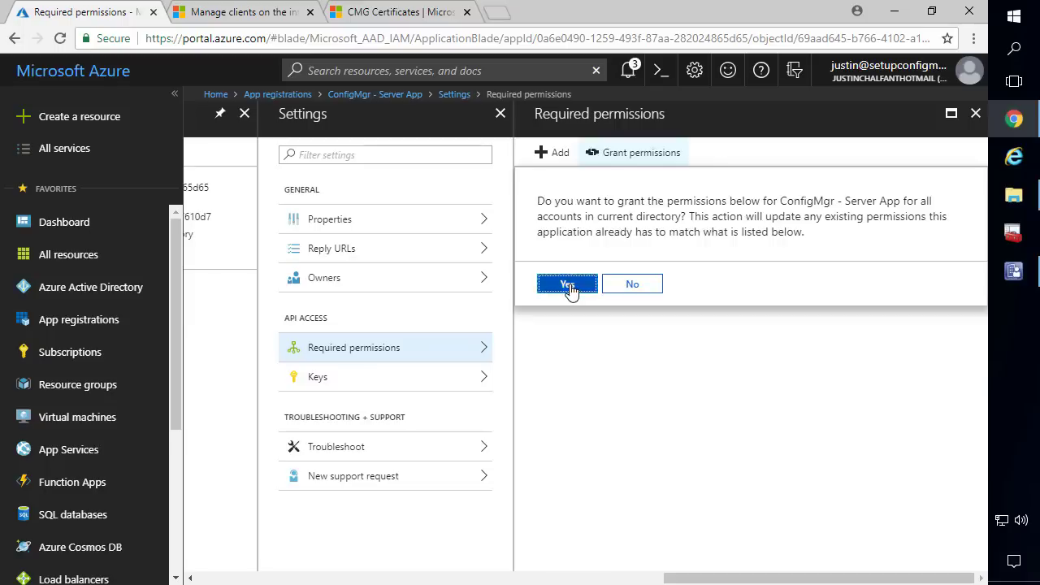
left_click(572, 286)
mouse_move(1012, 198)
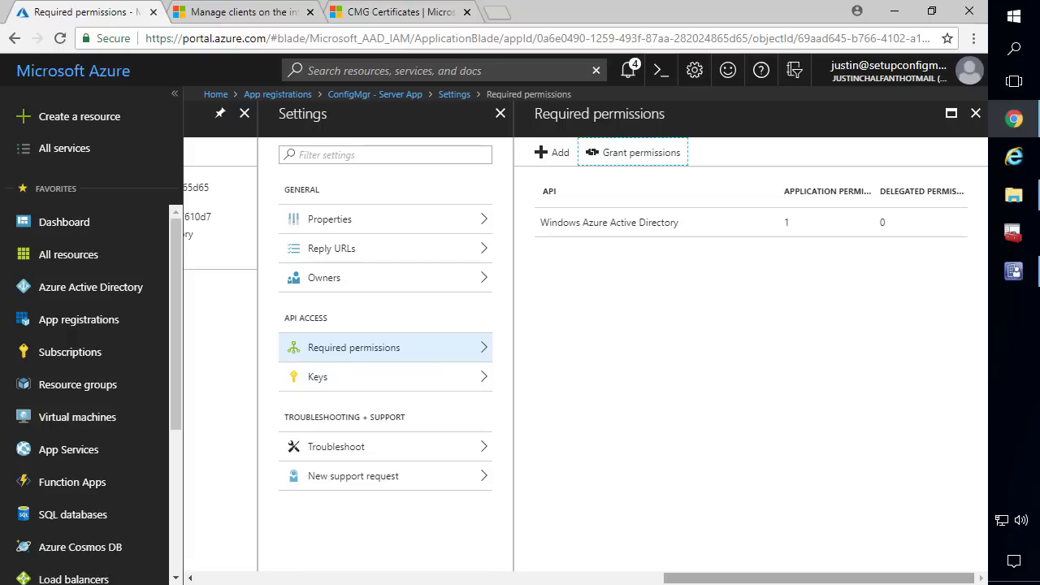
left_click(895, 13)
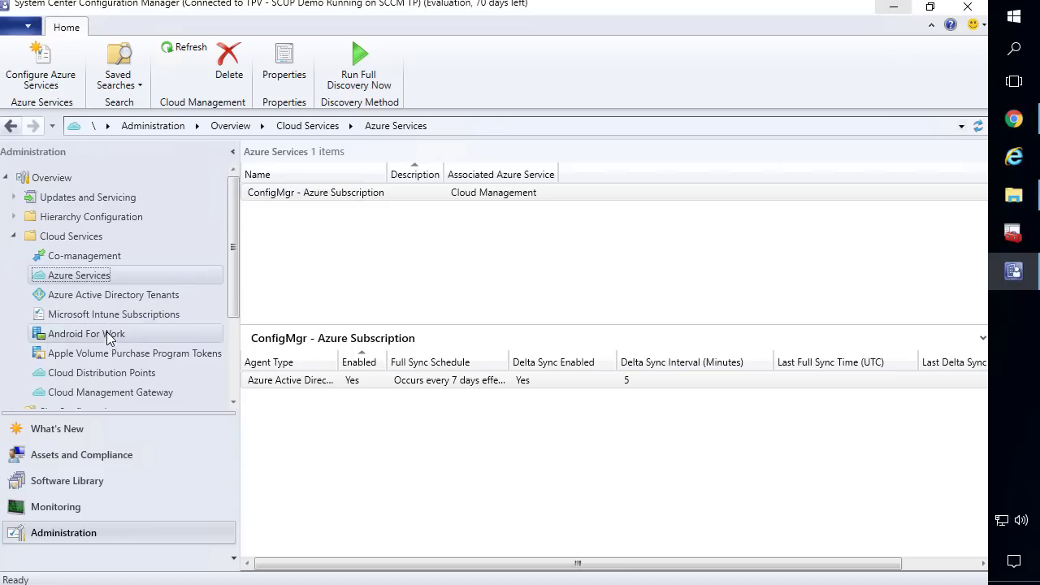
Choose Create Cloud Management Gateway from the Cloud Management Gateway node's context menu
left_click(110, 392)
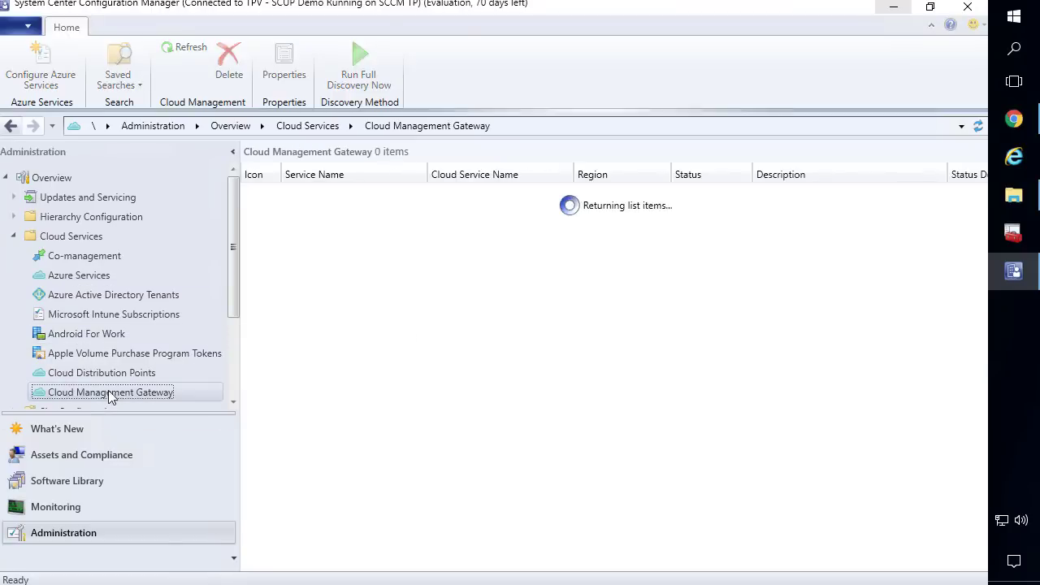
right_click(128, 392)
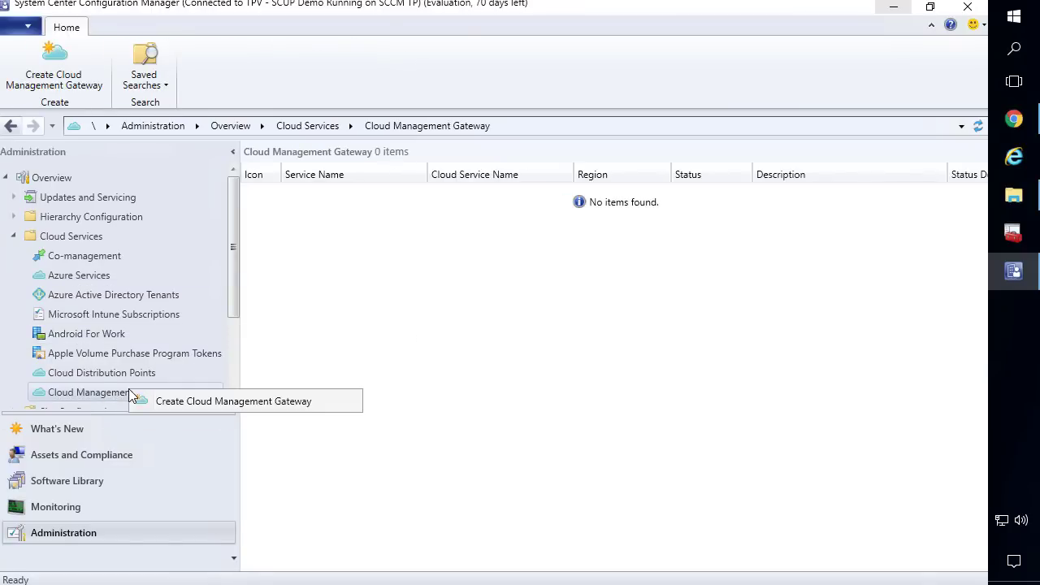
left_click(174, 402)
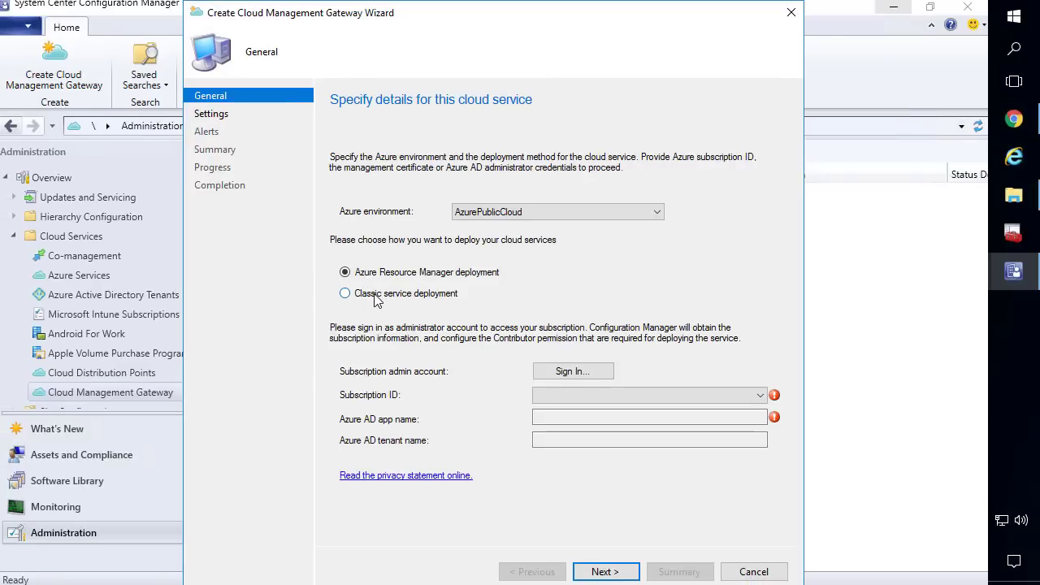
Keep Azure Resource Manager deployment and sign in with the Azure admin account and password
left_click(375, 300)
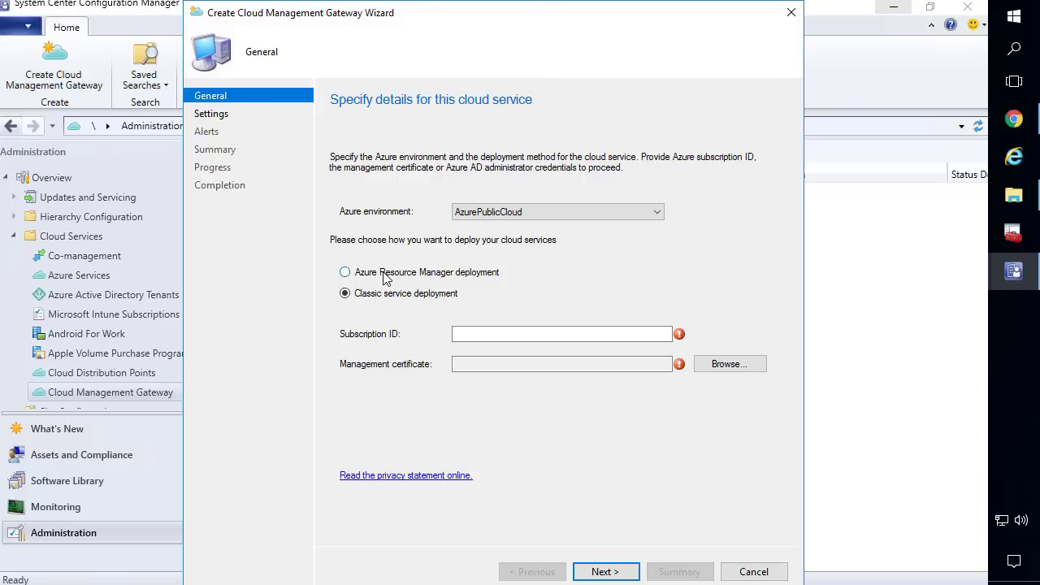
left_click(385, 278)
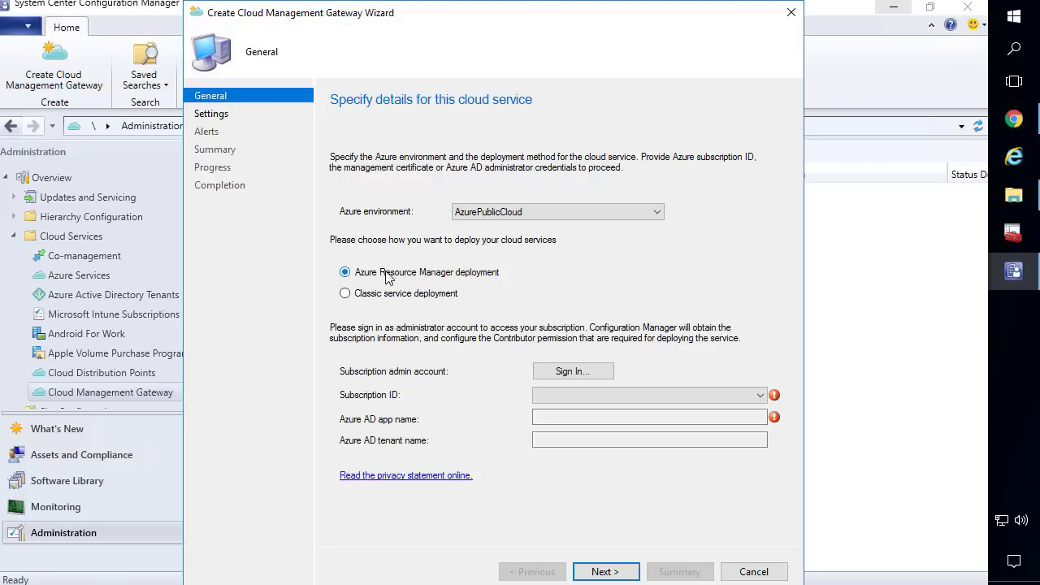
left_click(570, 370)
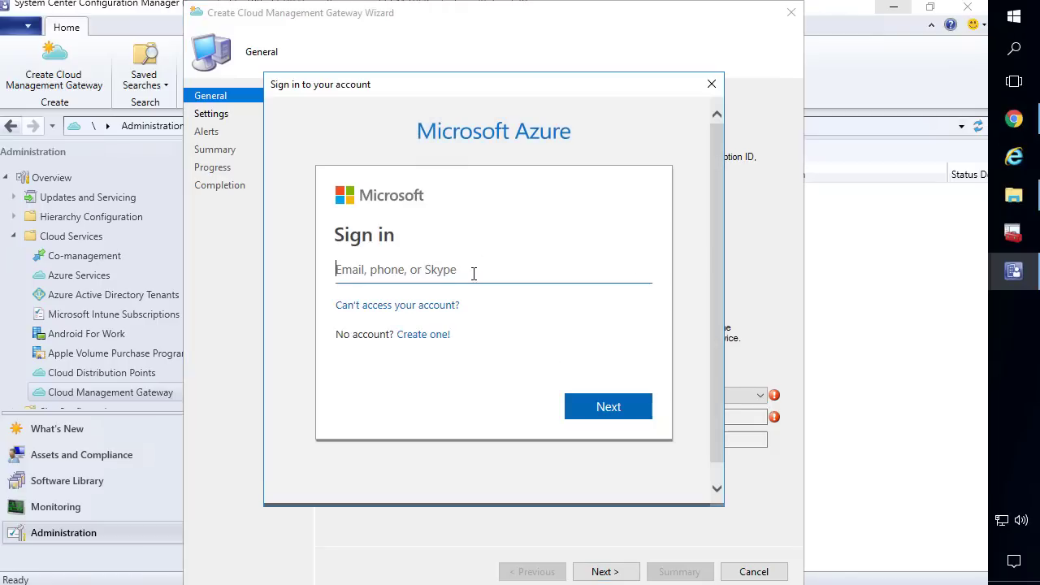
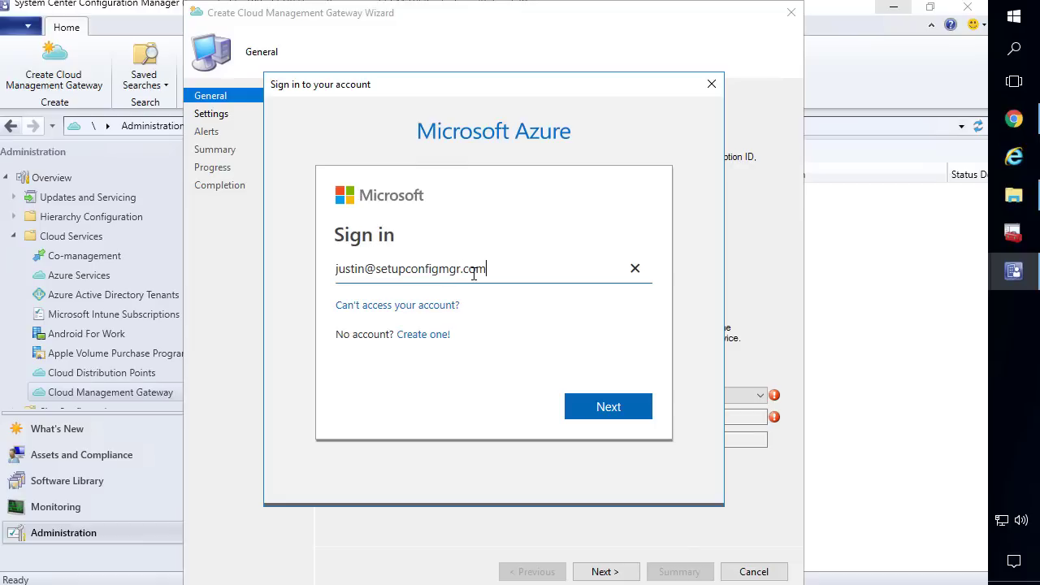
key("Return")
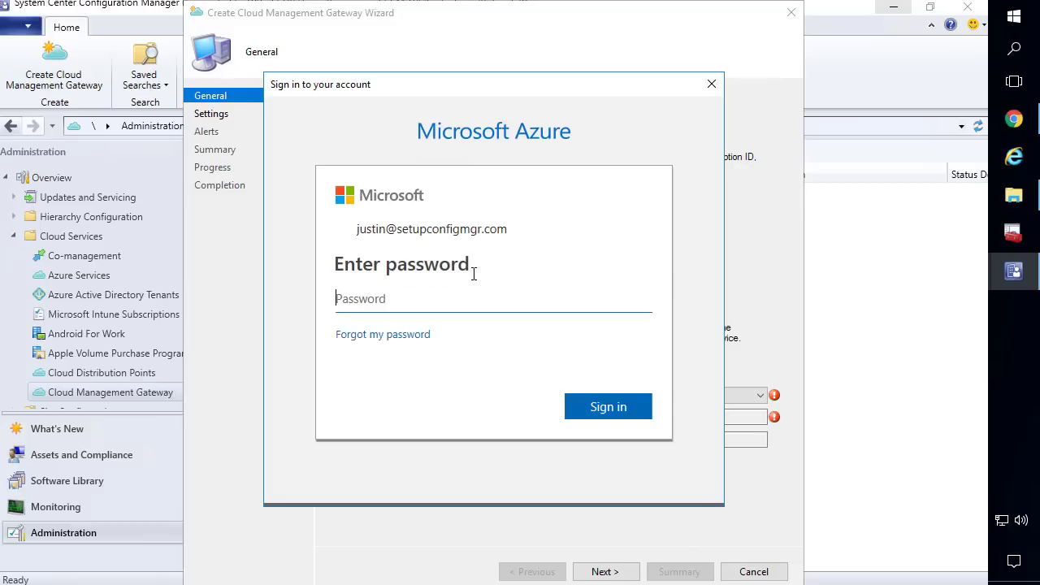
type("••••••••••••")
key("Return")
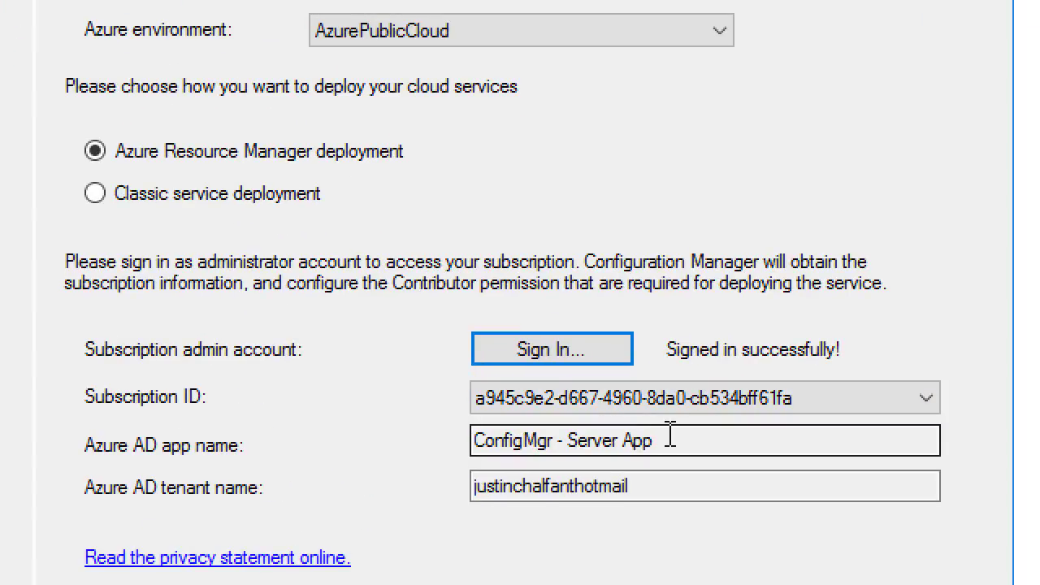
Select the second subscription ID in the wizard, then switch to the Azure portal
left_click_drag(659, 441, 471, 438)
left_click(573, 391)
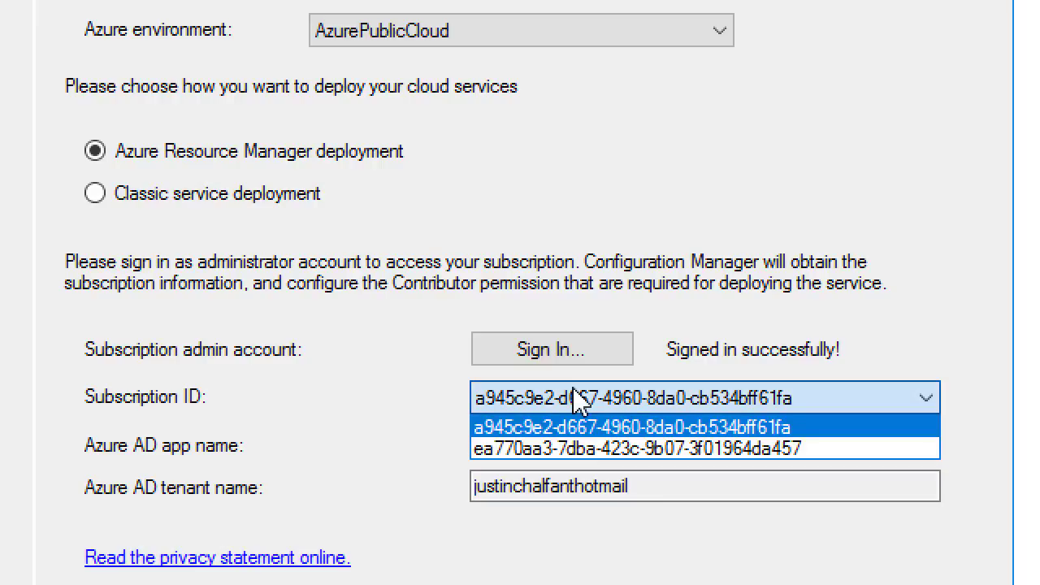
left_click(579, 397)
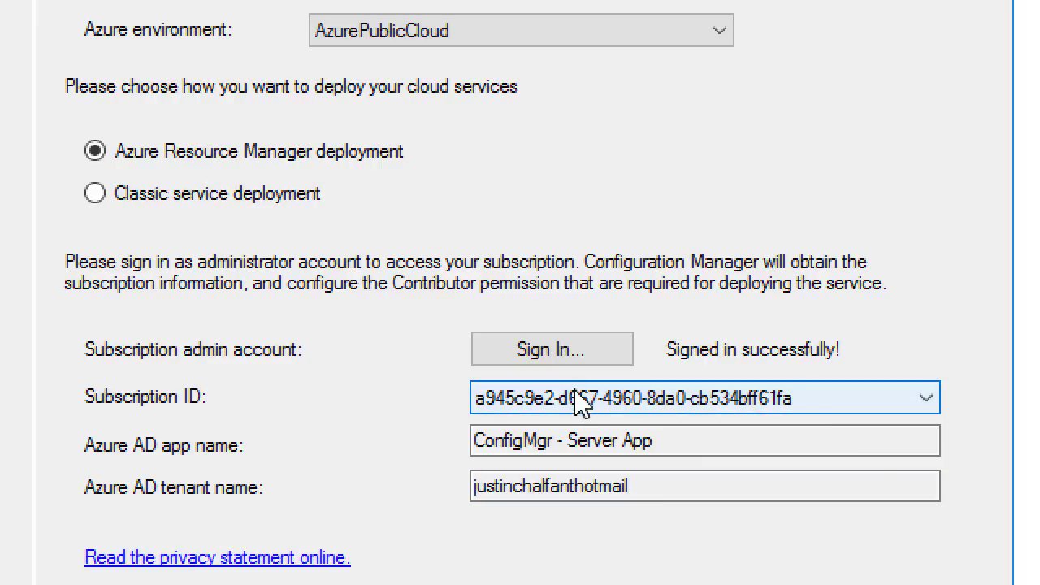
left_click(577, 407)
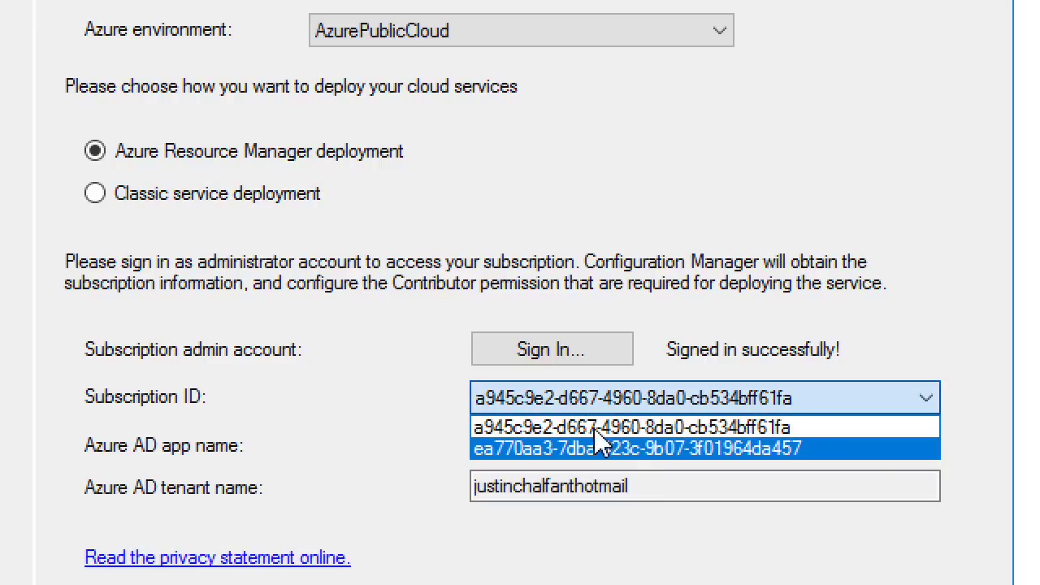
left_click(685, 449)
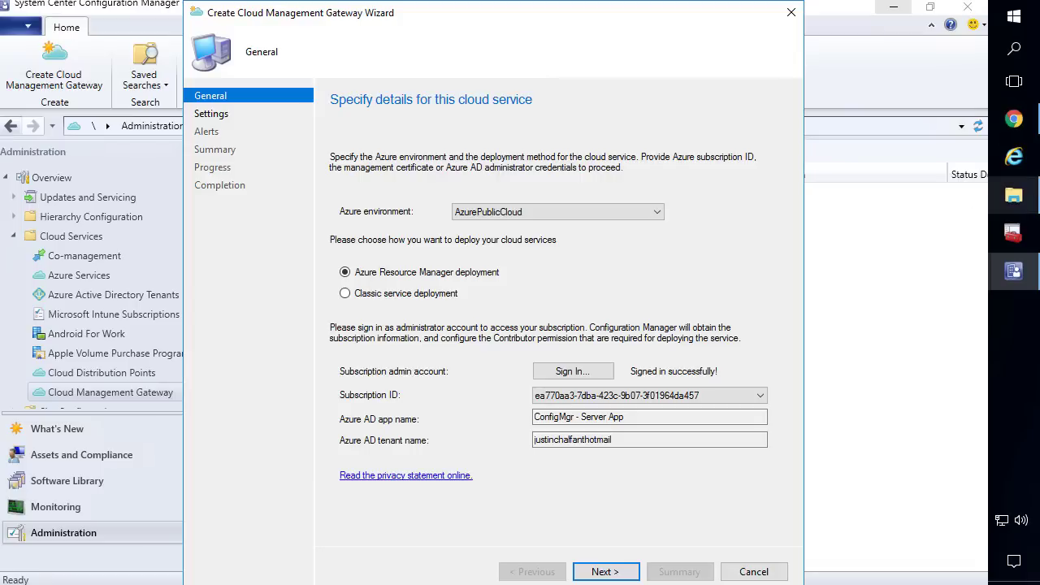
left_click(1013, 122)
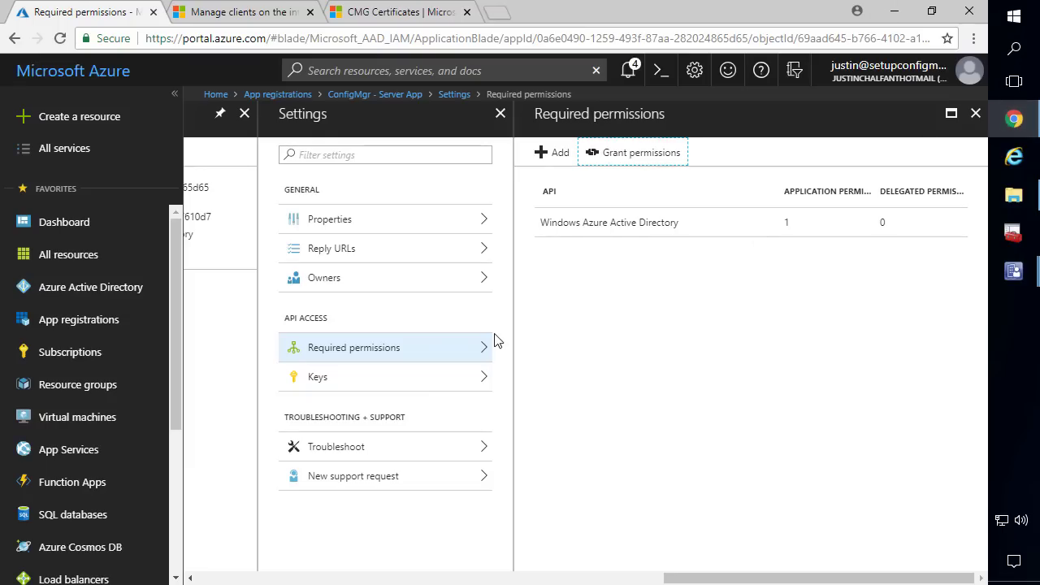
Review Owner role assignments under Access control (IAM) for the Visual Studio Ultimate with MSDN subscription
left_click(70, 355)
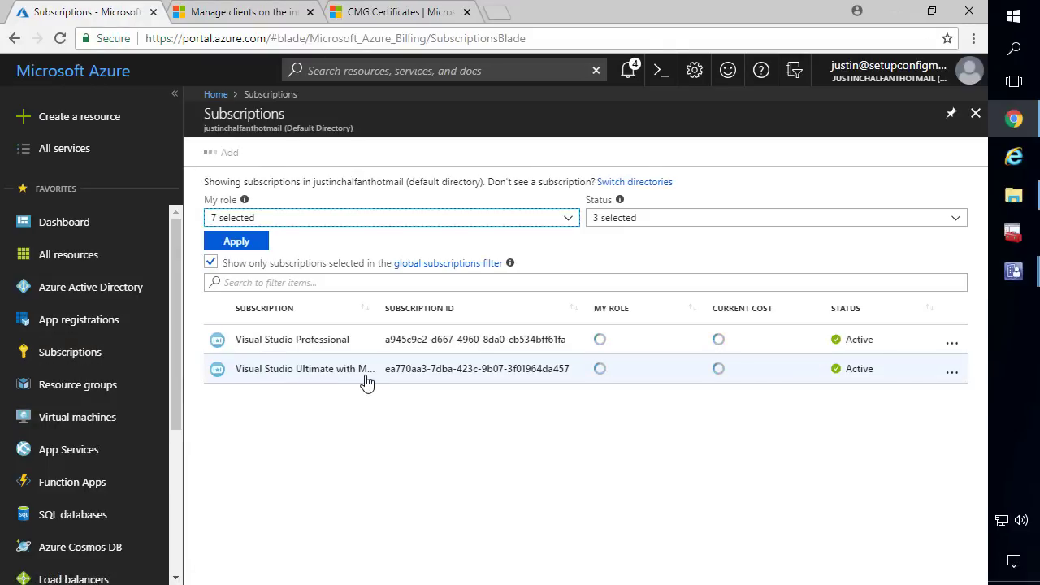
left_click(337, 372)
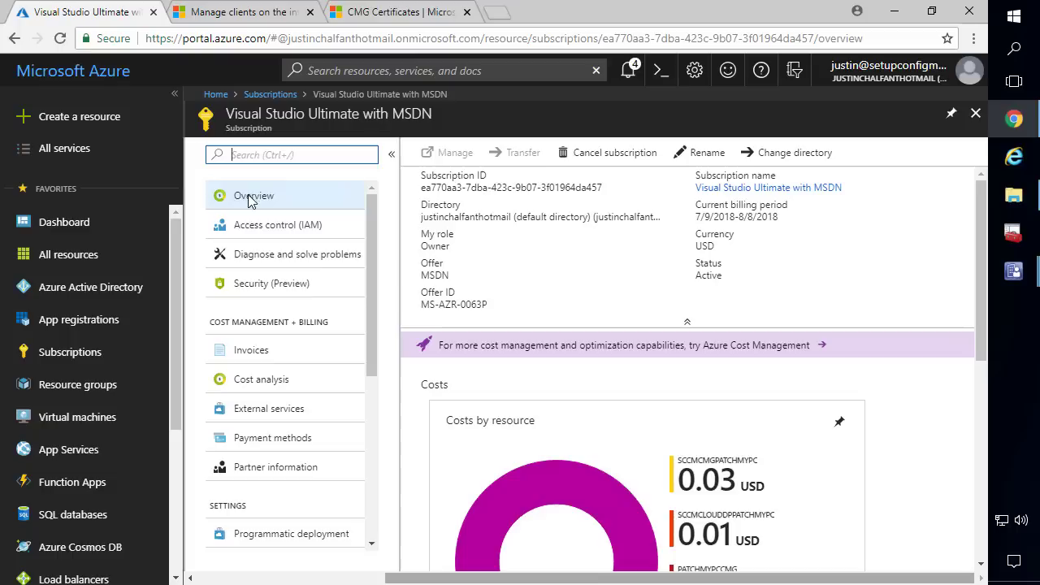
left_click(261, 234)
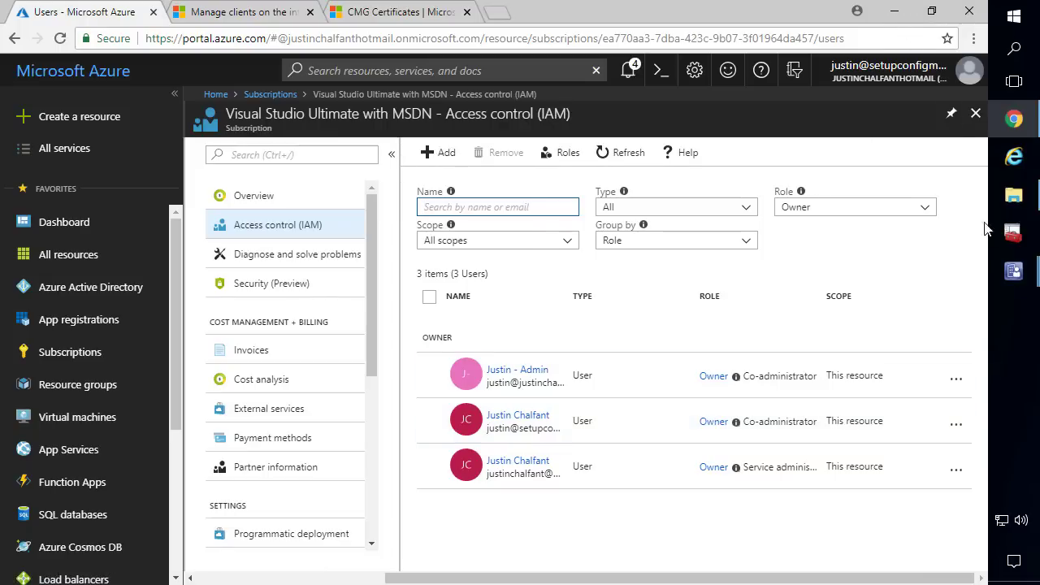
left_click(1013, 271)
left_click(918, 324)
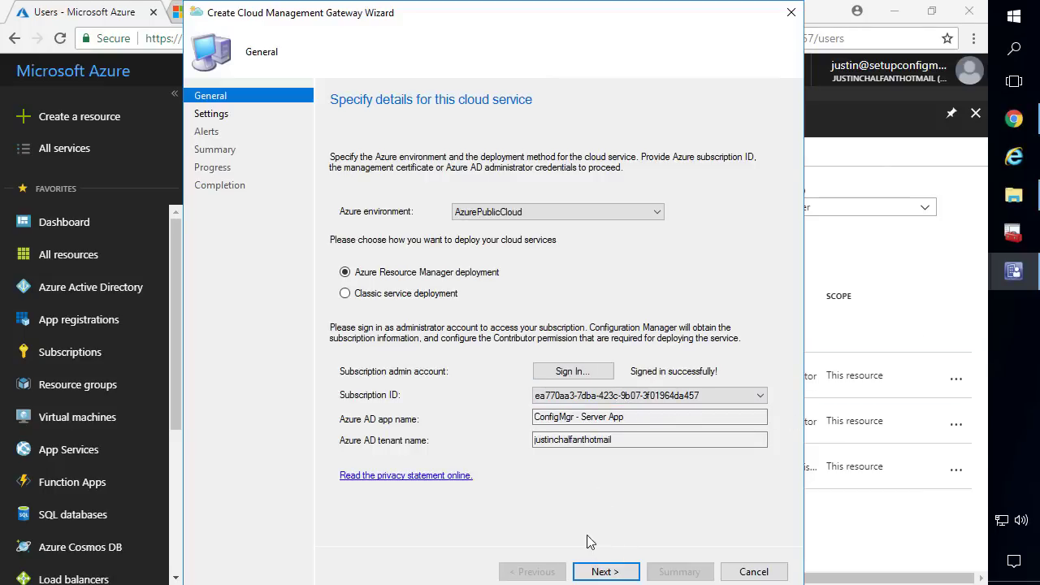
Advance to the Settings page and choose West US as the region
left_click(603, 571)
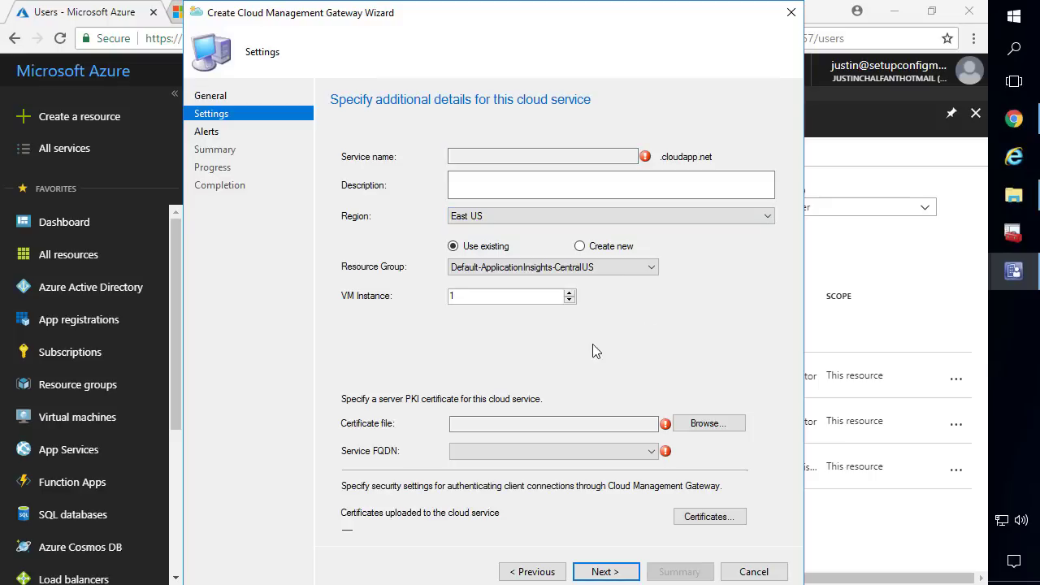
left_click(481, 219)
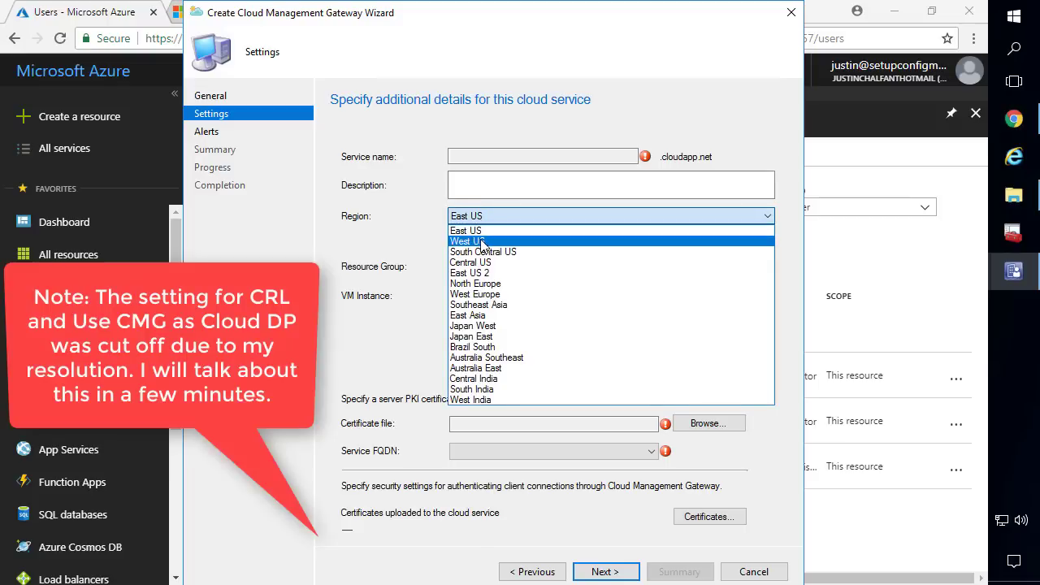
left_click(482, 242)
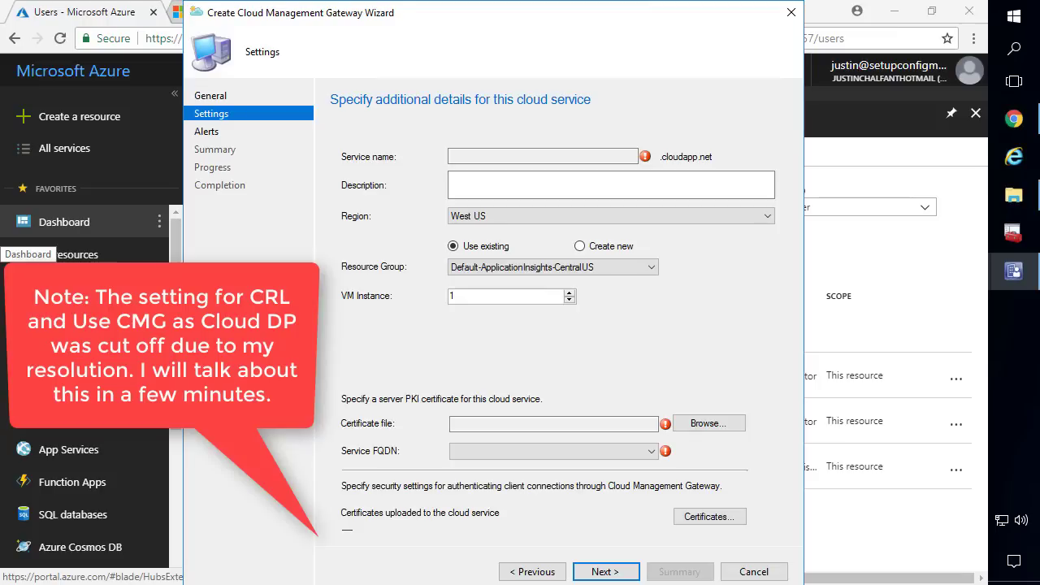
Create a new resource group named cmgsetupconfigmgr
left_click(546, 268)
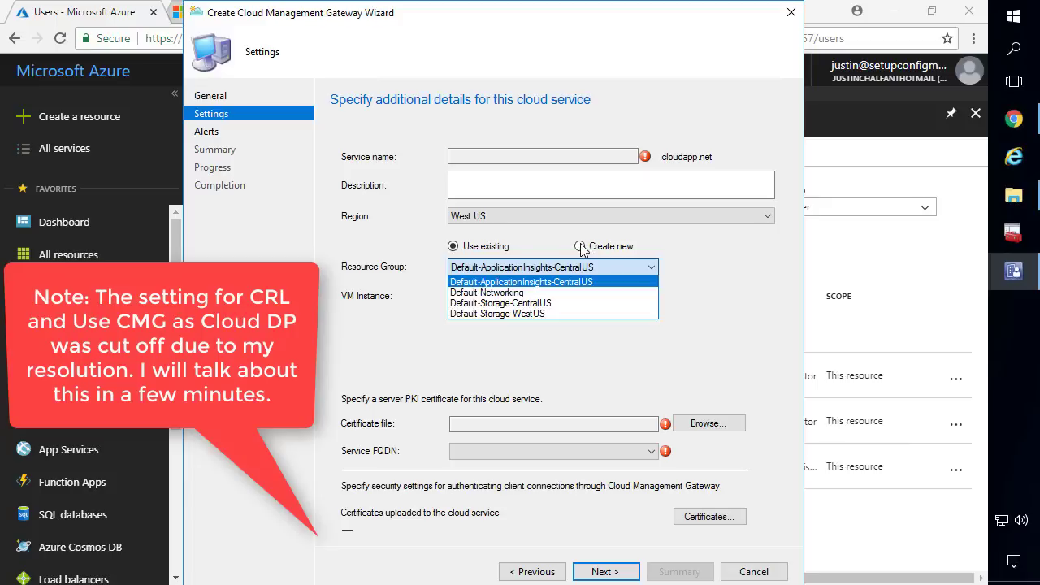
left_click(581, 249)
left_click(581, 250)
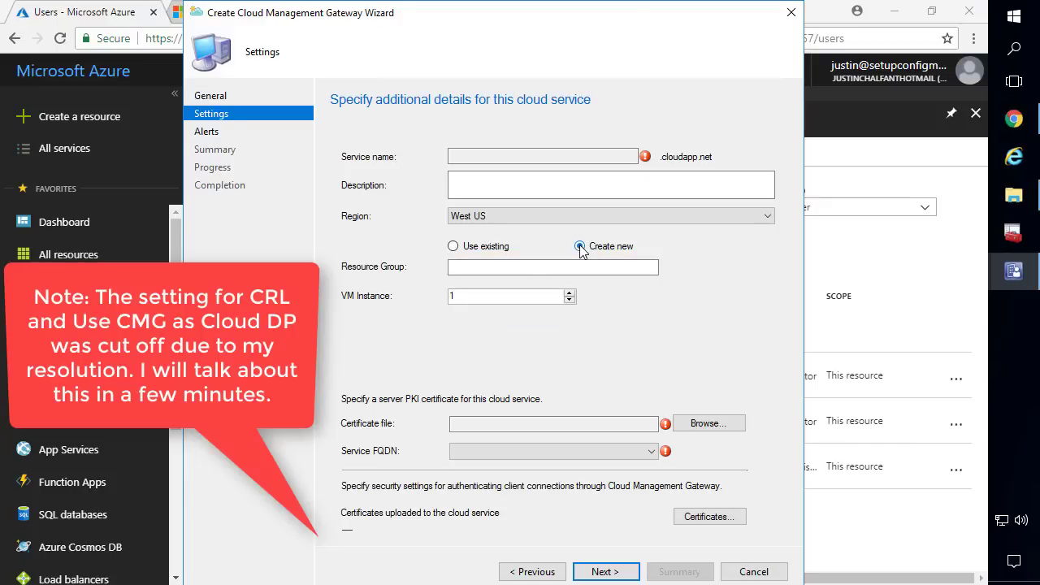
left_click(495, 269)
type("cmgsetupconfigmgr")
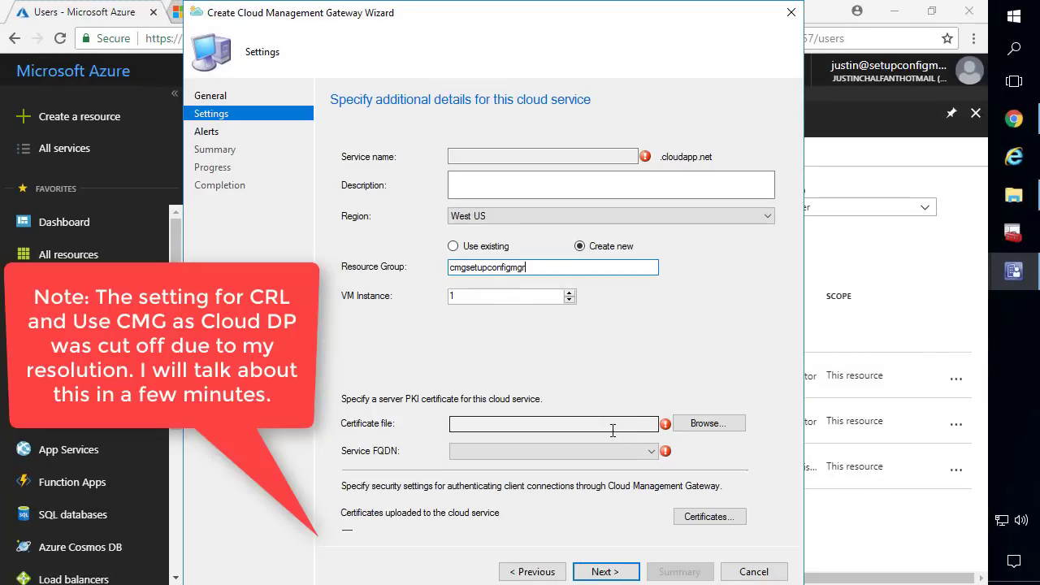
left_click(701, 425)
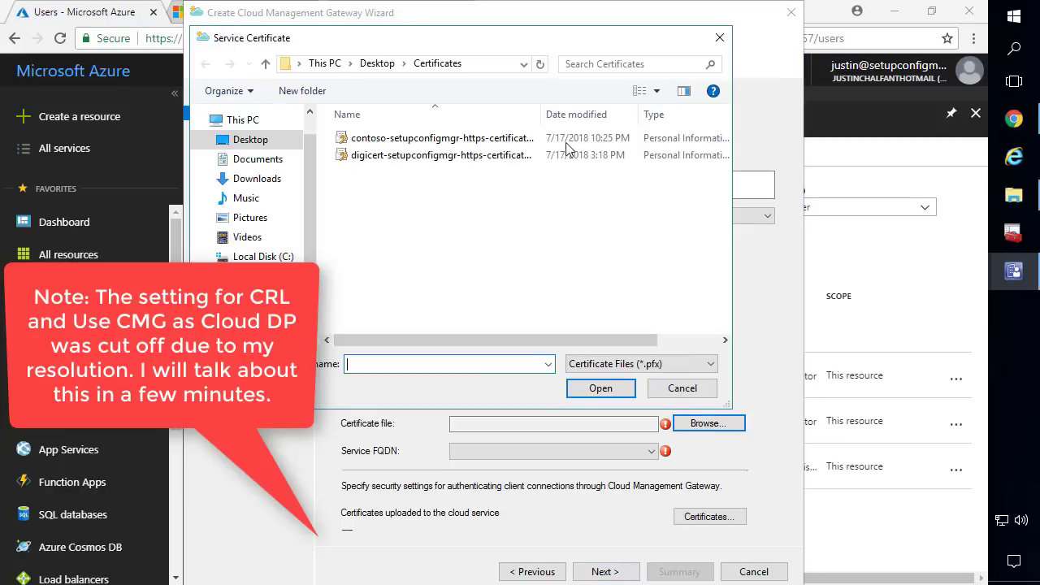
Pick the digicert .pfx certificate file in the Browse dialog and enter its password
left_click_drag(541, 113, 574, 110)
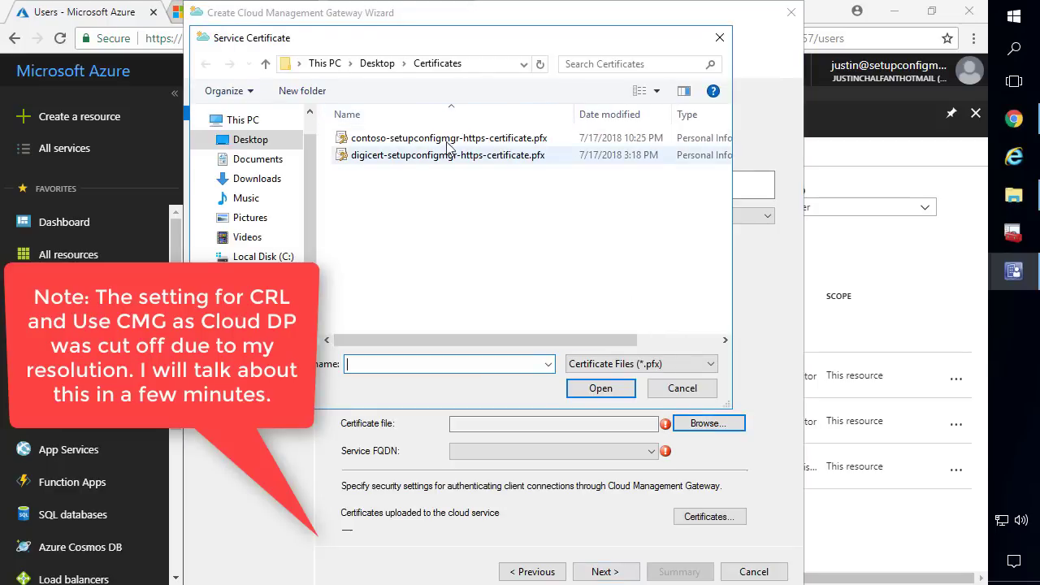
left_click(446, 139)
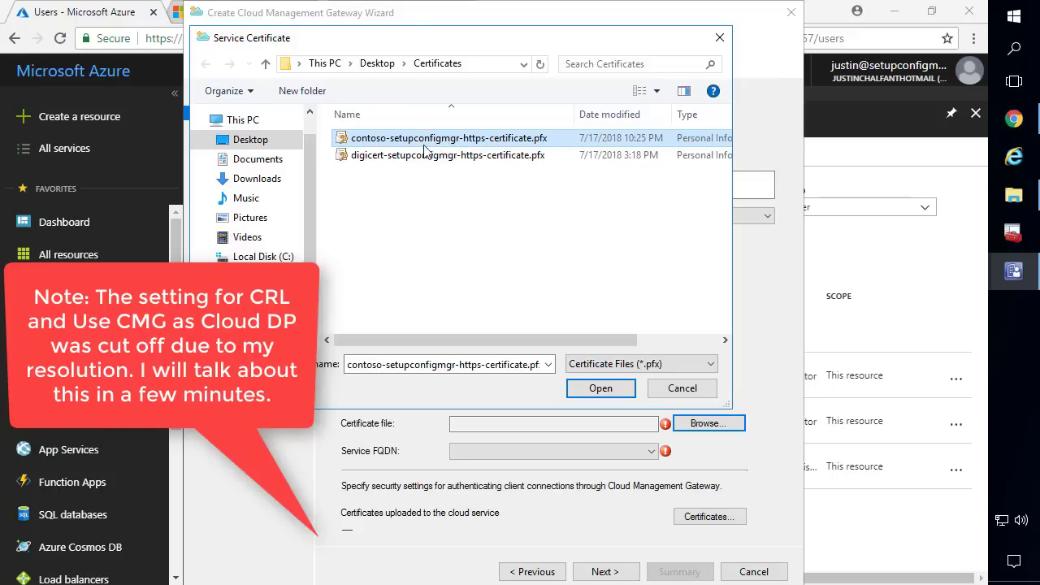
left_click(431, 160)
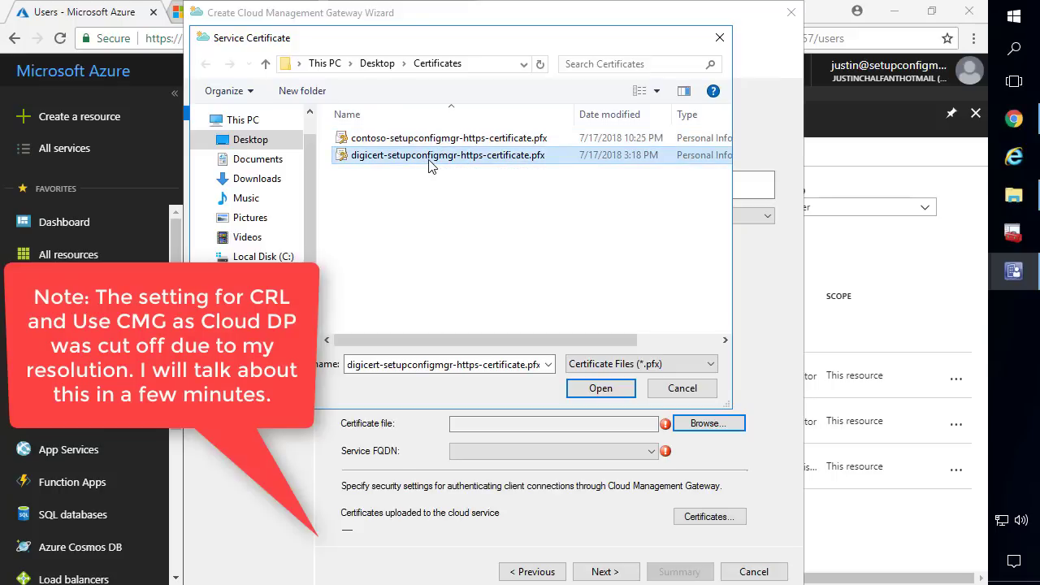
double_click(375, 157)
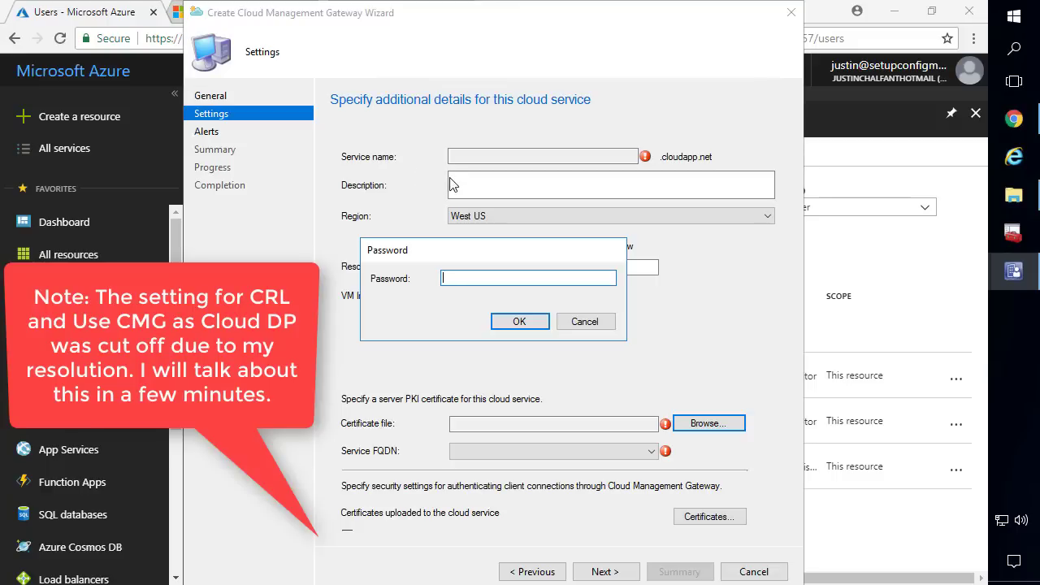
type("••••••••••")
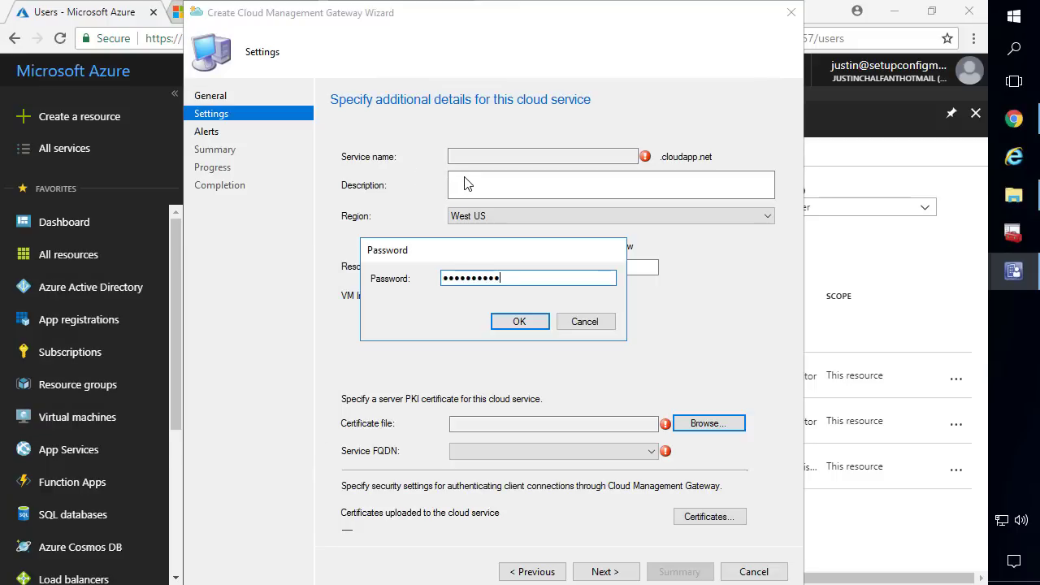
type("••")
key("Return")
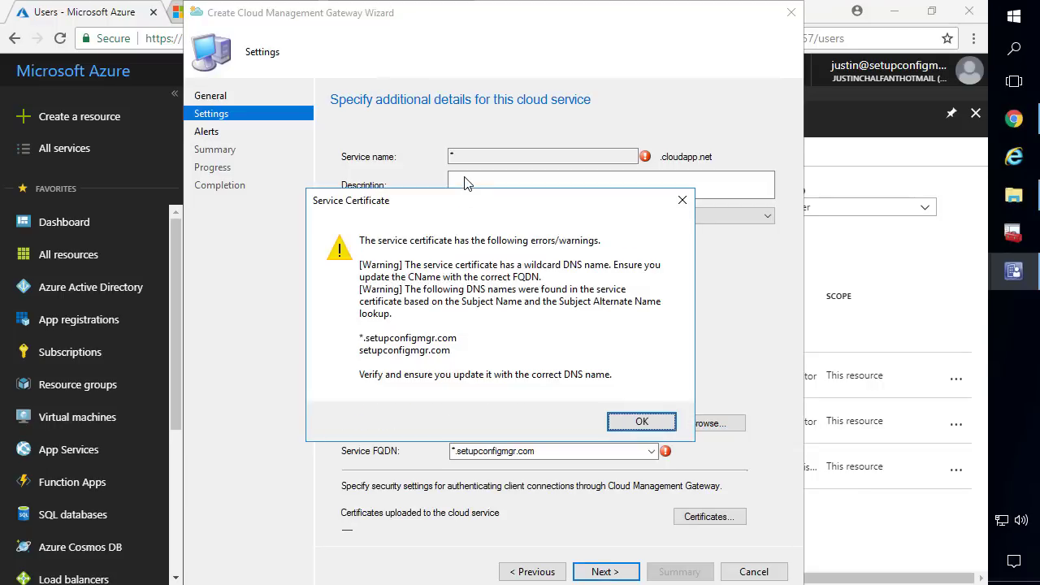
Dismiss the wildcard warning and replace * with cmgsetupconfigmgr in Service FQDN, auto-filling service name cmgsetupconfigmgr
left_click(641, 421)
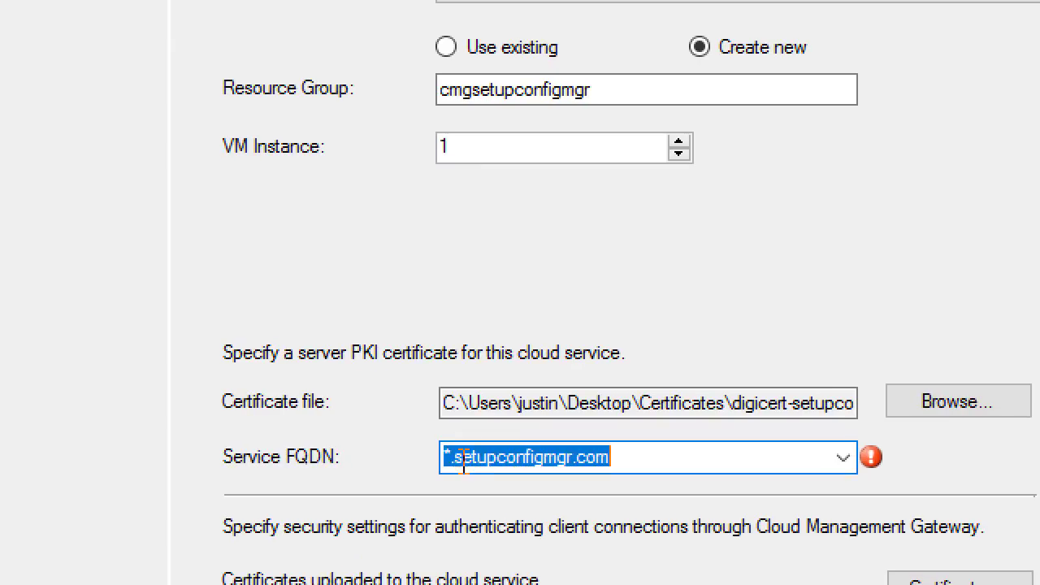
left_click(455, 451)
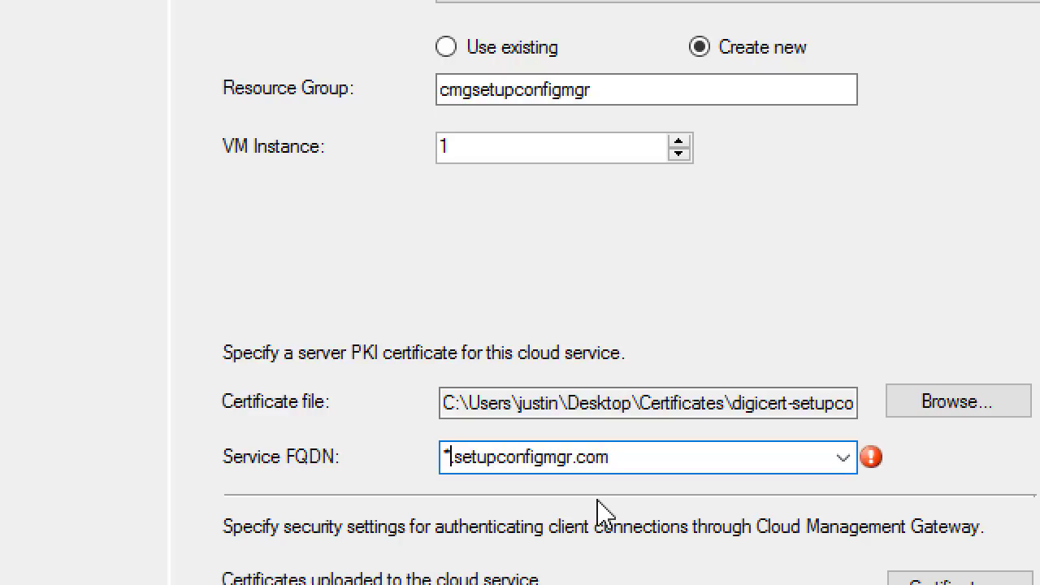
key("BackSpace")
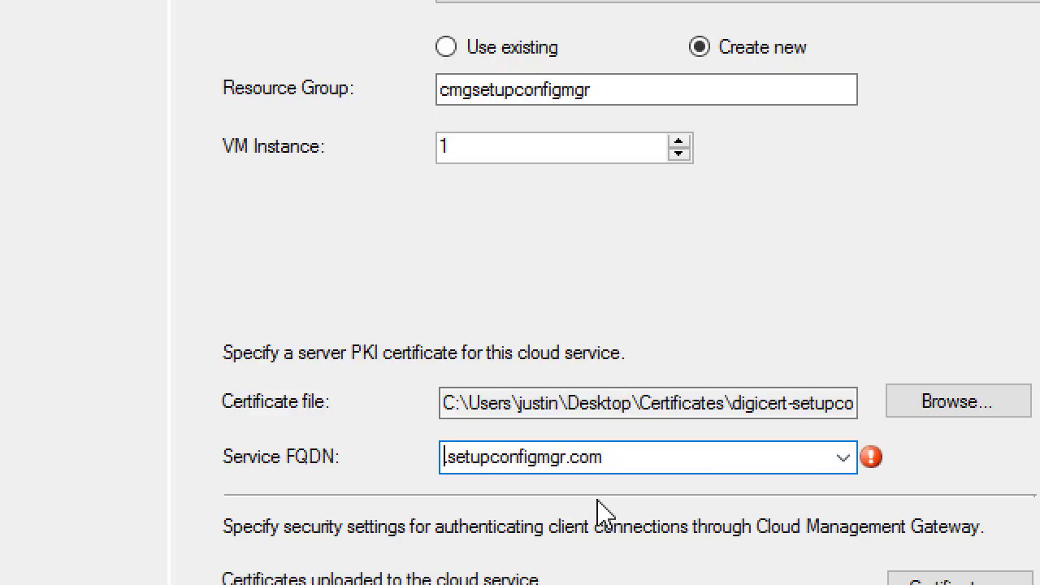
type("cmgsetupconfigmgr")
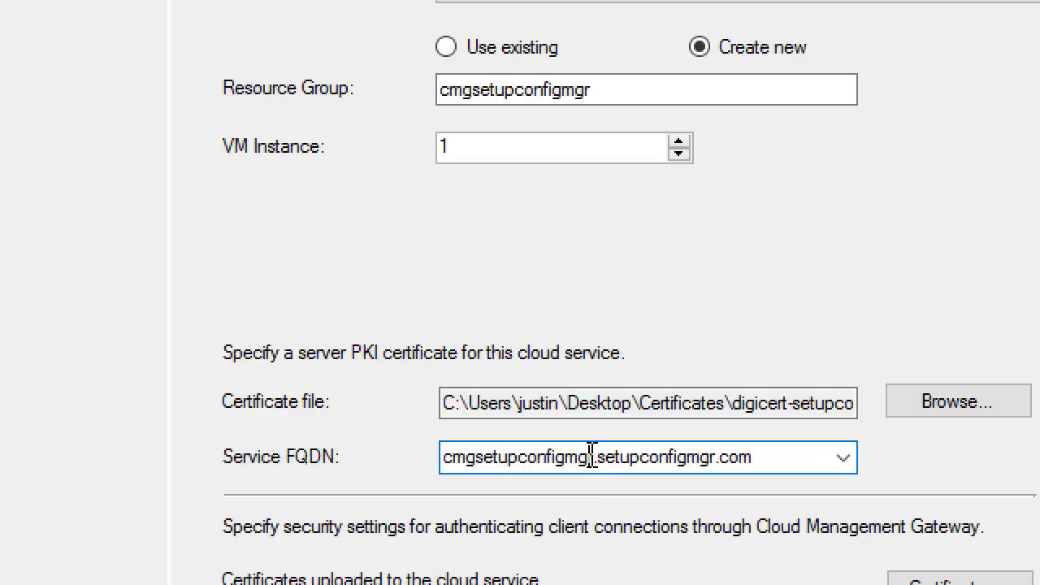
left_click_drag(595, 457, 389, 485)
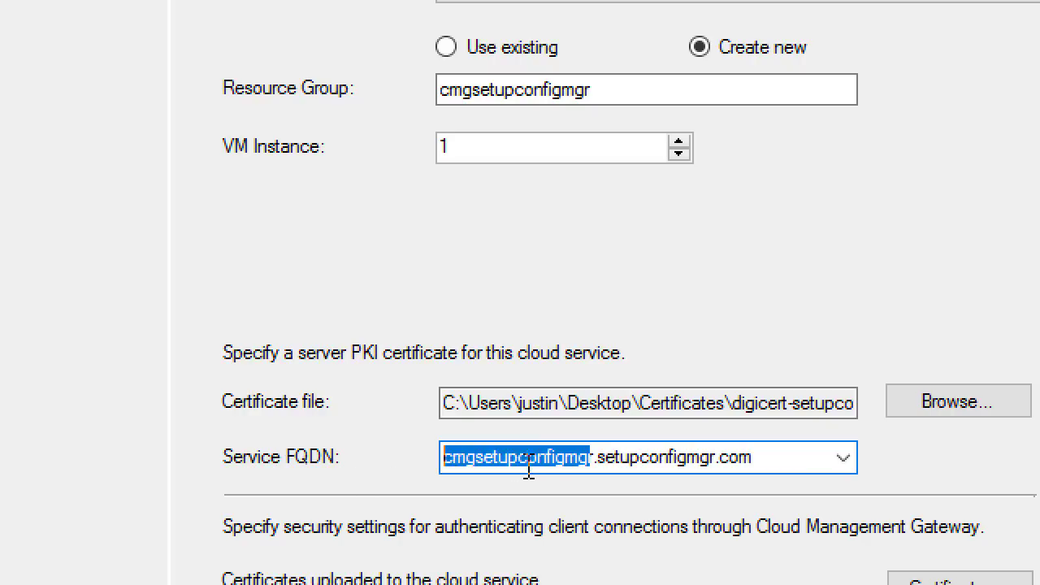
left_click(628, 457)
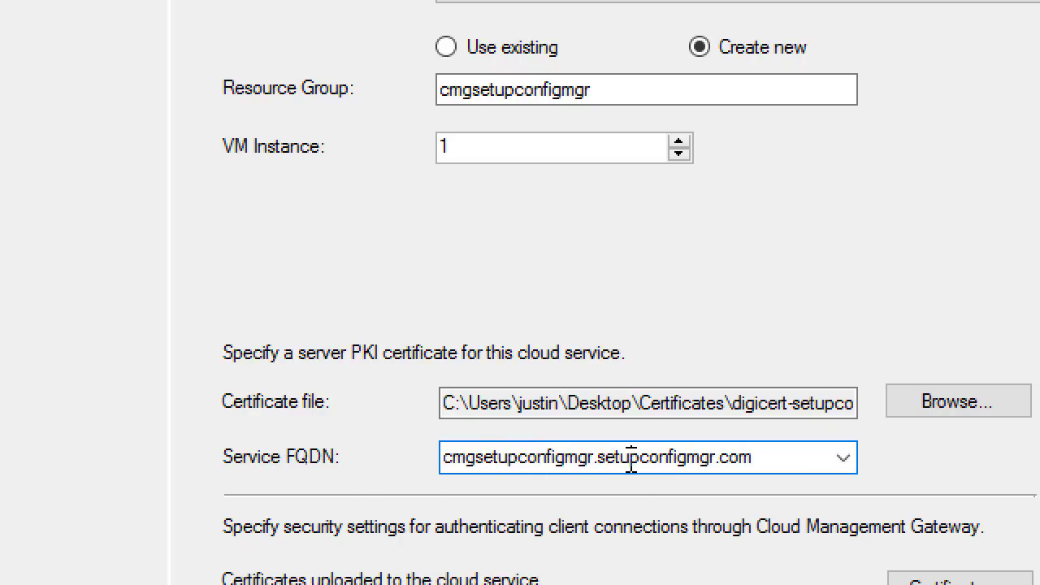
left_click_drag(784, 455, 431, 457)
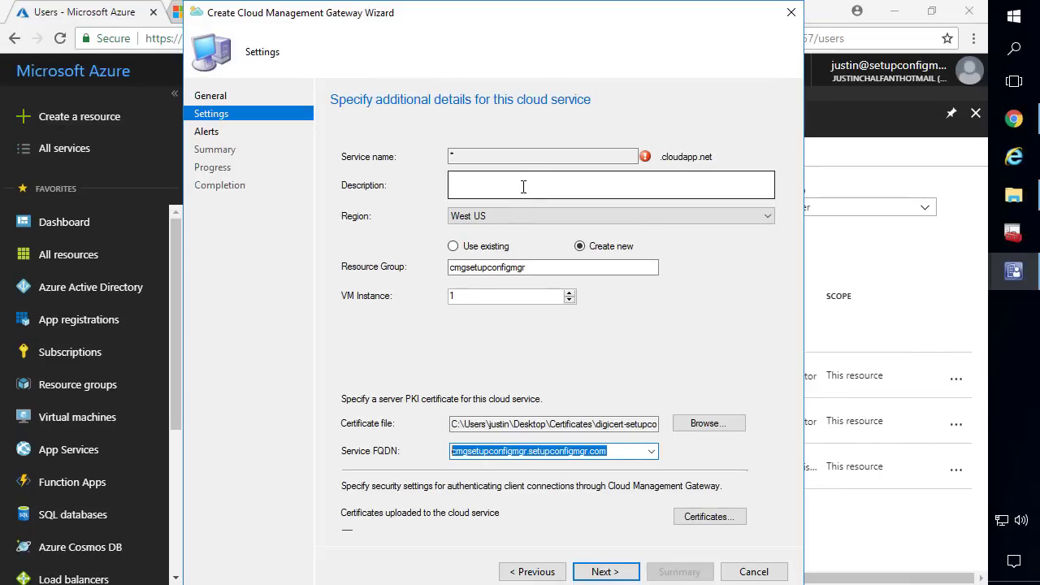
left_click(494, 186)
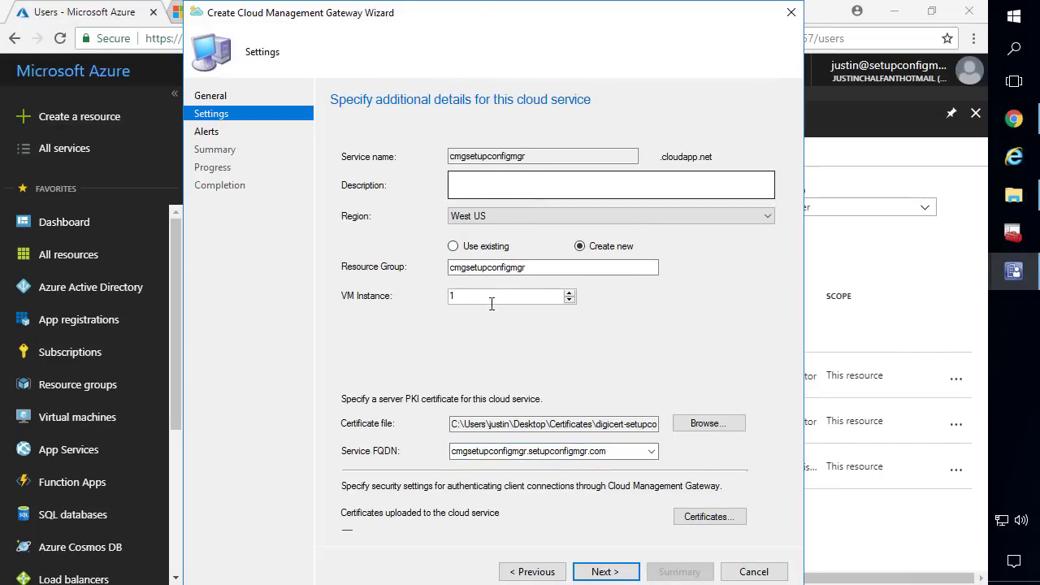
double_click(485, 157)
key("ctrl+c")
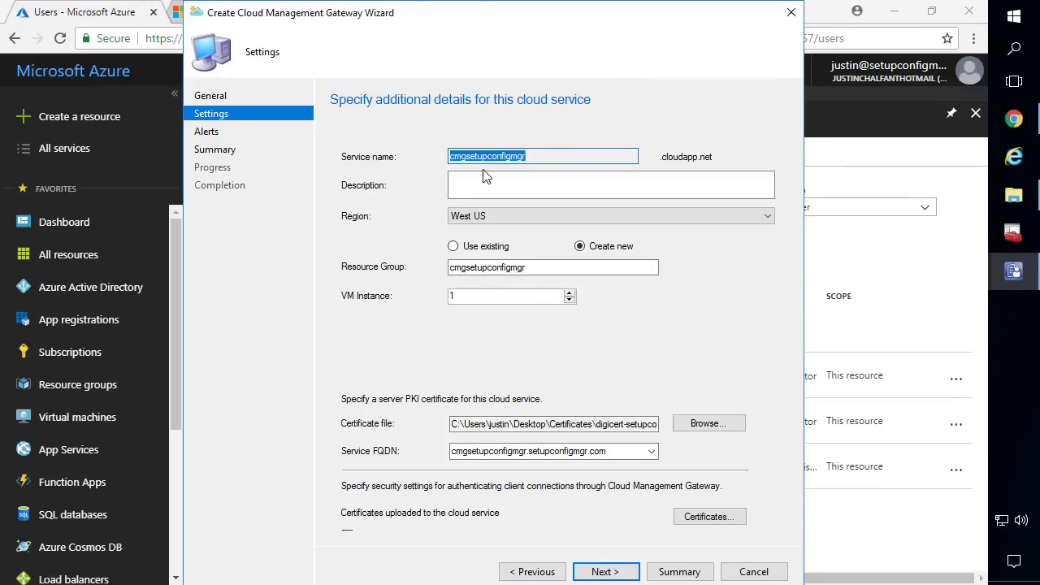
Add CONTOSO-ROOT-CA.cer to the uploaded certificates in the Trusted Root Certification Authorities store
left_click(706, 520)
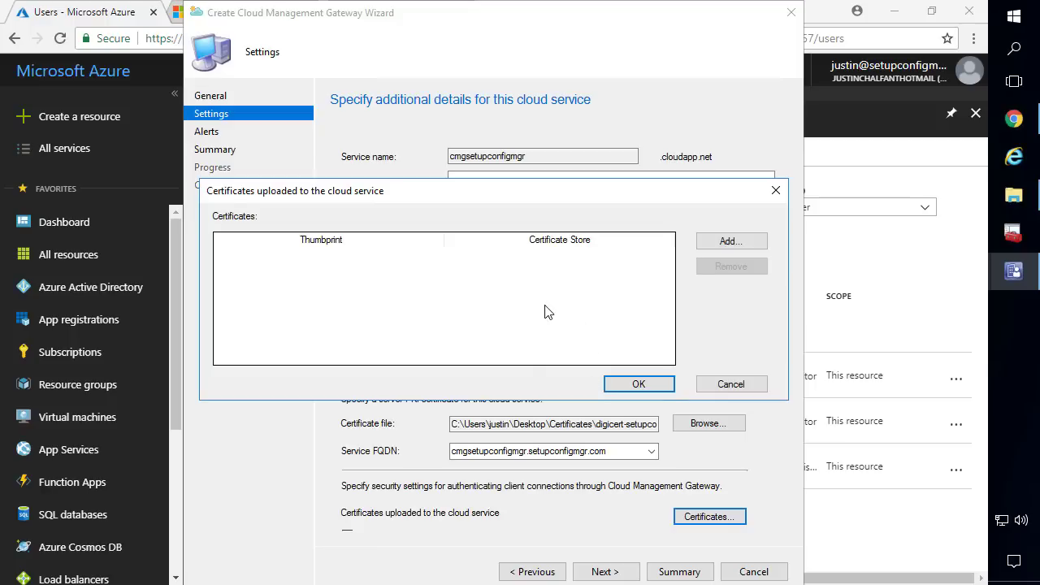
left_click(737, 245)
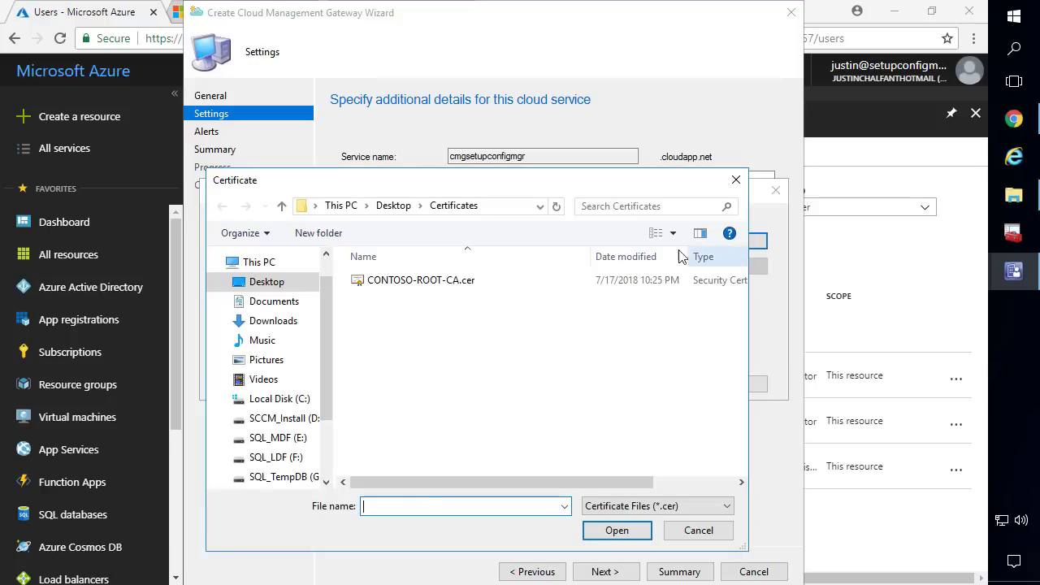
left_click(406, 284)
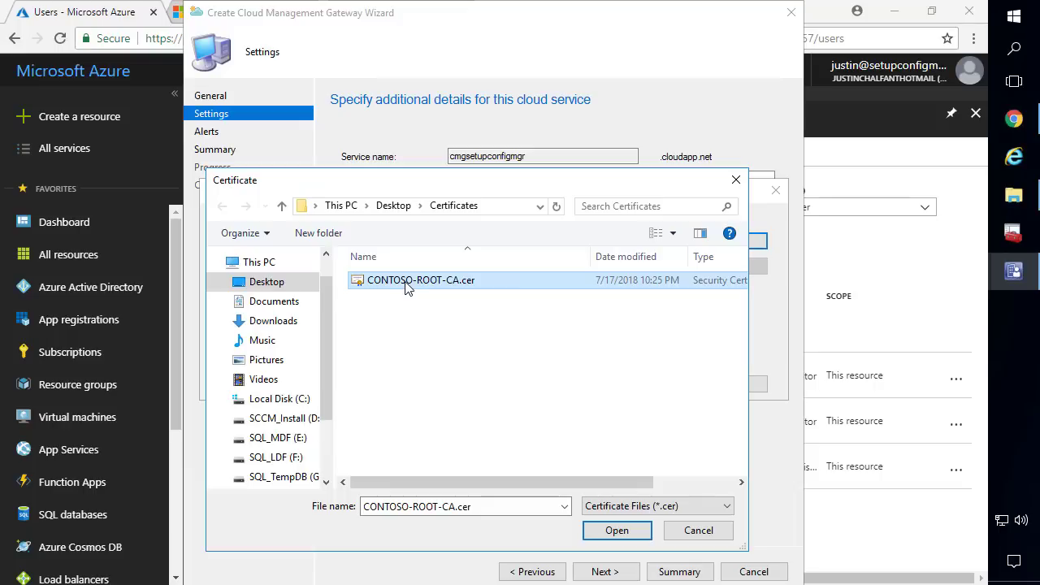
double_click(407, 286)
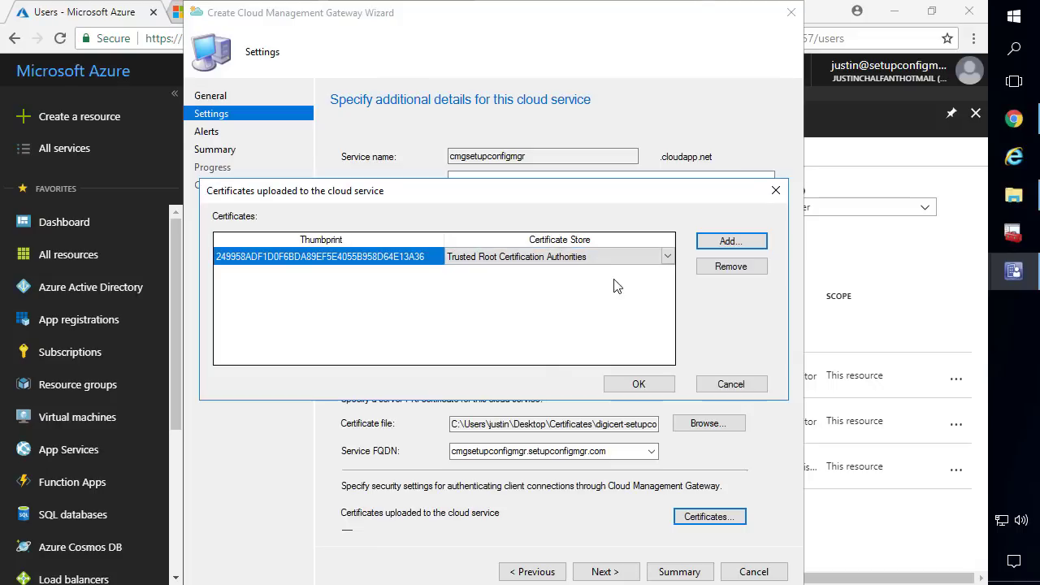
left_click(668, 257)
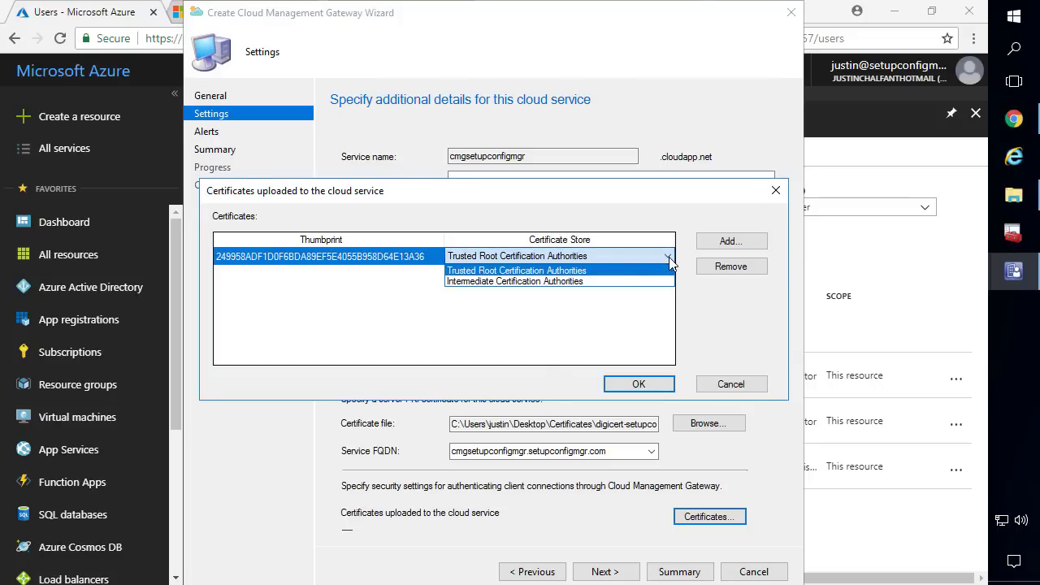
left_click(469, 273)
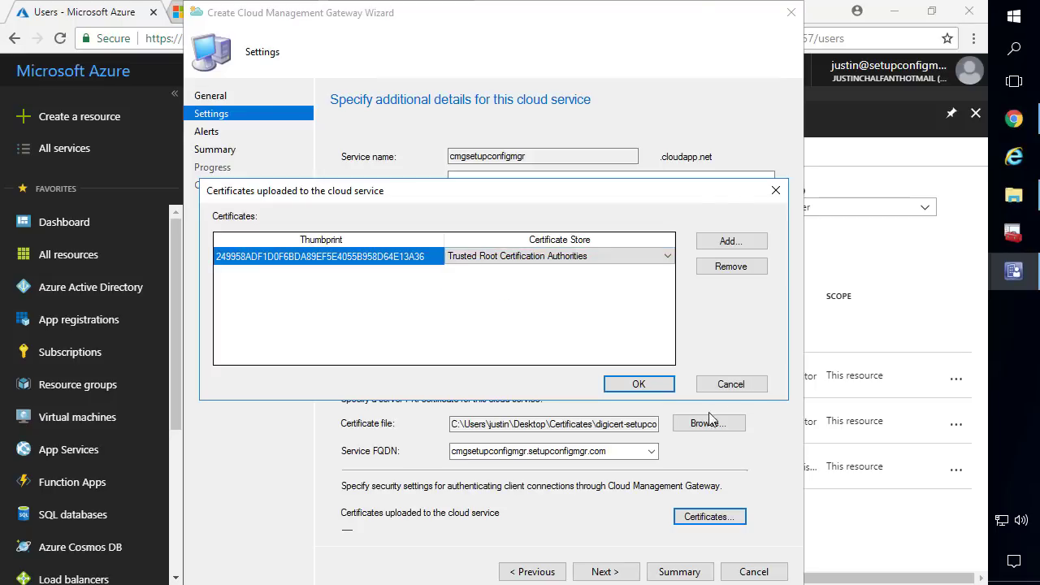
Confirm the certificate list and drag Cloudflare's setupconfigmgr.com DNS page beside the wizard
left_click(634, 385)
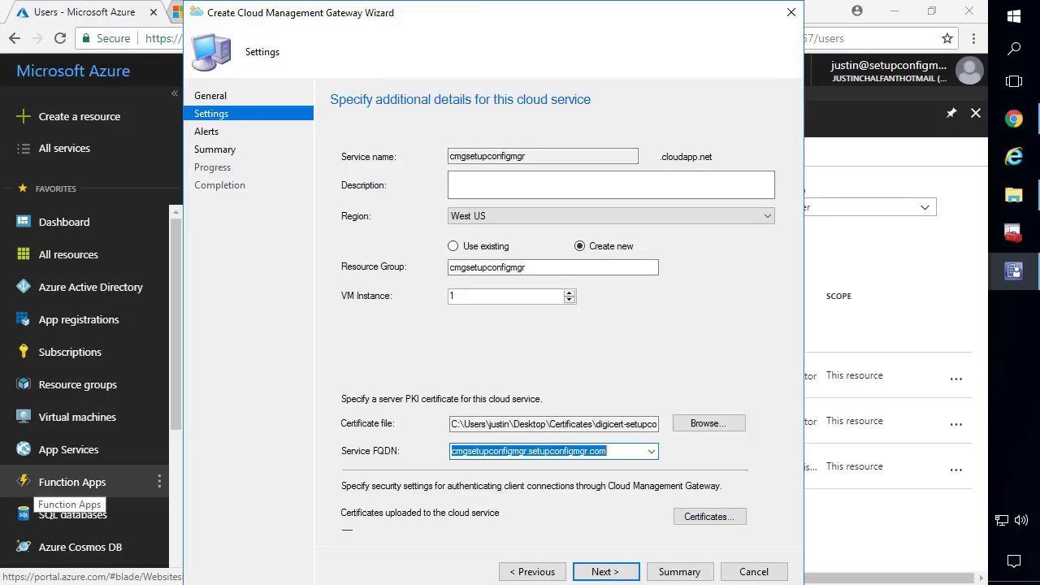
left_click(533, 454)
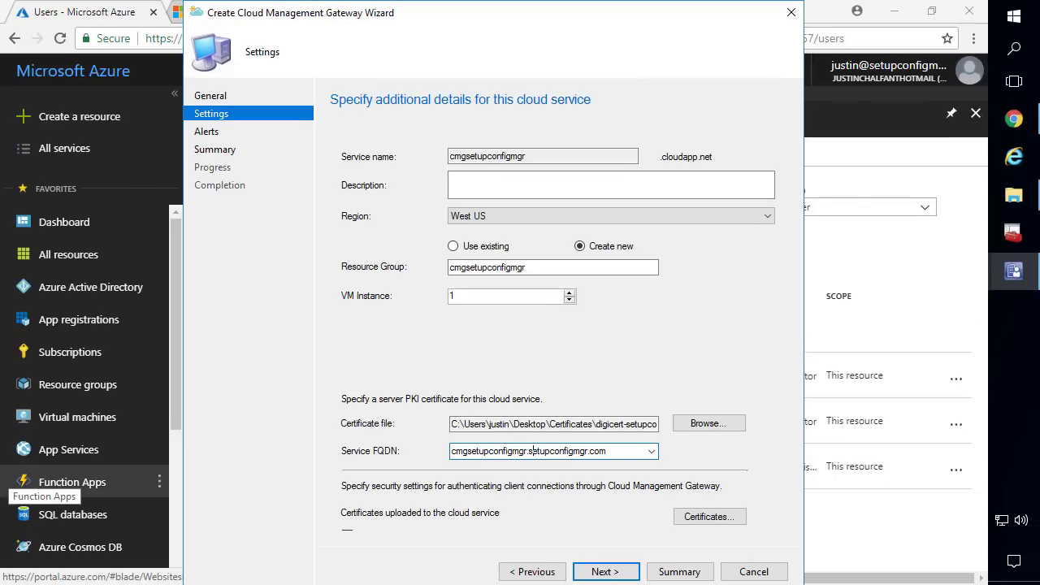
left_click_drag(4, 349, 623, 58)
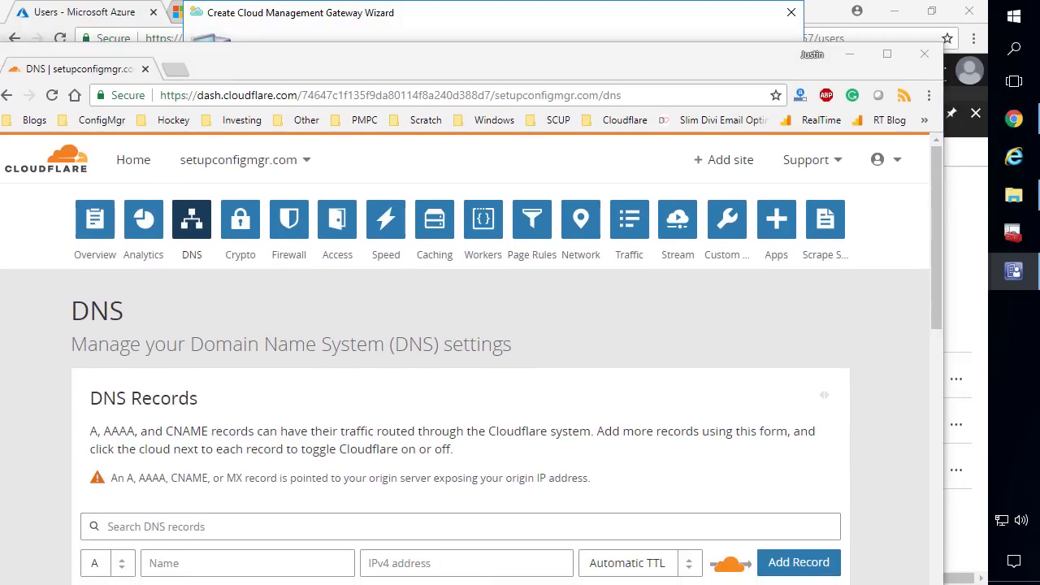
Fill in a CNAME record named cmgsetupconfigmgr targeting cmgsetupconfigmgr.cloudapp.net
left_click(122, 567)
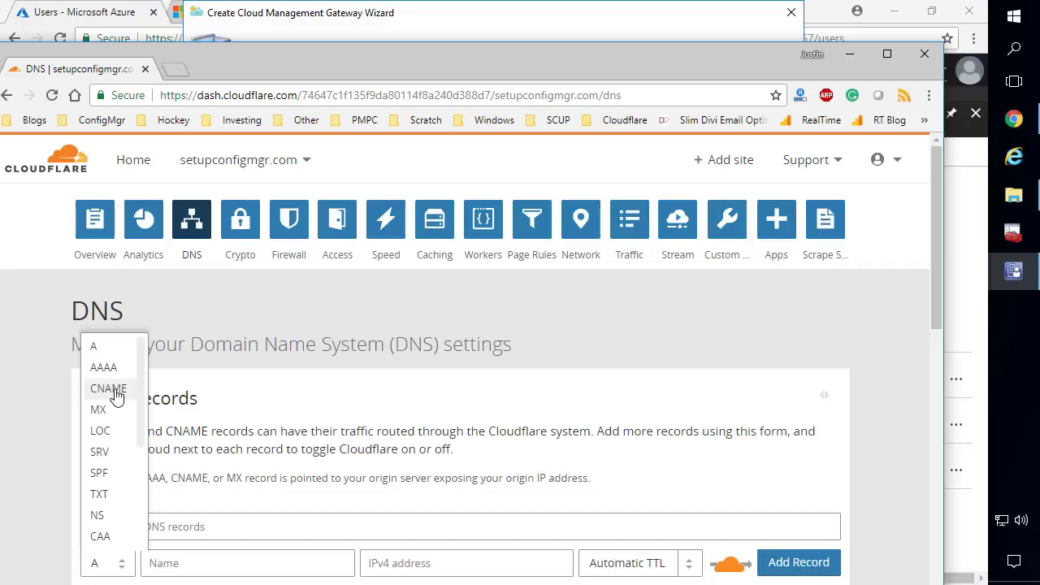
left_click(110, 388)
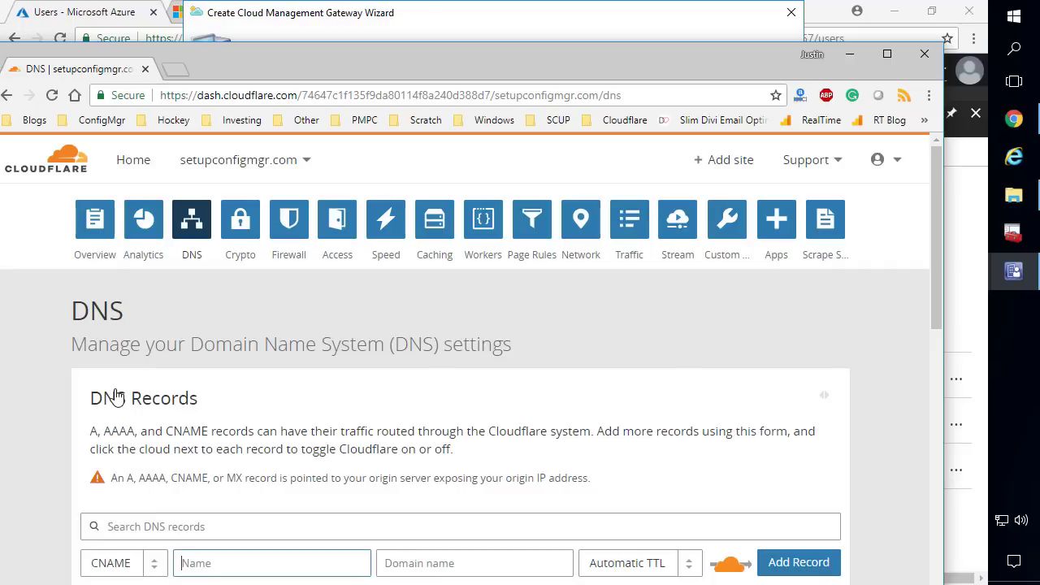
left_click(433, 562)
type("cmgsetupconfigmgr.cloudapp.net")
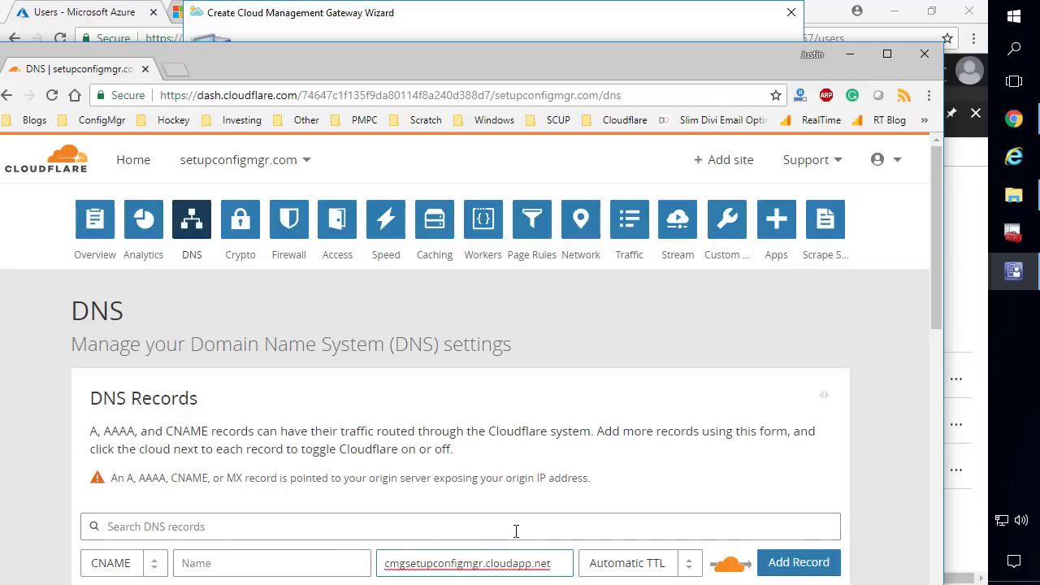
left_click_drag(555, 563, 371, 567)
left_click(409, 567)
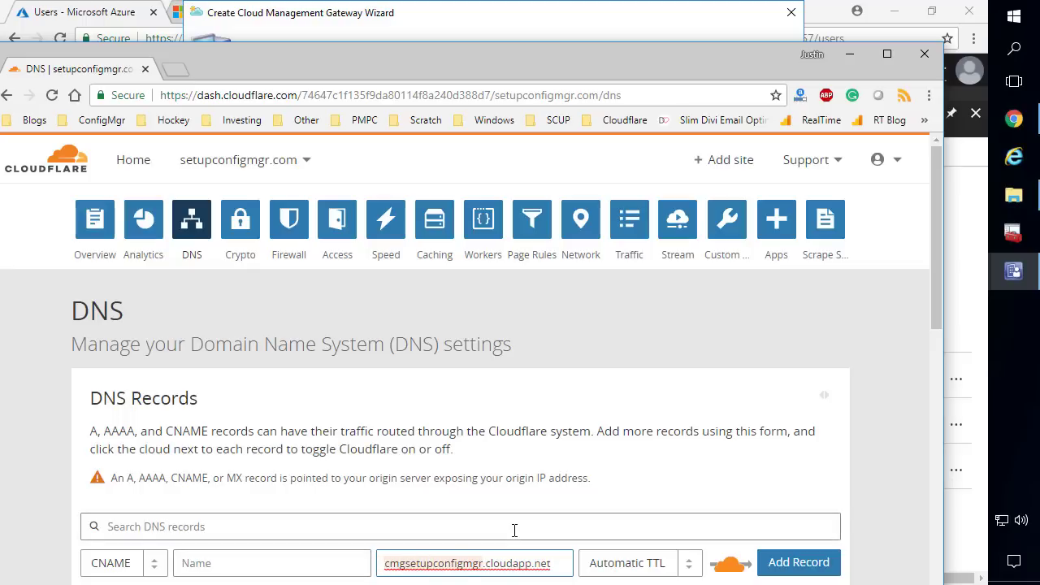
left_click(281, 561)
key("ctrl+v")
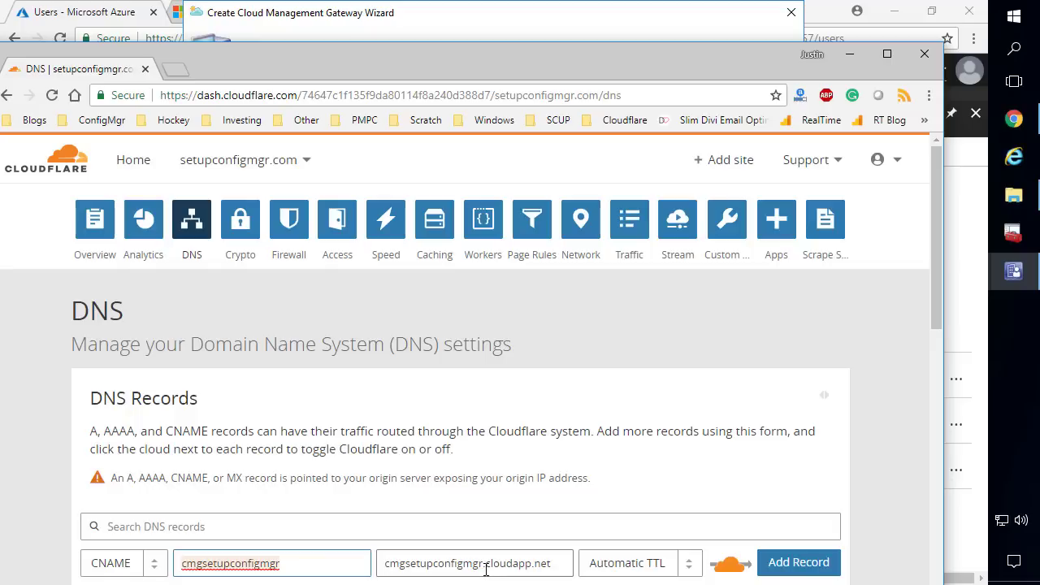
Make the record DNS only, add it to setupconfigmgr.com, and move the page aside
left_click(562, 567)
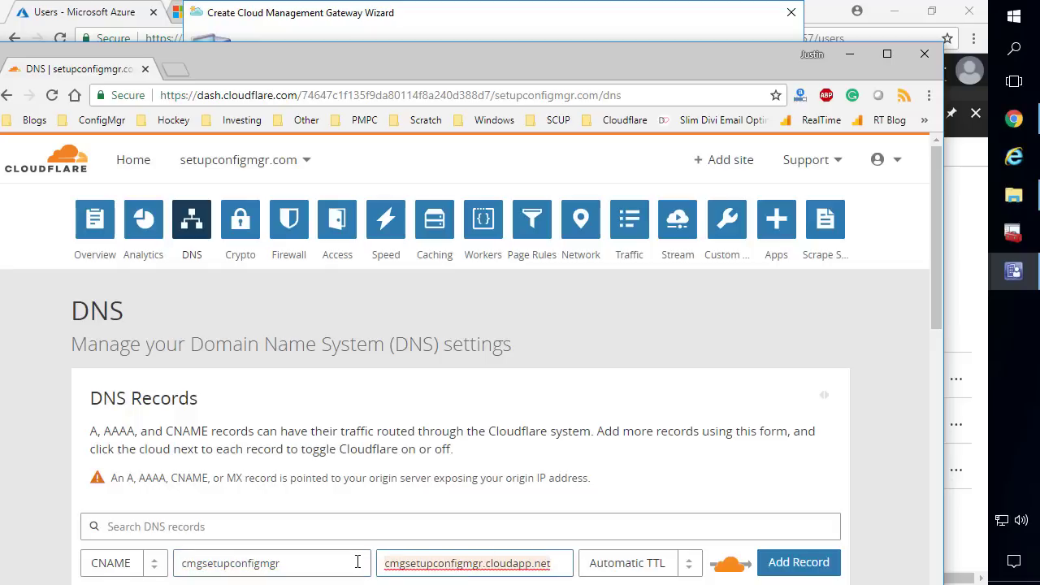
left_click(732, 566)
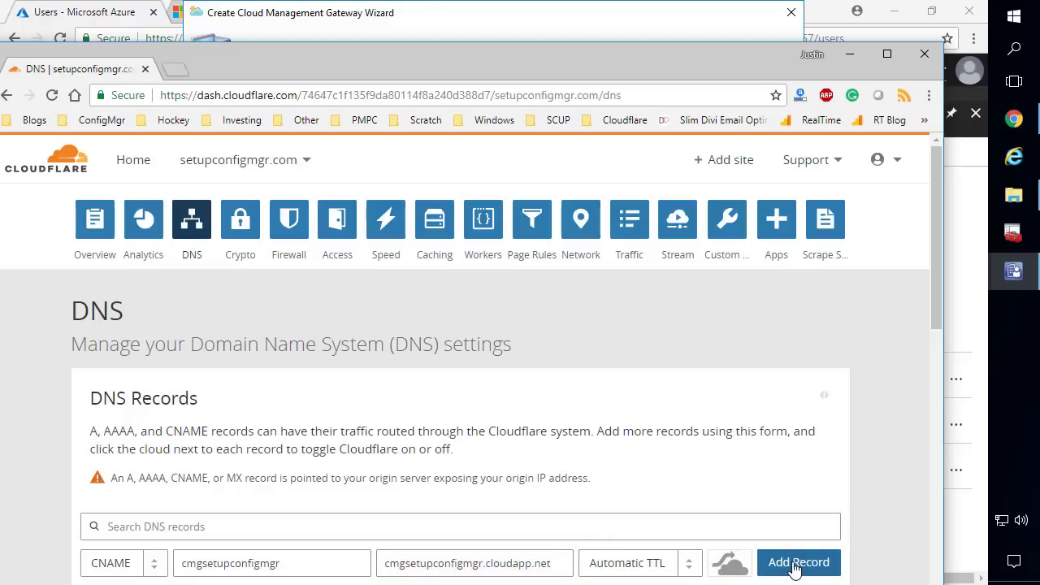
left_click(788, 564)
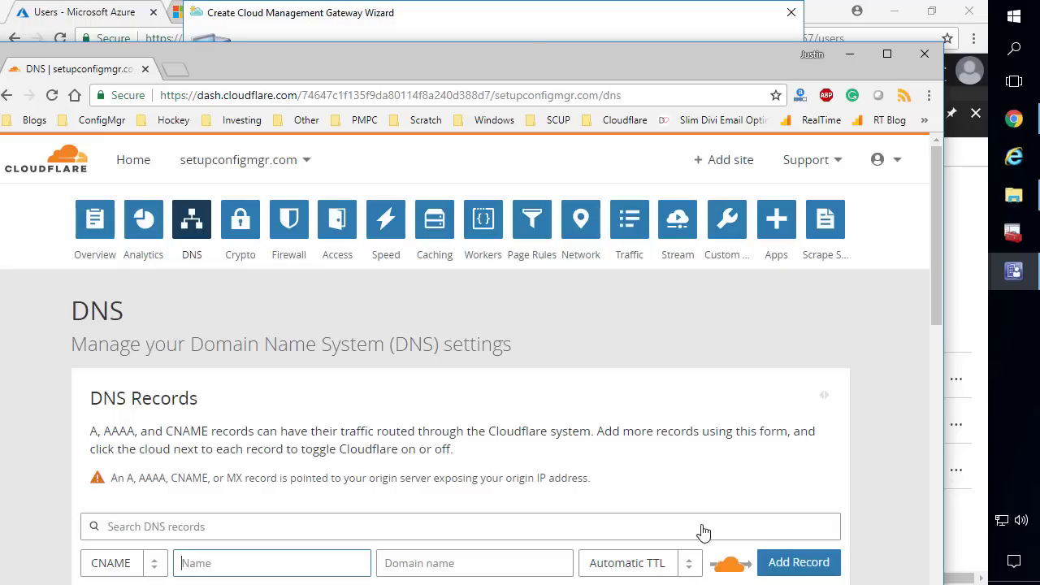
left_click_drag(494, 59, 495, 4)
left_click_drag(402, 0, 0, 27)
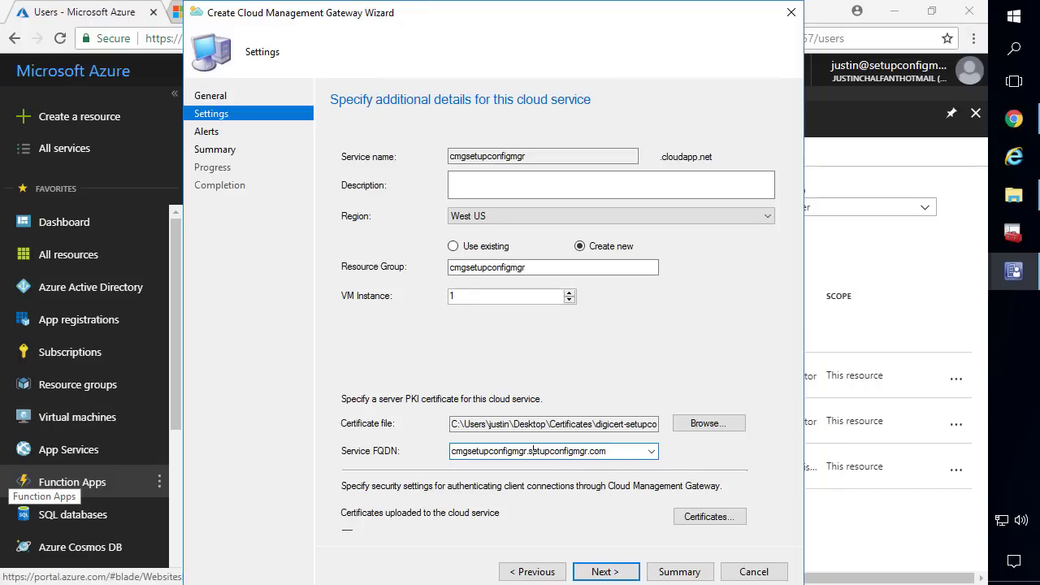
double_click(497, 452)
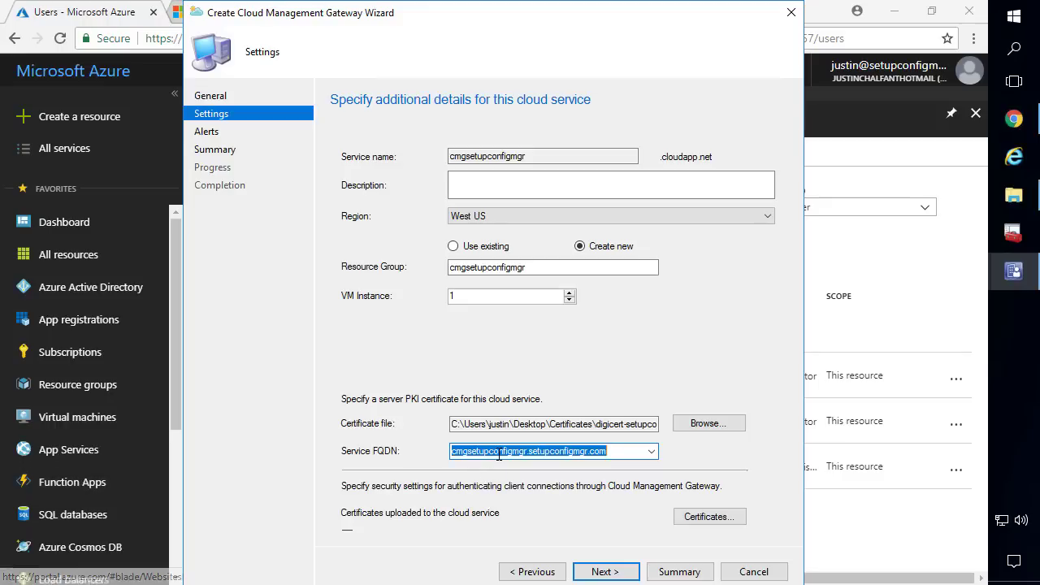
left_click(479, 452)
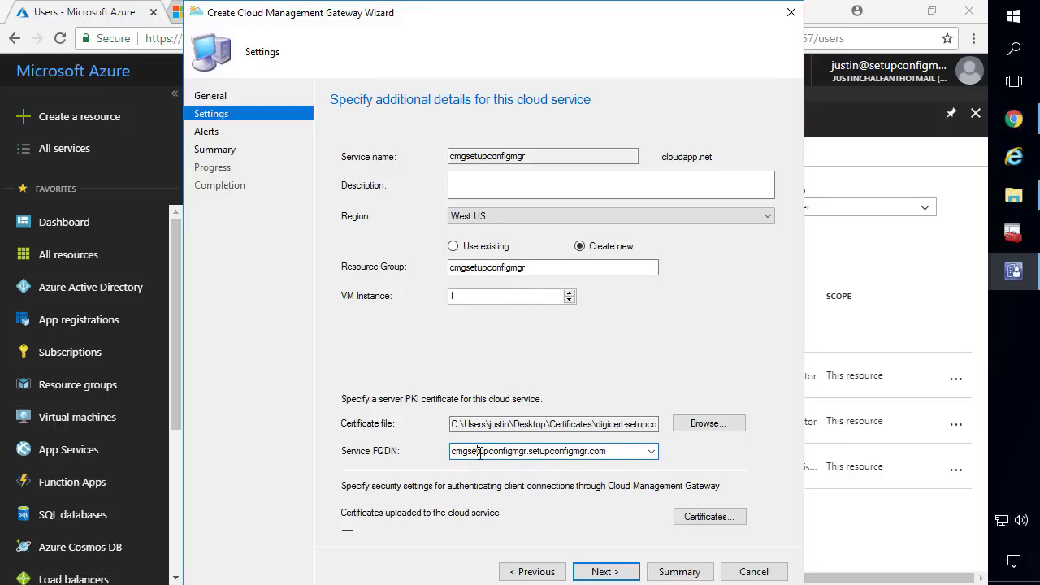
left_click_drag(537, 152, 407, 136)
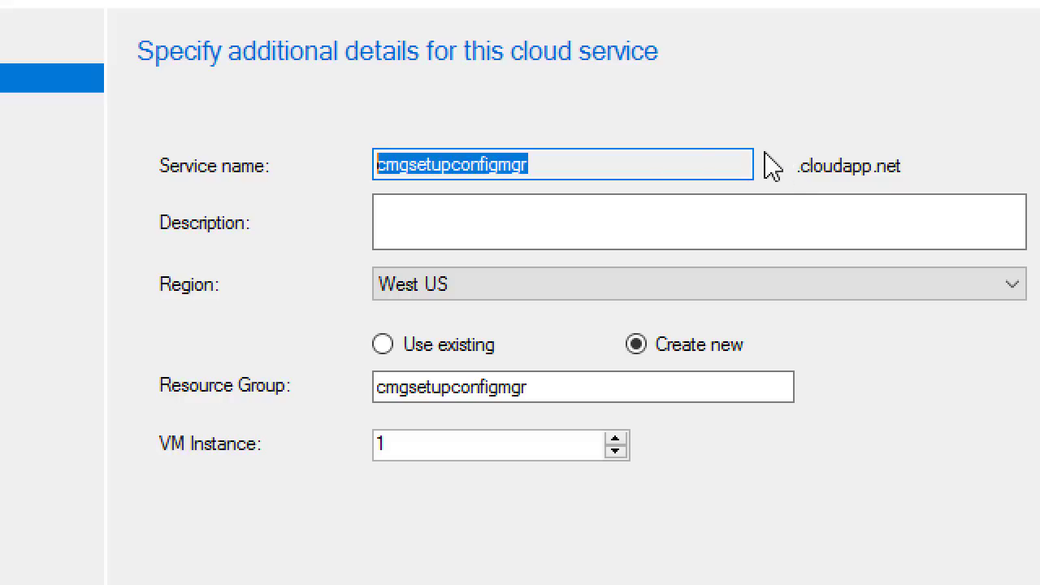
left_click_drag(536, 165, 372, 173)
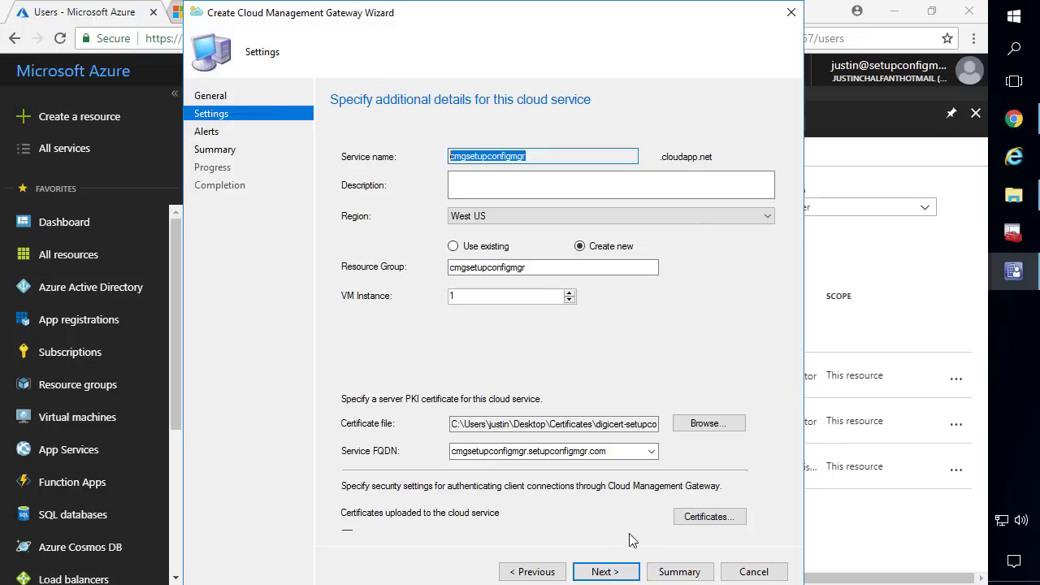
Finish the wizard past Alerts and Summary to create the cmgsetupconfigmgr gateway
left_click(604, 572)
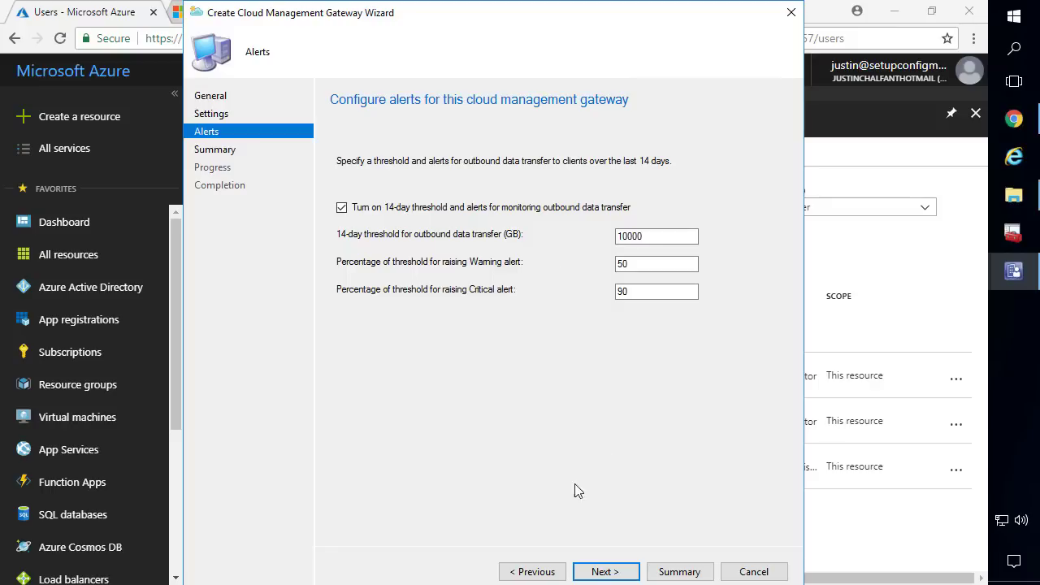
left_click(605, 573)
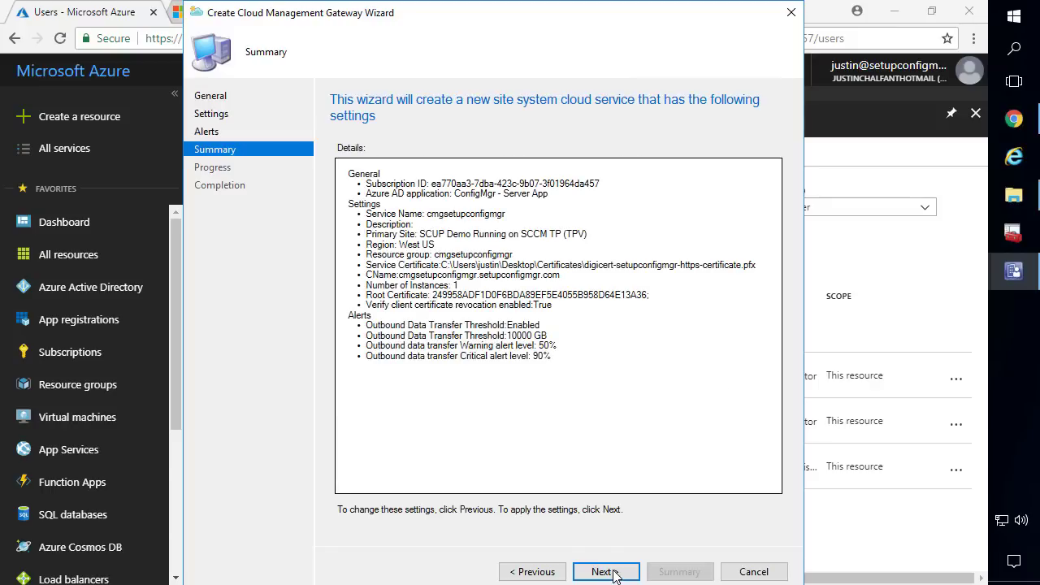
left_click(615, 574)
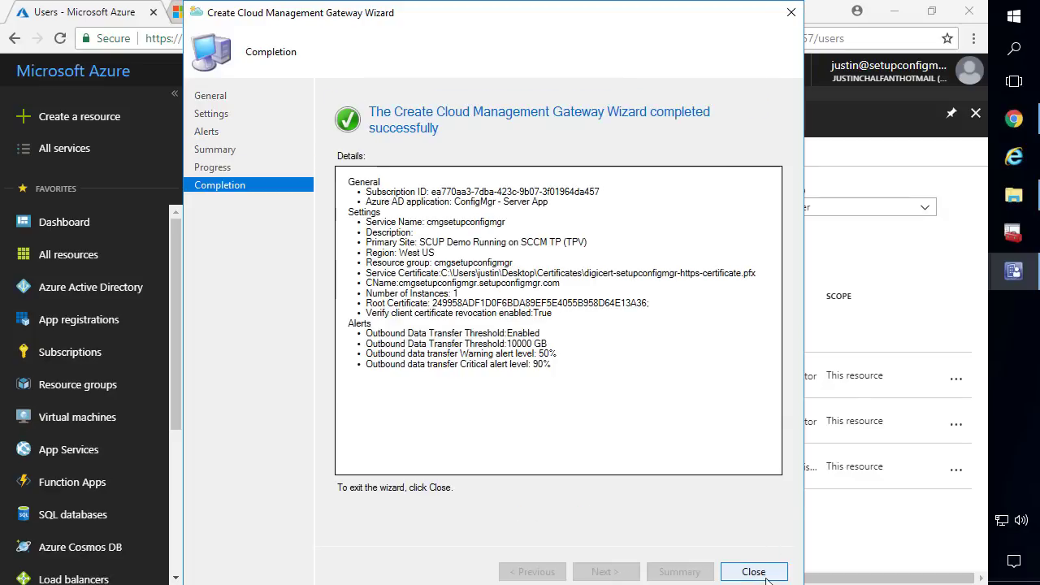
left_click(753, 572)
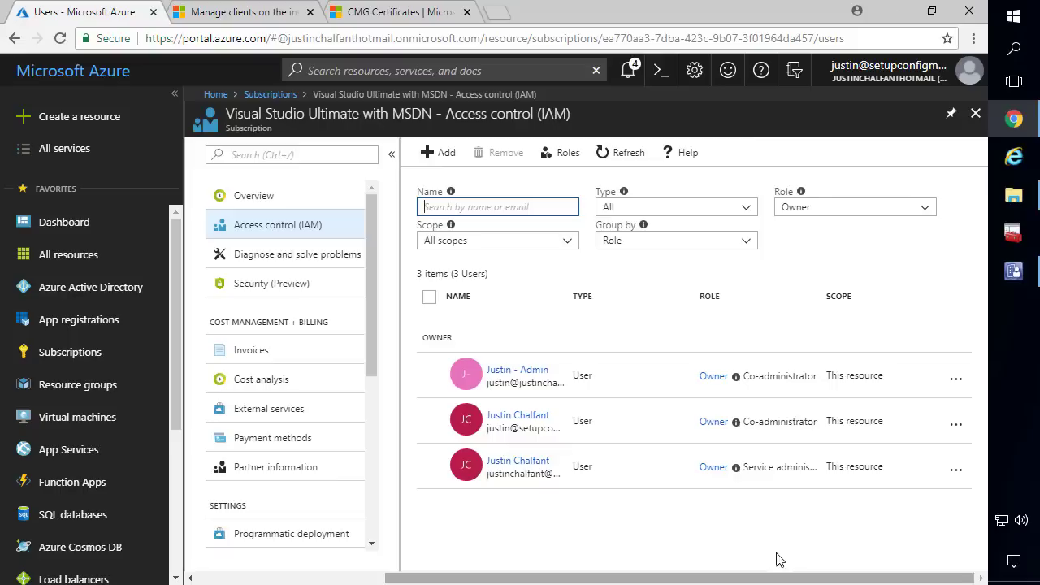
Minimize the browser and size all gateway list columns to fit
left_click(894, 20)
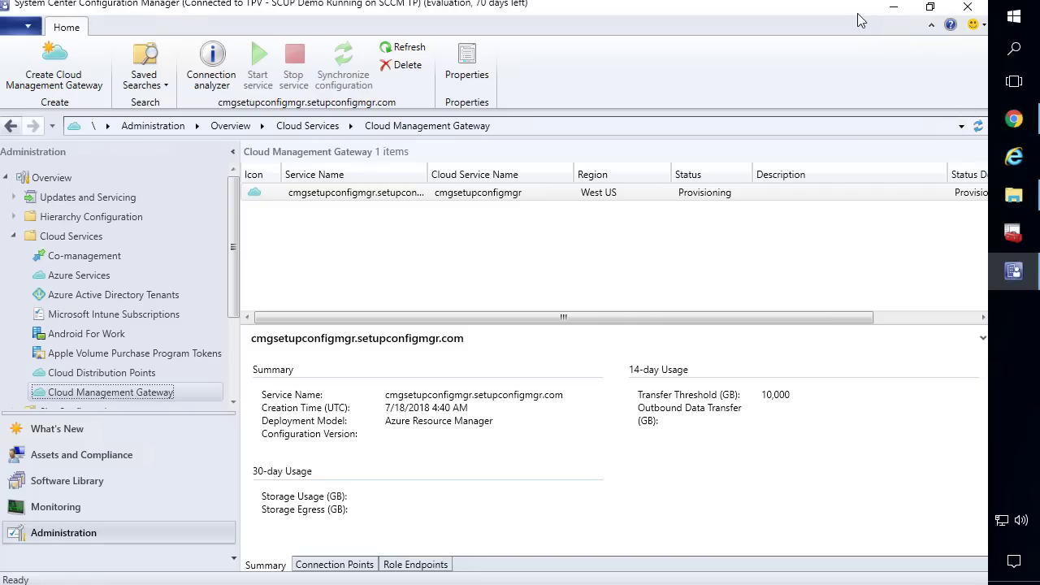
right_click(772, 181)
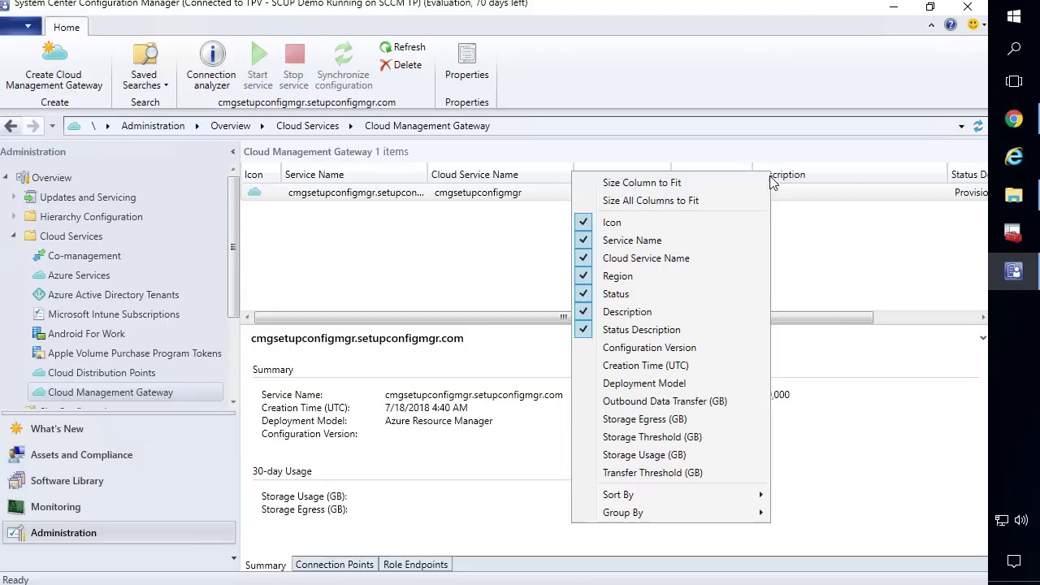
left_click(694, 200)
In File Explorer, open Desktop > Server Logs and select CloudMgr.log
left_click(1013, 195)
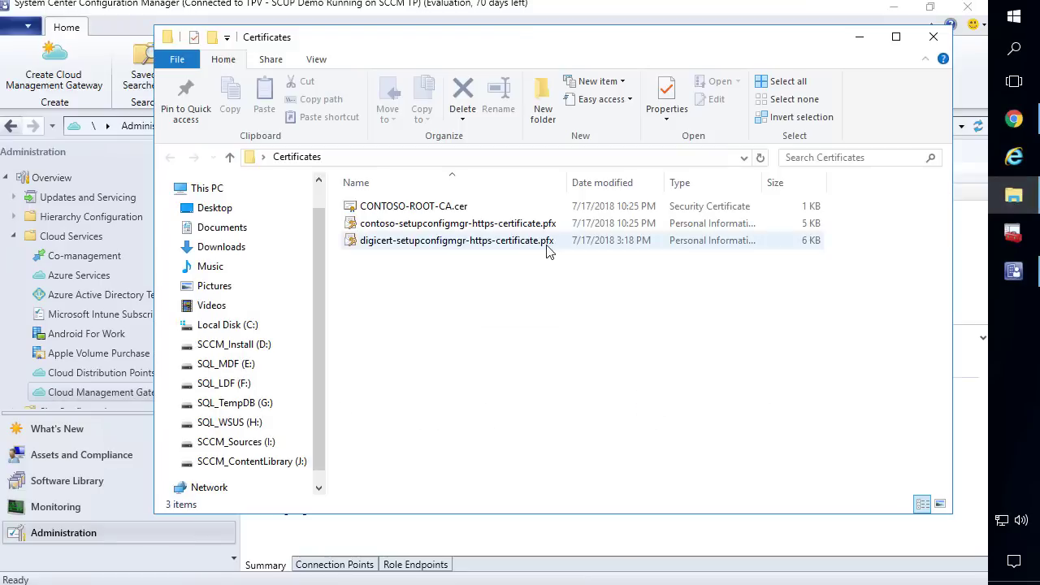
left_click(252, 211)
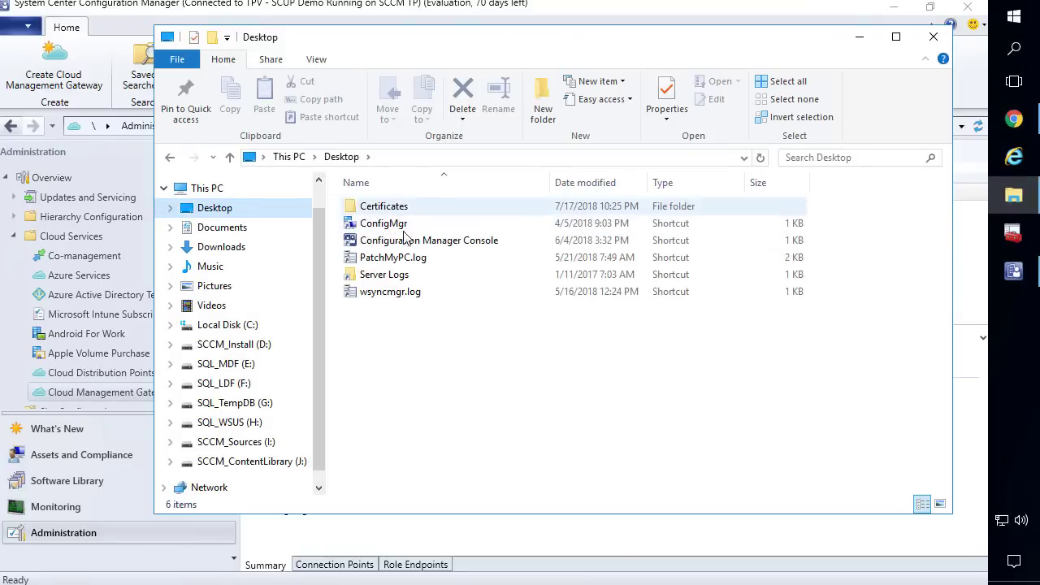
double_click(384, 274)
left_click(404, 310)
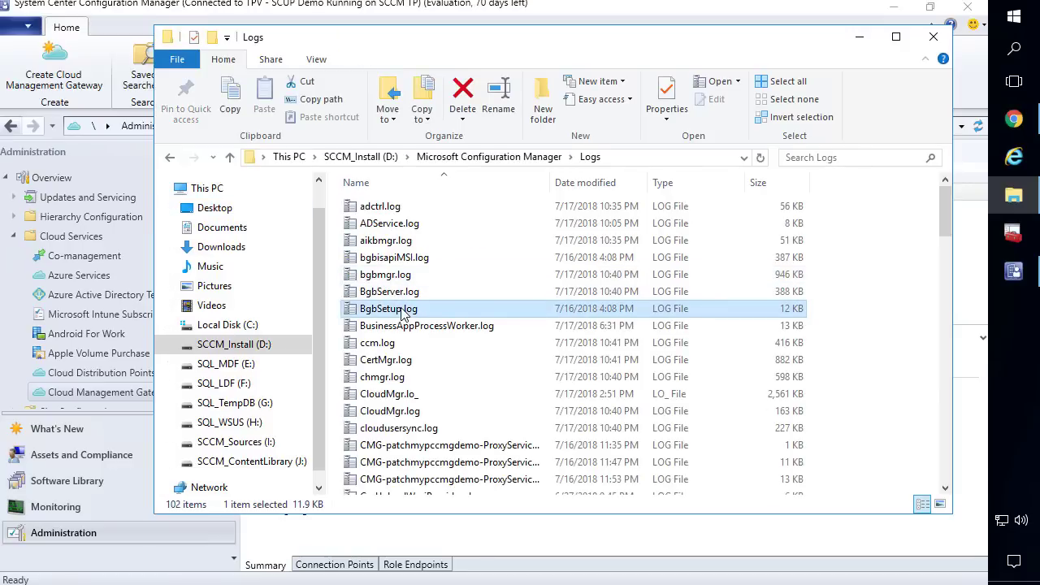
type("cloud")
key("Down")
Open CloudMgr.log in Trace Log Tool and maximize it to read the provisioning entries
key("Return")
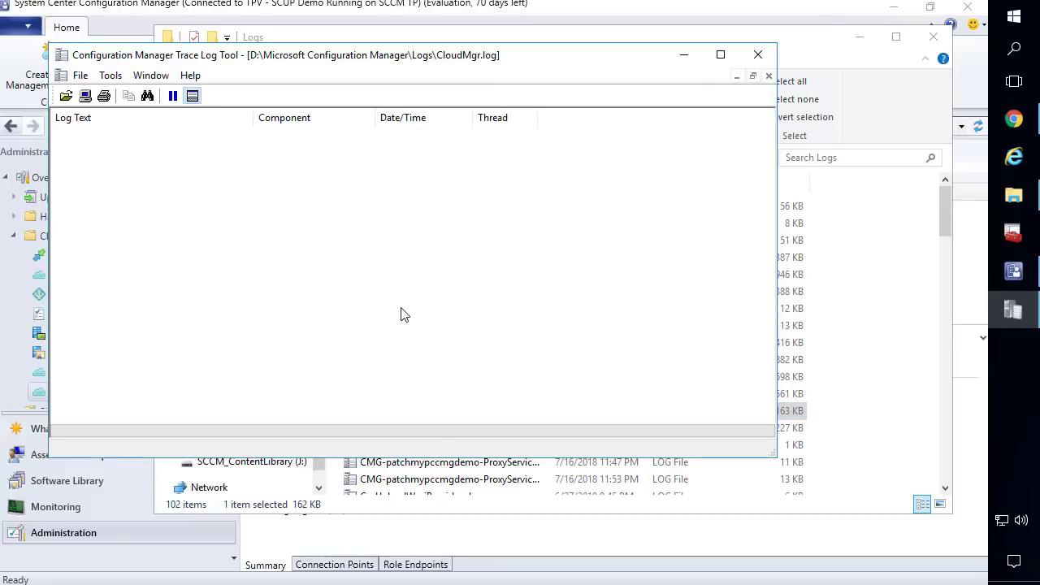
left_click(721, 56)
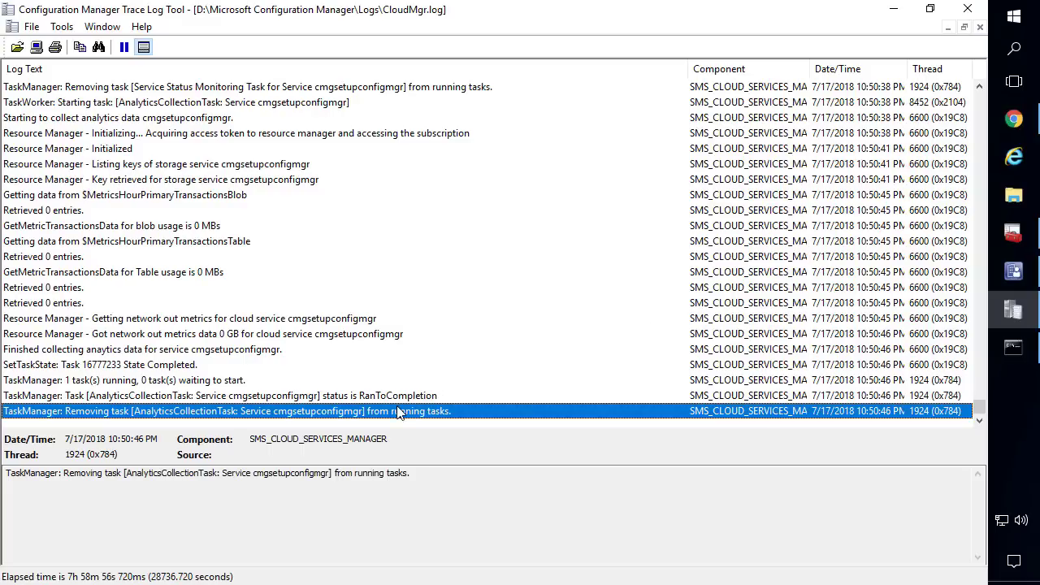
Refresh the console to show the gateway Ready in West US, then bring up its actions menu
left_click(1010, 274)
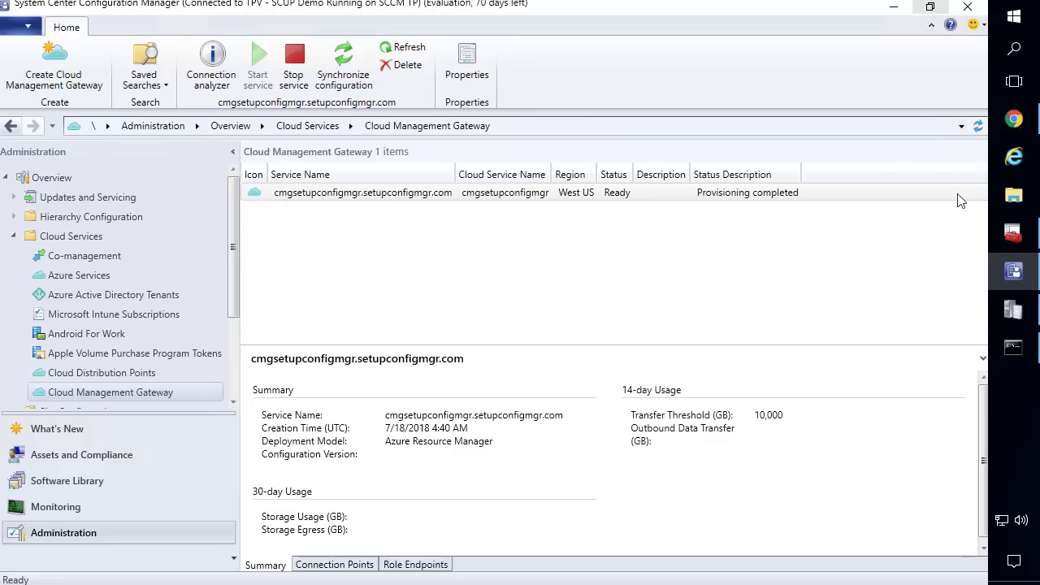
left_click(978, 127)
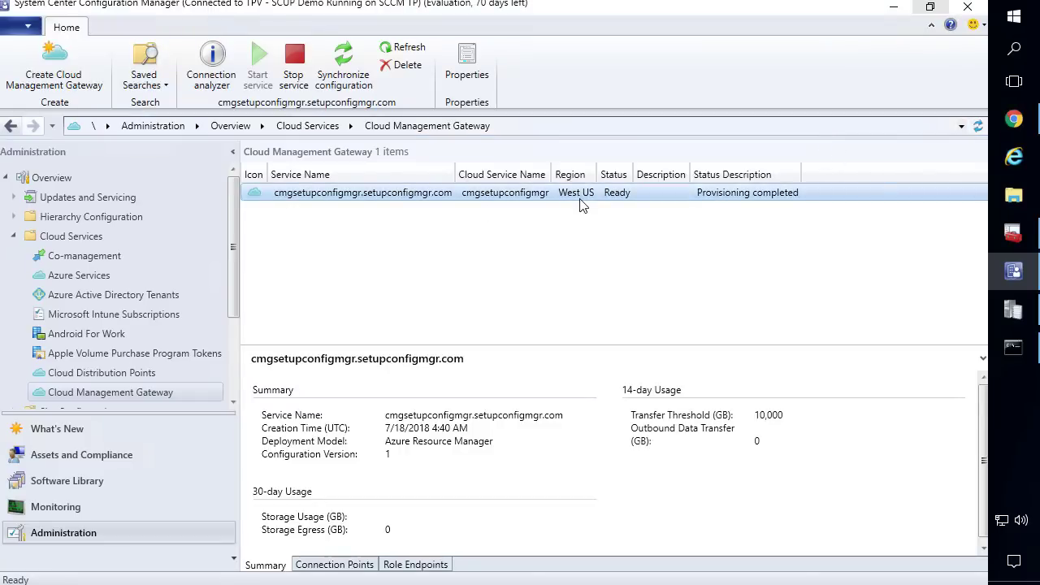
left_click_drag(597, 173, 604, 174)
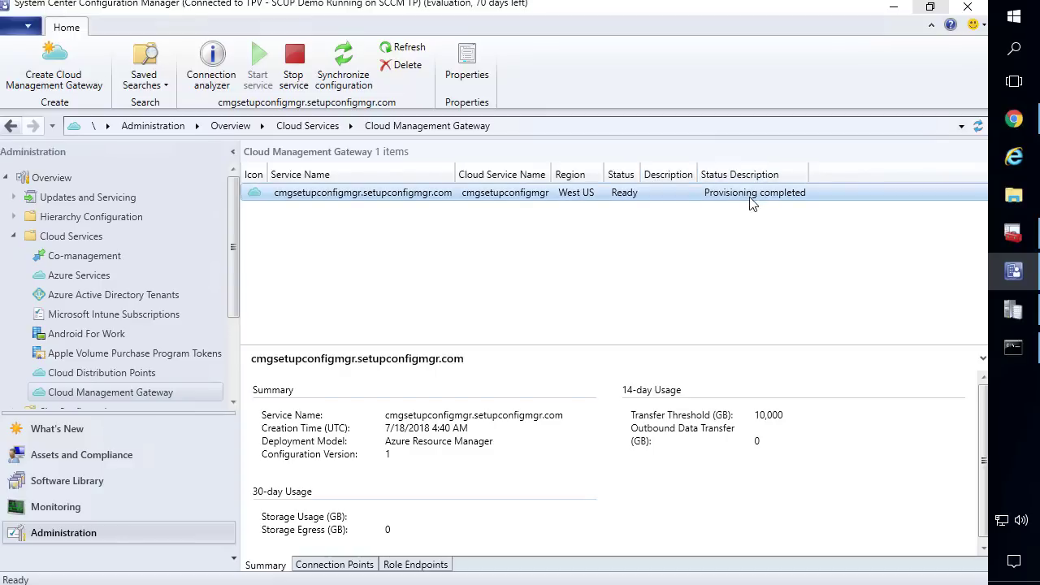
right_click(344, 191)
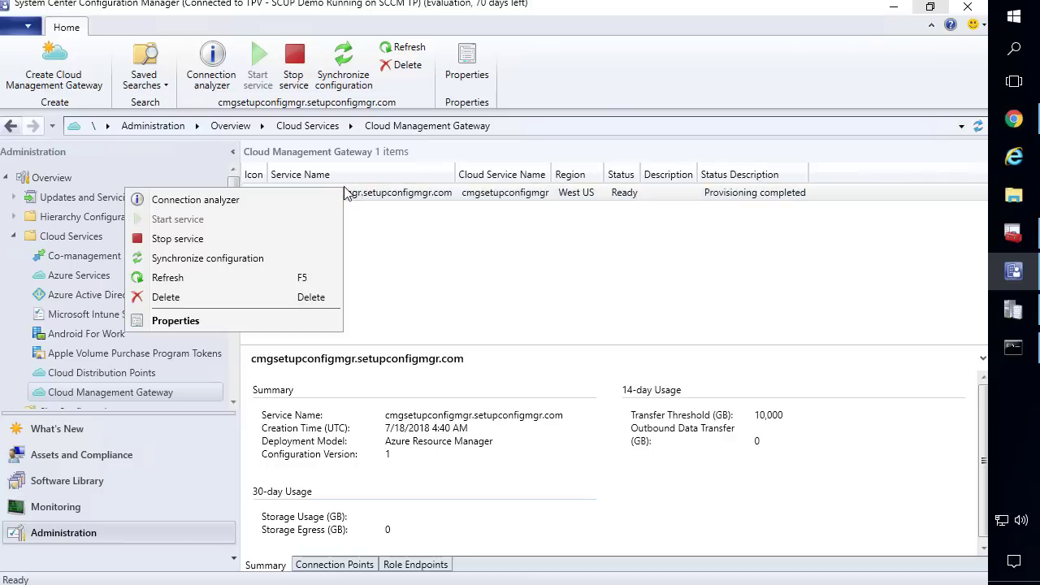
On the gateway's Settings tab, enable cloud distribution point and disable client certificate revocation verification, applying both
left_click(210, 320)
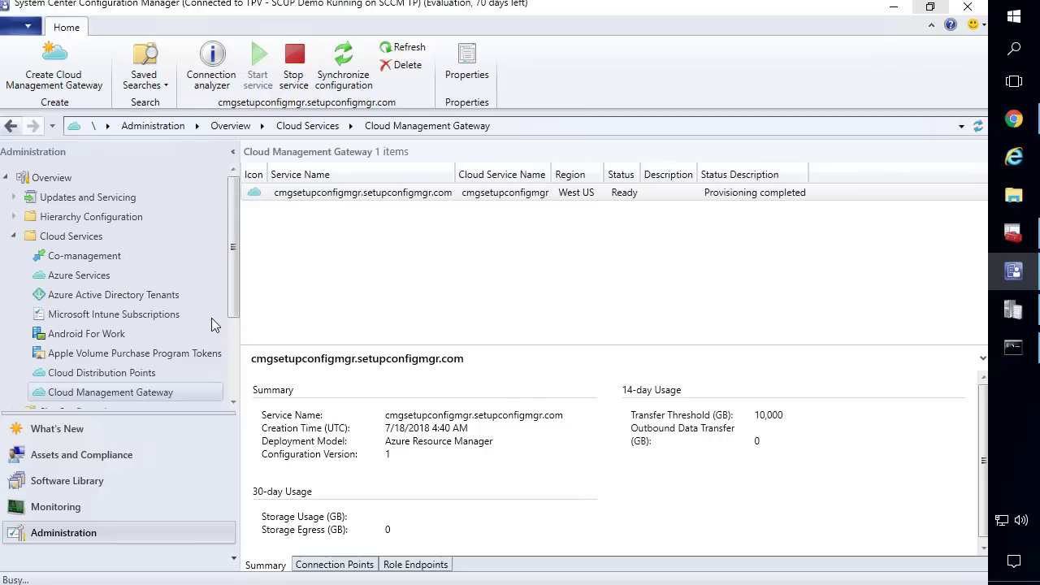
left_click_drag(427, 18, 375, 23)
left_click(274, 55)
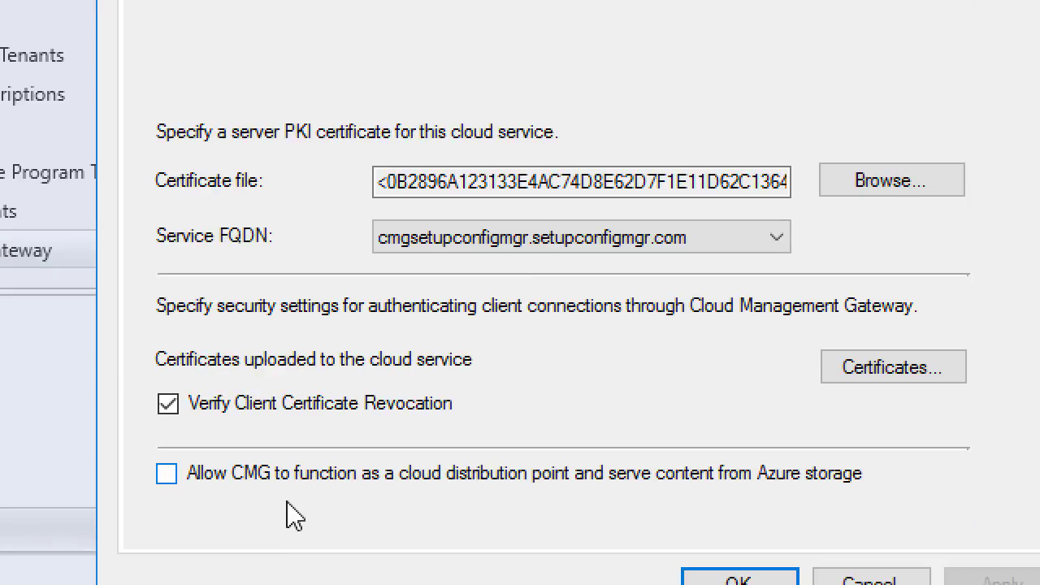
left_click(303, 478)
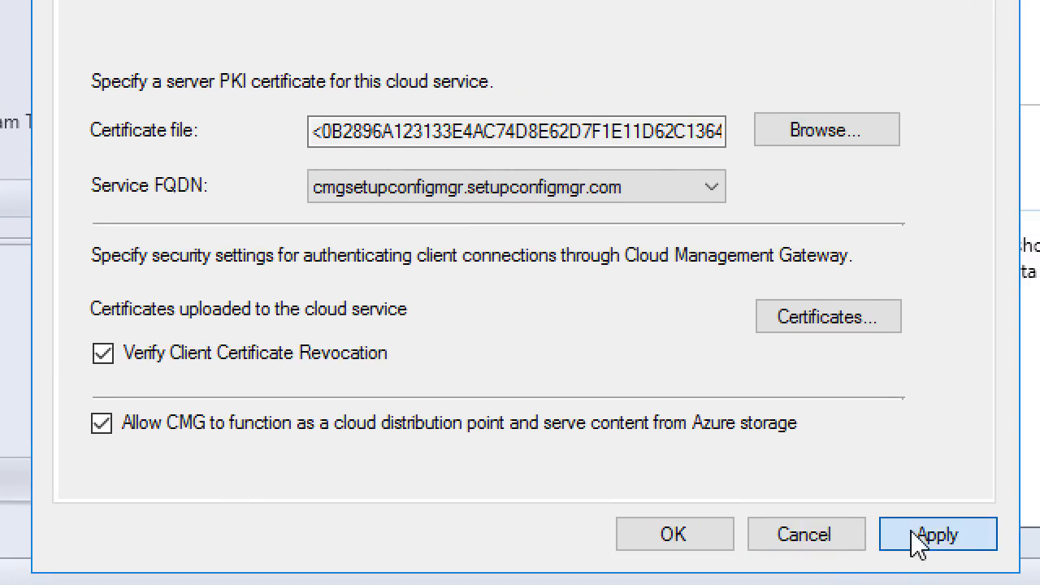
left_click(918, 544)
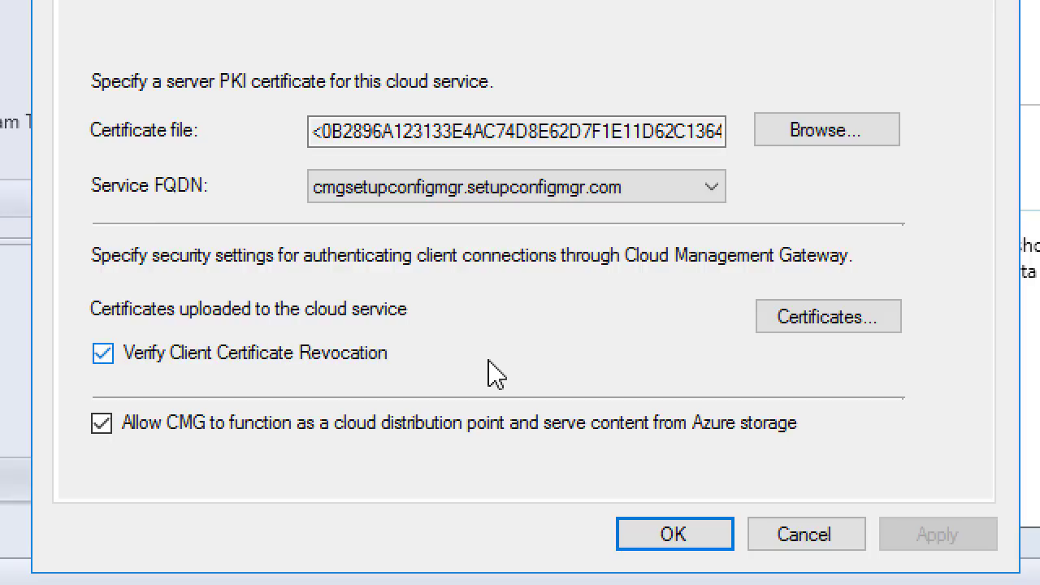
left_click(140, 357)
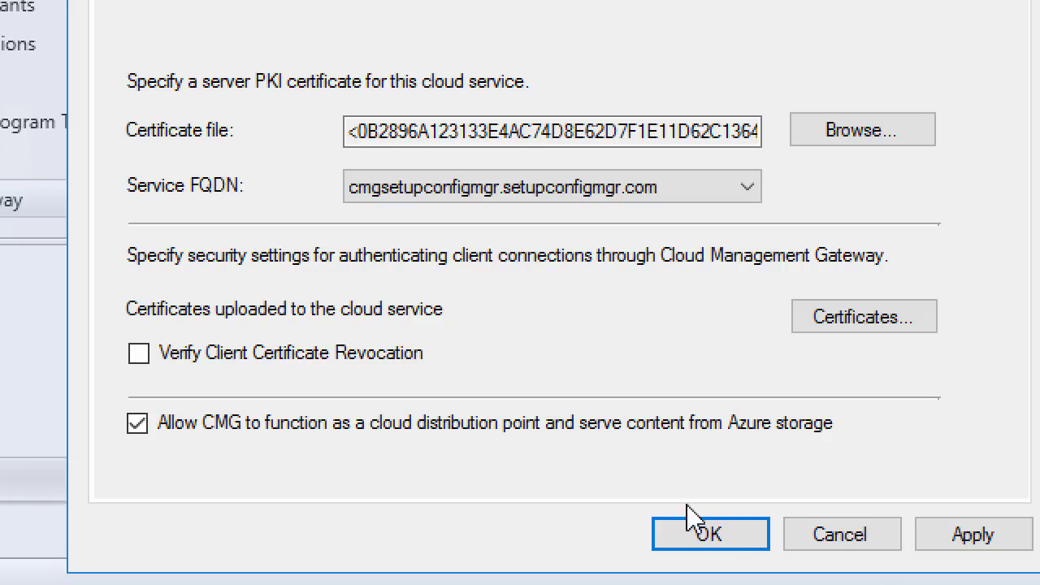
left_click(980, 544)
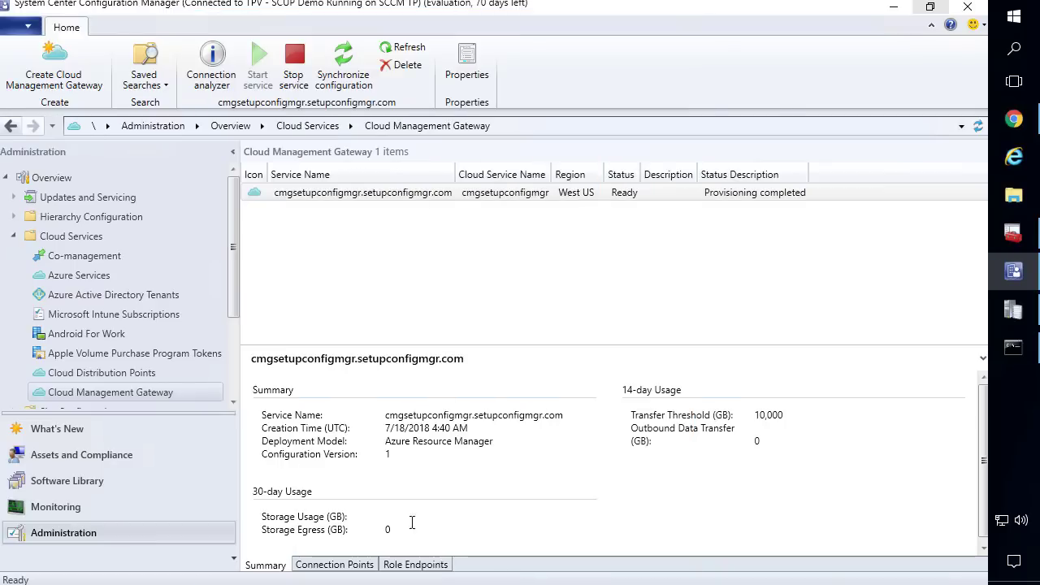
Confirm the gateway properties with OK and show the Site Configuration > Sites list
left_click(541, 560)
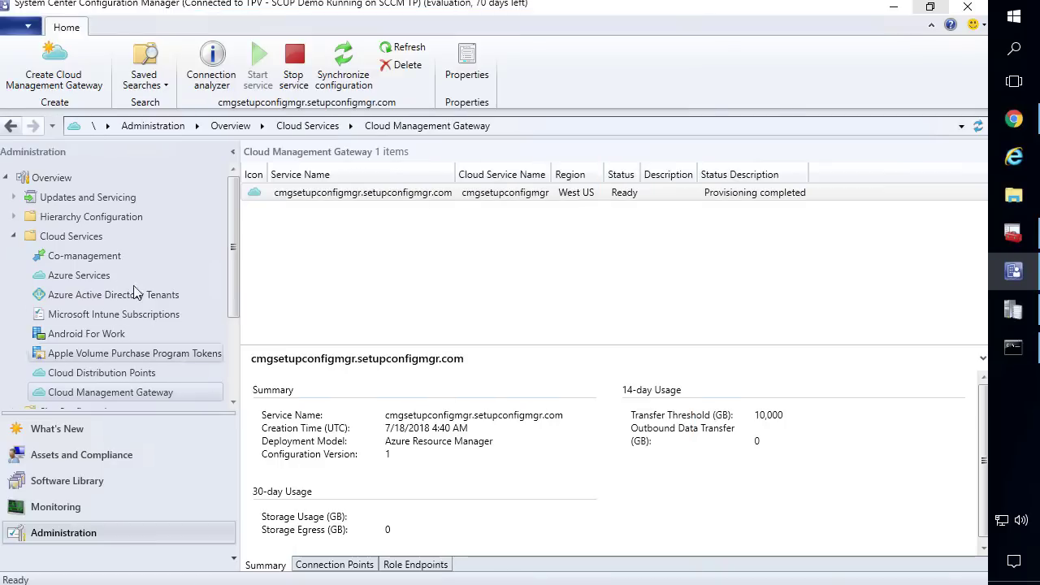
scroll(122, 293, "down", 3)
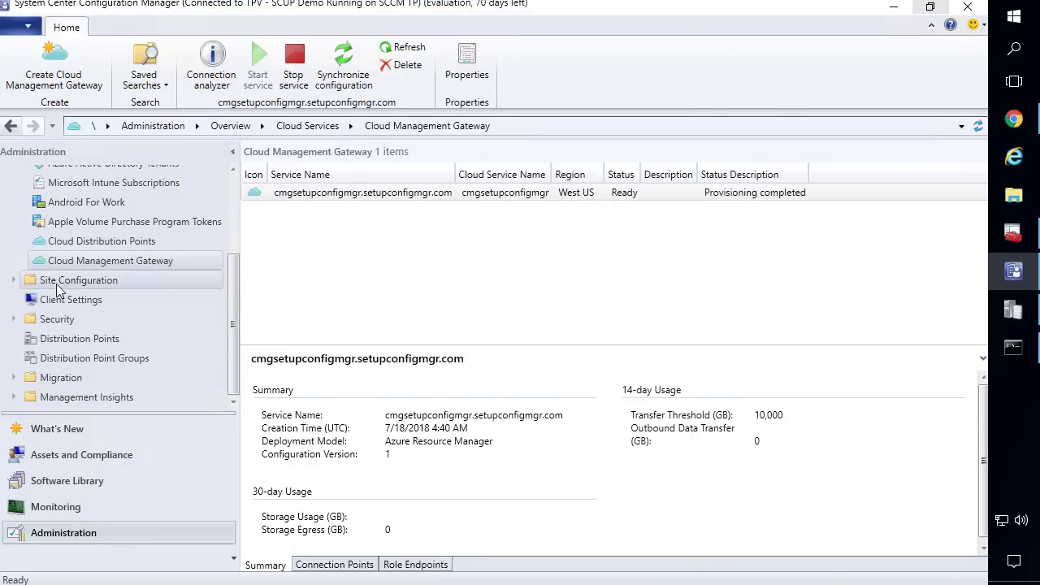
left_click(78, 280)
left_click(58, 300)
Review the TPV site's client CRL checking on Client Computer Communication, leaving it enabled, and cancel
left_click(363, 220)
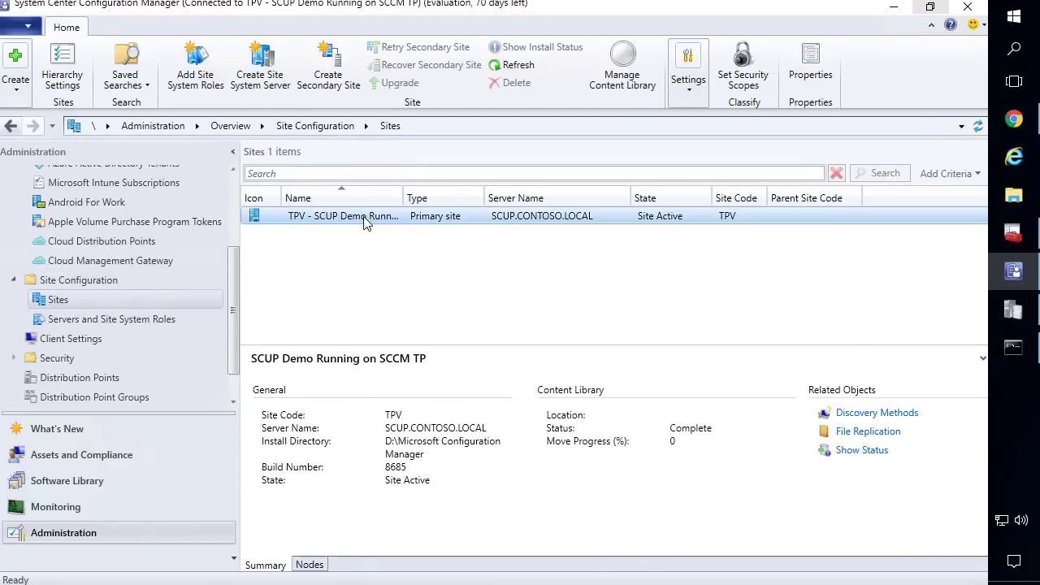
right_click(364, 220)
left_click(258, 556)
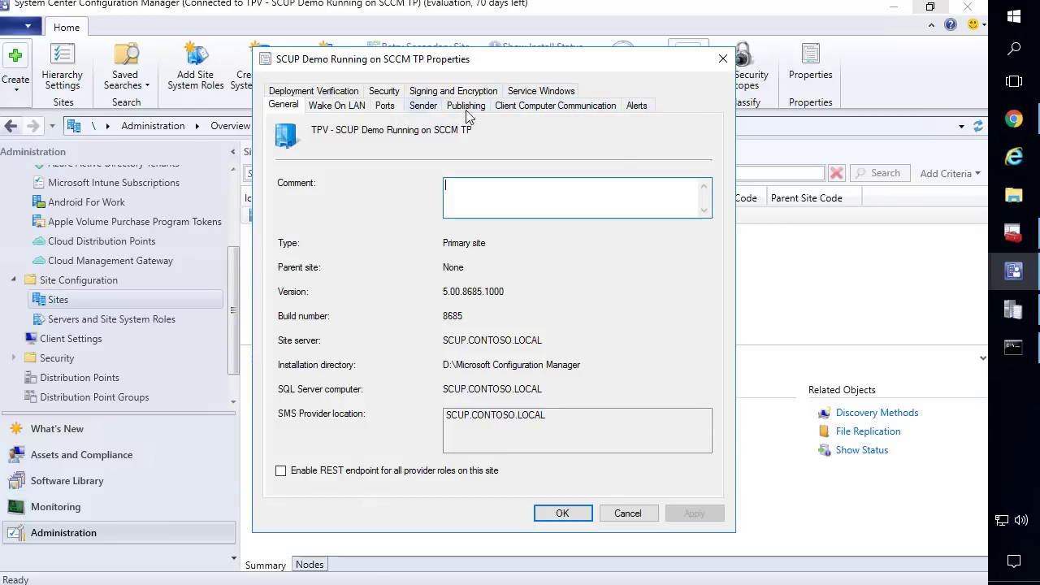
left_click(510, 110)
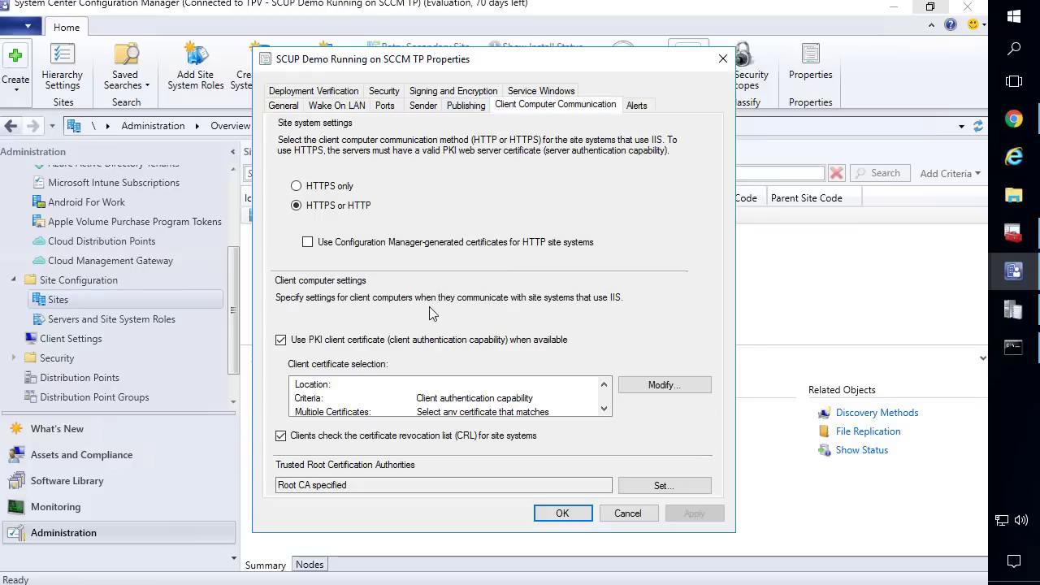
left_click(352, 435)
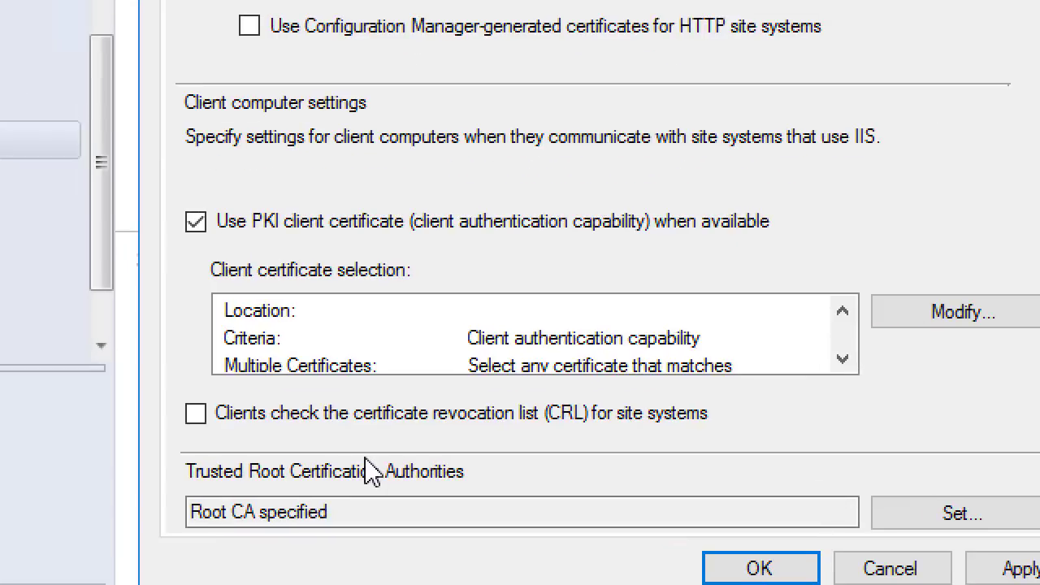
left_click(367, 413)
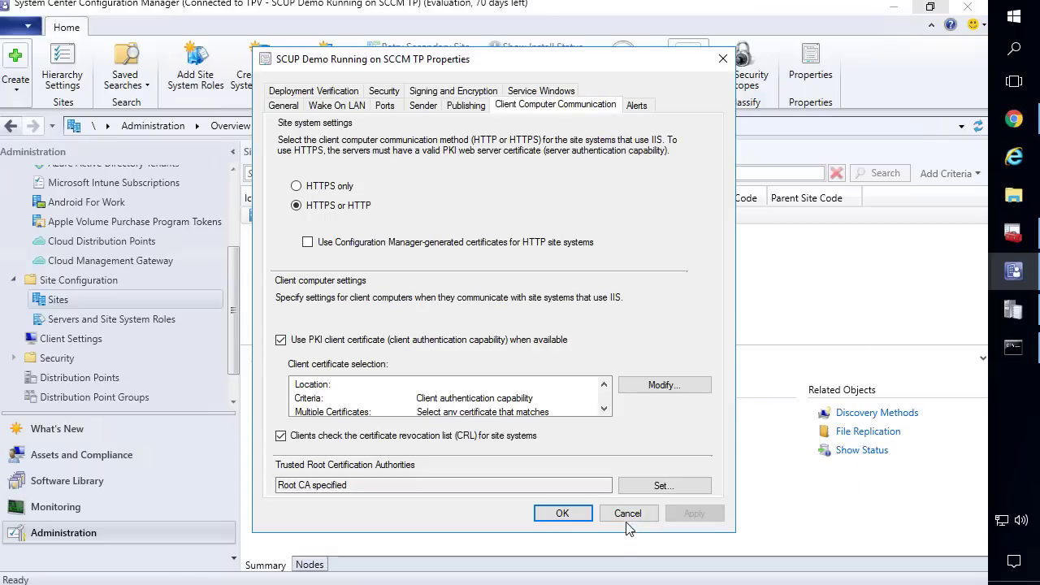
left_click(890, 568)
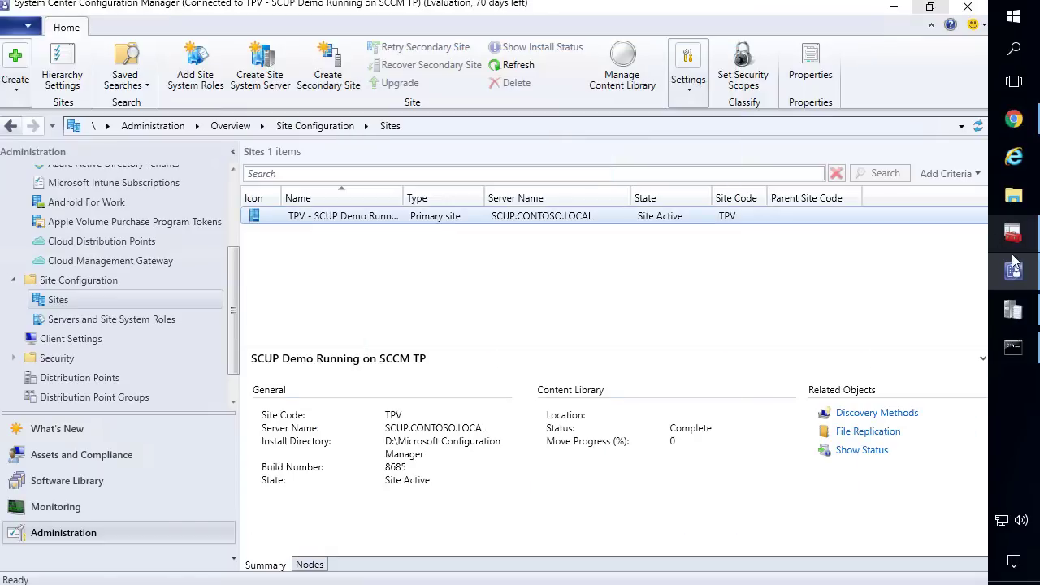
mouse_move(1020, 242)
left_click(894, 208)
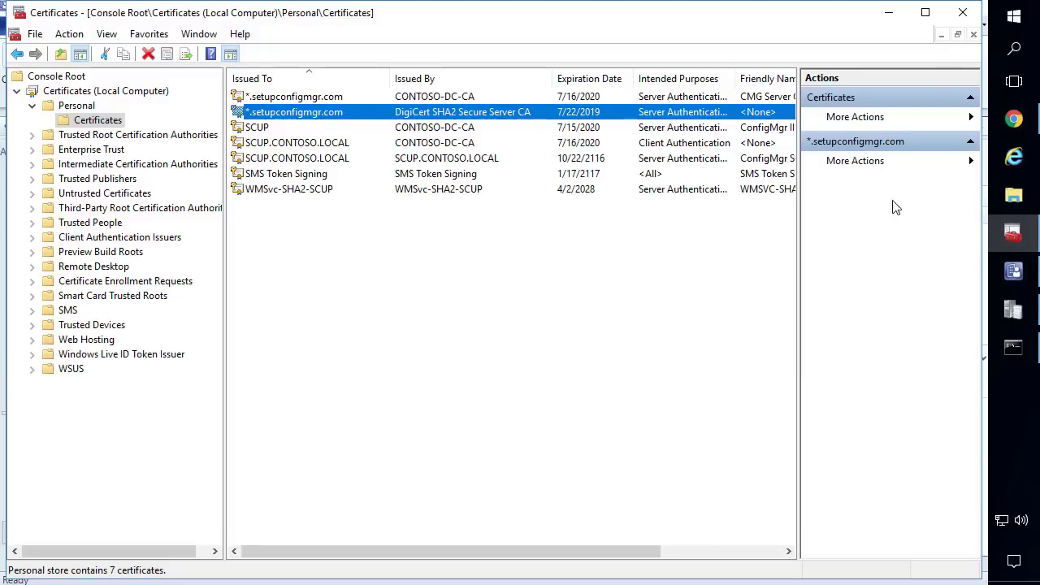
double_click(456, 114)
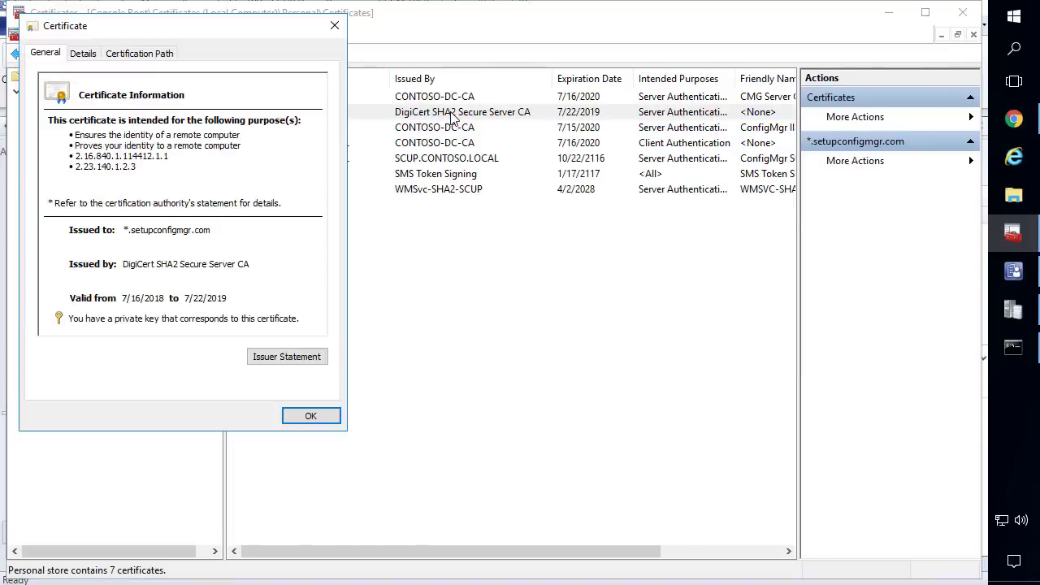
left_click(83, 54)
left_click(116, 174)
scroll(114, 173, "down", 4)
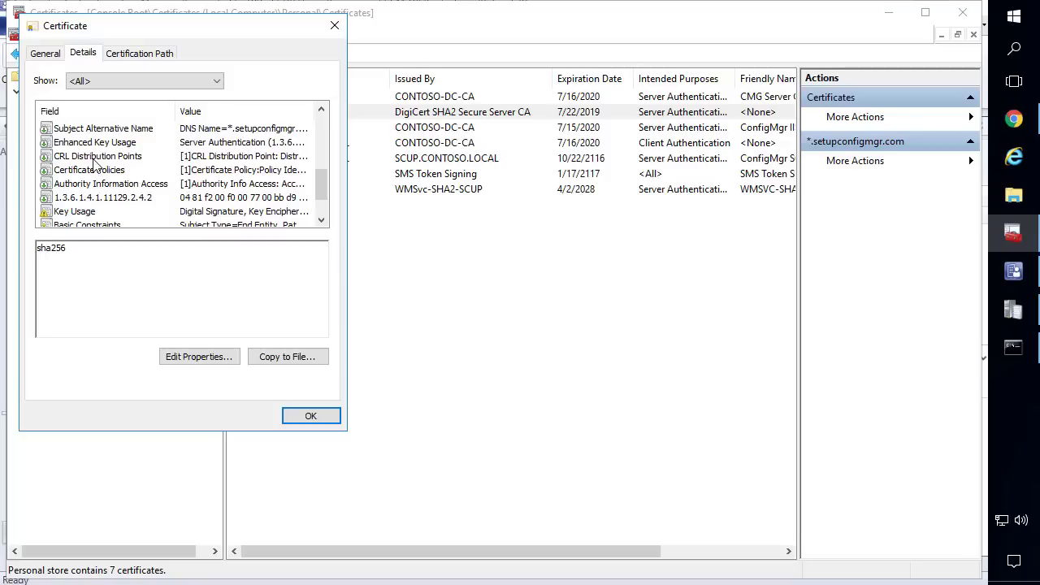
left_click(96, 156)
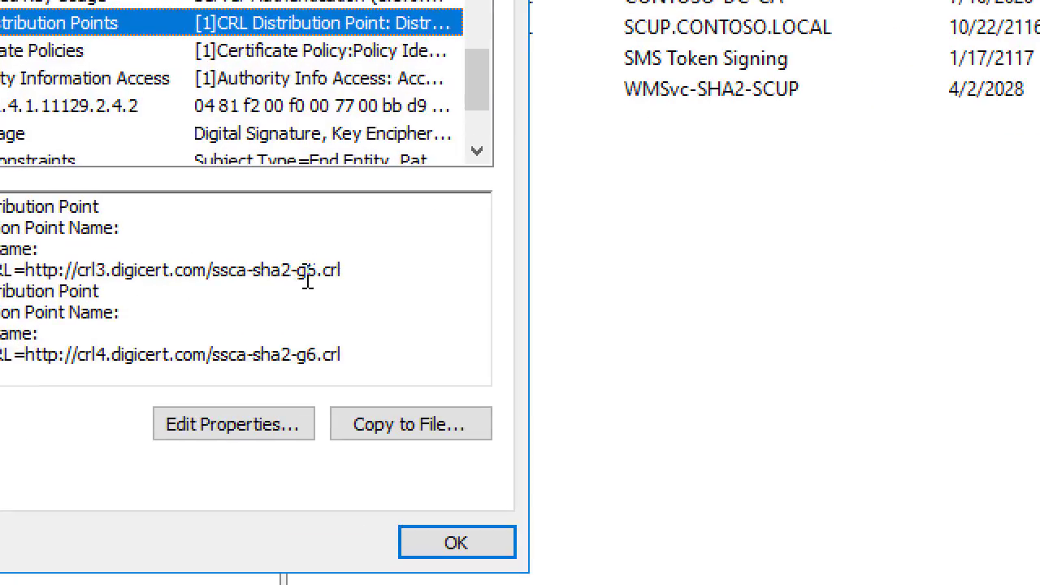
left_click(265, 283)
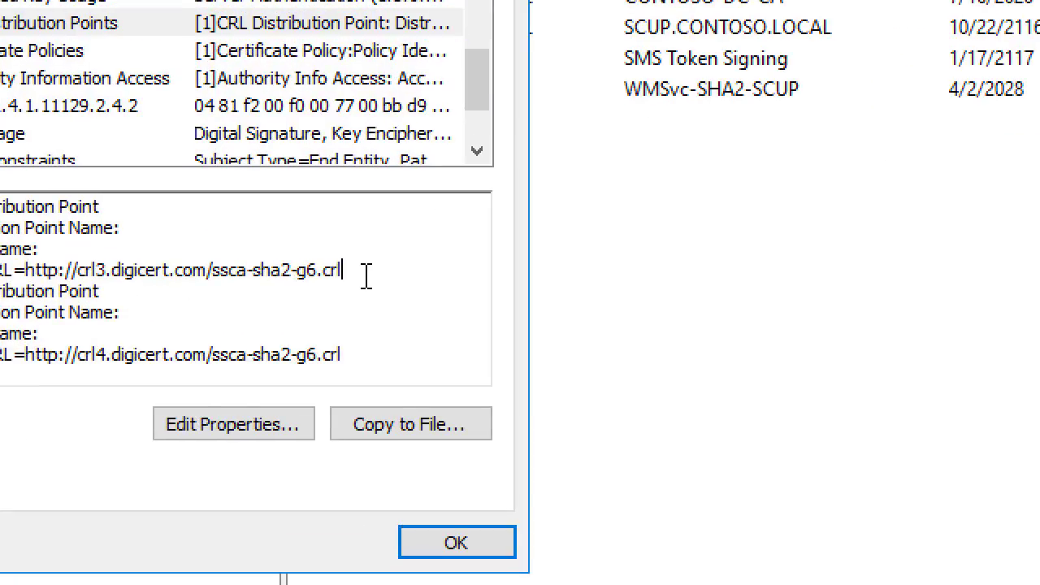
left_click_drag(366, 276, 152, 276)
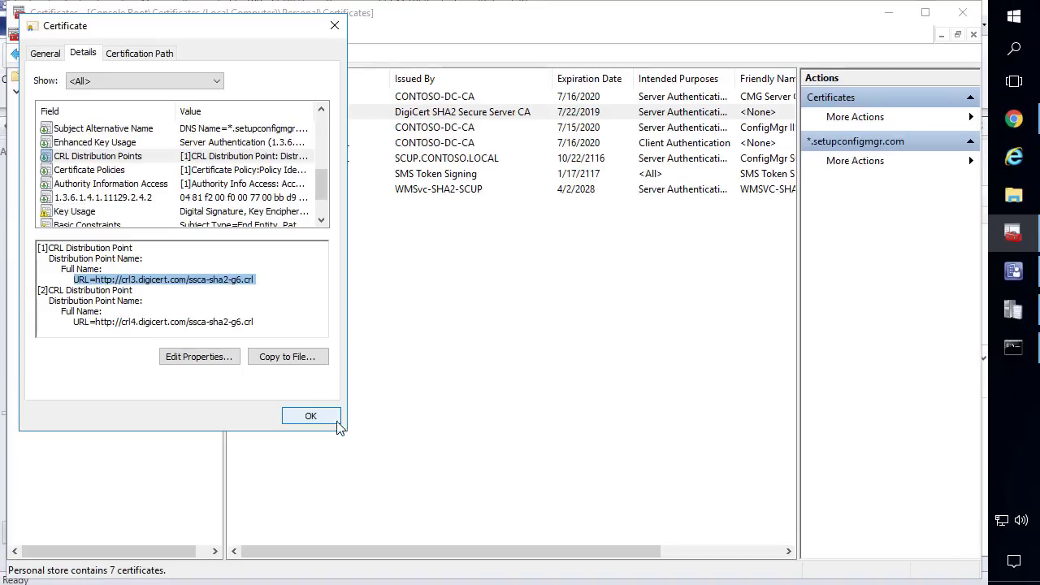
left_click(623, 543)
left_click(888, 12)
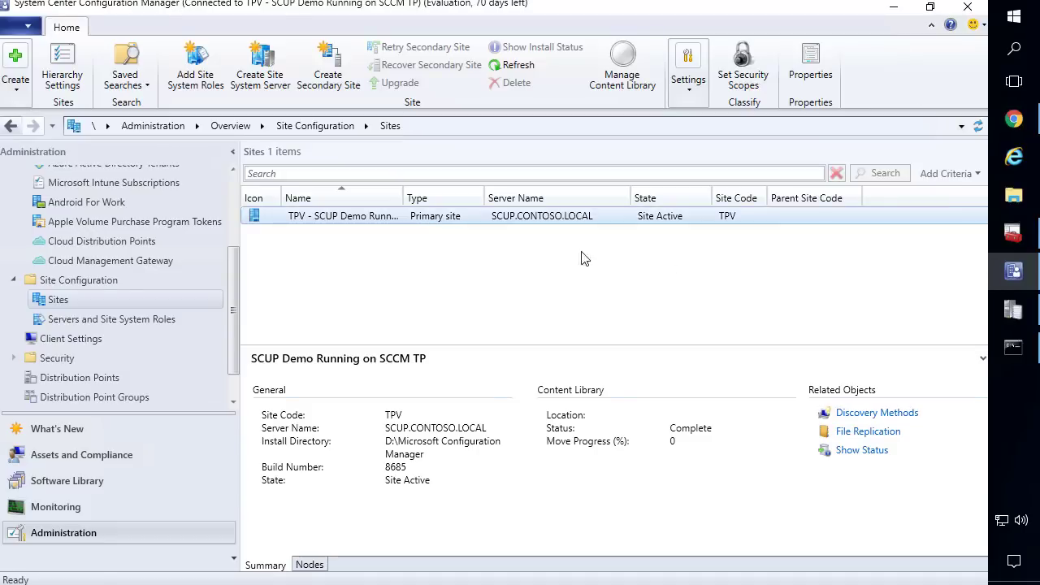
Navigate to Cloud Services > Cloud Management Gateway
scroll(106, 281, "up", 3)
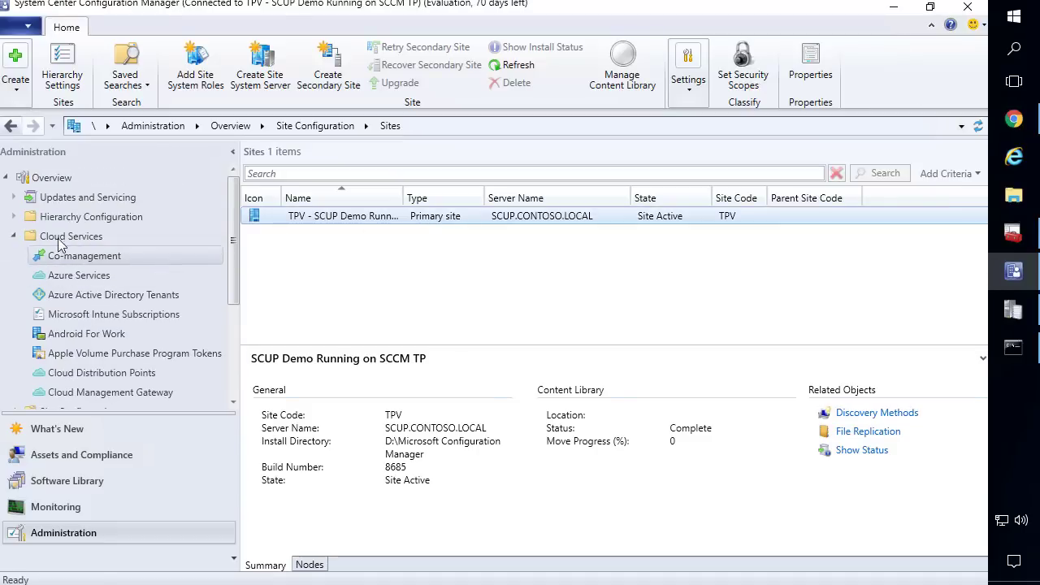
left_click(13, 236)
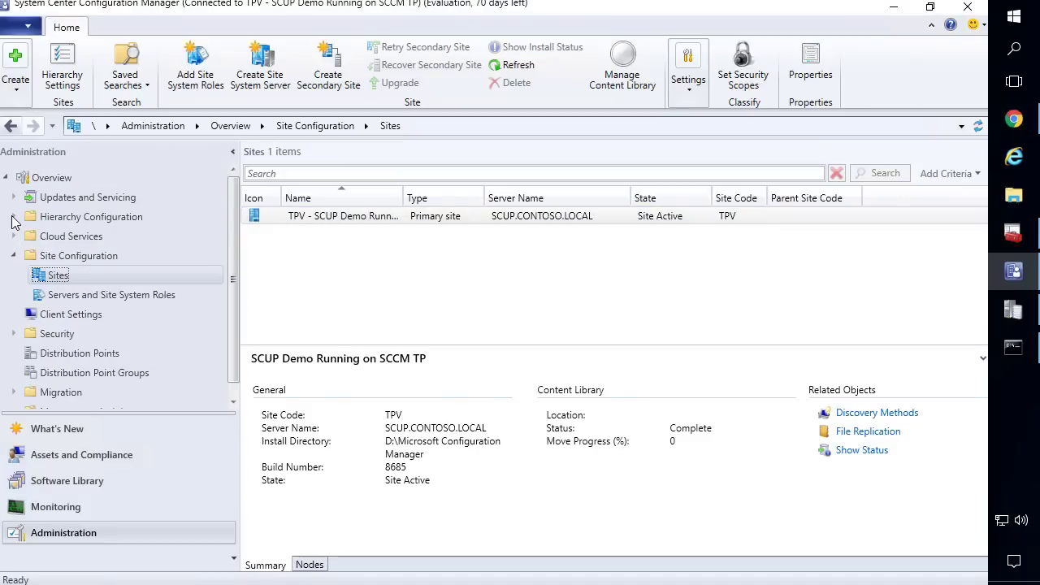
left_click(13, 217)
left_click(13, 218)
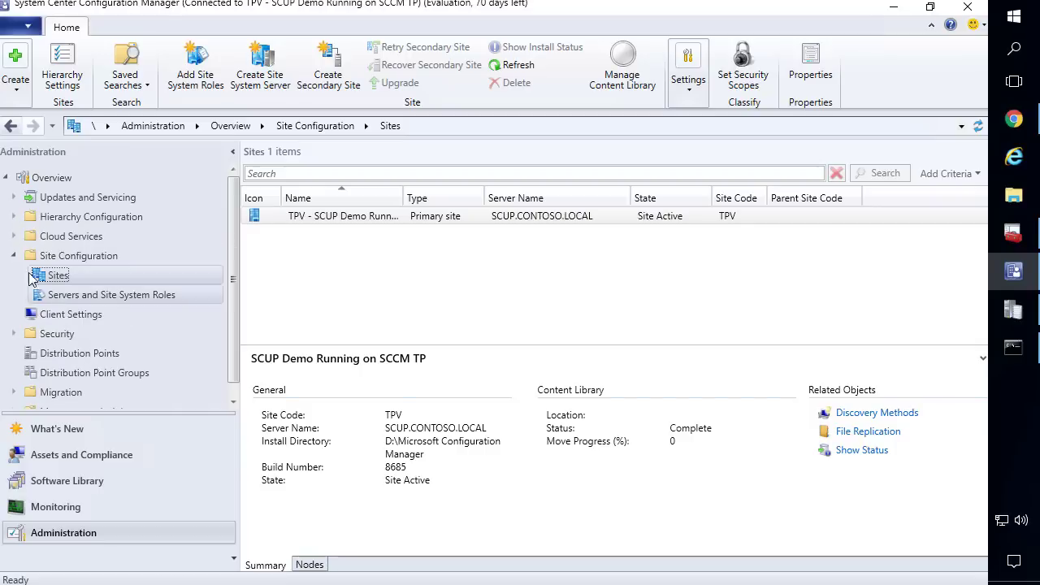
left_click(13, 237)
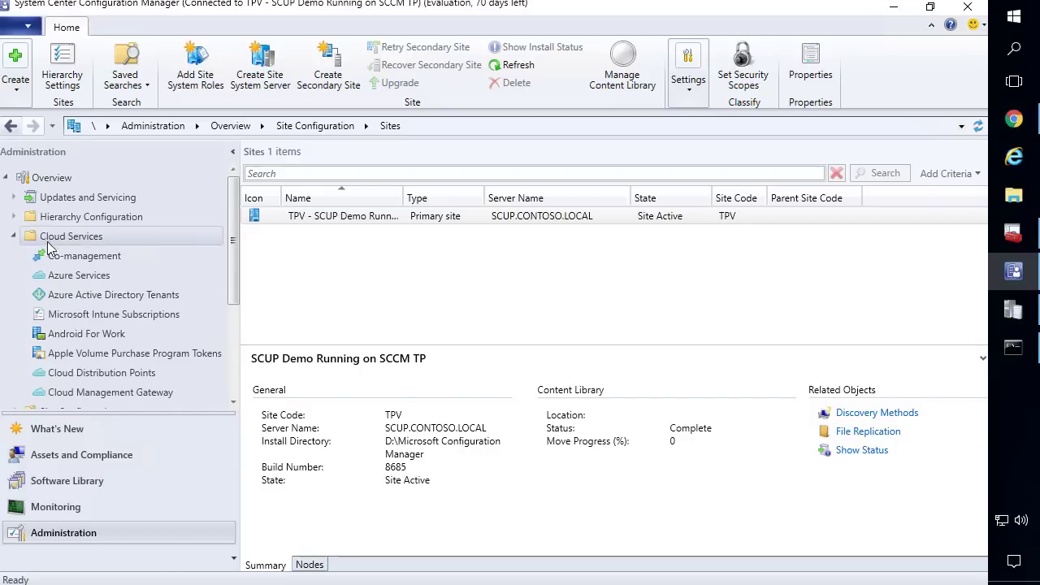
left_click(122, 393)
Open the cmgsetupconfigmgr gateway's properties on the Settings tab
left_click(341, 203)
right_click(341, 203)
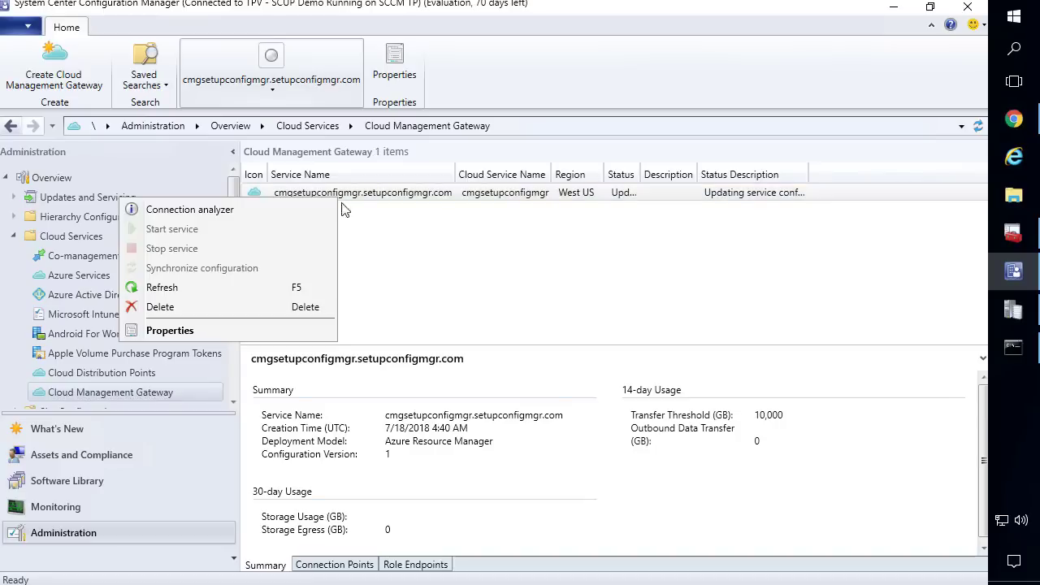
left_click(210, 329)
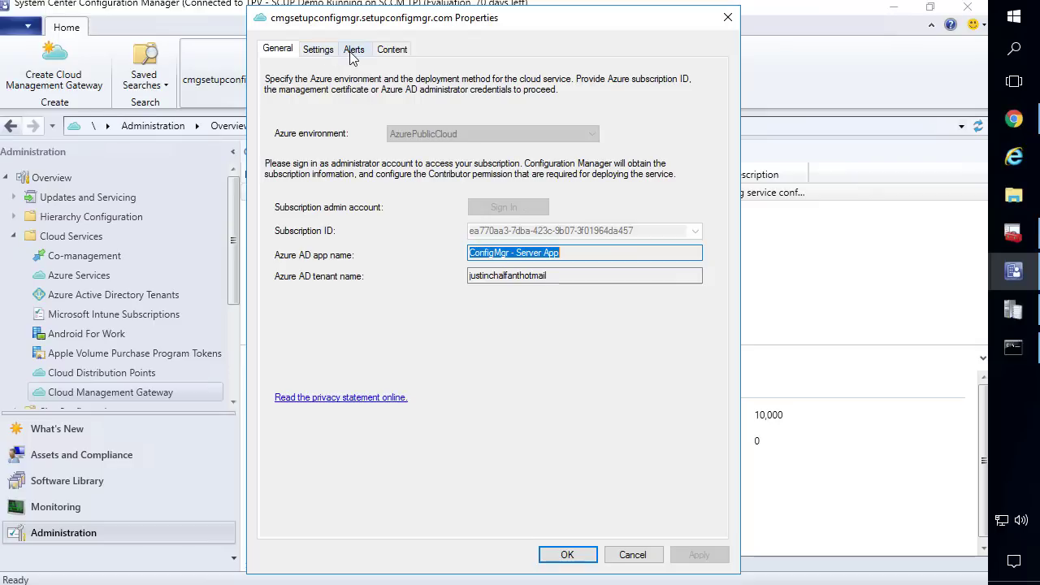
left_click(354, 50)
left_click(318, 50)
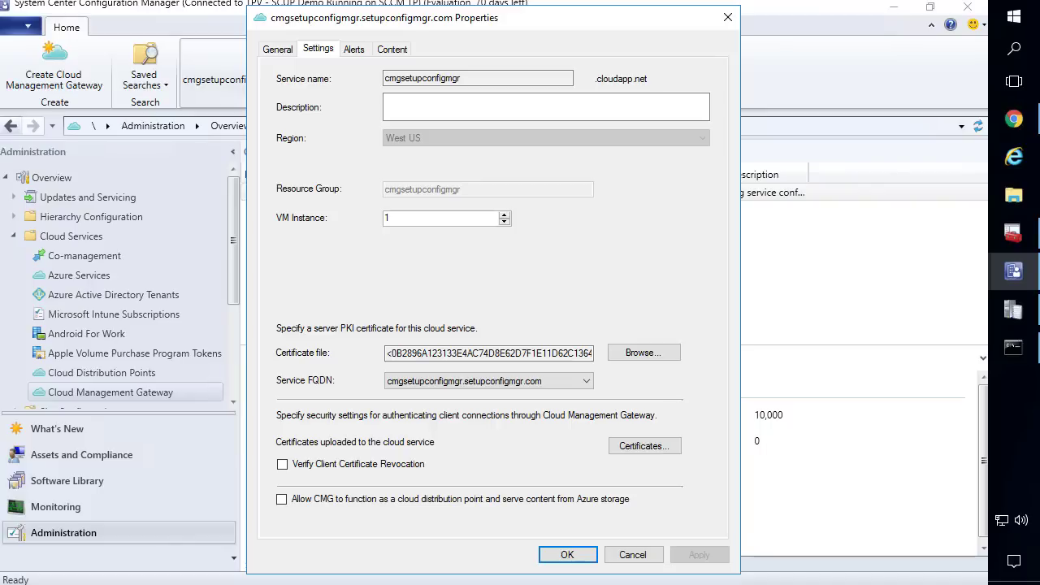
Close the gateway properties and widen the Status column to read the full status description
left_click(568, 554)
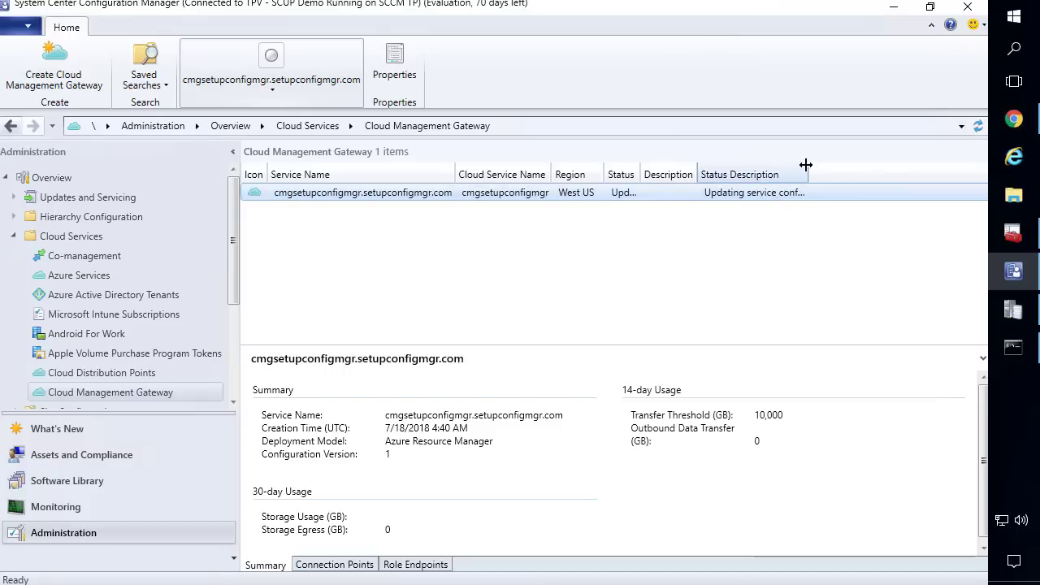
left_click_drag(819, 170, 864, 171)
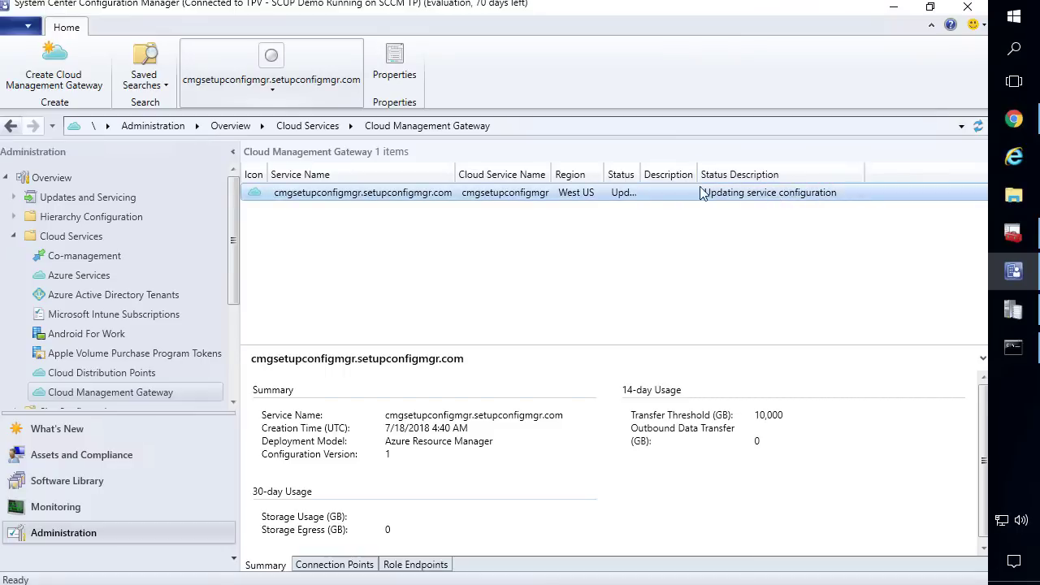
left_click_drag(642, 174, 697, 180)
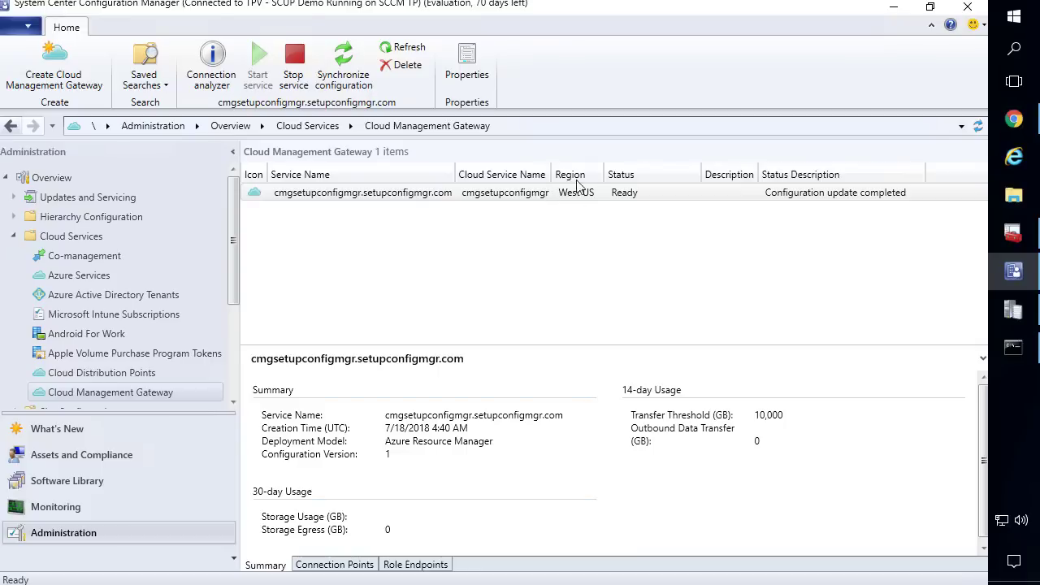
Turn on 'Allow CMG to function as a cloud distribution point' in the gateway's Settings and apply
right_click(421, 195)
left_click(317, 326)
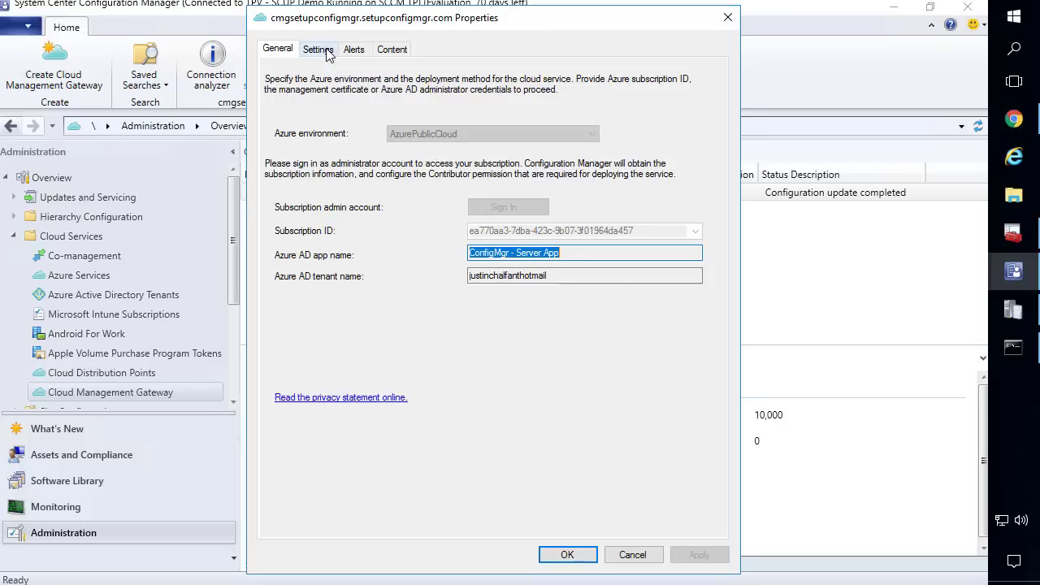
left_click(318, 49)
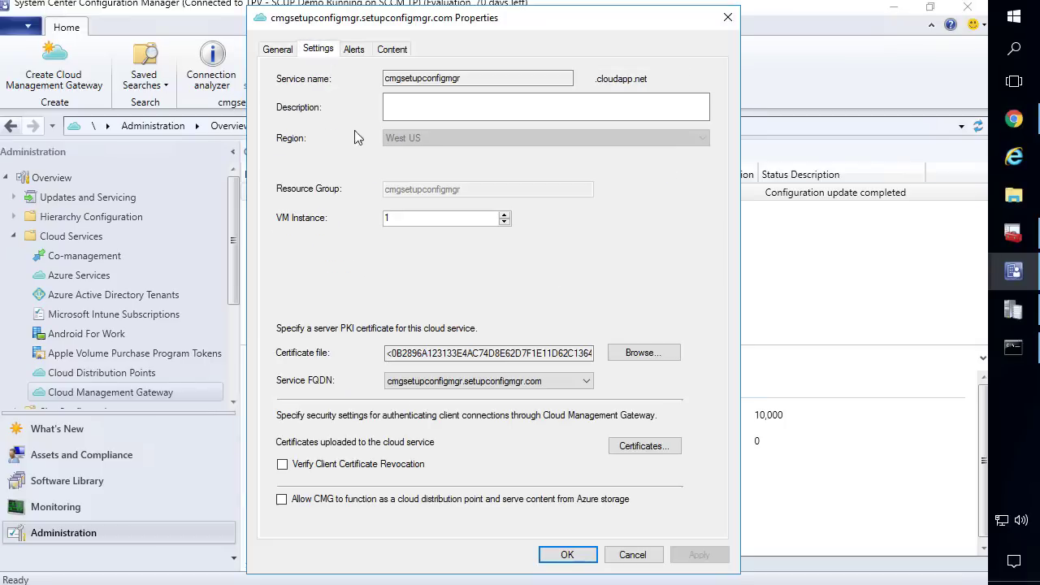
left_click(282, 499)
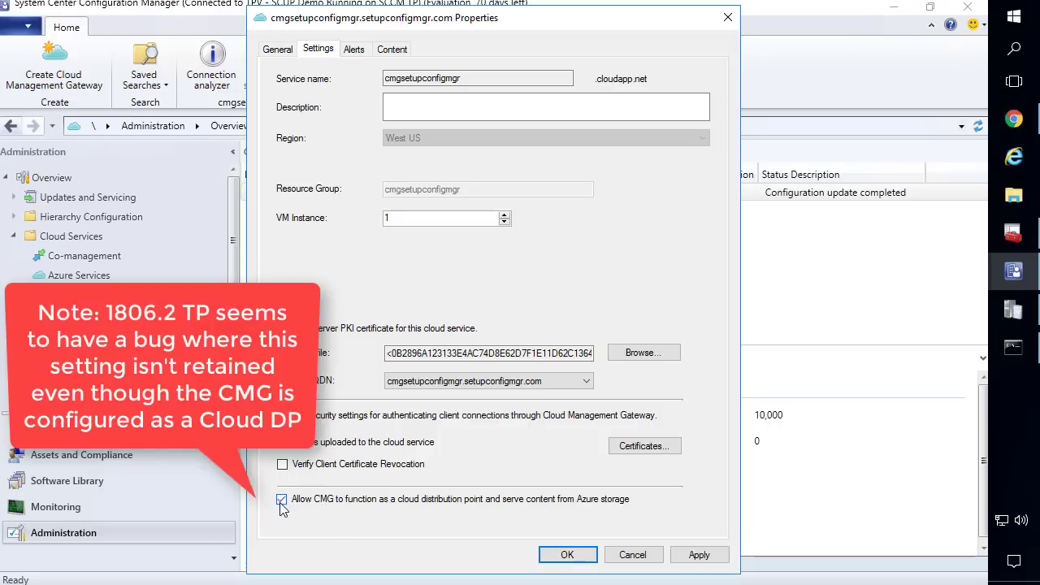
left_click(710, 557)
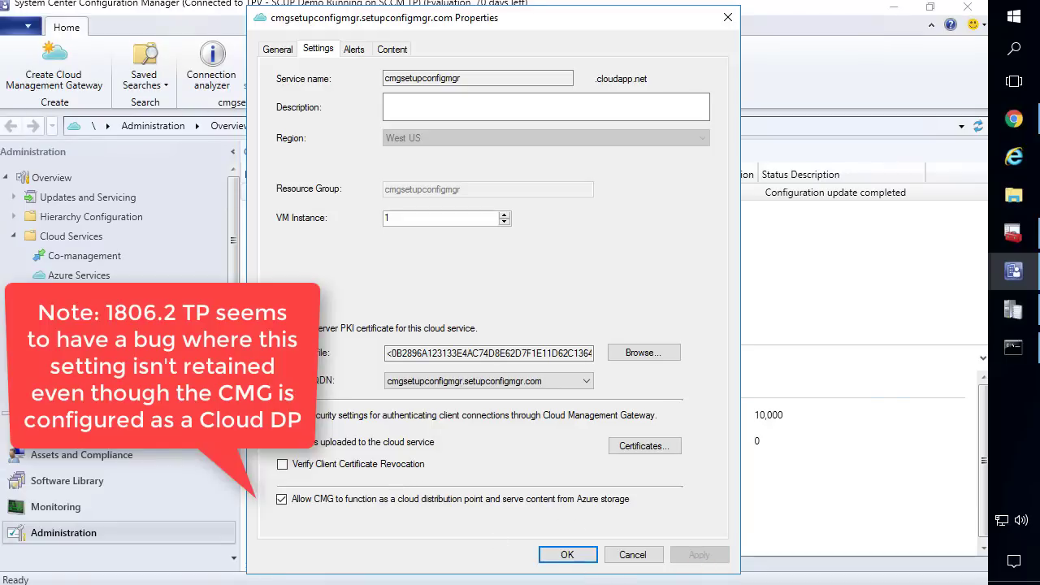
left_click(567, 554)
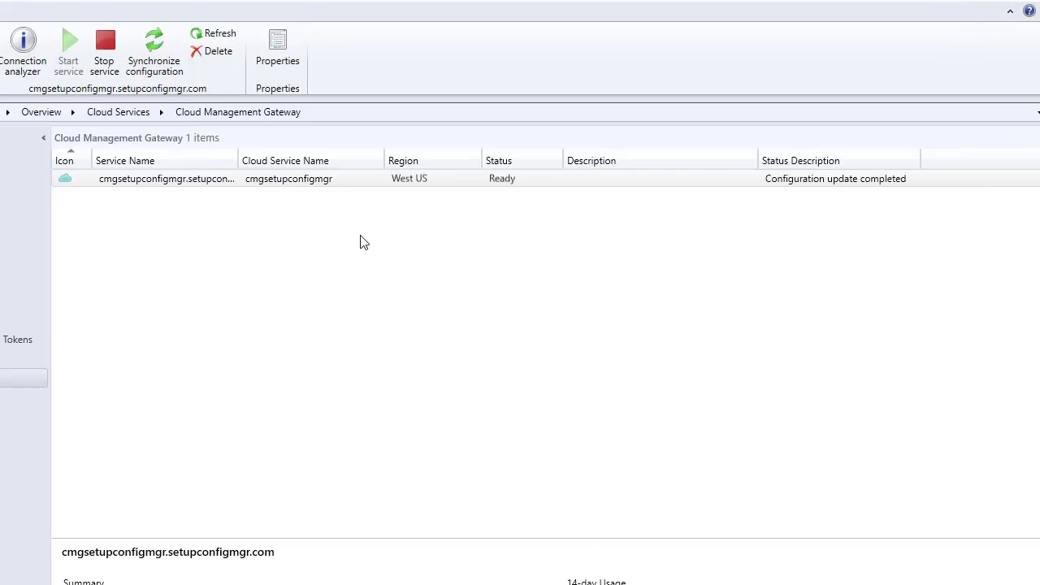
right_click(300, 230)
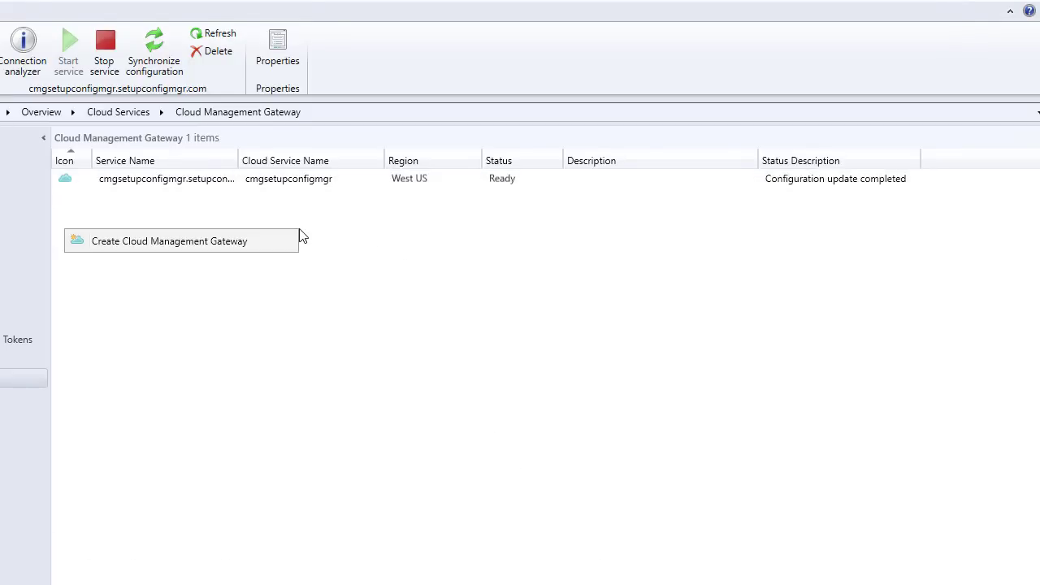
left_click(187, 248)
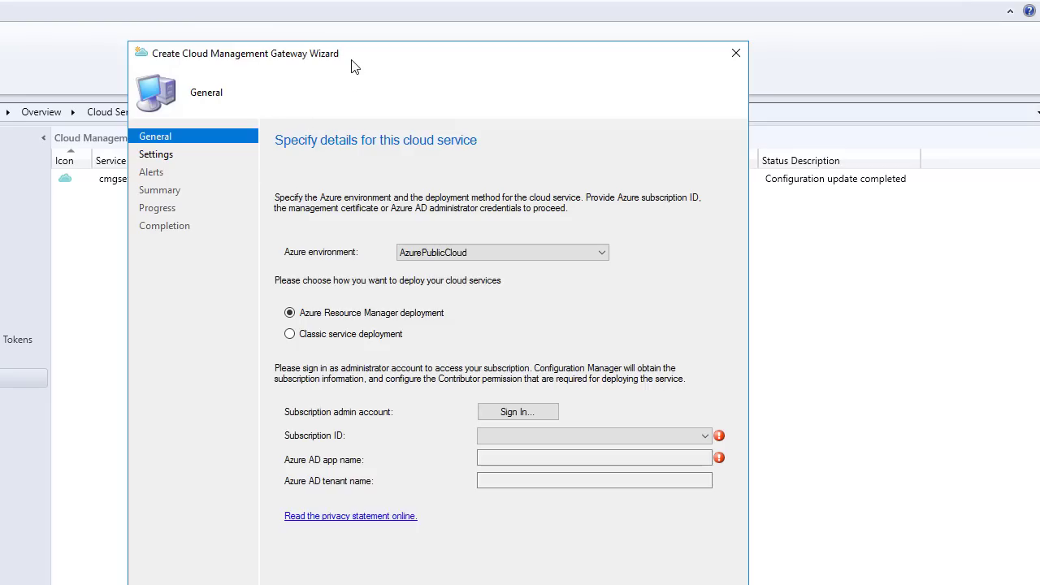
left_click_drag(352, 60, 285, 24)
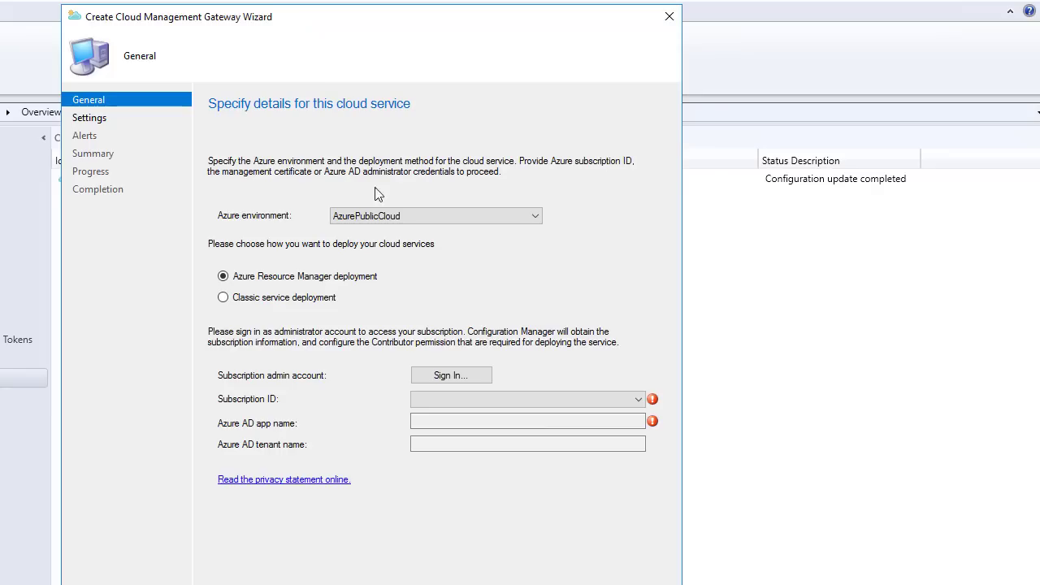
left_click(451, 375)
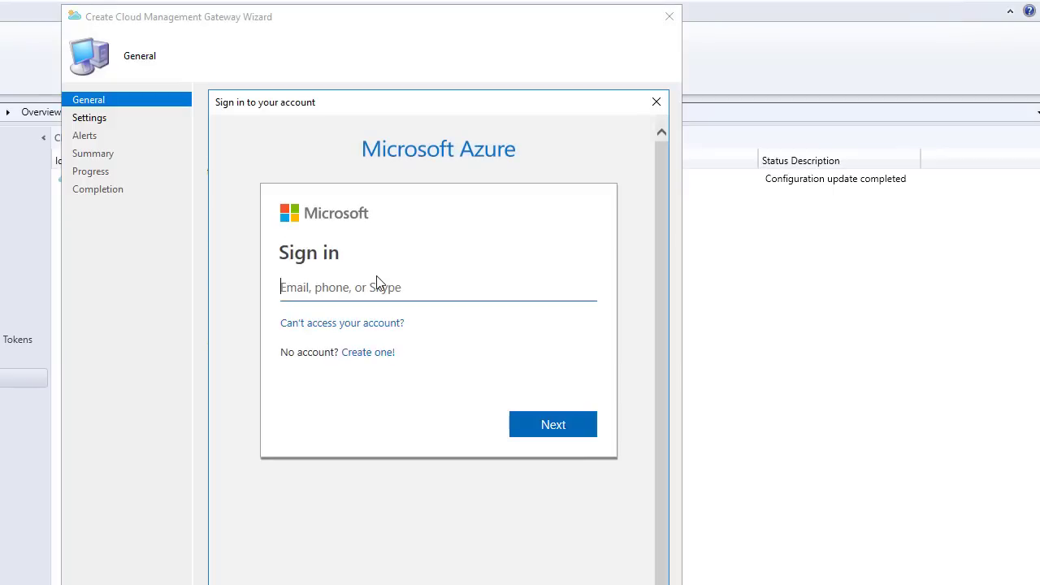
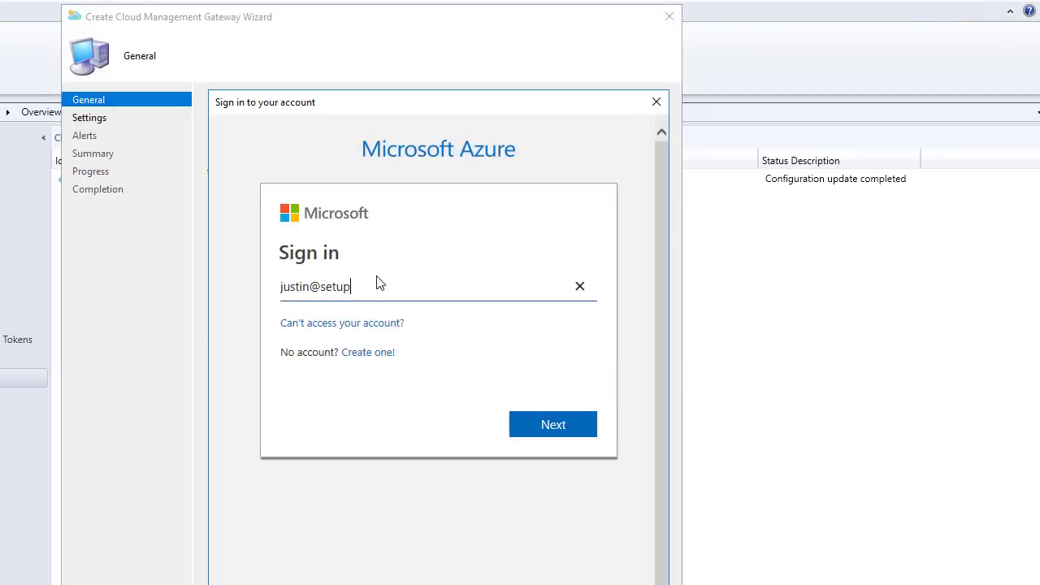
key("Return")
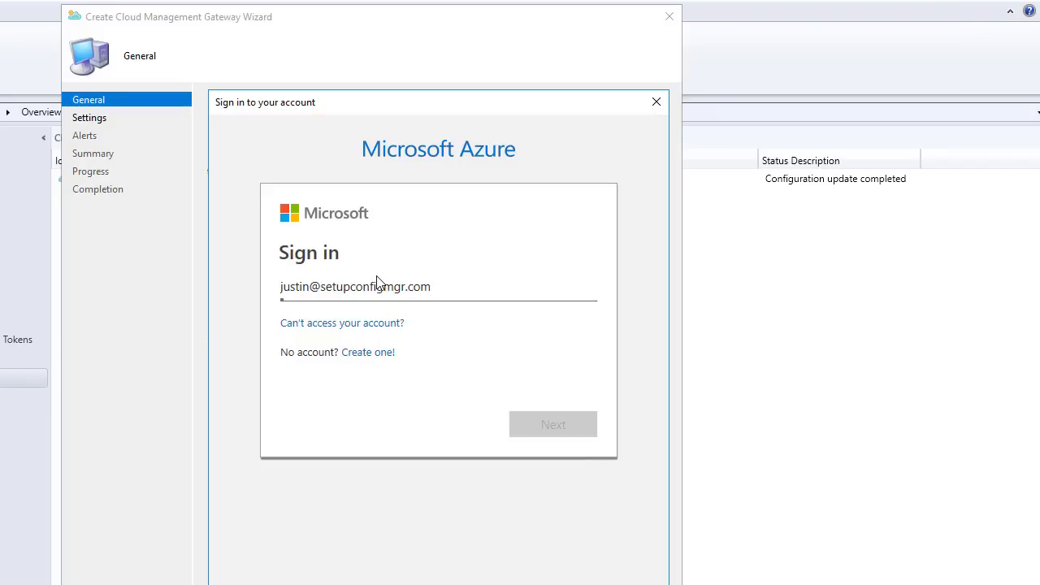
type("••••••••••")
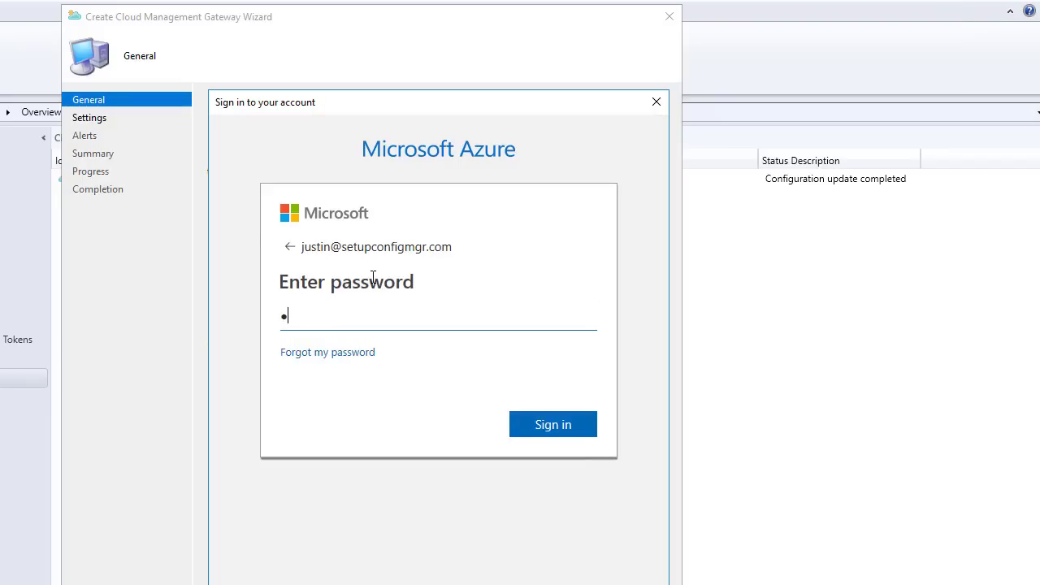
type("••")
key("Return")
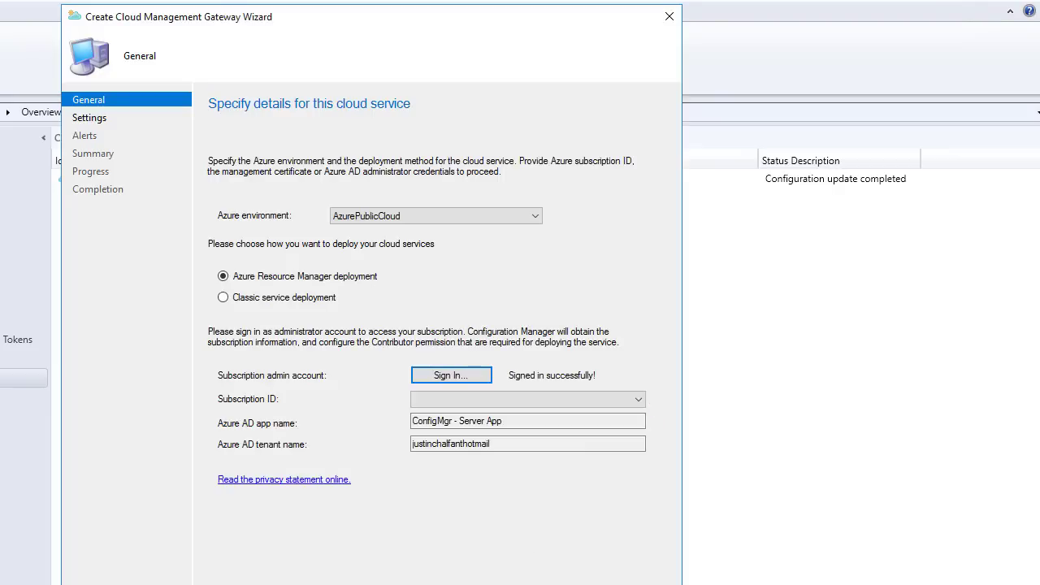
left_click(481, 584)
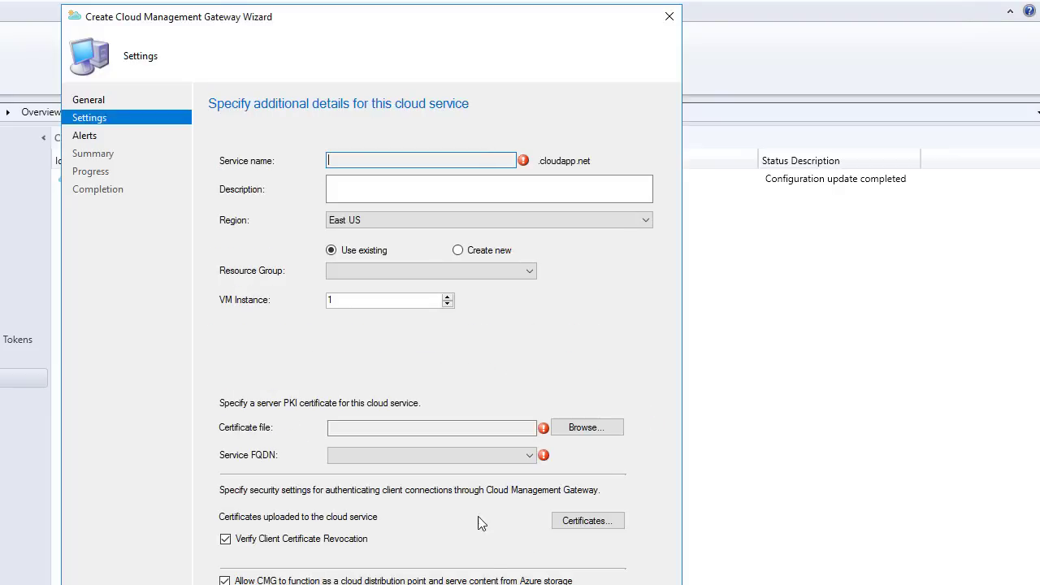
left_click_drag(329, 16, 330, 3)
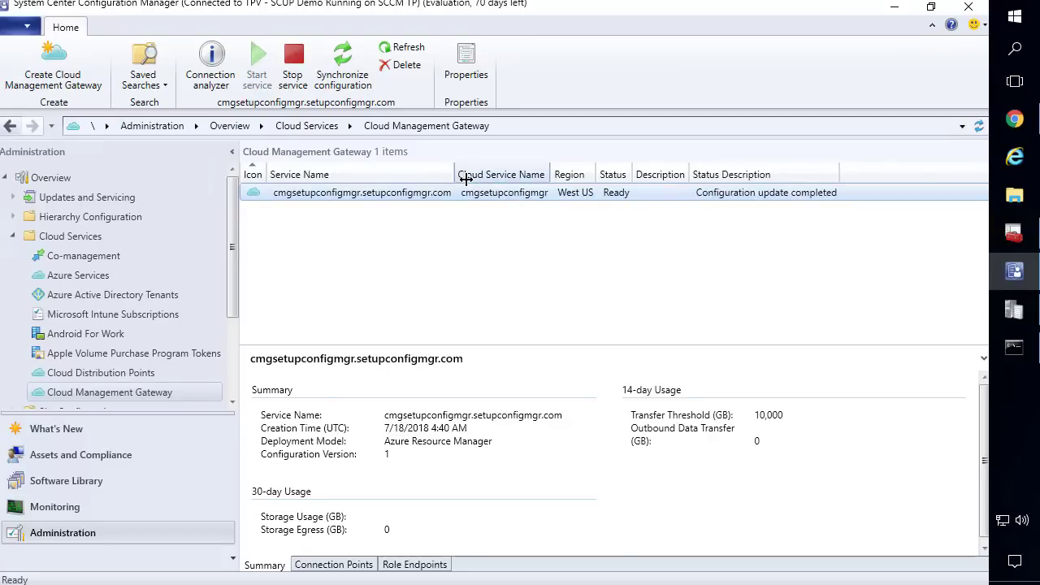
Open Site Configuration > Servers and Site System Roles and select SCUP.CONTOSO.LOCAL to list its 8 roles
left_click_drag(457, 177, 462, 178)
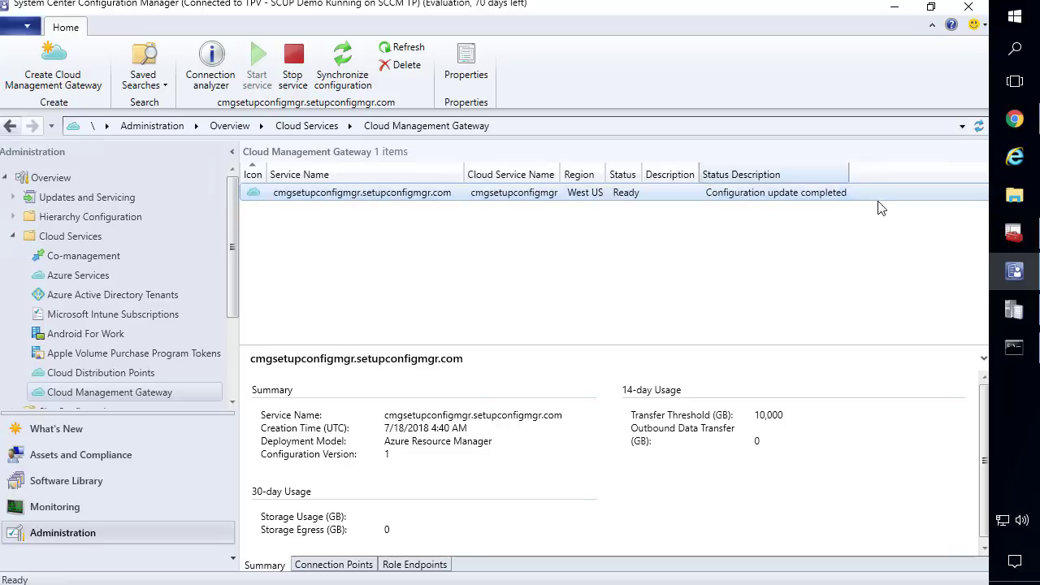
scroll(102, 325, "down", 2)
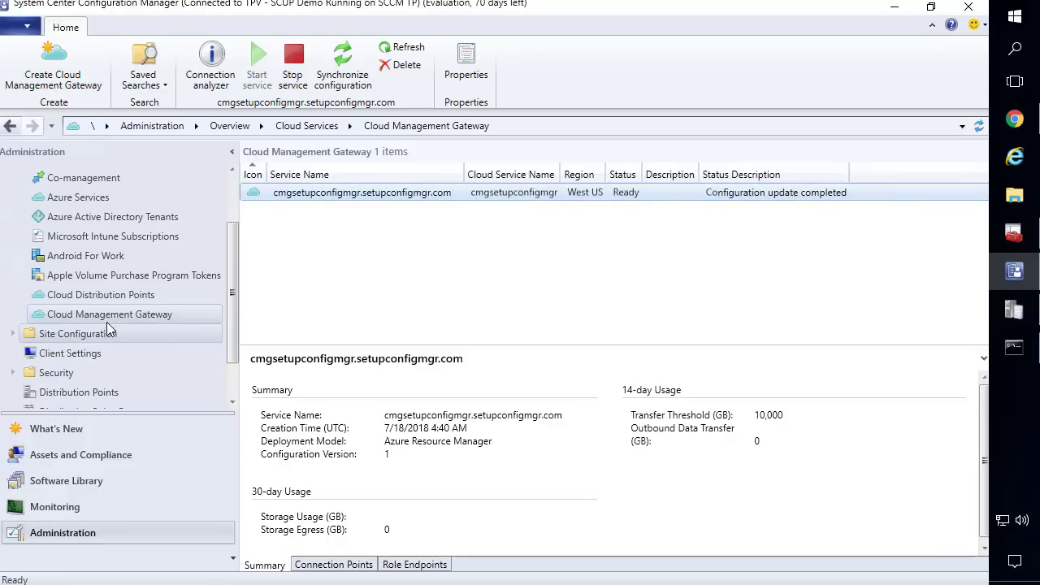
scroll(91, 314, "down", 1)
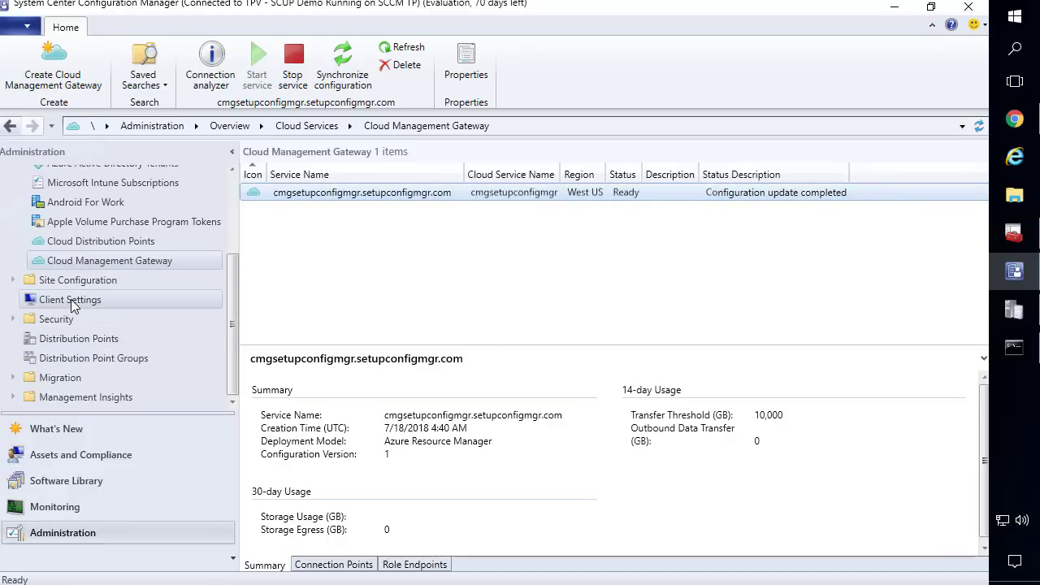
left_click(81, 279)
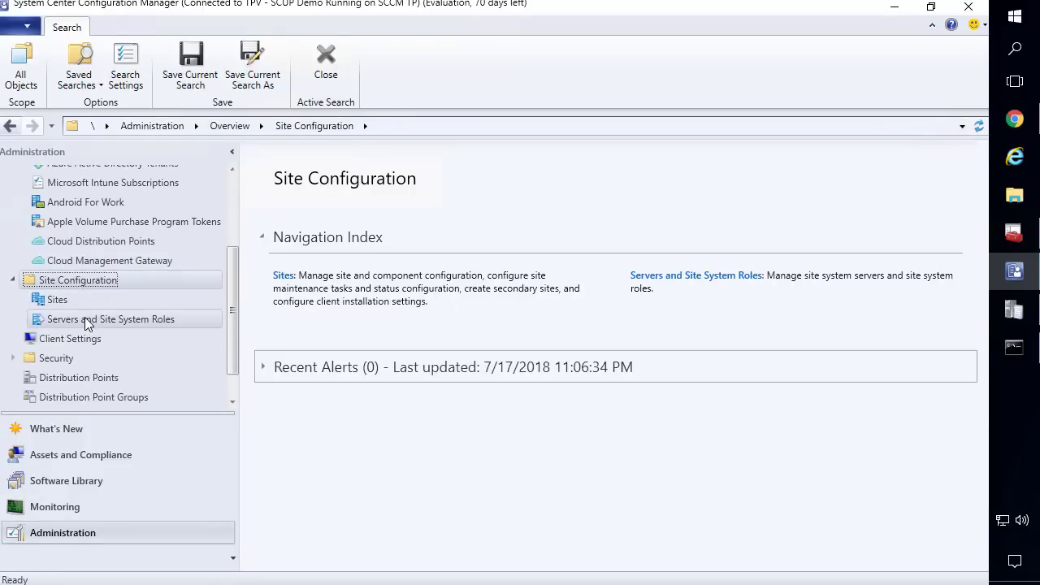
left_click(85, 319)
left_click_drag(403, 199, 487, 202)
left_click(349, 234)
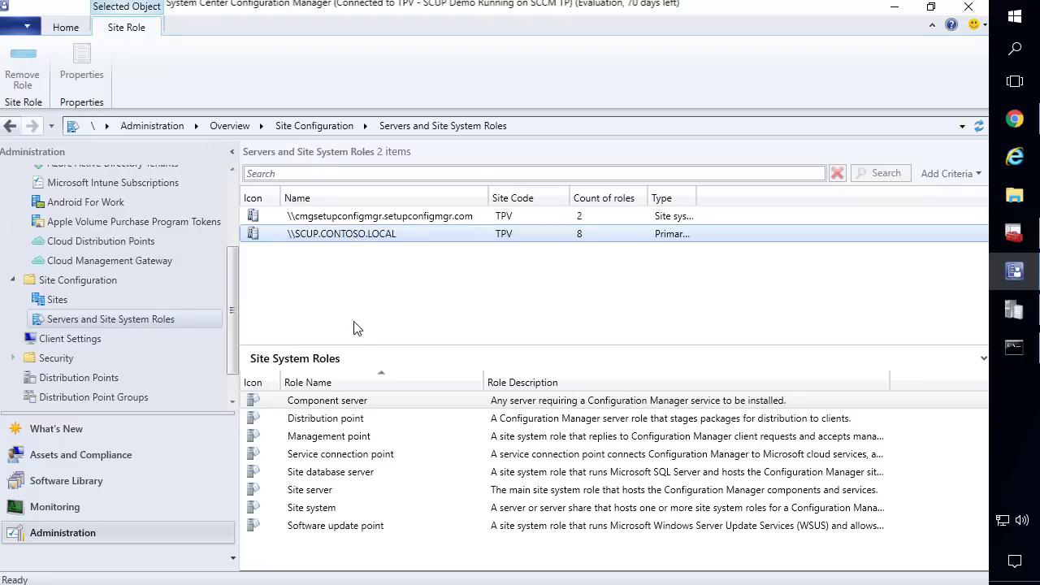
left_click_drag(353, 342, 358, 309)
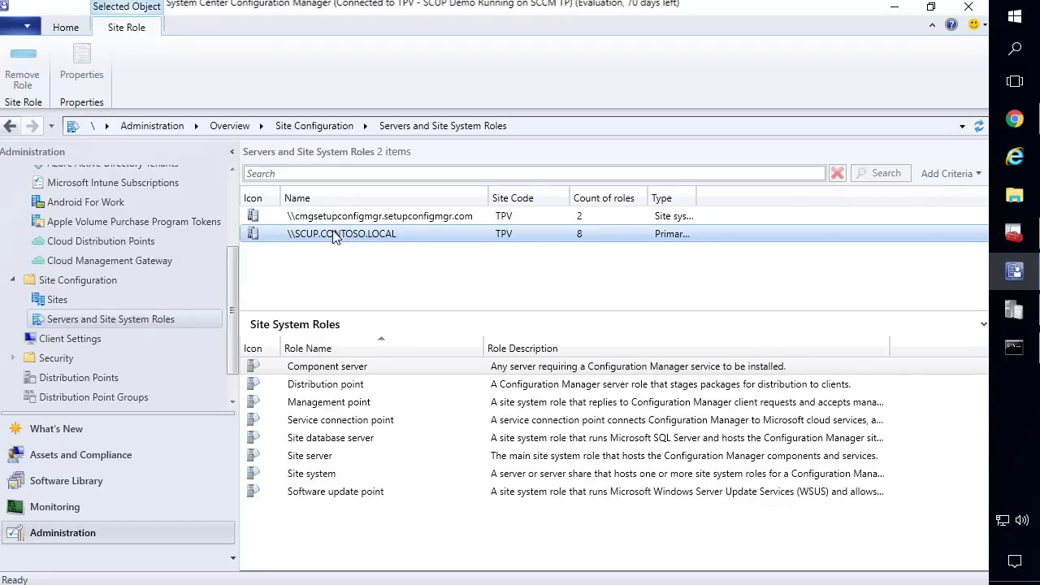
Install the cloud management gateway connection point role on SCUP.CONTOSO.LOCAL, linked to the cmgsetupconfigmgr gateway
right_click(337, 235)
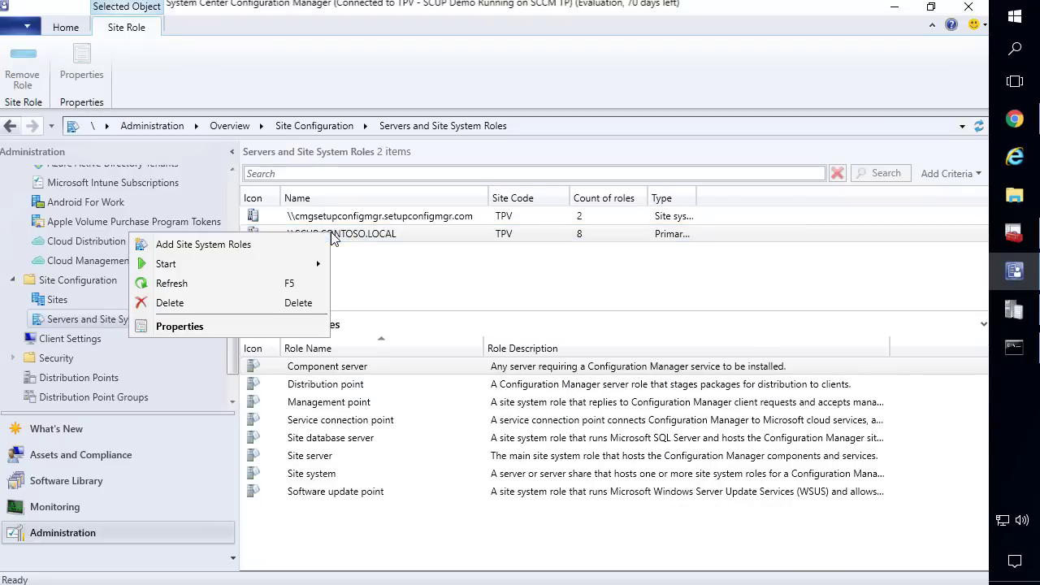
left_click(264, 247)
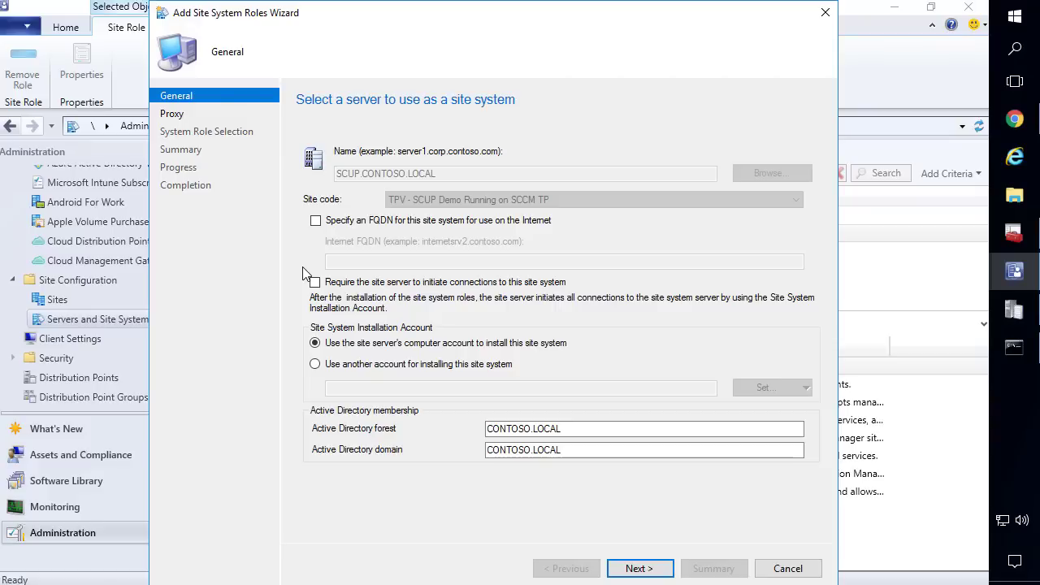
left_click(635, 569)
left_click(635, 569)
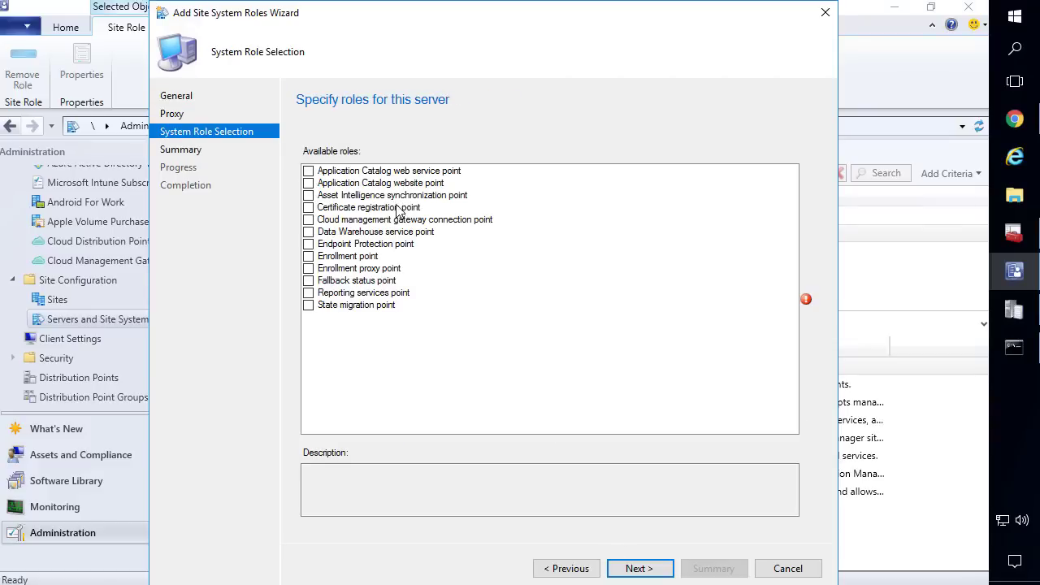
left_click(362, 220)
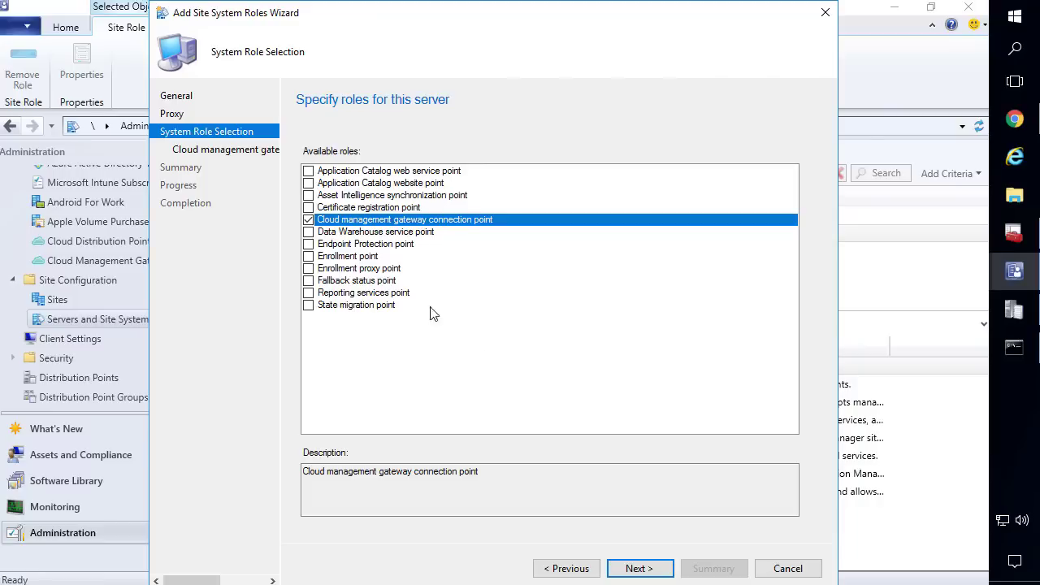
left_click(638, 569)
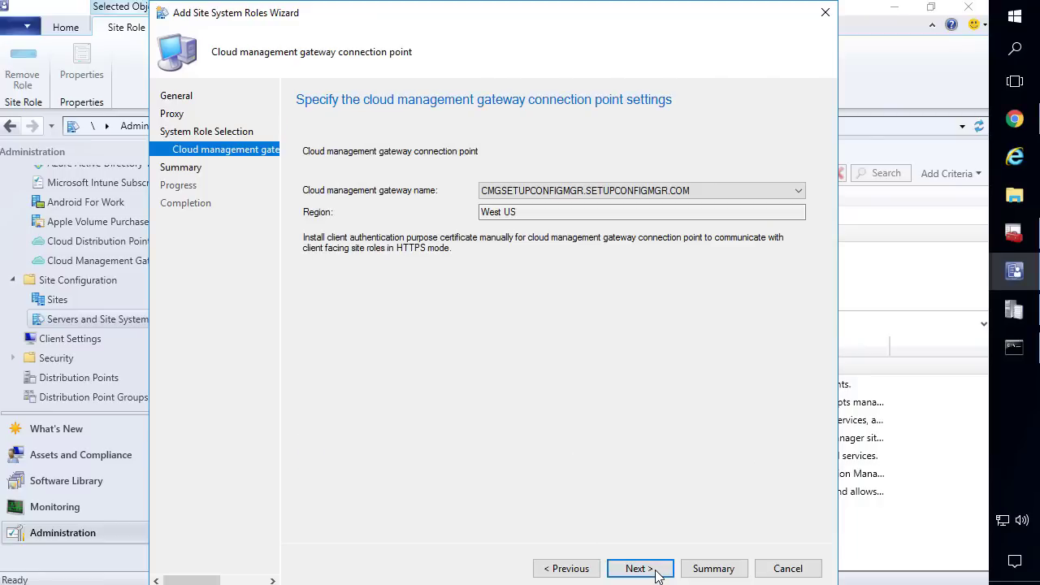
left_click(601, 190)
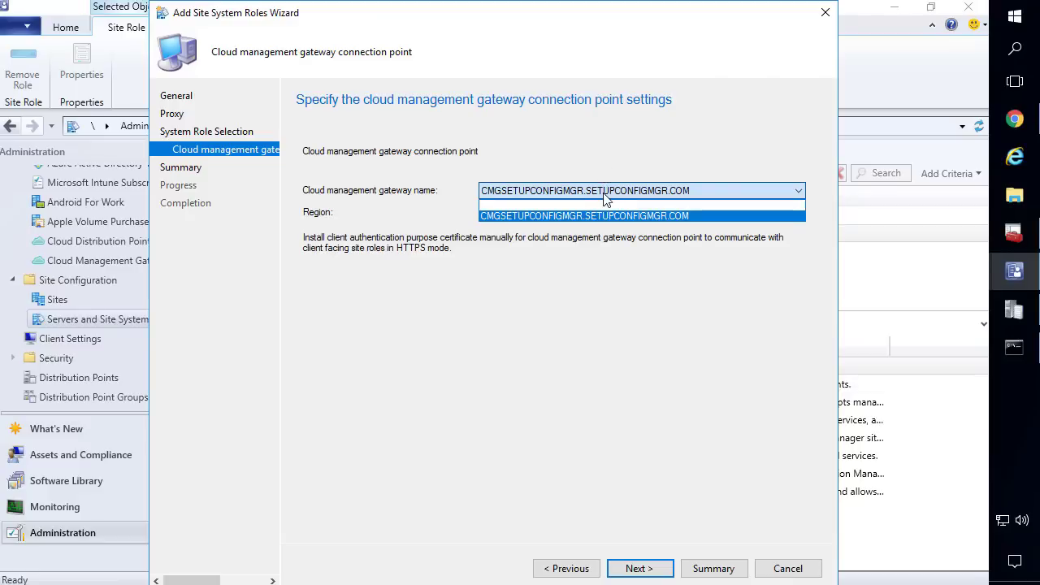
left_click(607, 195)
left_click(635, 570)
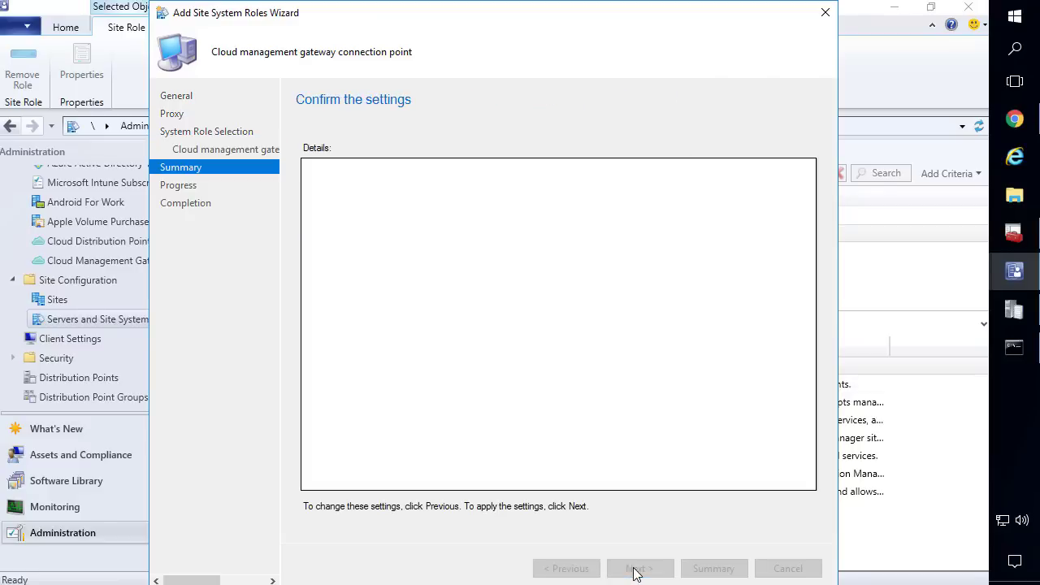
left_click(641, 569)
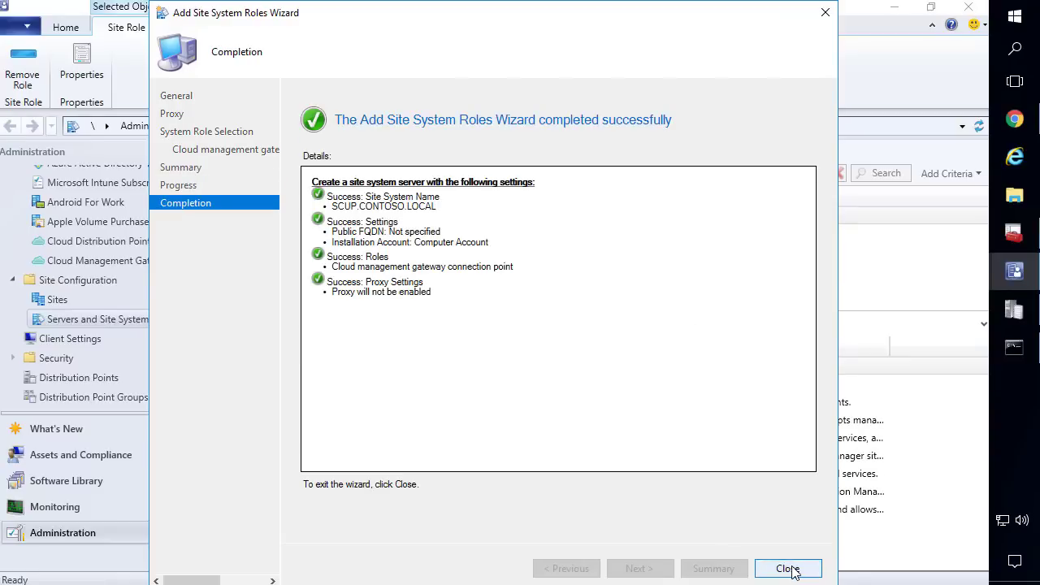
left_click(790, 569)
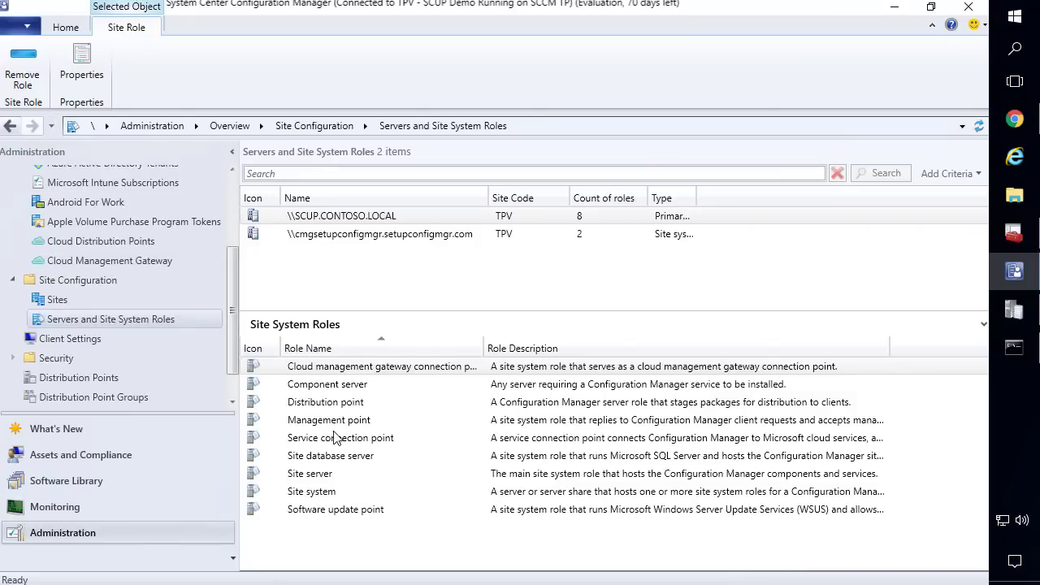
Set the Management point to HTTPS client connections with cloud management gateway traffic allowed
left_click(330, 406)
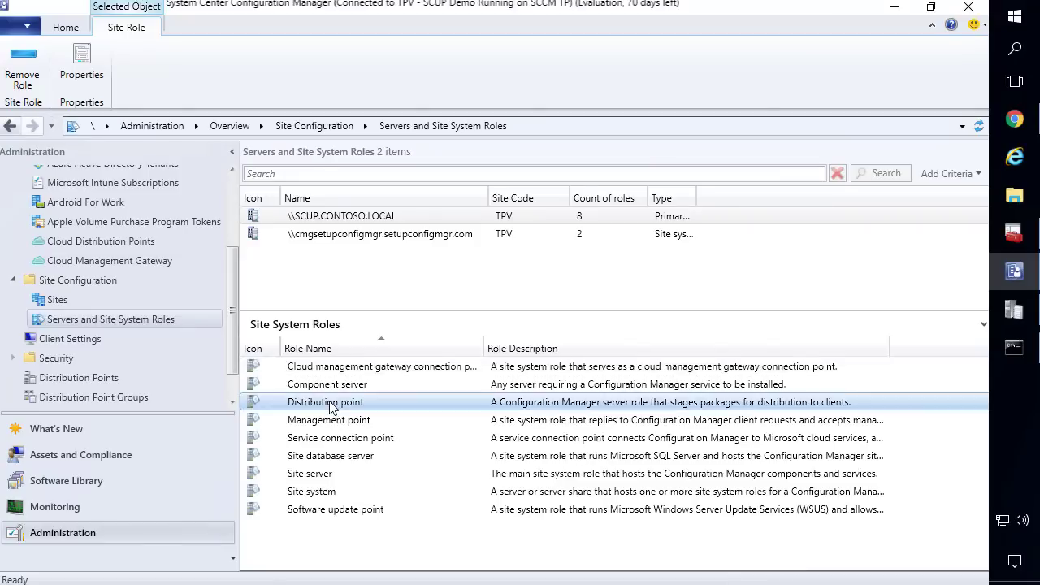
left_click(330, 422)
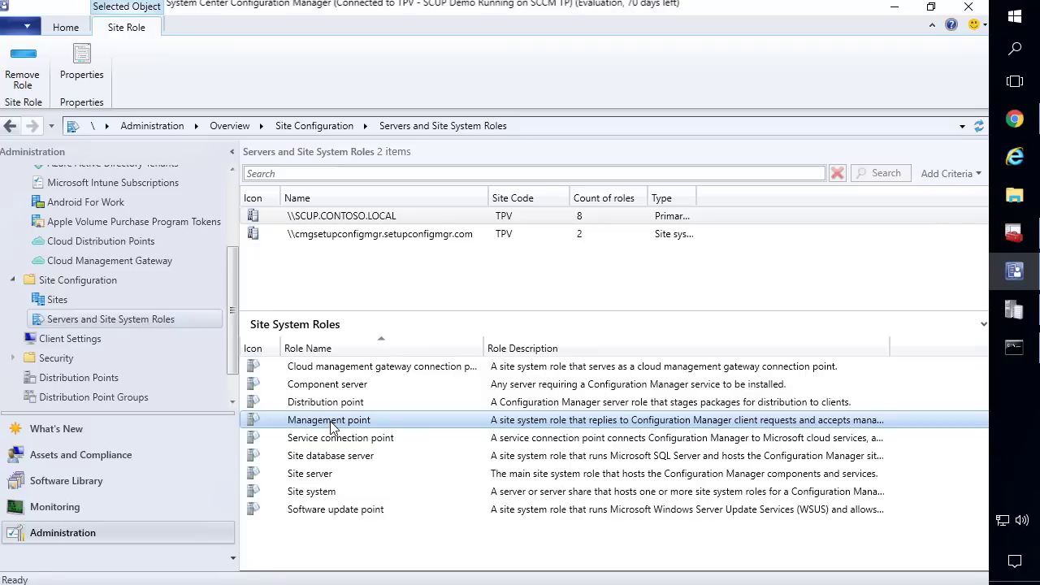
right_click(383, 422)
left_click(335, 456)
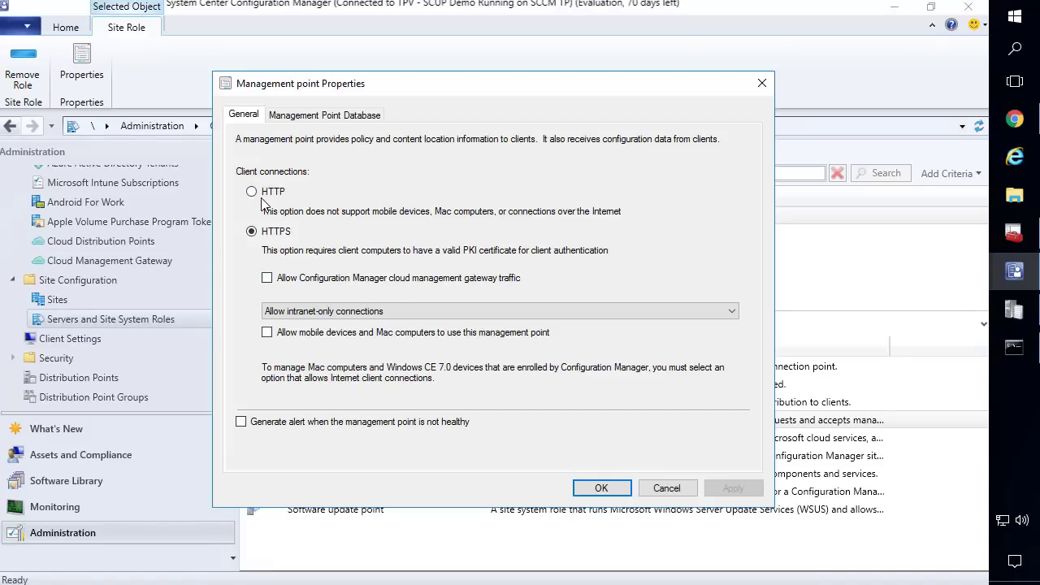
left_click(252, 193)
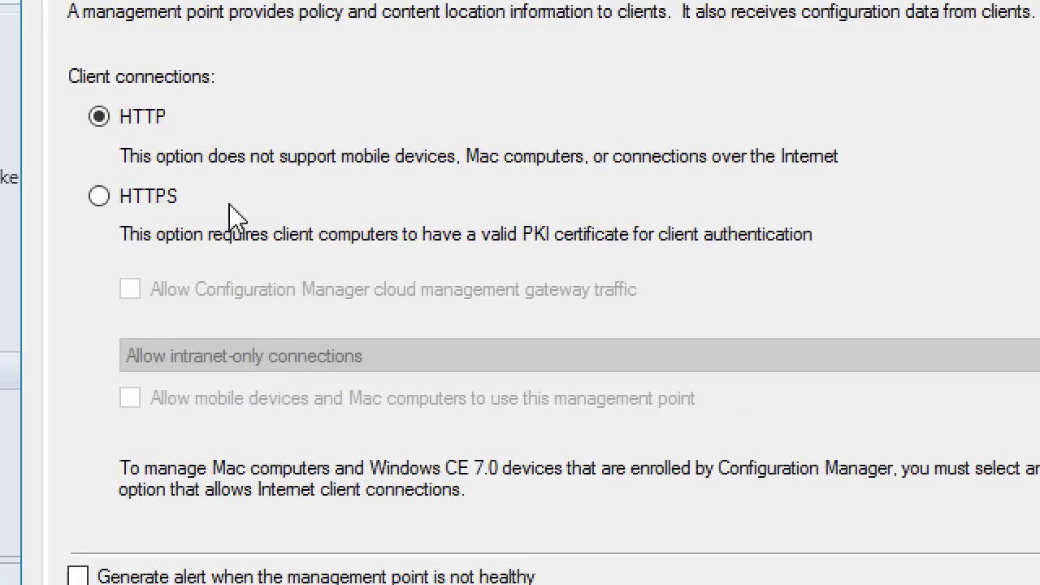
left_click(167, 198)
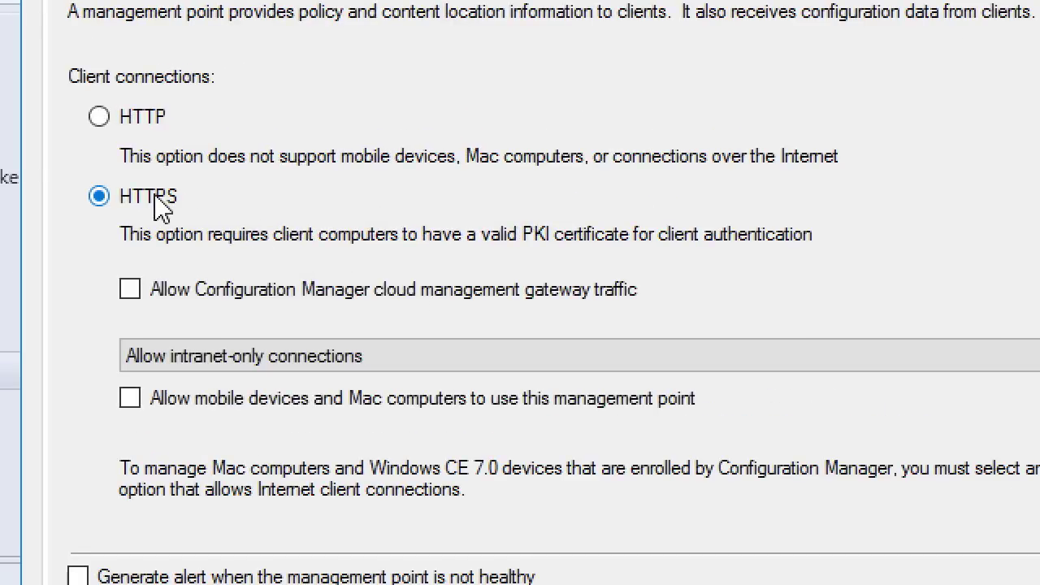
left_click(215, 305)
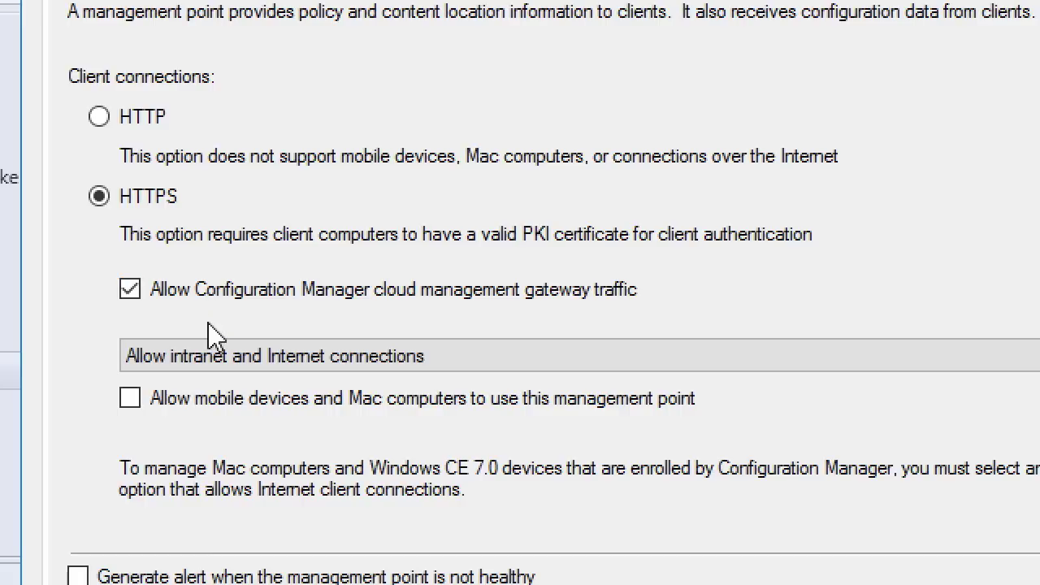
left_click(130, 290)
left_click(130, 290)
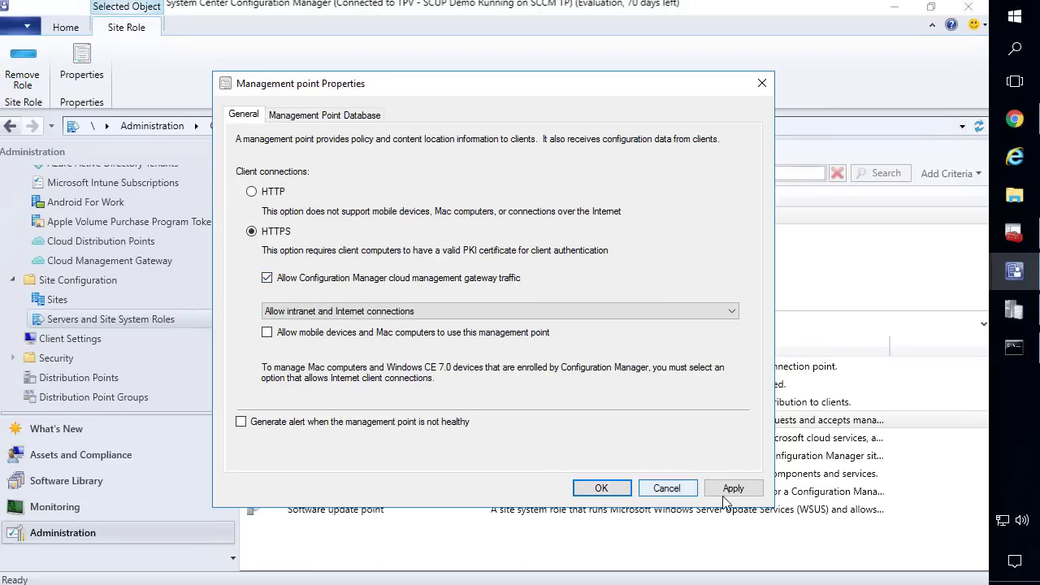
left_click(605, 490)
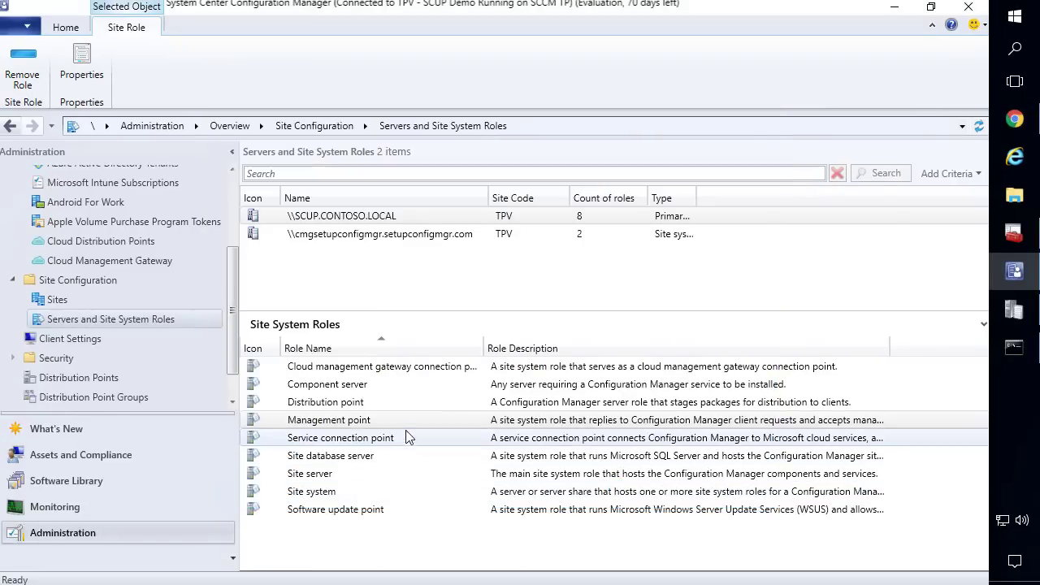
Allow cloud management gateway traffic on the software update point (port 8530), then go to Software Library
left_click(336, 509)
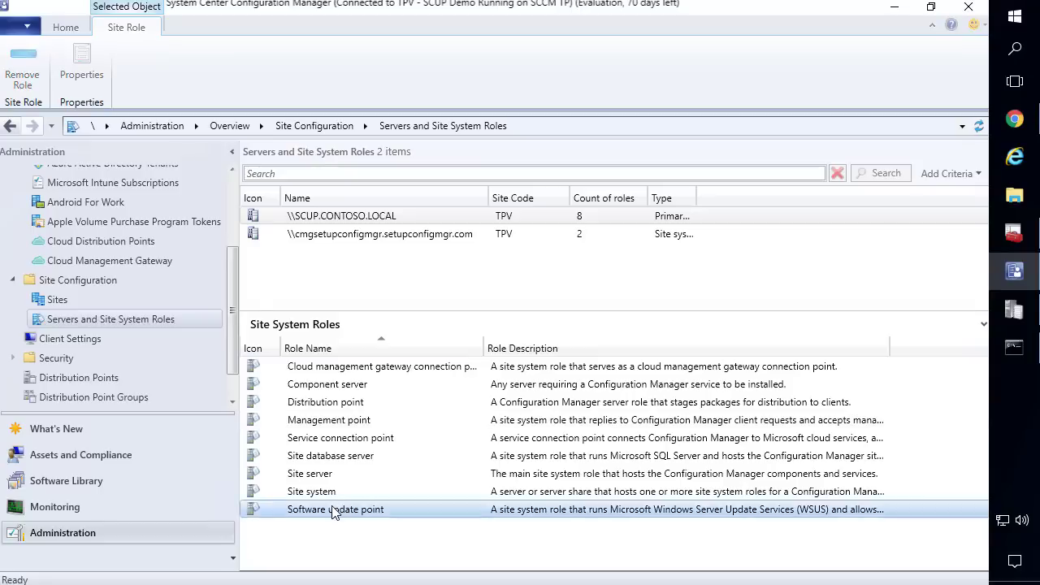
right_click(333, 508)
left_click(276, 543)
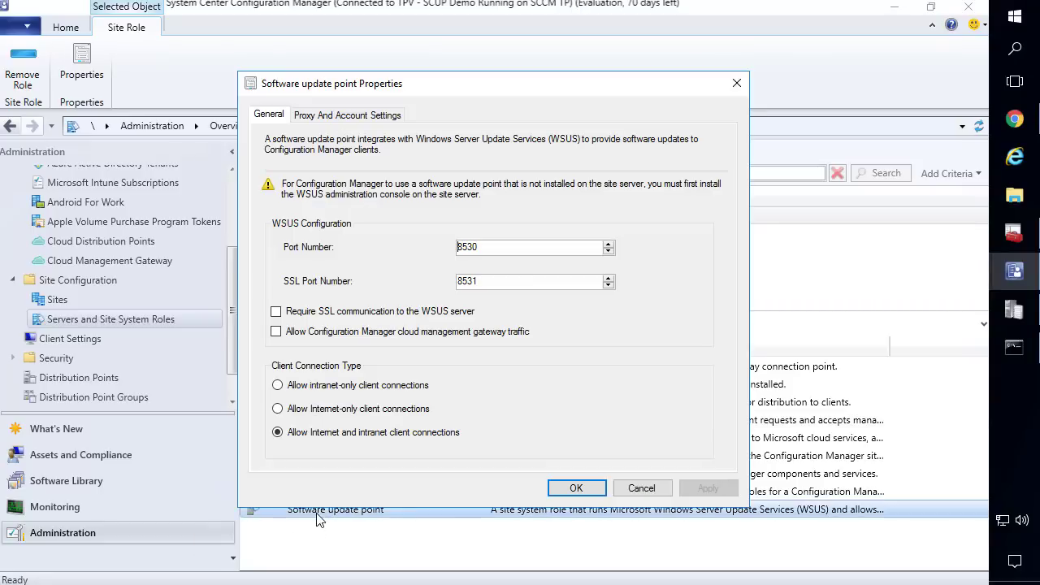
left_click_drag(481, 254, 428, 250)
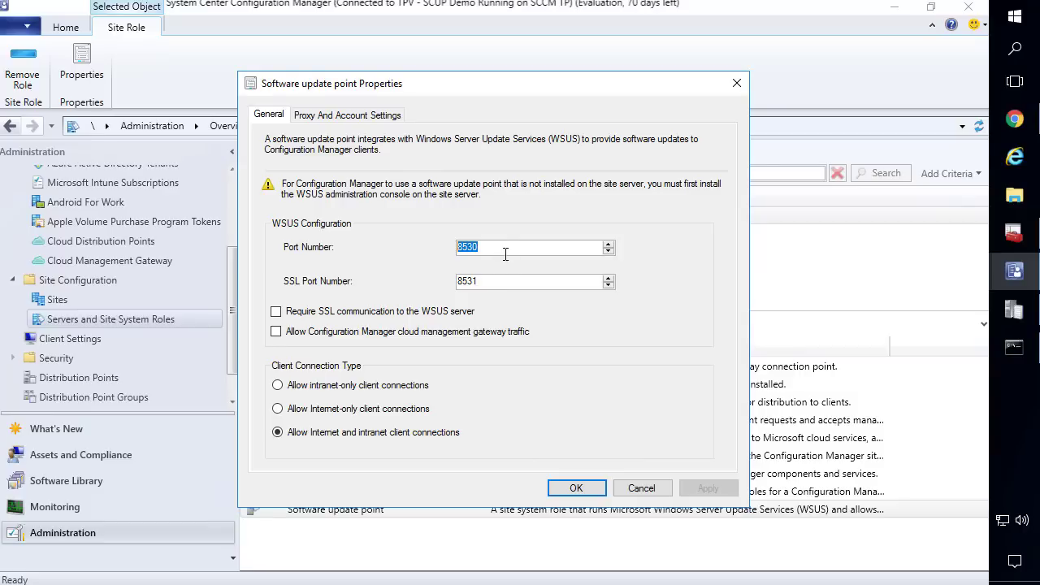
left_click_drag(502, 249, 432, 245)
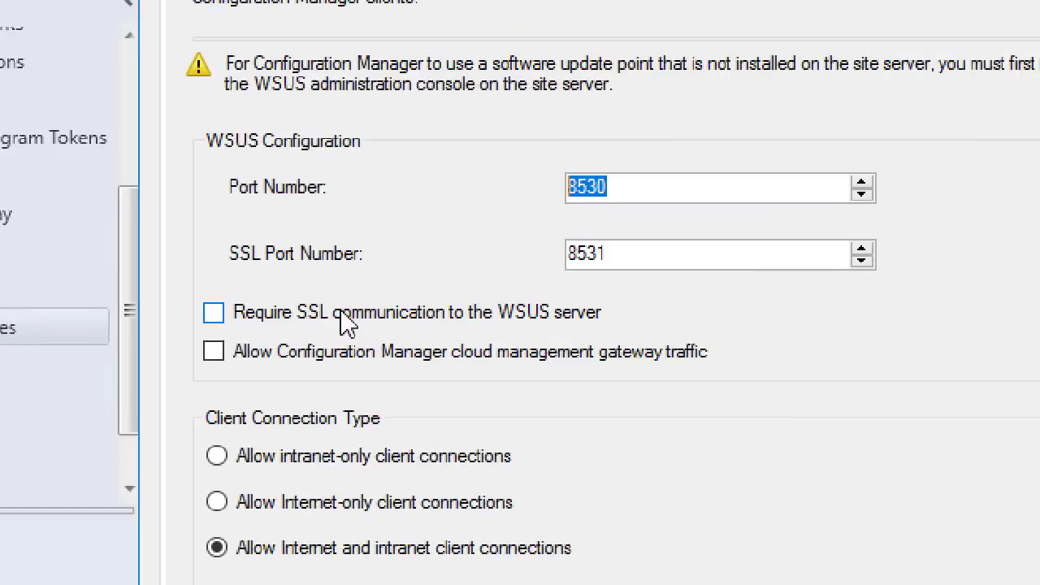
left_click(276, 333)
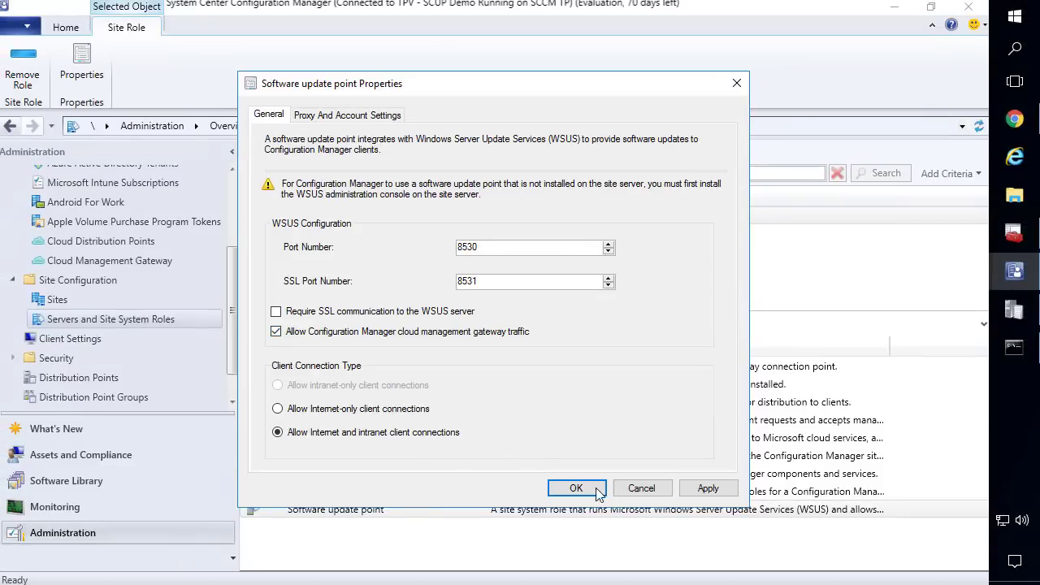
left_click(574, 491)
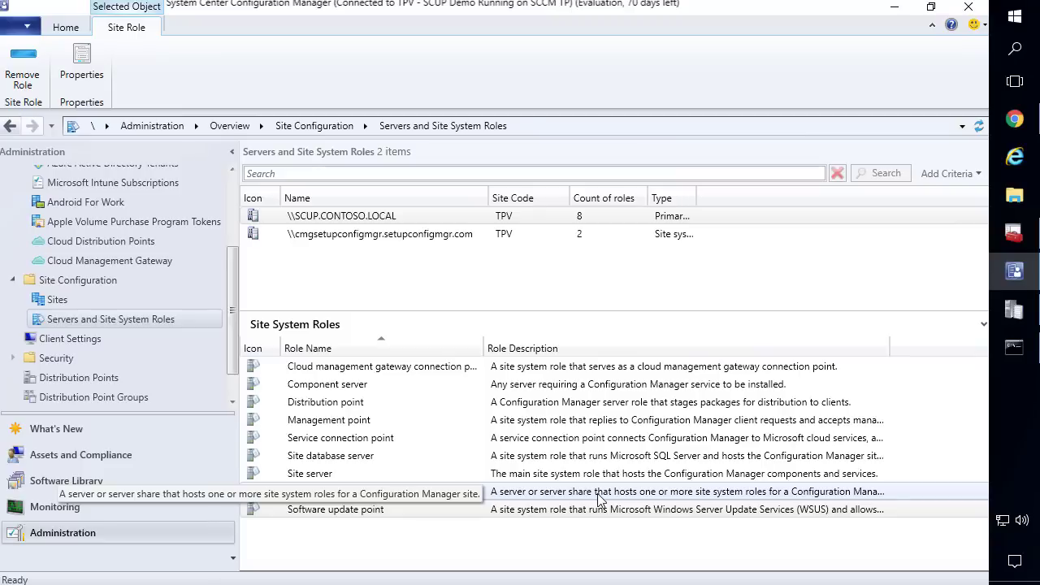
left_click(530, 370)
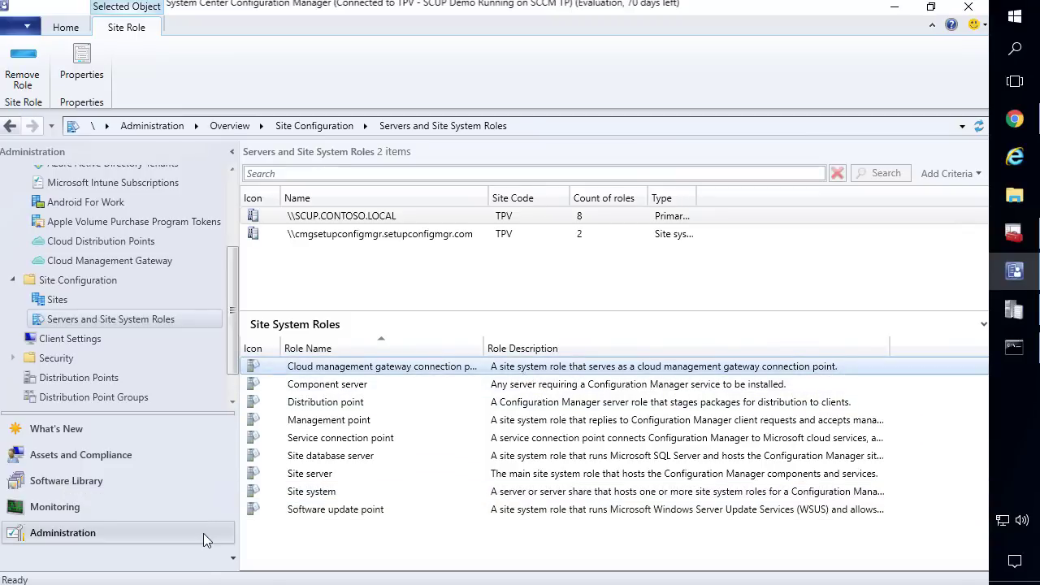
left_click(98, 480)
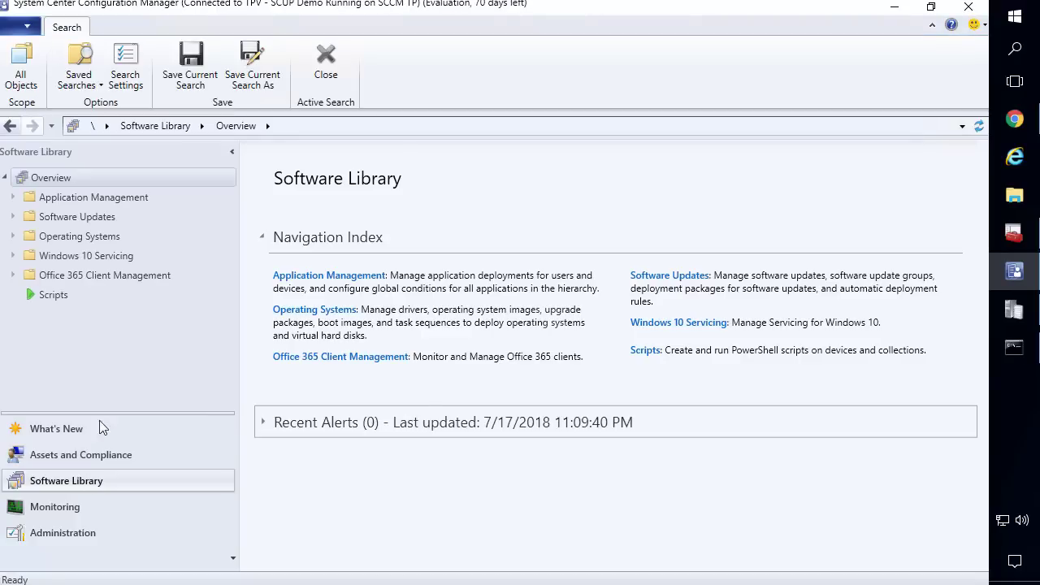
Open Applications and start the Distribute Content wizard for 7-Zip 18.05 (x64 edition)
left_click(75, 199)
left_click(73, 217)
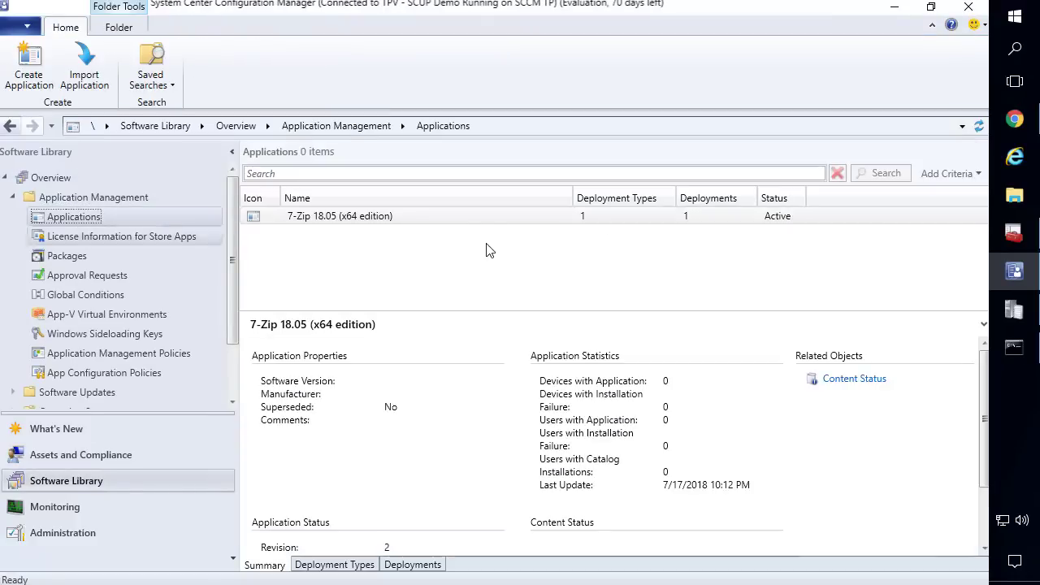
left_click_drag(402, 313, 398, 257)
right_click(342, 218)
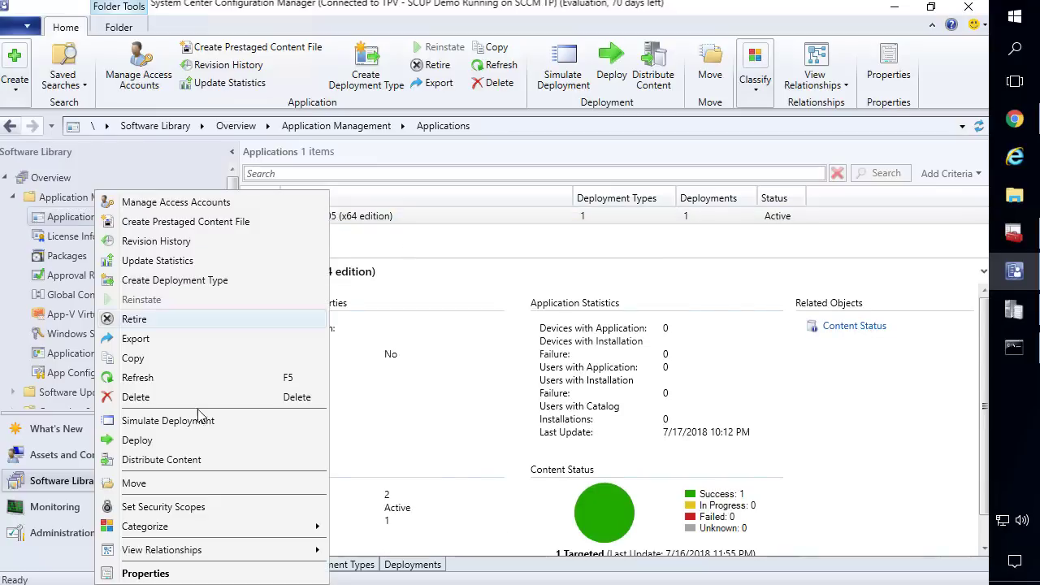
left_click(180, 459)
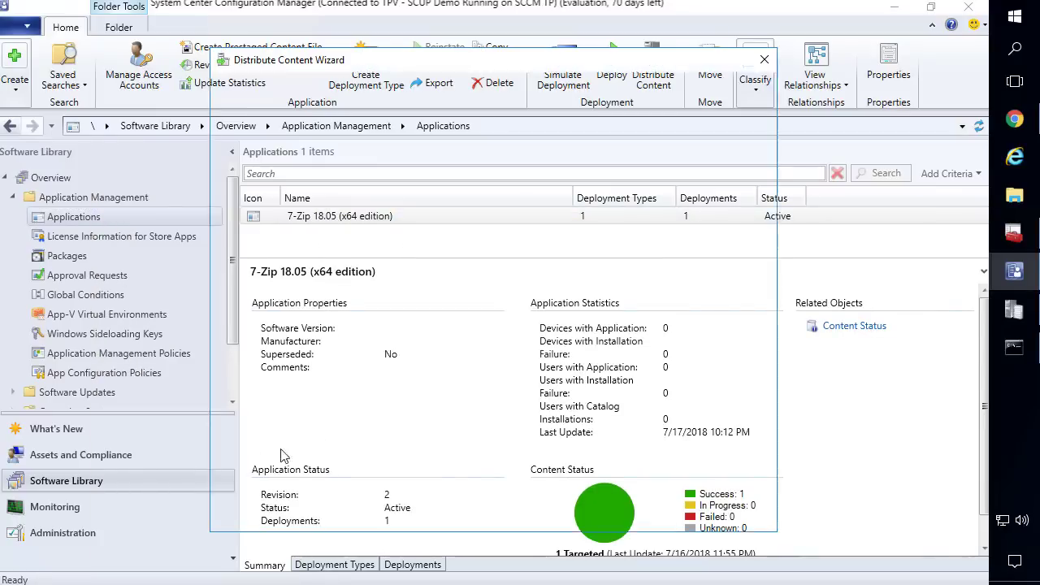
left_click(589, 513)
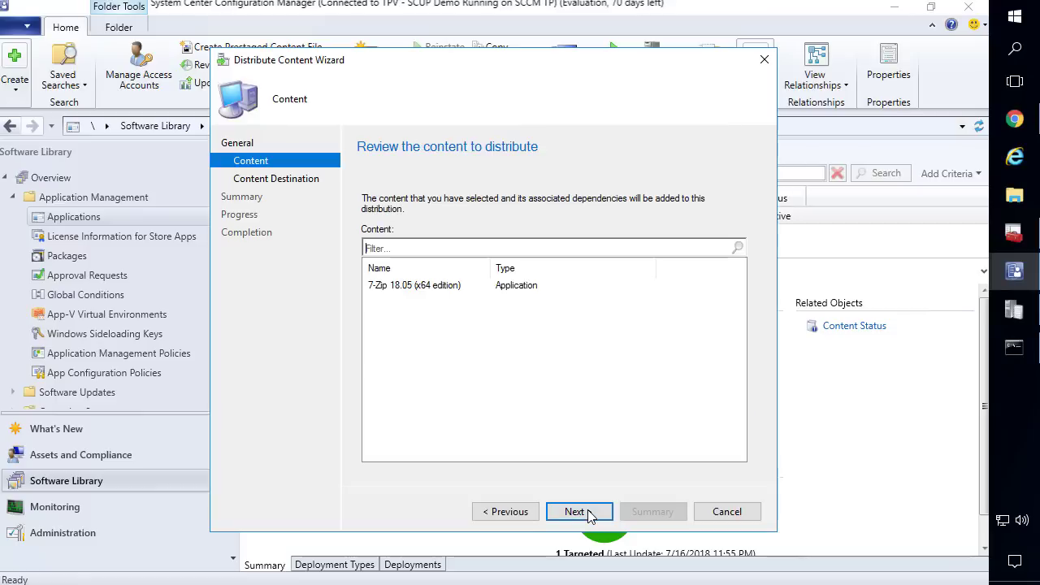
left_click(578, 512)
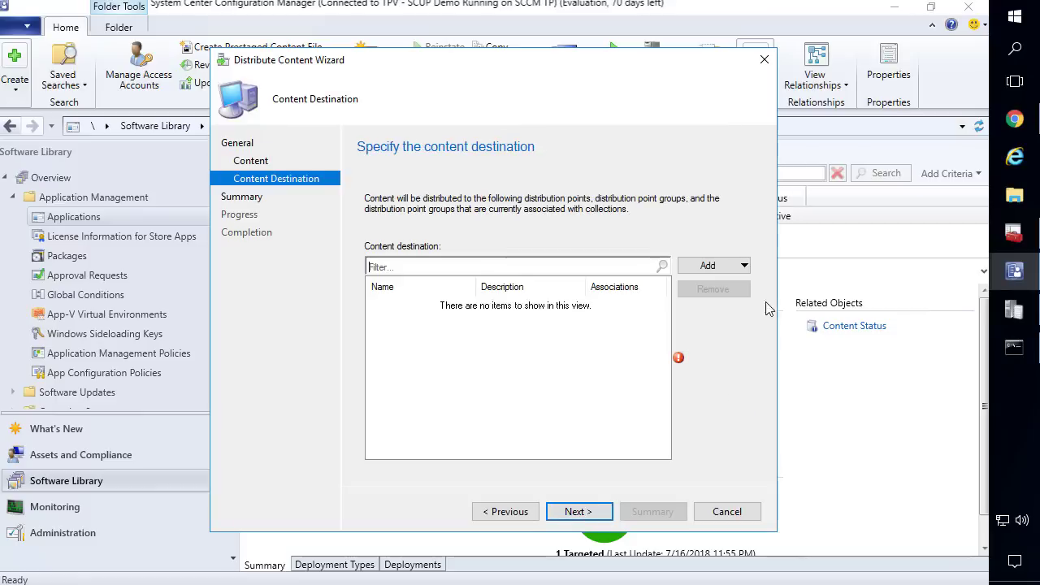
Add the CMG cloud distribution point as destination and complete the 7-Zip content distribution
left_click(718, 269)
left_click(712, 302)
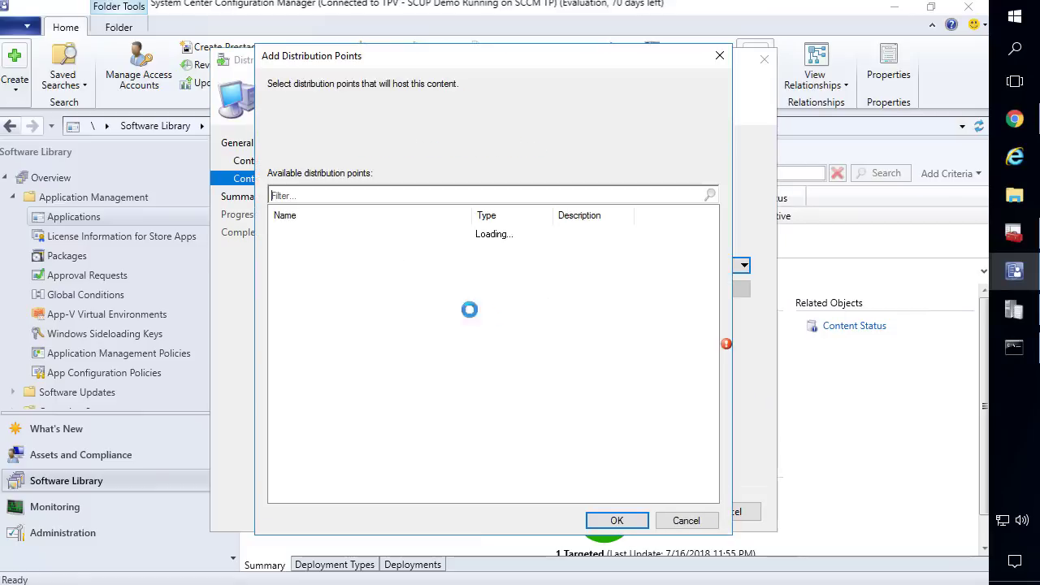
left_click(277, 232)
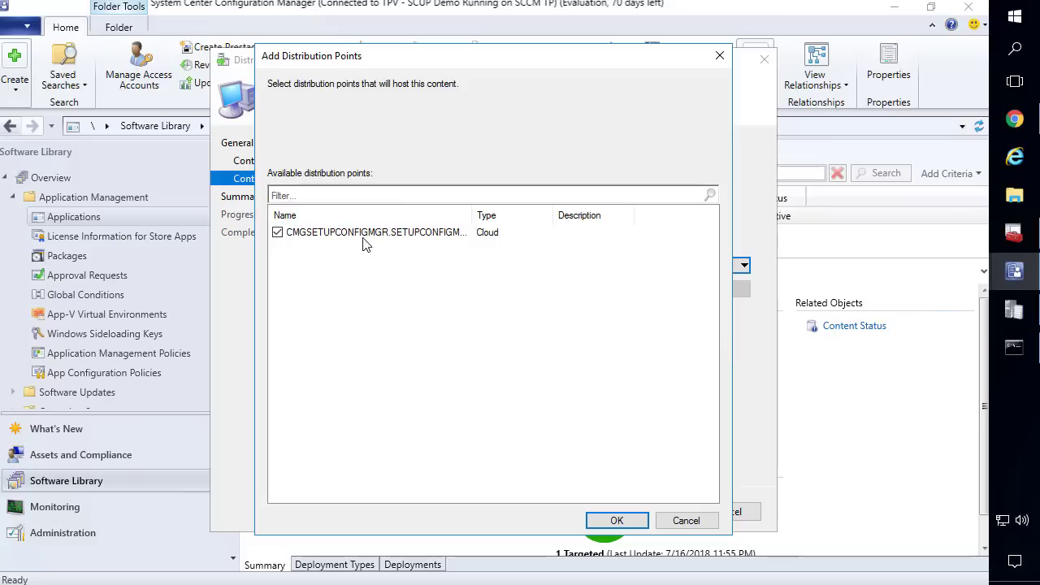
left_click_drag(478, 218, 504, 218)
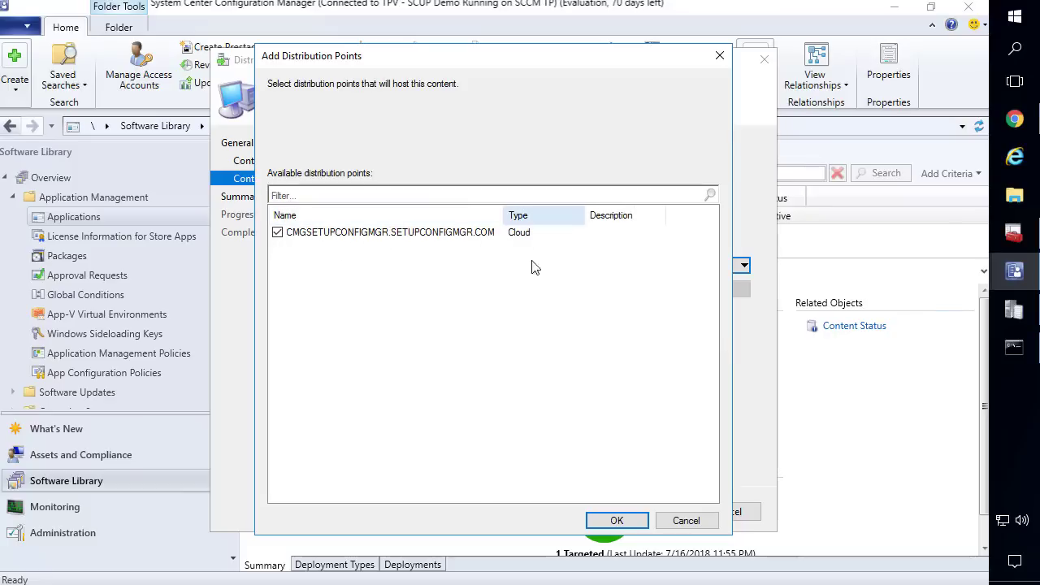
left_click(618, 521)
left_click(593, 513)
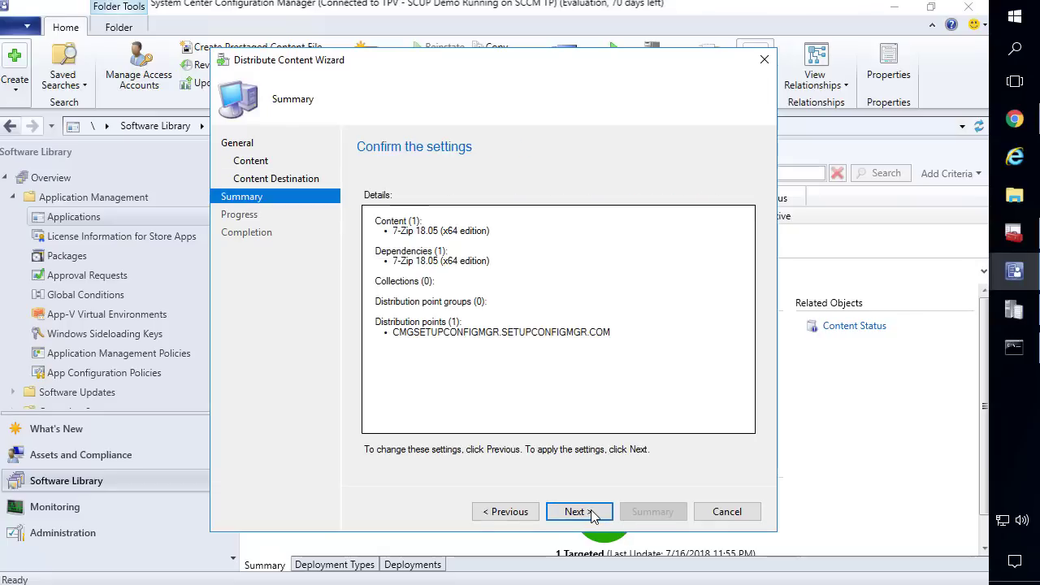
left_click(596, 516)
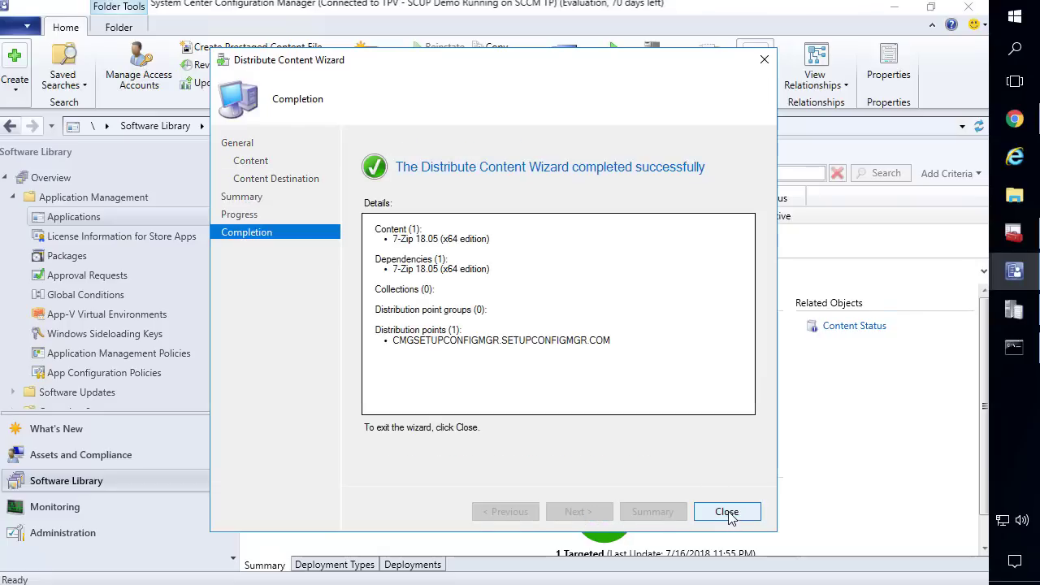
left_click(732, 515)
scroll(130, 329, "down", 2)
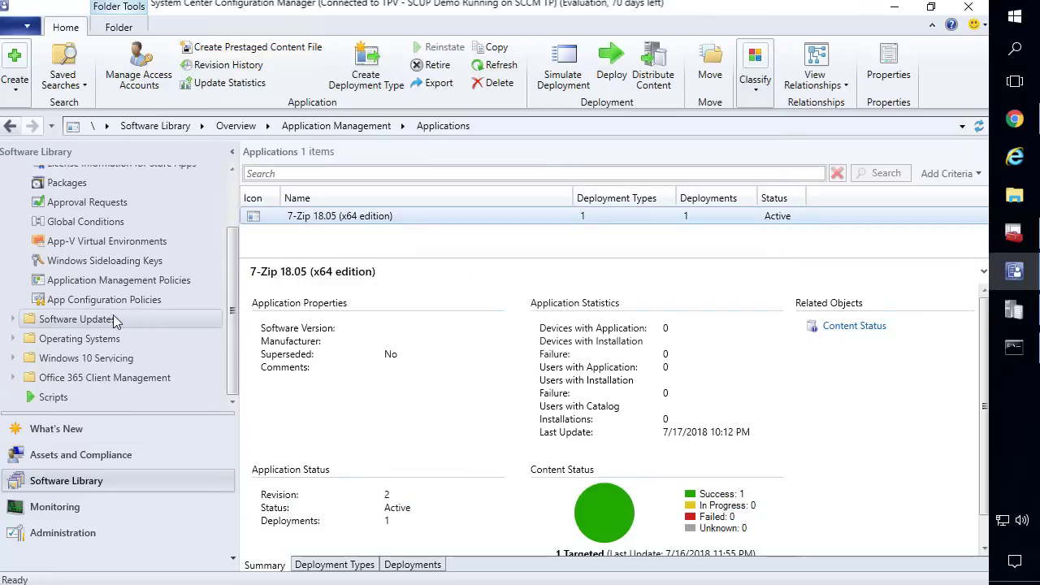
Open Software Updates > Deployment Packages and start Distribute Content for the SCUPUpdates package
left_click(14, 321)
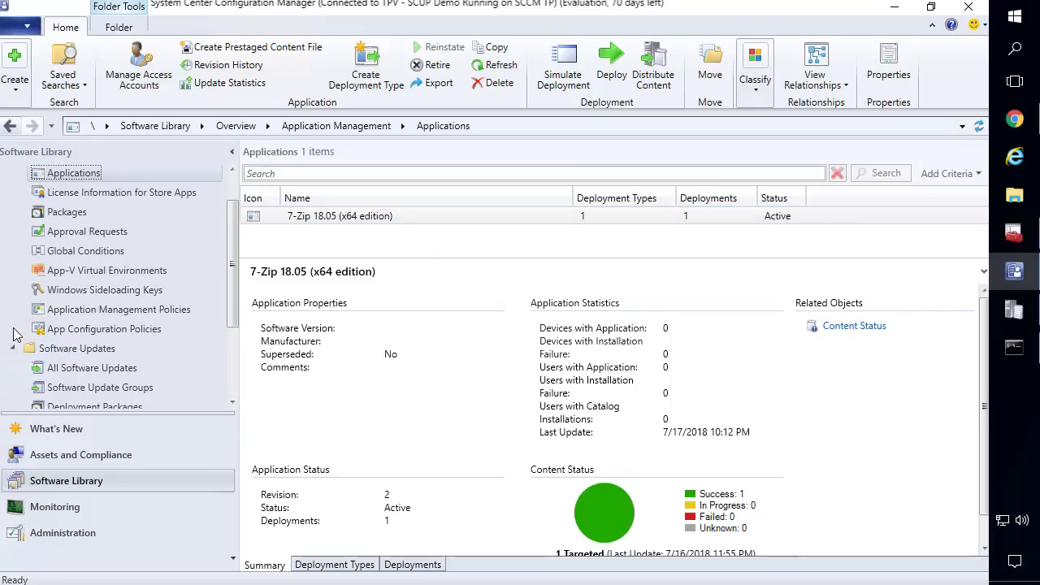
left_click(71, 293)
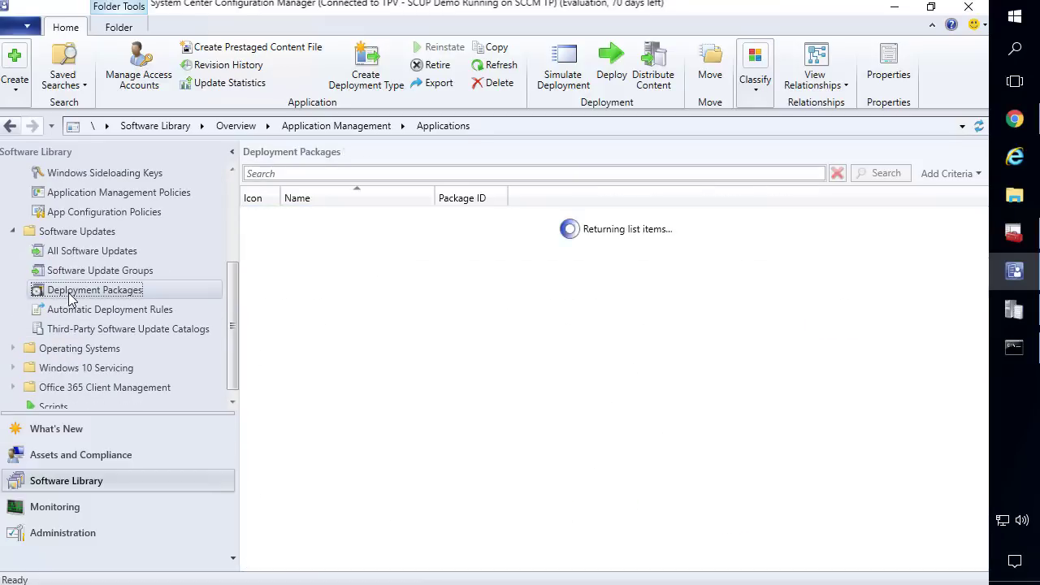
left_click(304, 236)
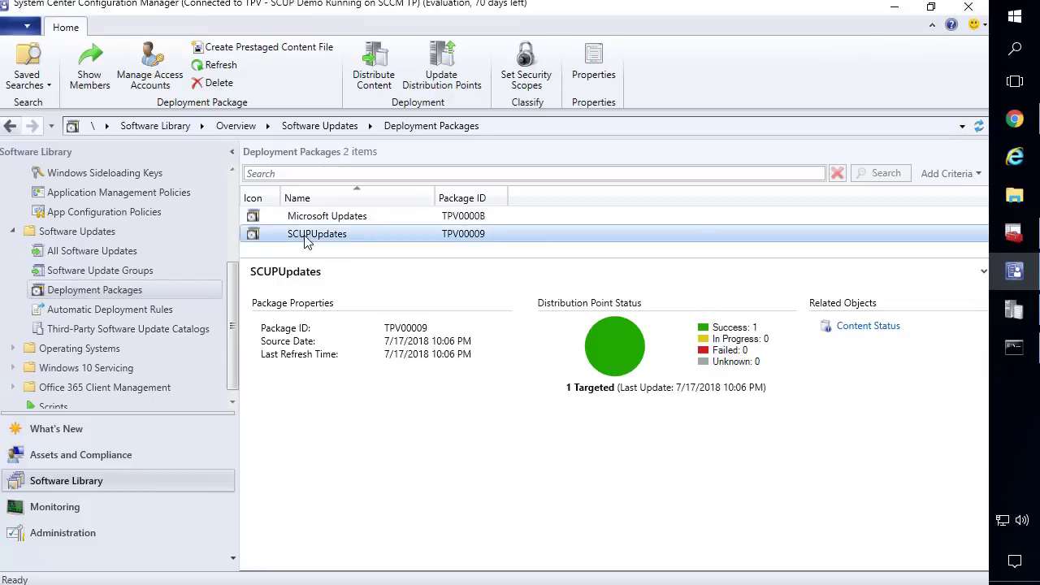
right_click(310, 237)
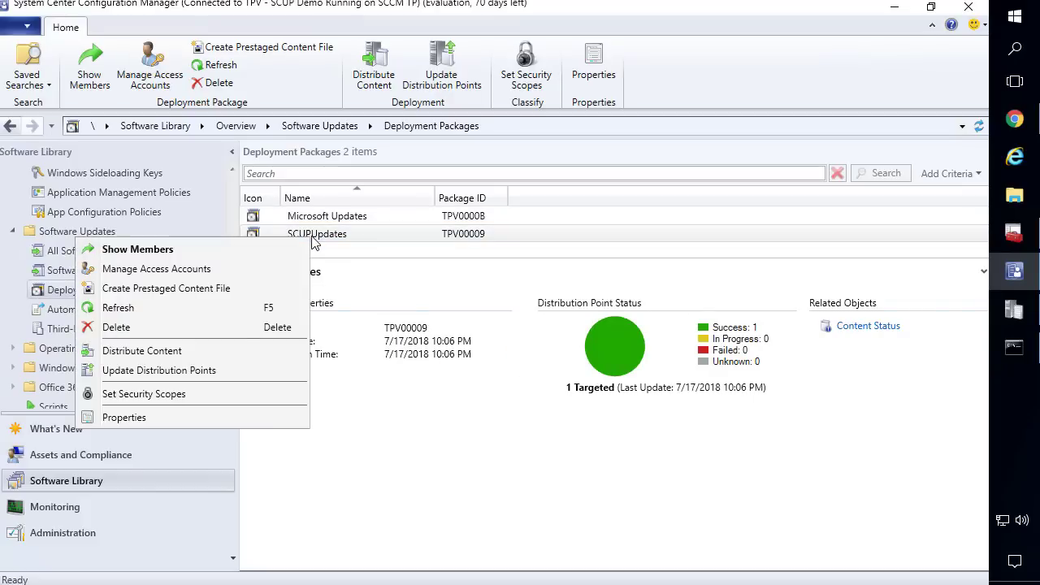
left_click(179, 351)
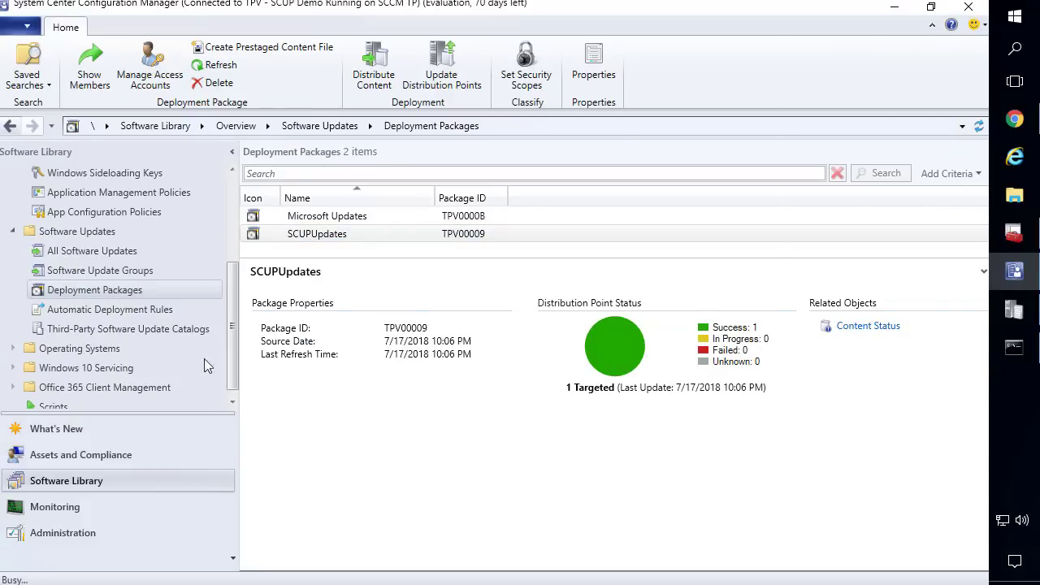
Target the CMGSETUPCONFIGMGR cloud distribution point and finish distributing the SCUPUpdates package
left_click(585, 511)
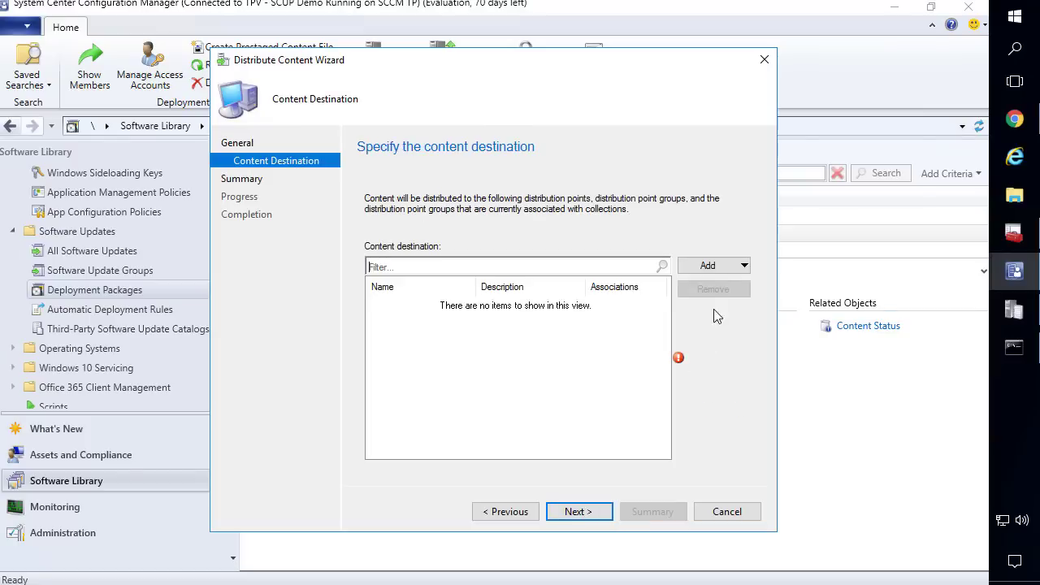
left_click(735, 266)
left_click(715, 303)
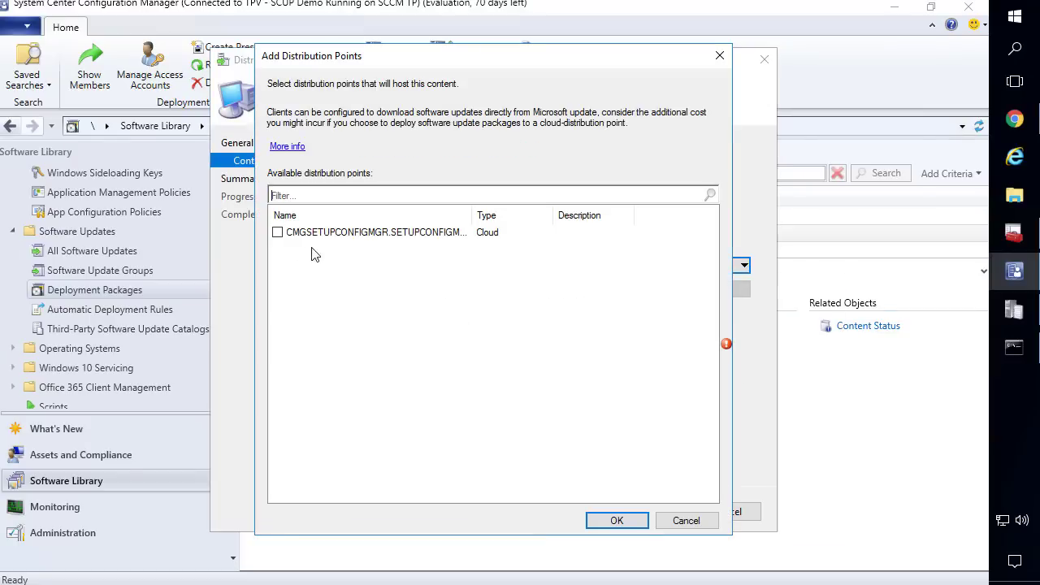
left_click(277, 233)
left_click(619, 522)
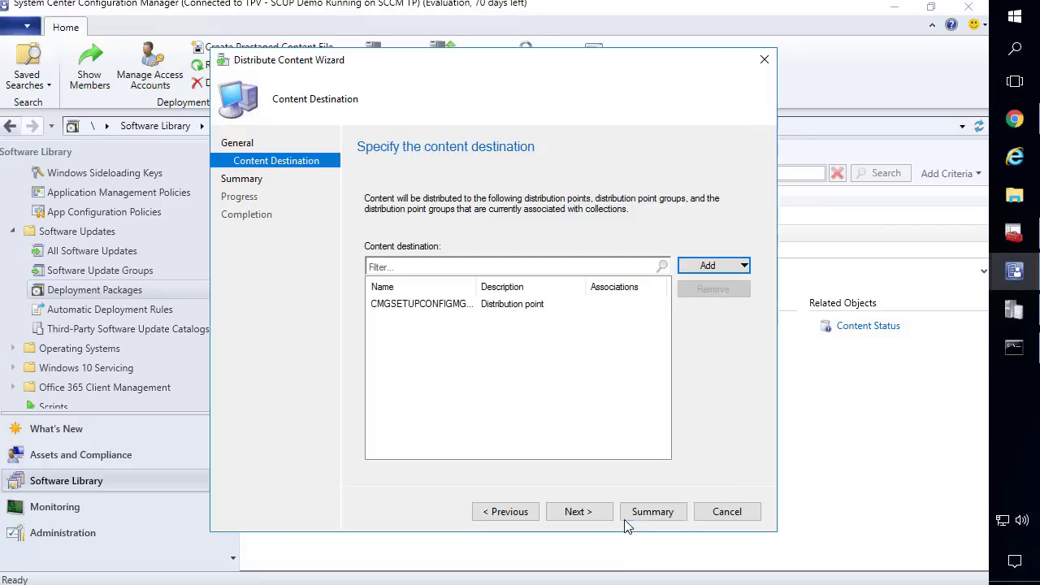
left_click(579, 511)
left_click(579, 511)
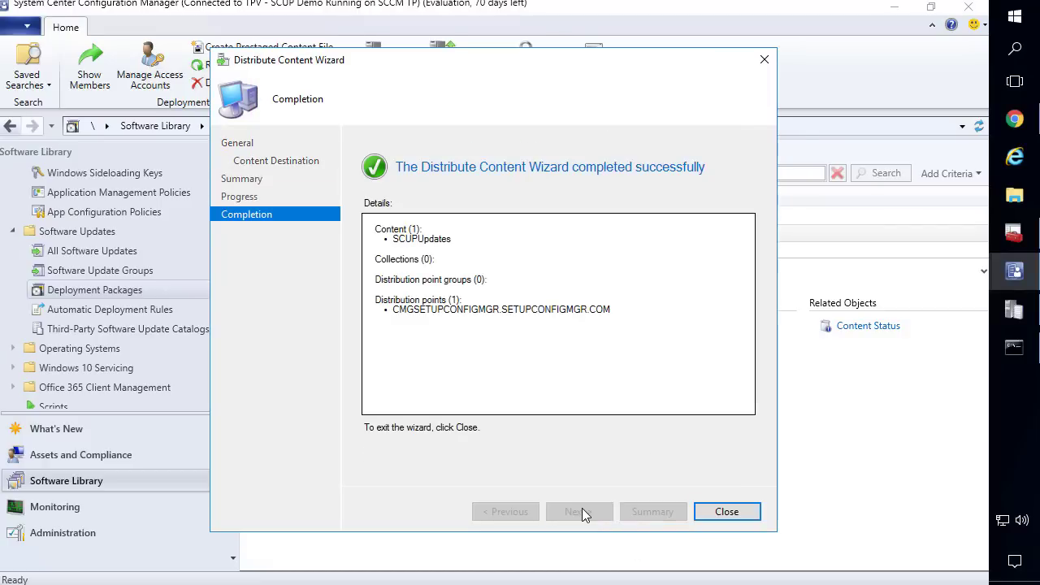
left_click(727, 511)
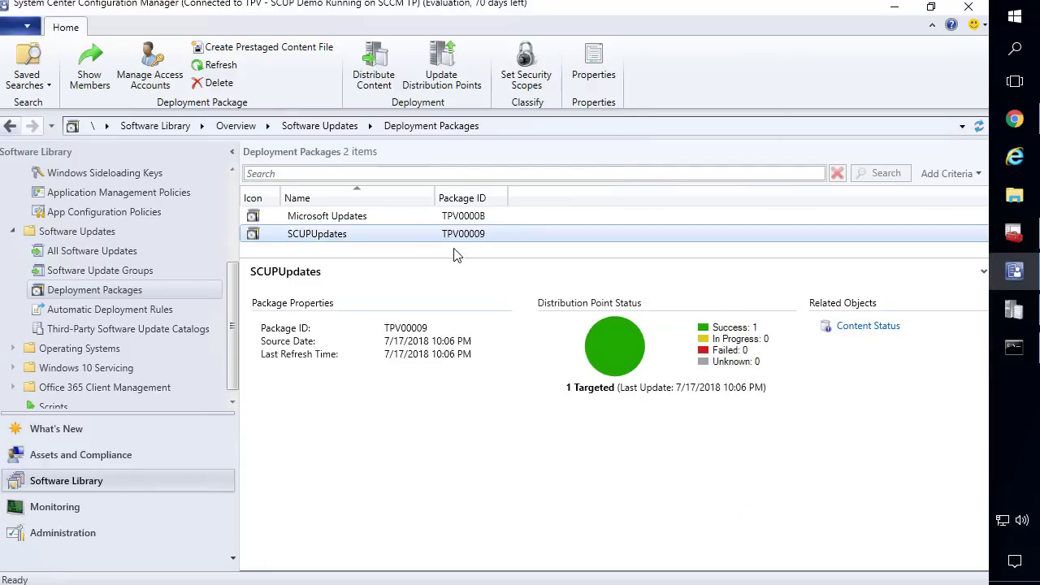
left_click(379, 230)
Review the 11 updates in SCUPUpdates, including FileZilla Client 3.34.0 (x86)
double_click(491, 231)
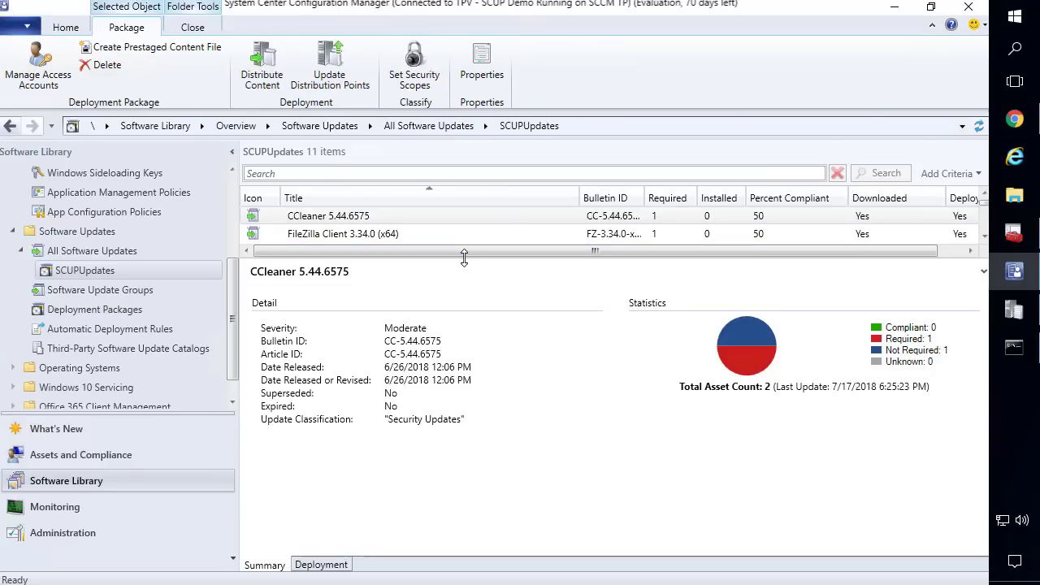
left_click_drag(464, 257, 464, 415)
left_click(357, 253)
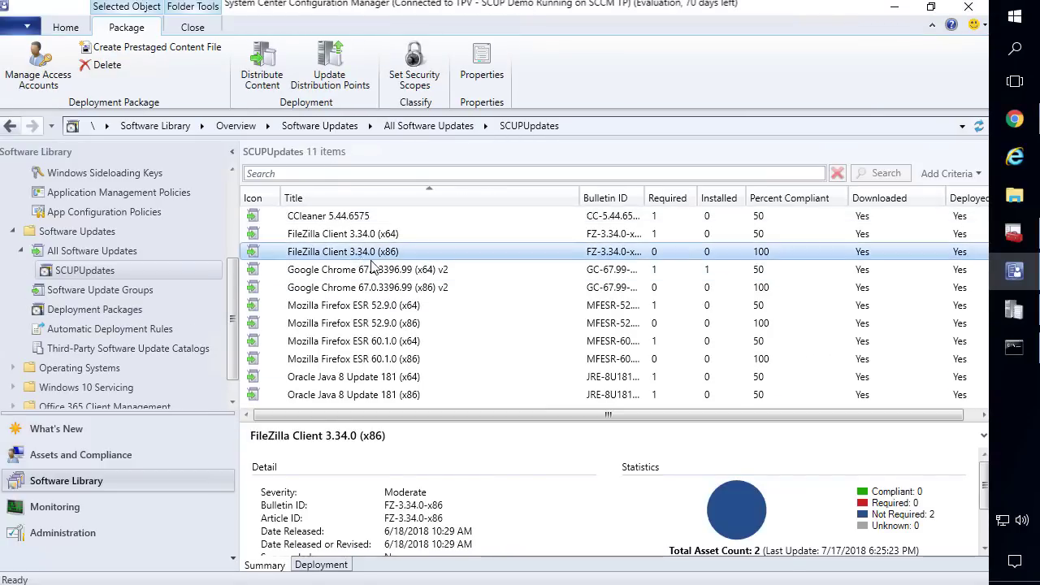
left_click(113, 317)
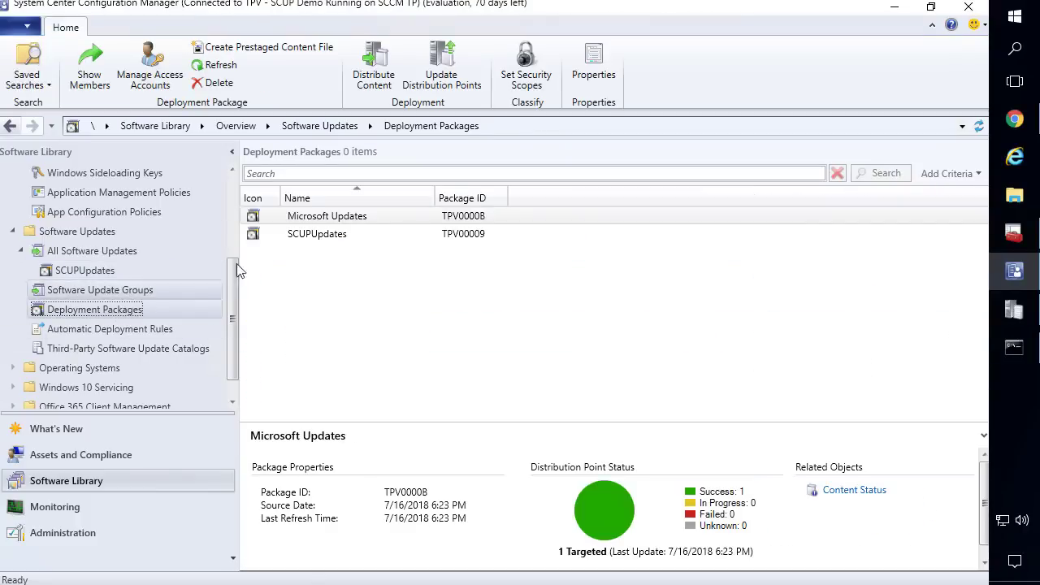
Review the three updates in the Microsoft Updates package, then go to the Monitoring workspace
left_click(317, 218)
double_click(315, 216)
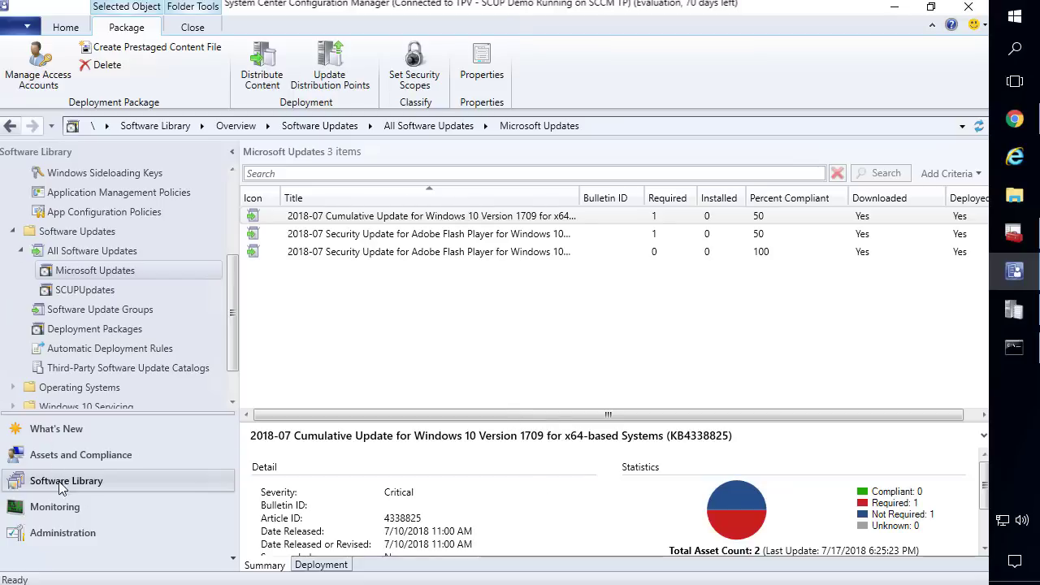
left_click(55, 507)
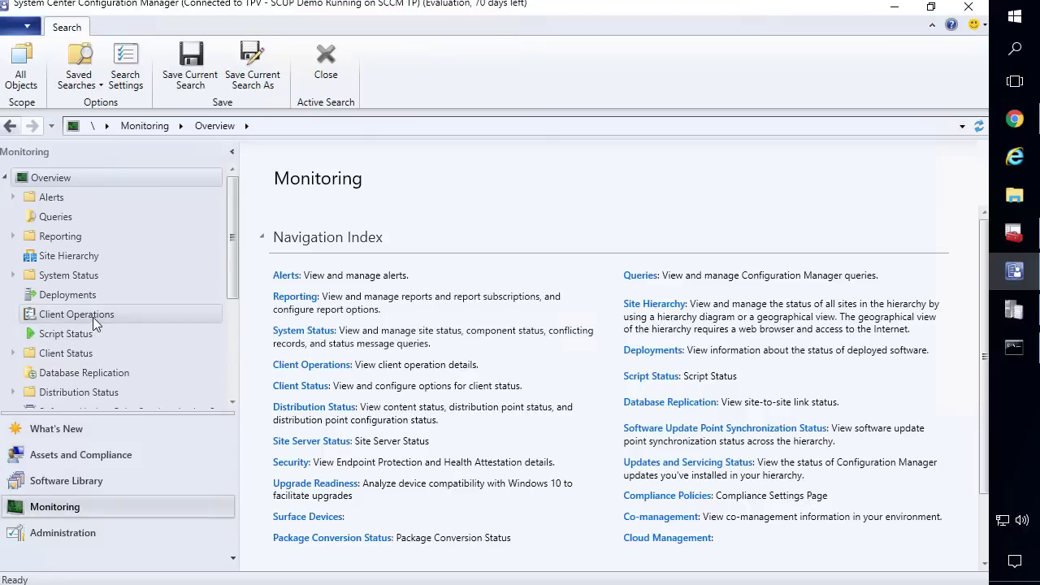
Leave the Monitoring tree and switch to the Azure portal dashboard in Chrome
scroll(93, 317, "down", 1)
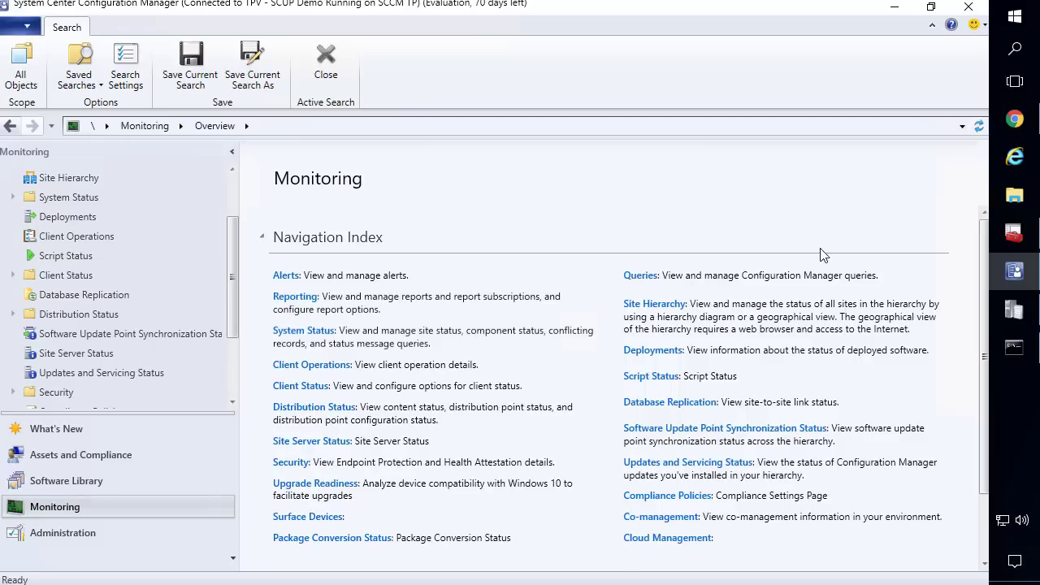
left_click(1017, 127)
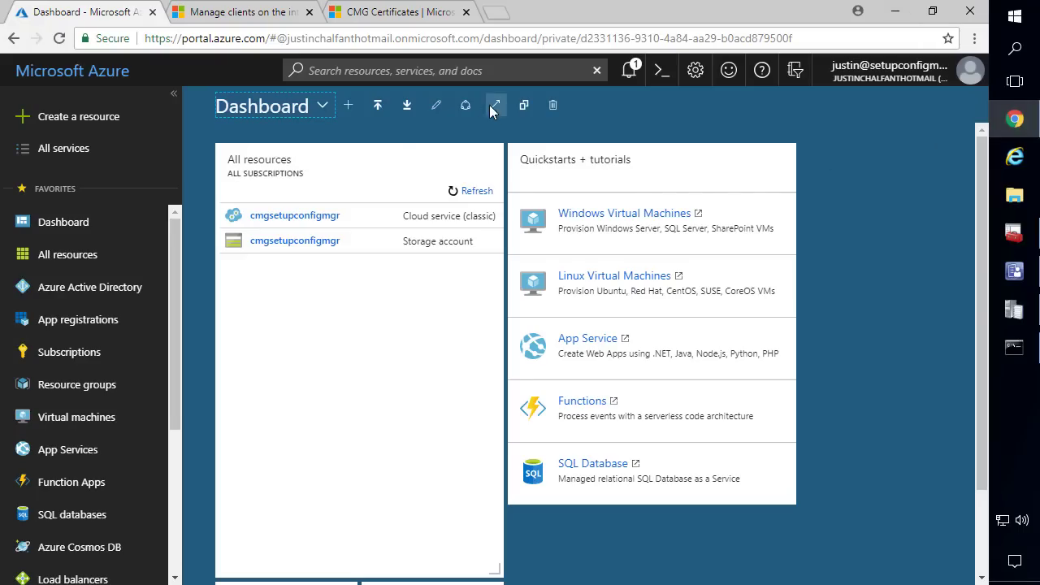
Refresh the dashboard and open the cmgsetupconfigmgr cloud service's Remote Desktop settings
left_click(60, 41)
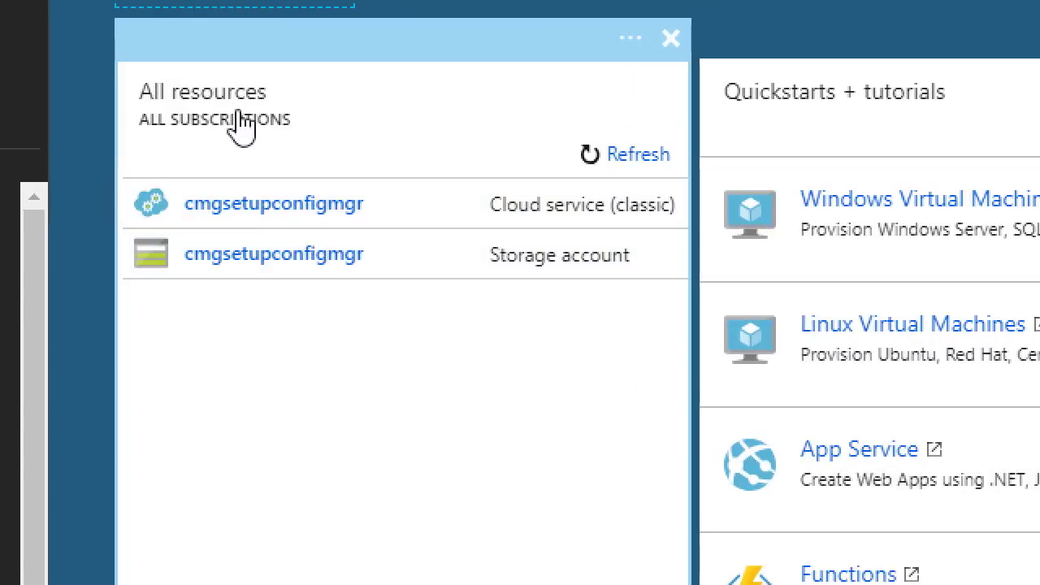
left_click(299, 213)
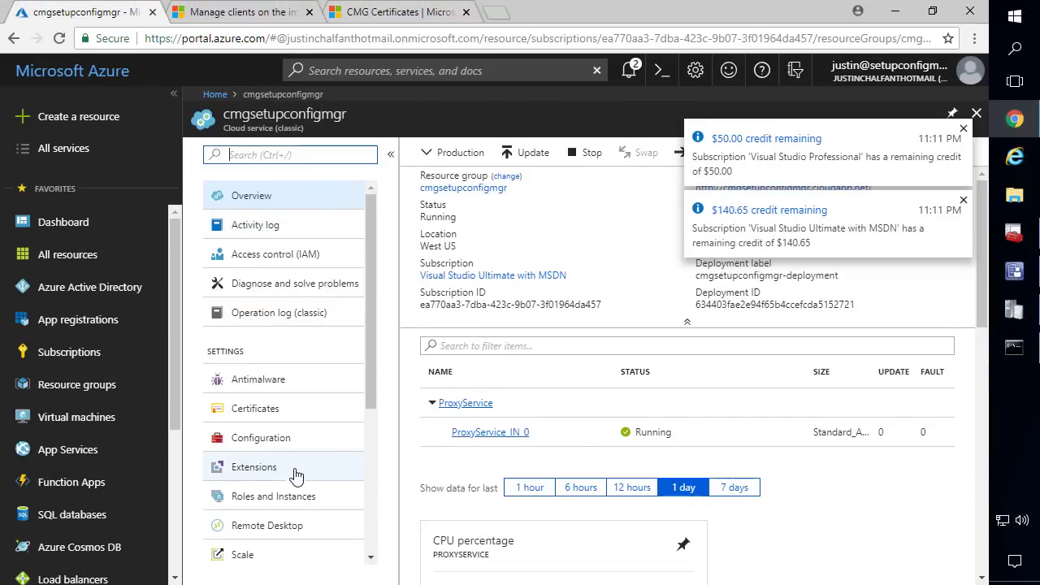
left_click(290, 525)
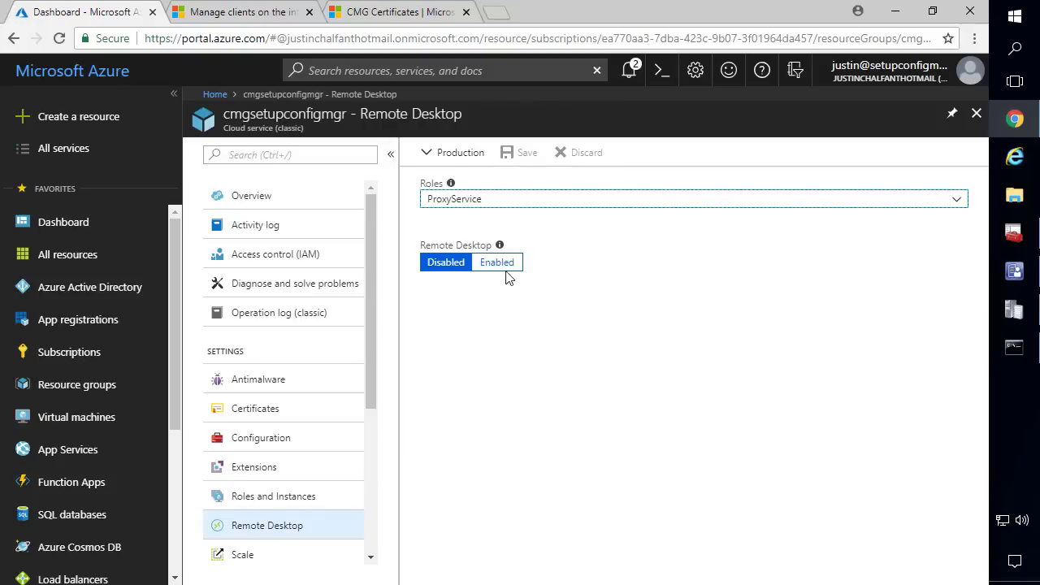
Enable Remote Desktop for ProxyService with an admin user, password and MachineKey certificate, and save
left_click(496, 263)
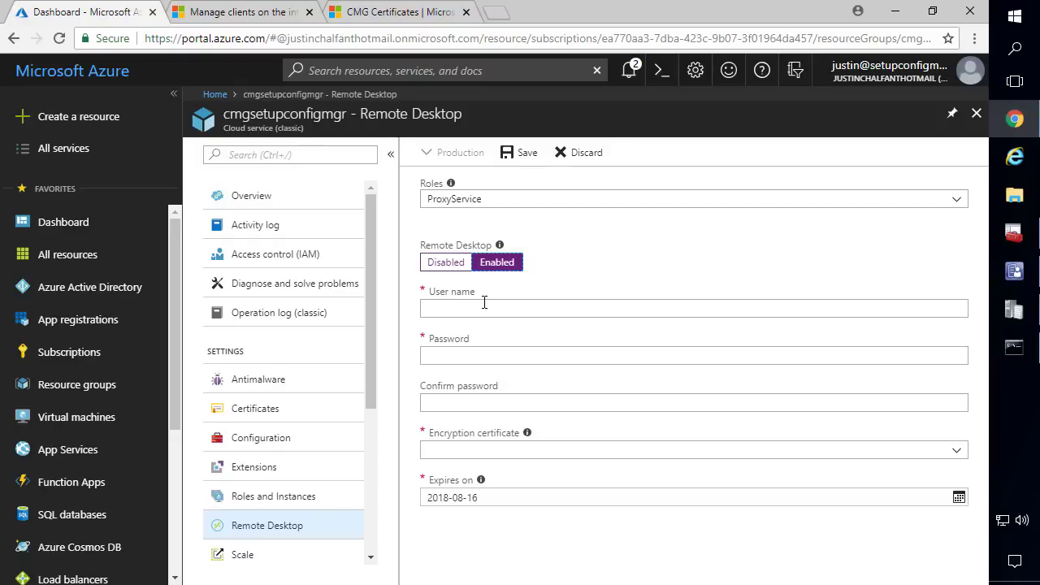
left_click(485, 307)
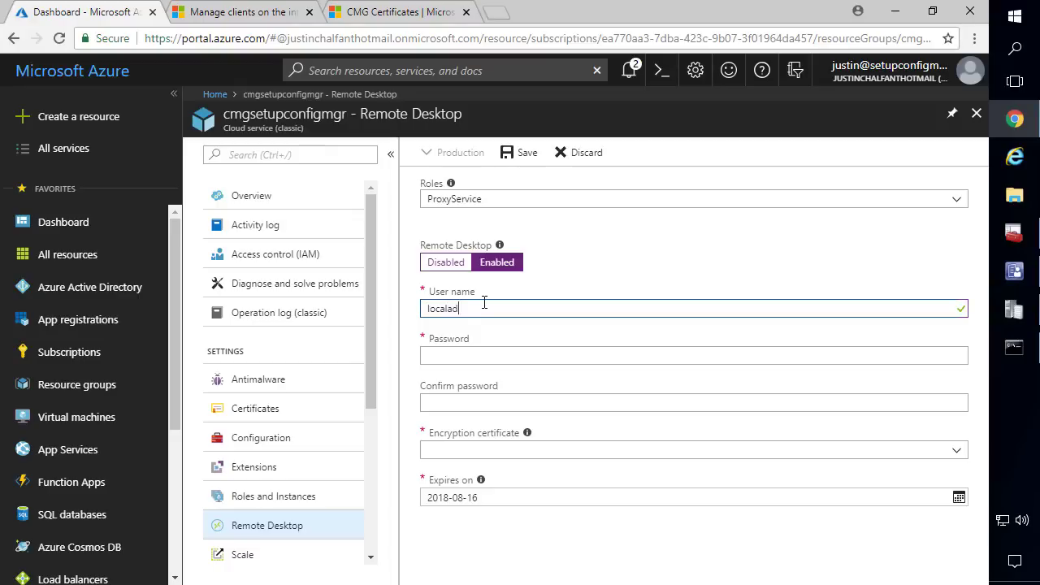
key("Tab")
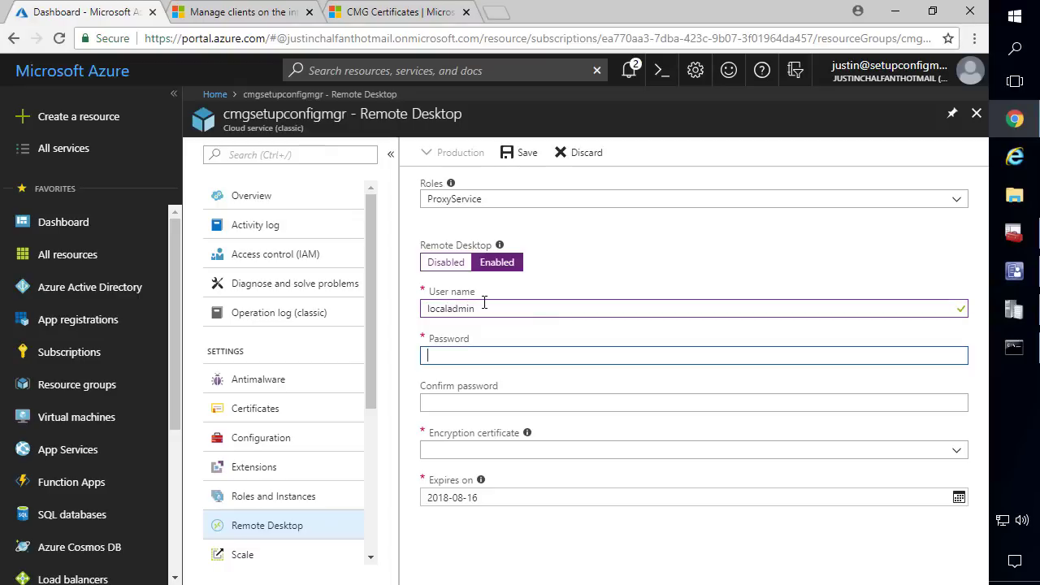
type("•••••")
key("Tab")
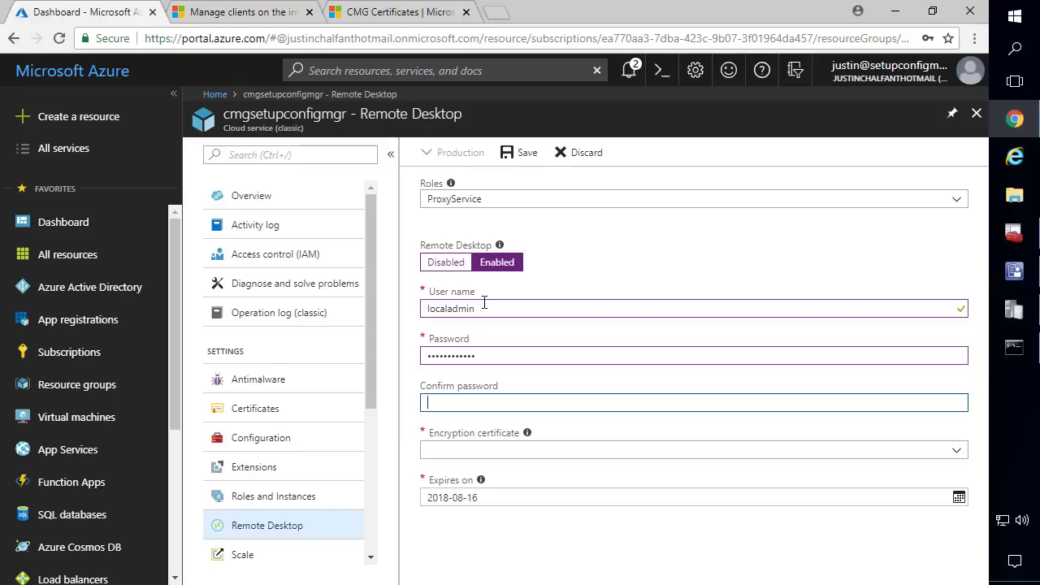
type("•••••")
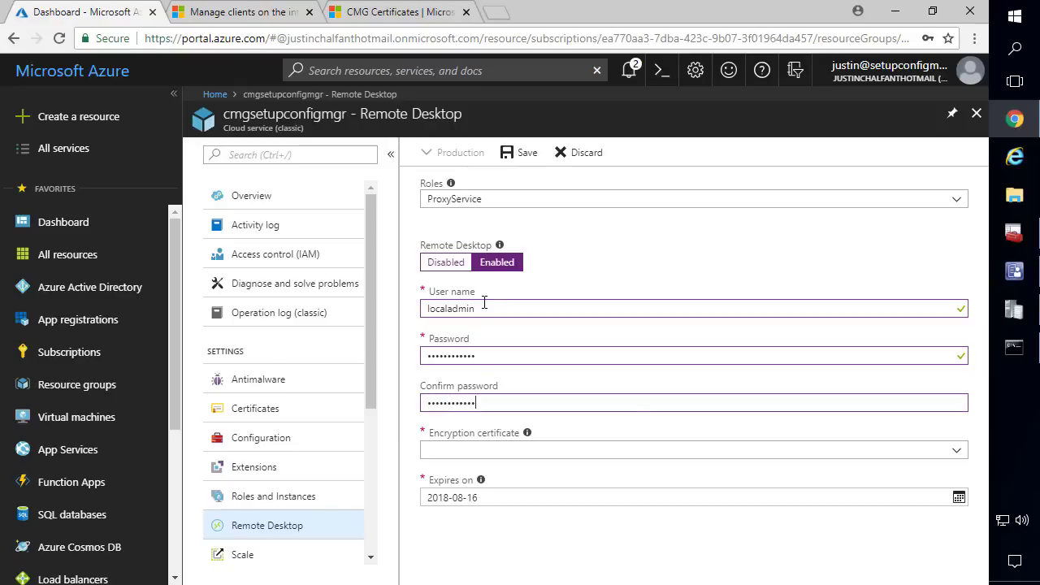
left_click(460, 449)
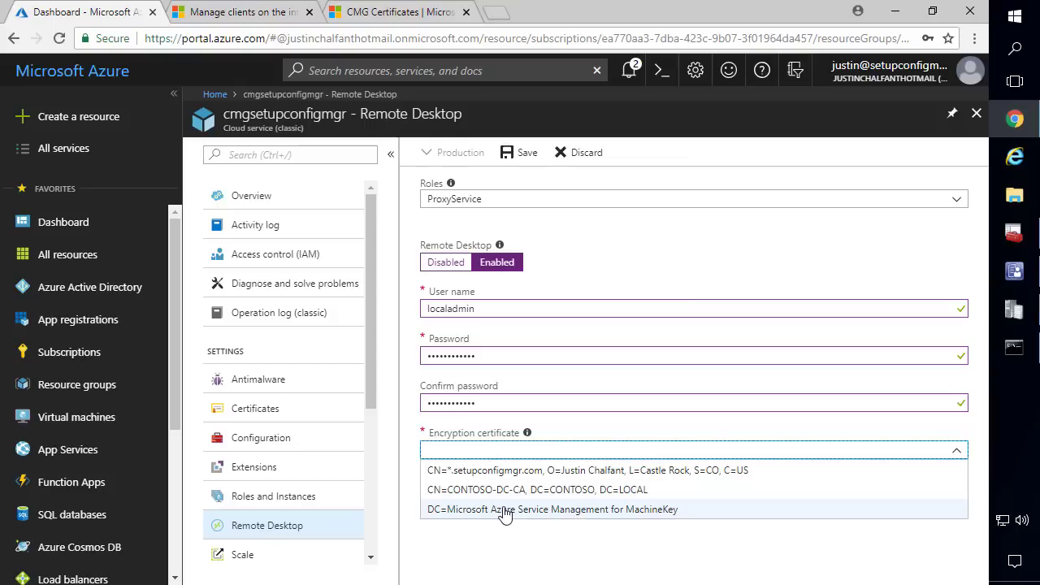
left_click(504, 510)
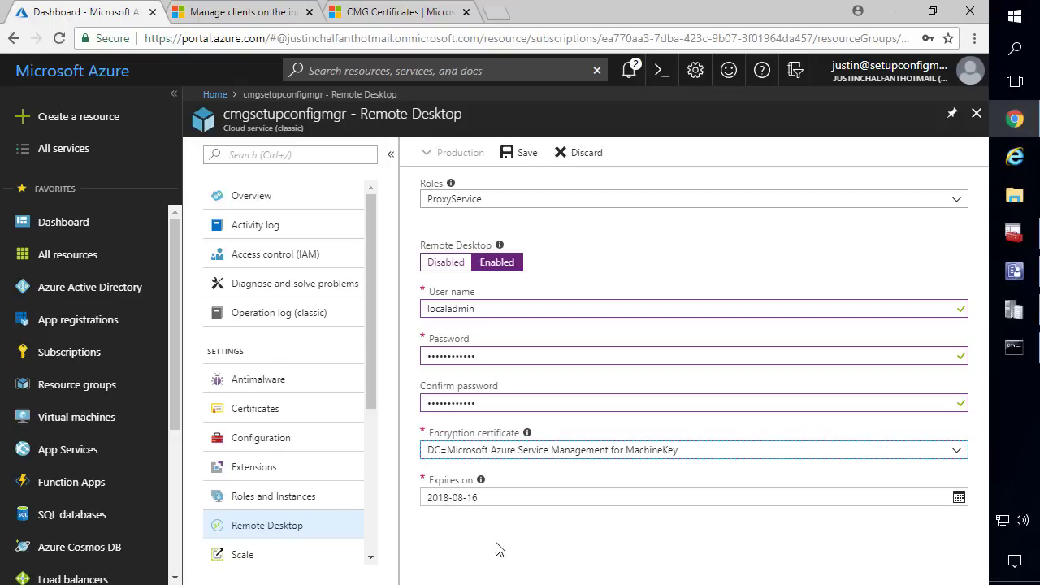
left_click(522, 153)
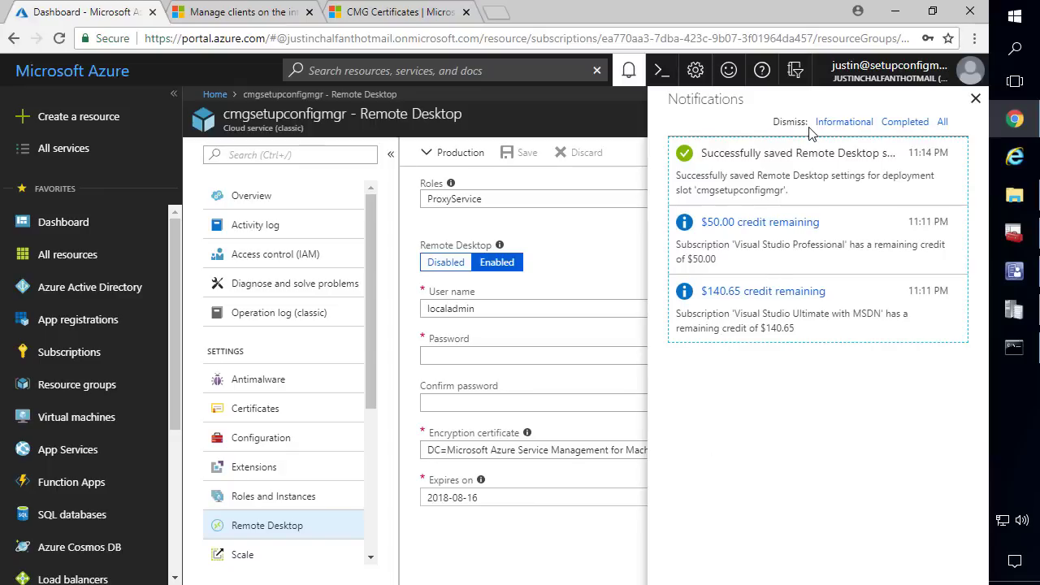
left_click(976, 100)
From the cloud service Overview, download the ProxyService_IN_0 instance's Remote Desktop .rdp file
left_click(264, 199)
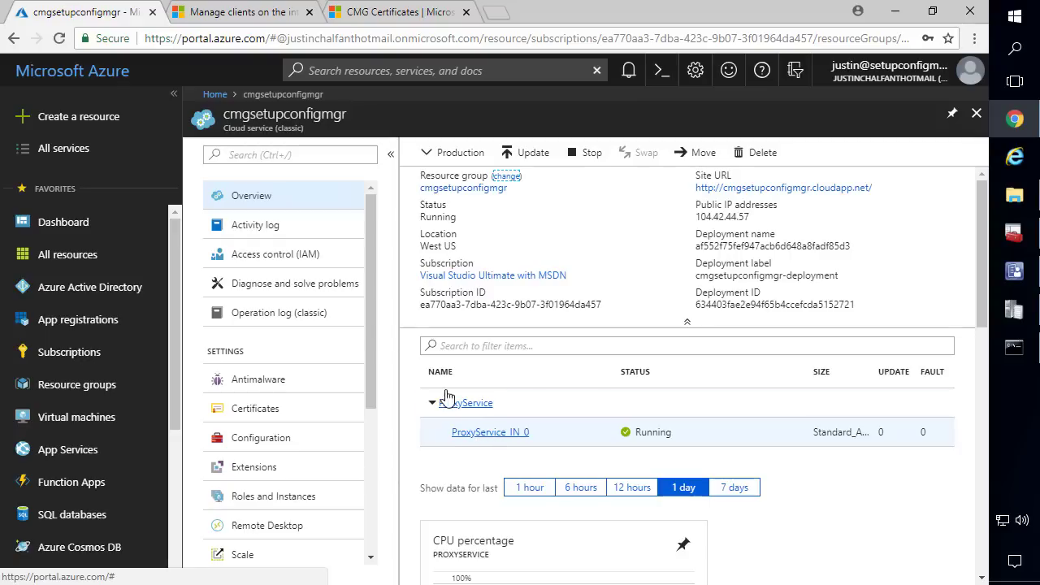
left_click(255, 199)
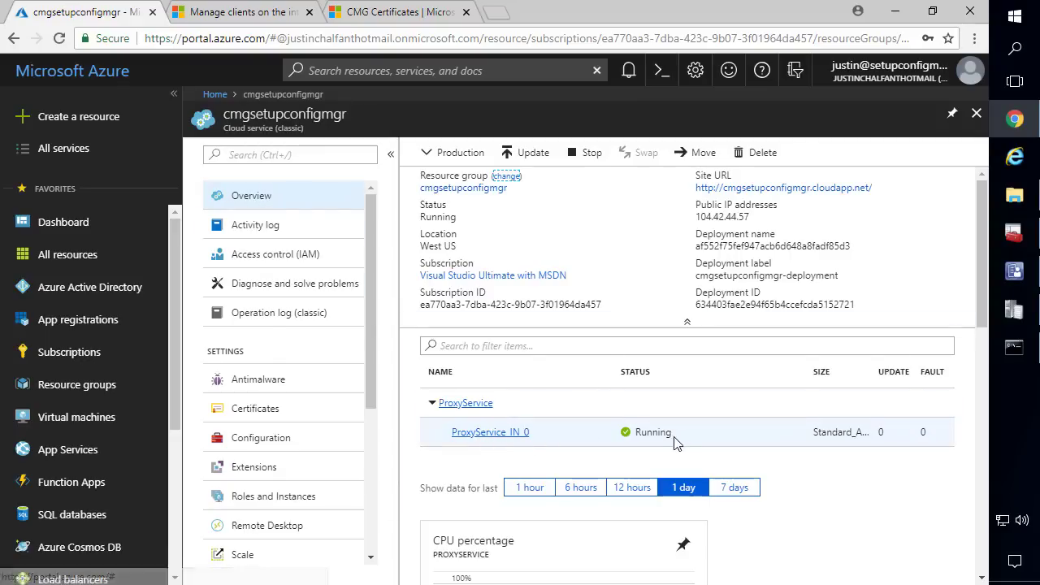
left_click(498, 434)
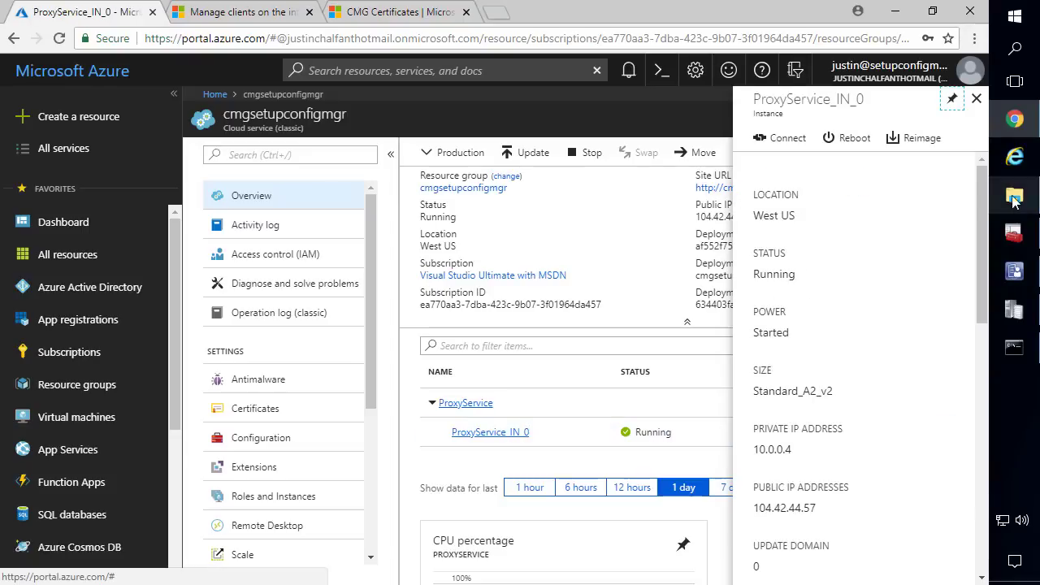
left_click(776, 140)
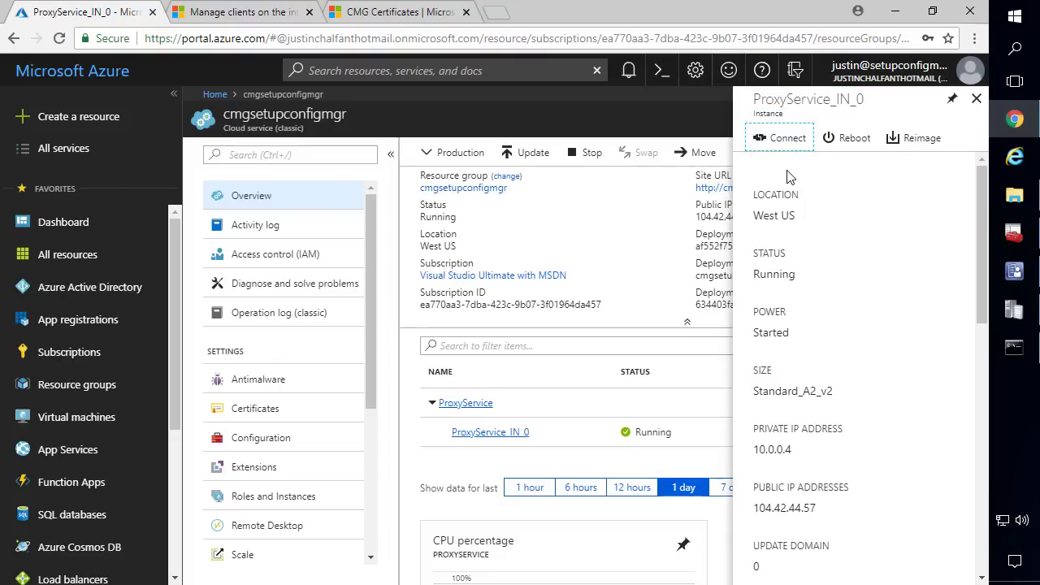
Launch the downloaded .rdp file from its folder and try connecting to cmgsetupconfigmgr.cloudapp.net
left_click(166, 567)
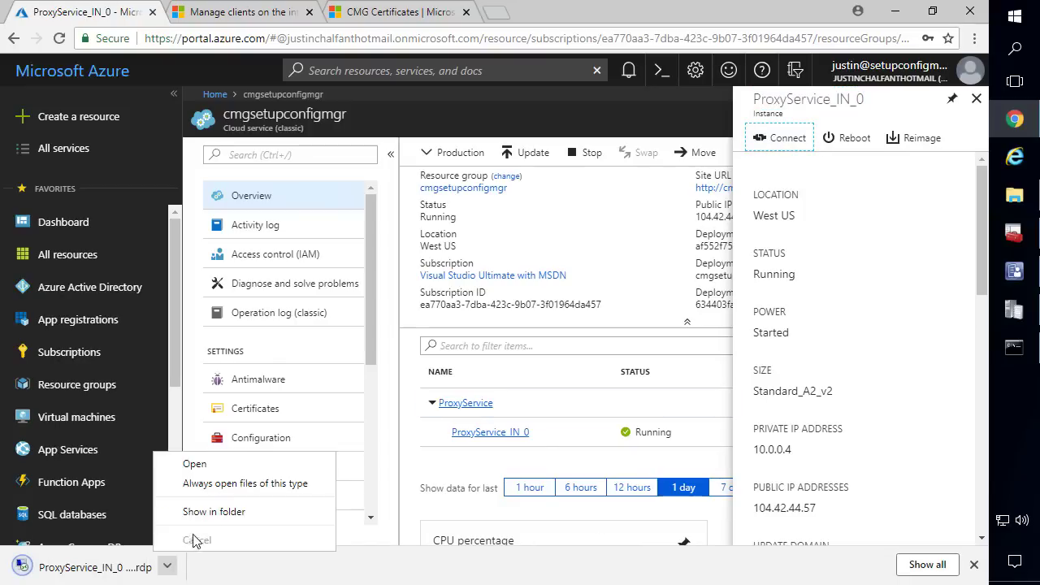
left_click(191, 511)
double_click(274, 324)
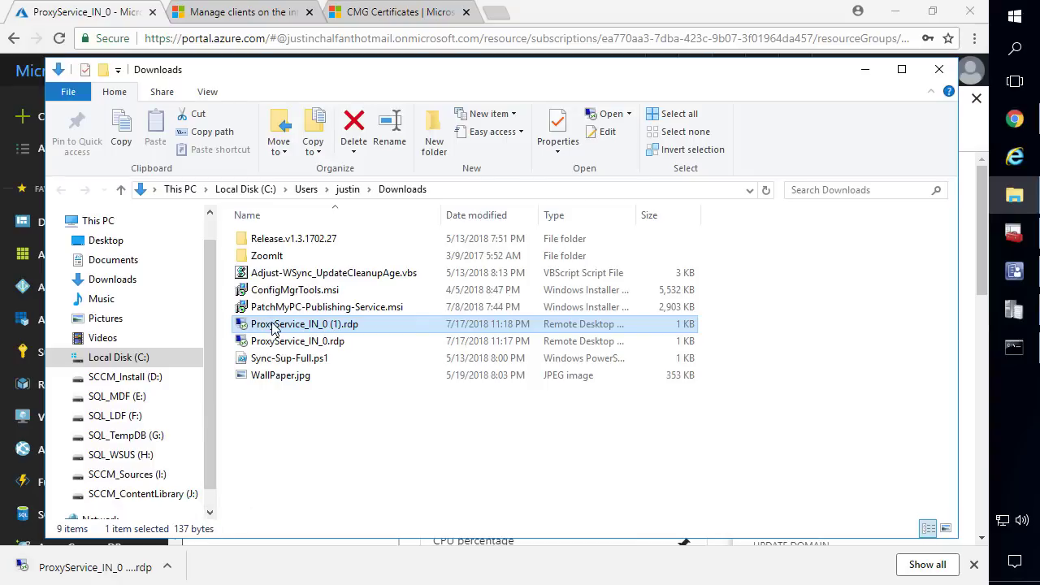
left_click(588, 388)
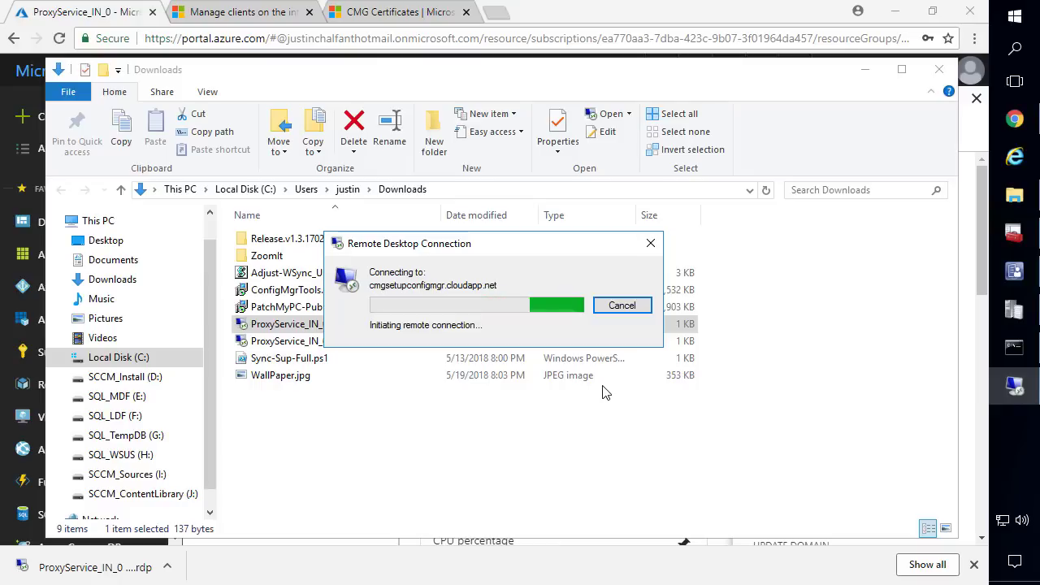
left_click(865, 69)
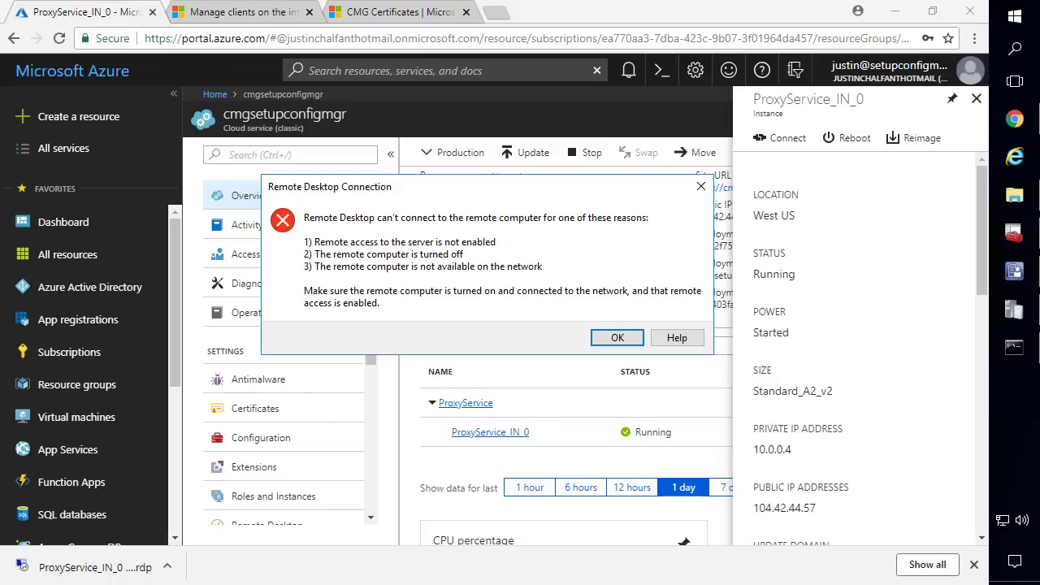
Dismiss the connection error, reboot ProxyService_IN_0 until notifications show success, and reopen Downloads
left_click(627, 340)
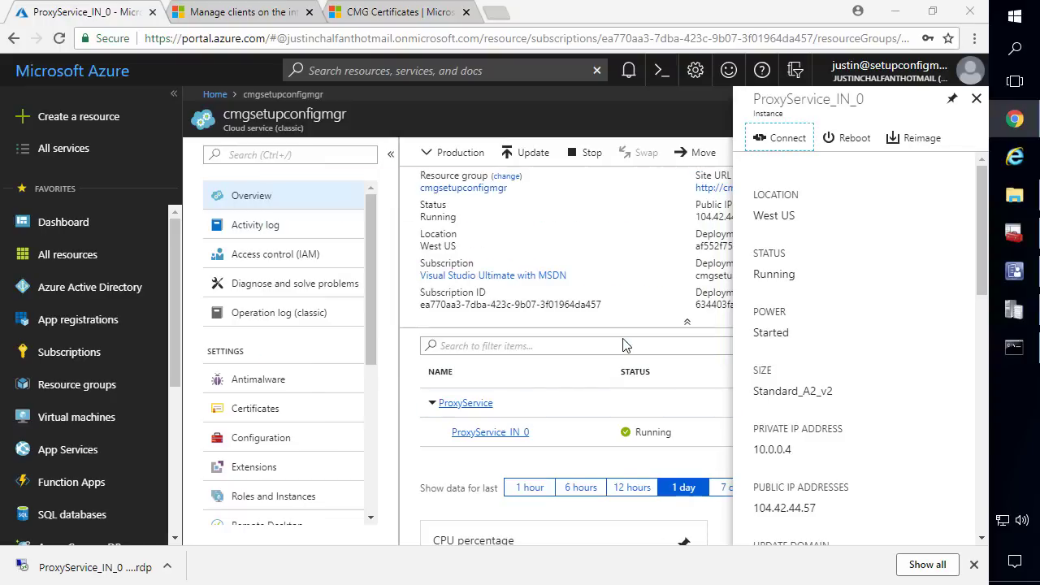
left_click(851, 142)
left_click(688, 266)
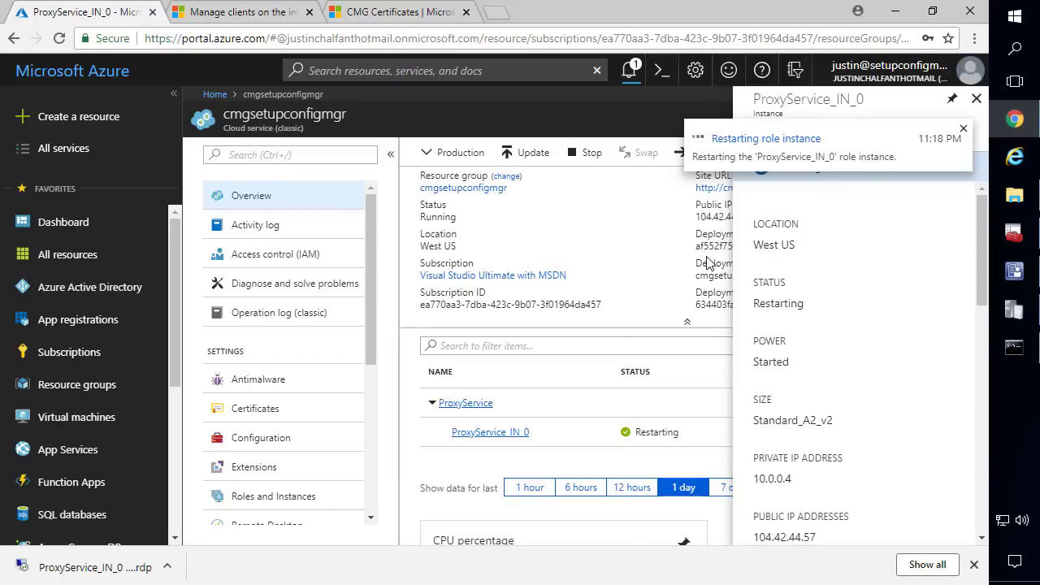
left_click(751, 151)
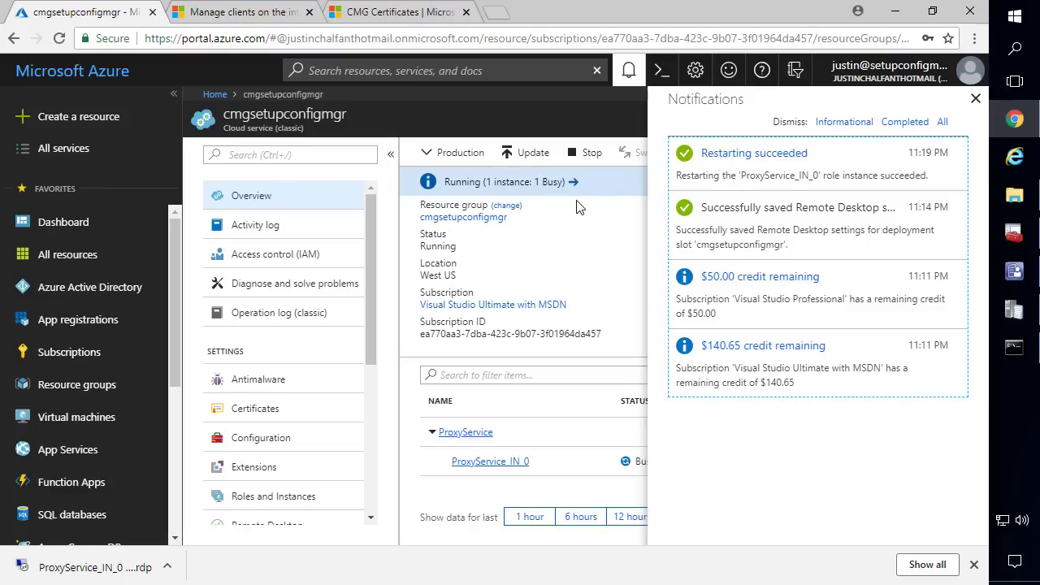
left_click(573, 256)
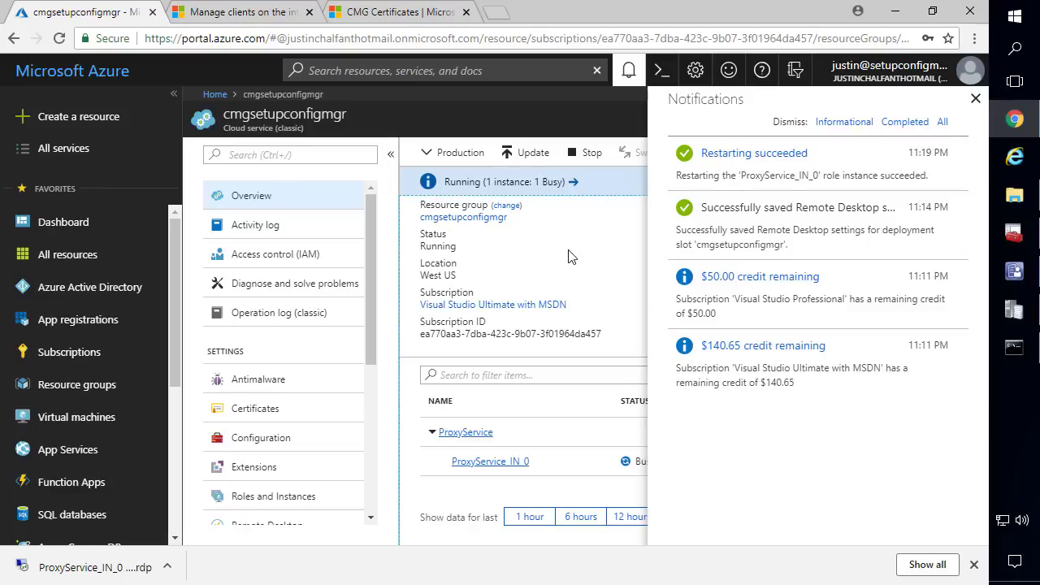
left_click(1014, 195)
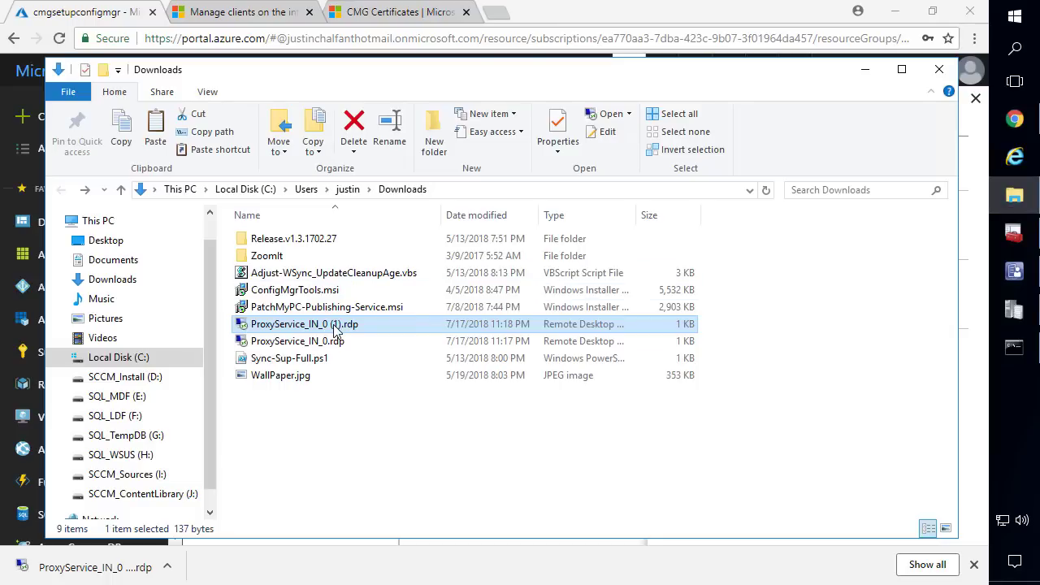
Launch the newer ProxyService_IN_0 (1).rdp file, accept the publisher warning, and sign in with the account password
double_click(334, 327)
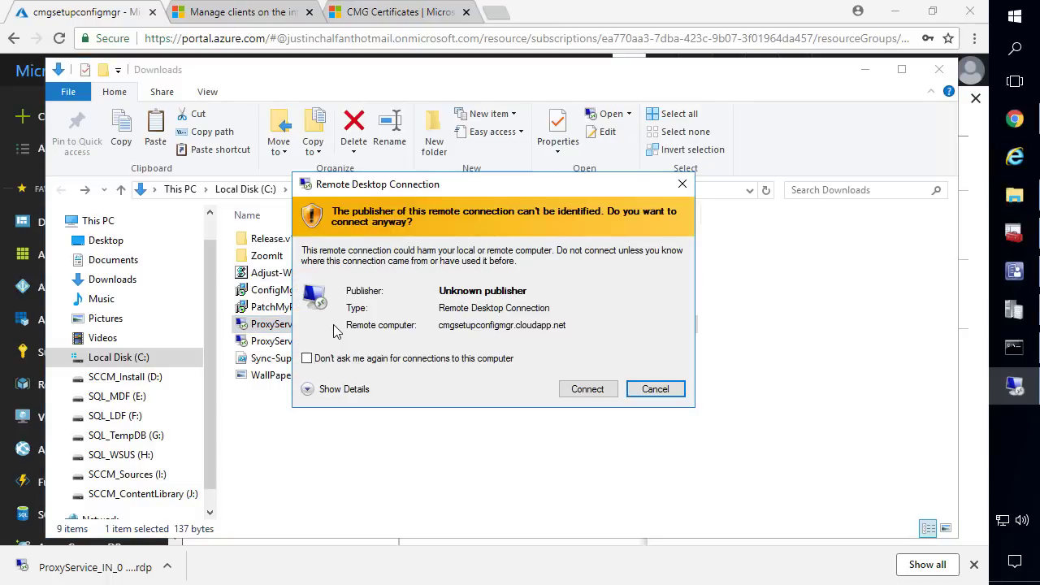
left_click(587, 389)
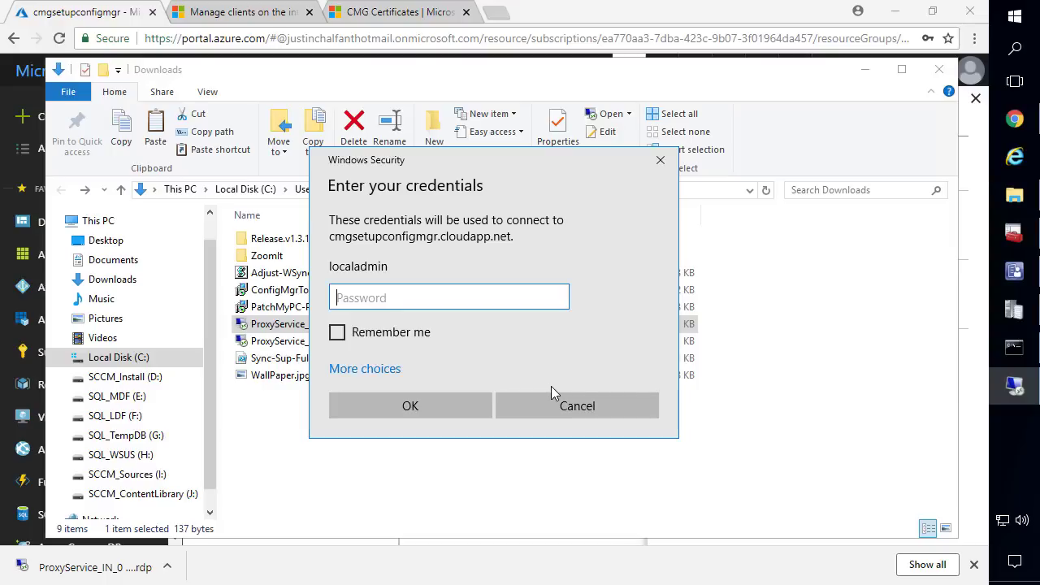
type("****")
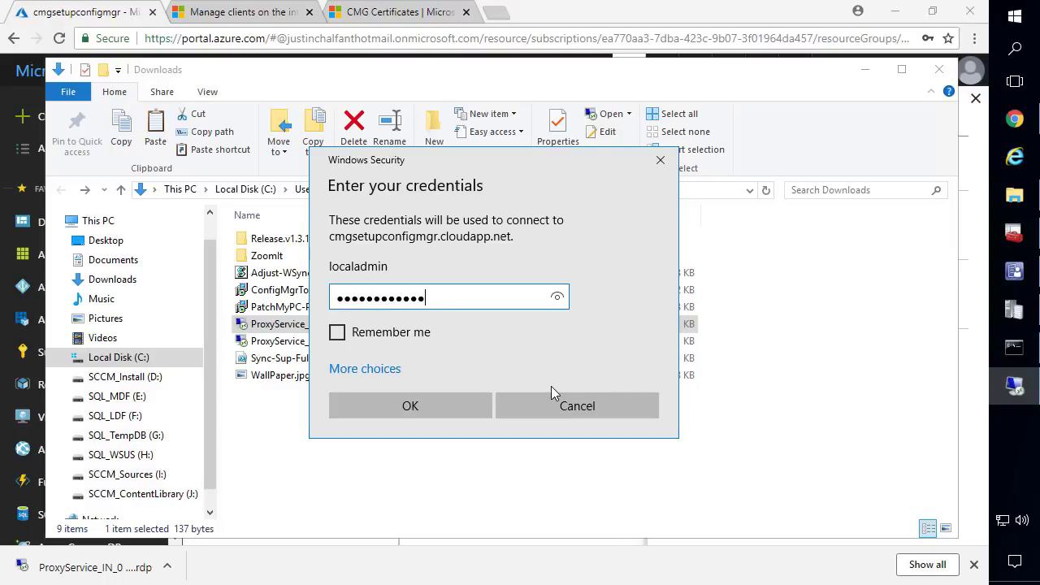
key("Return")
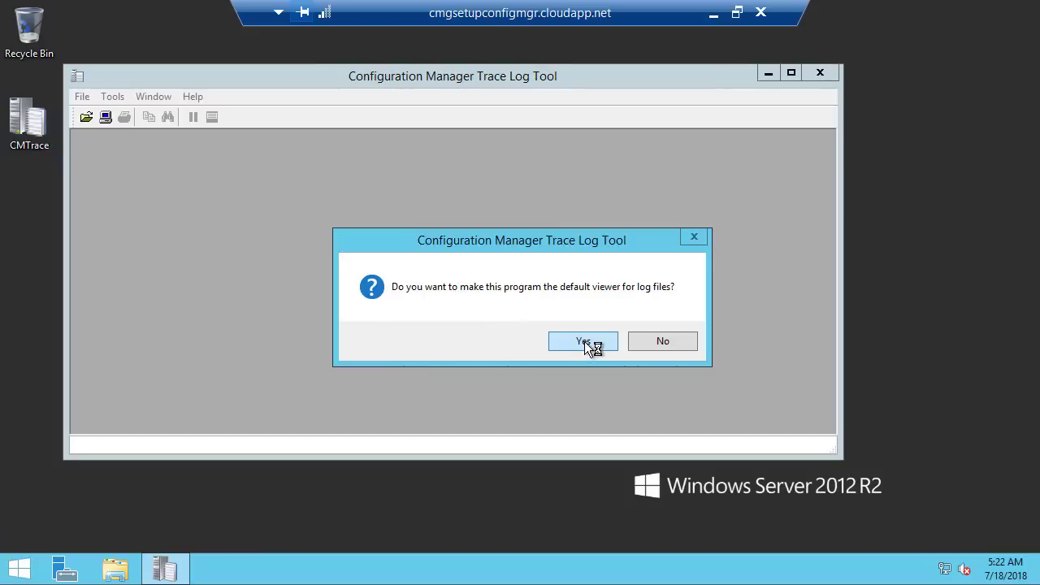
Accept CMTrace as the default log viewer, close it, and open File Explorer on This PC
left_click(584, 341)
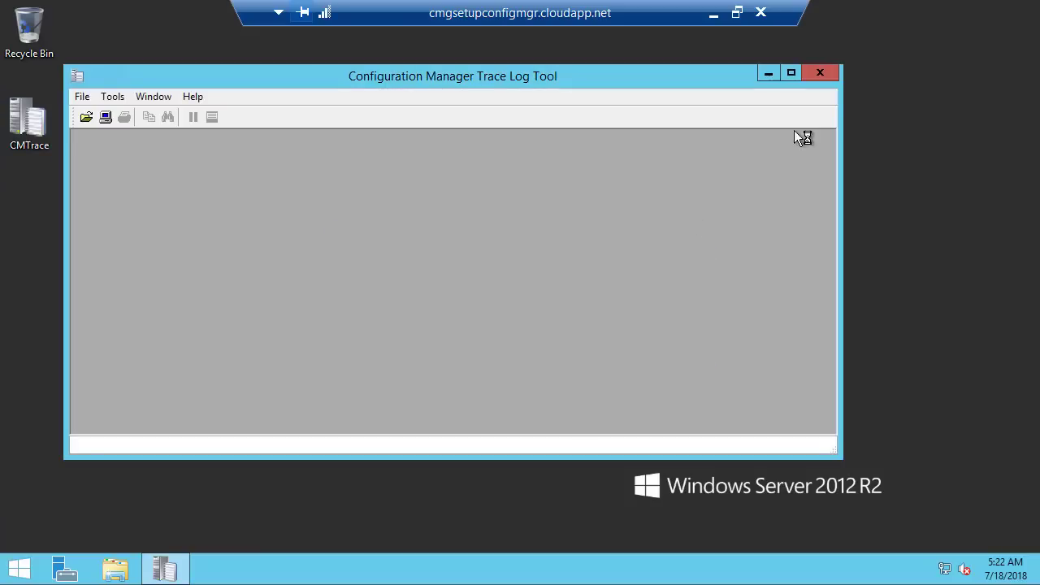
left_click(823, 79)
left_click(130, 563)
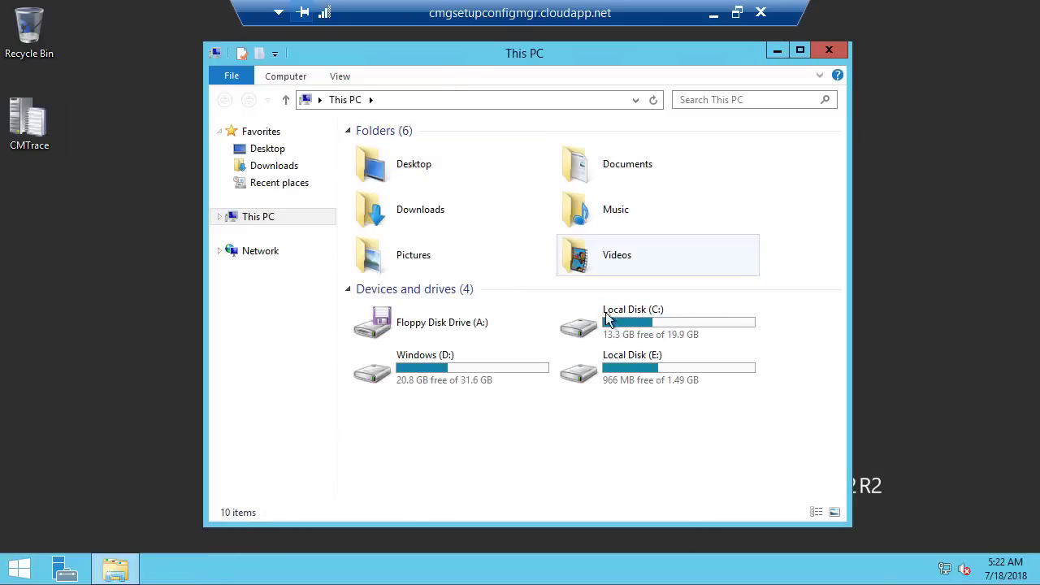
Launch Registry Editor with 'reged' and expand HKEY_LOCAL_MACHINE\SOFTWARE\Microsoft
left_click(20, 567)
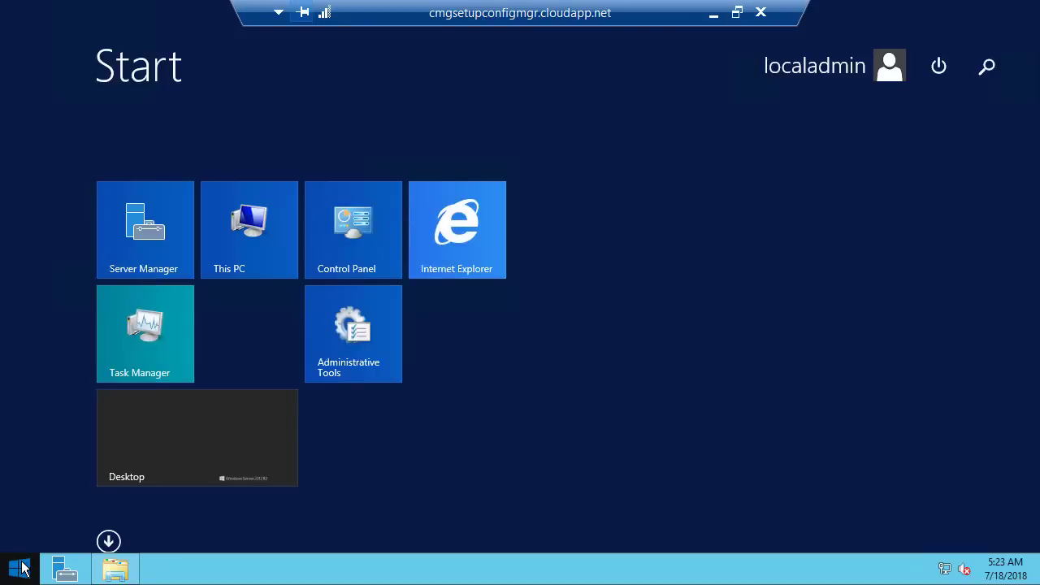
type("regedit")
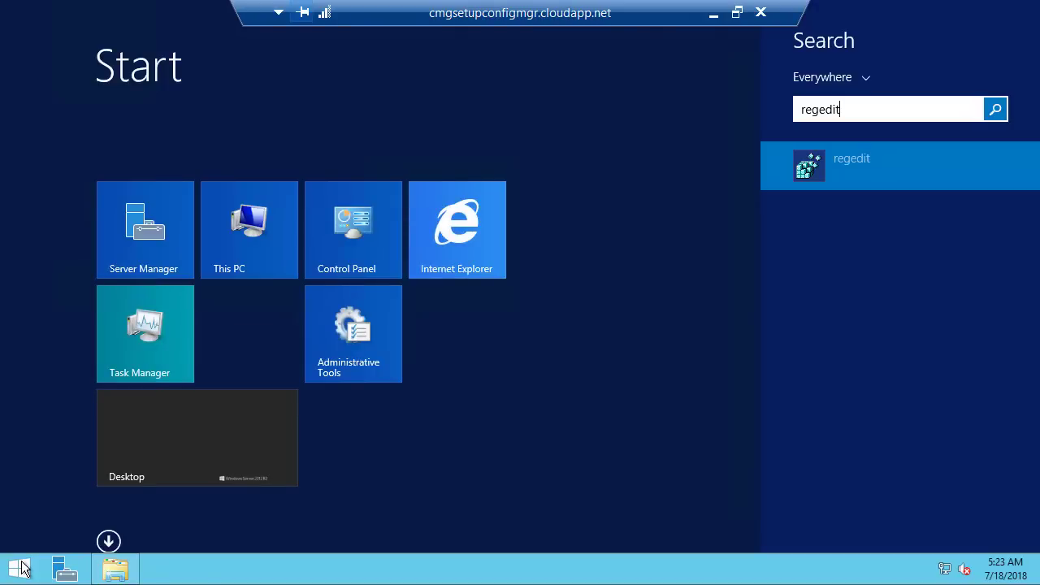
key("Return")
key("Left")
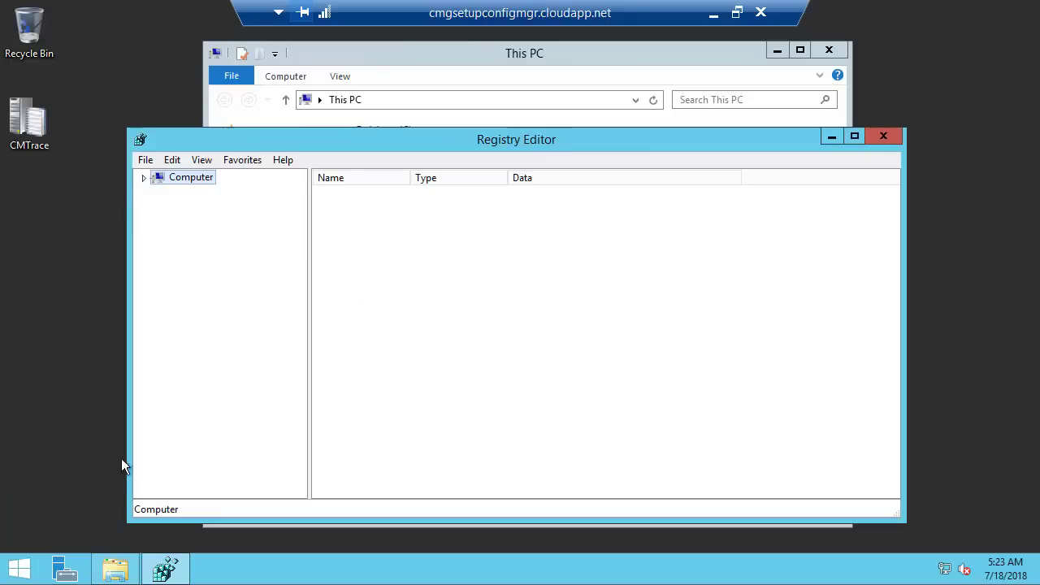
key("Right")
double_click(251, 220)
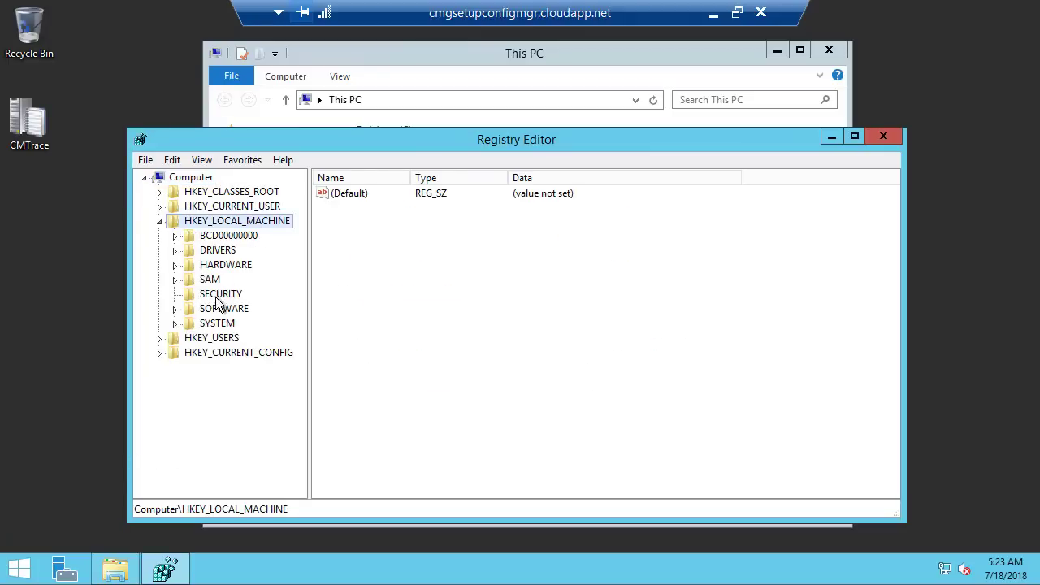
double_click(221, 310)
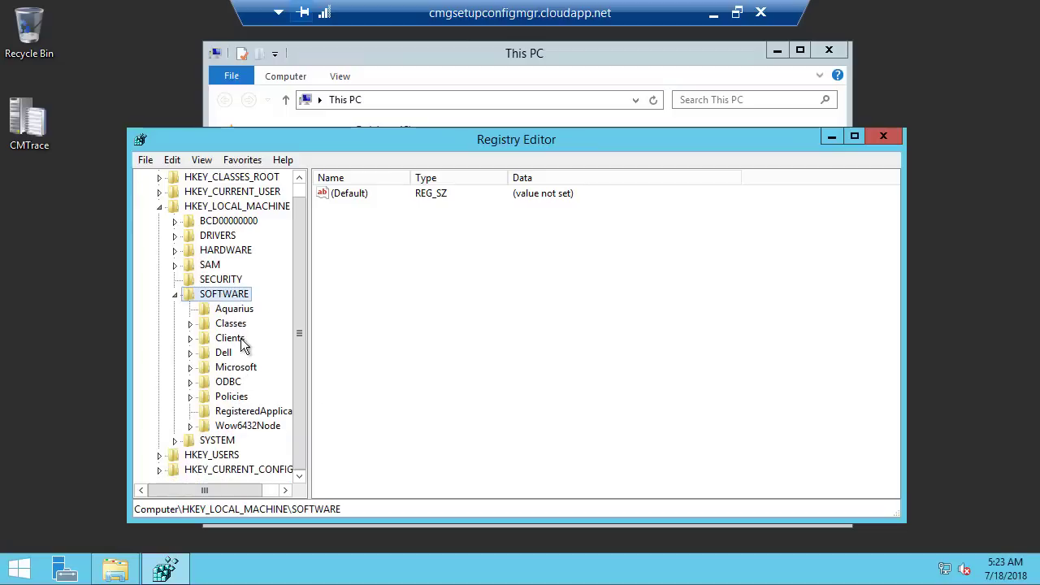
double_click(246, 368)
left_click(240, 365)
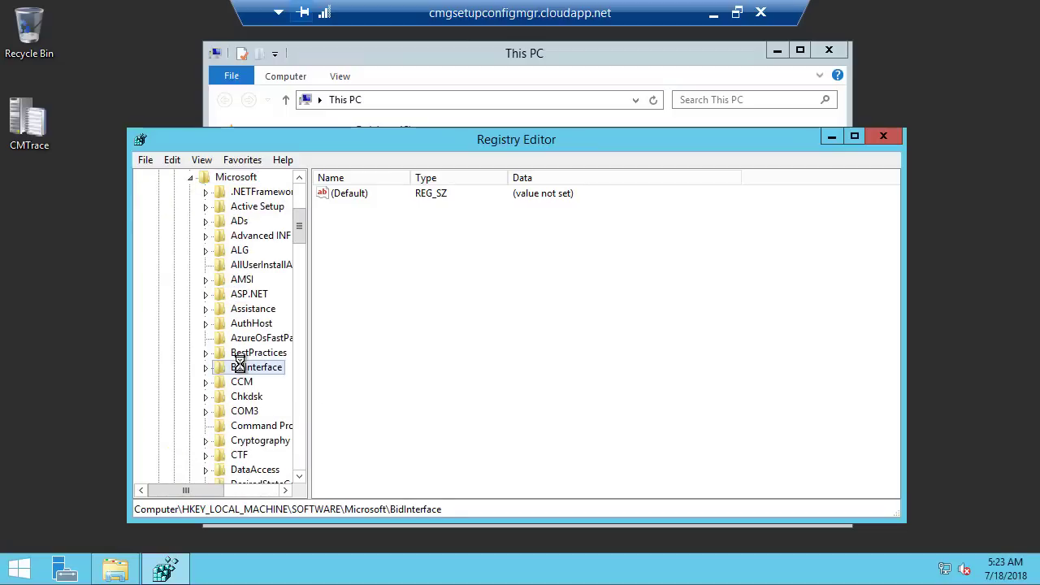
Open SMS\Tracing\CMGSetup to see TraceFilename pointing to E:\approot\logs
type("sms")
key("Right")
scroll(279, 411, "down", 4)
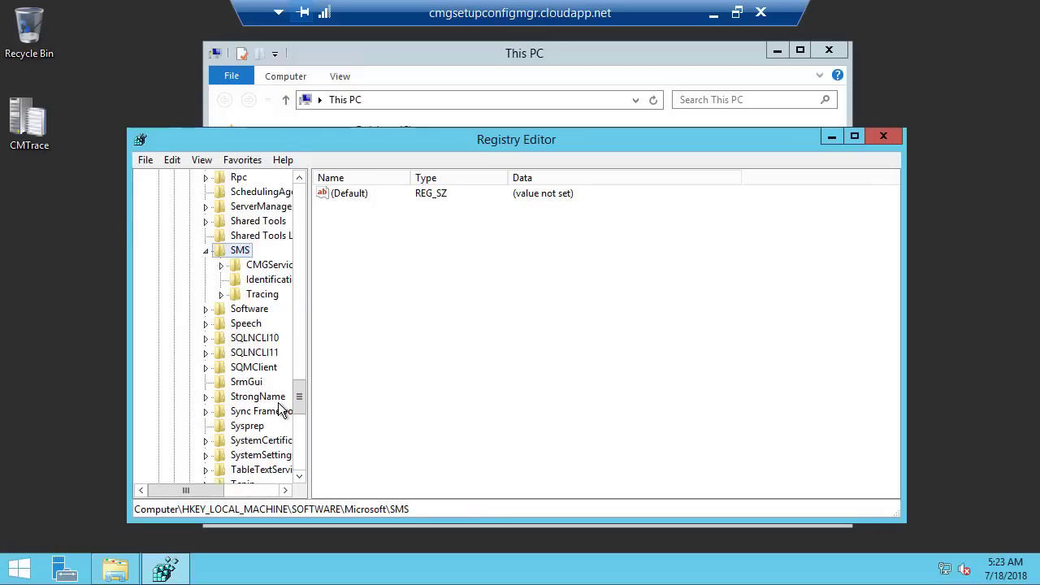
left_click_drag(310, 237, 402, 247)
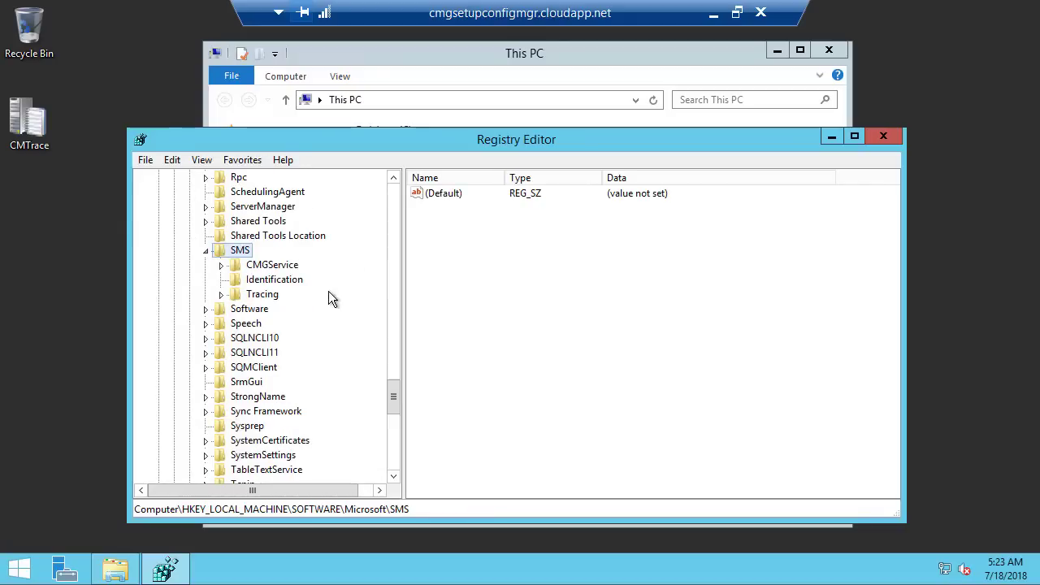
double_click(258, 295)
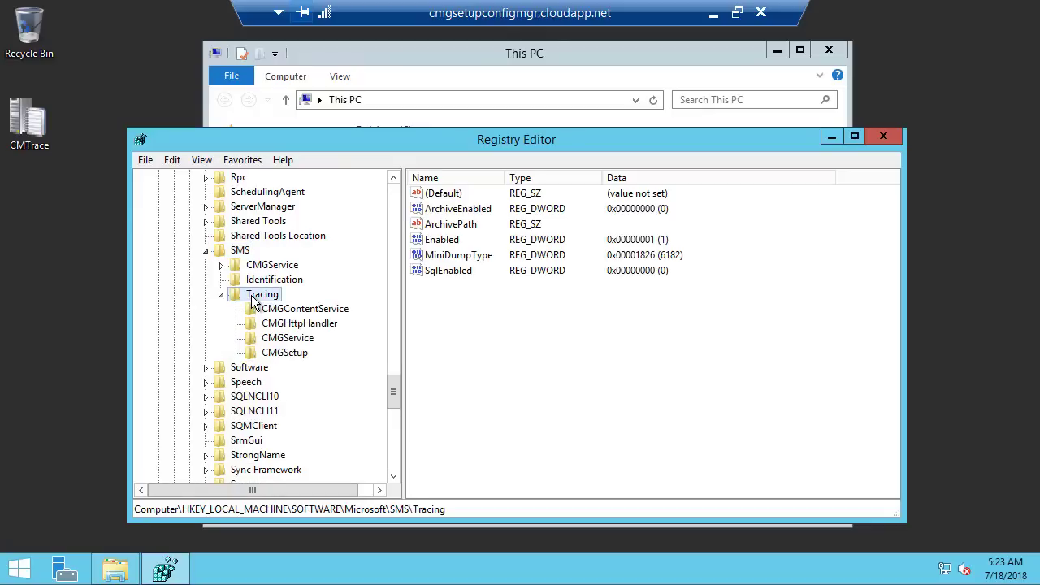
left_click(291, 354)
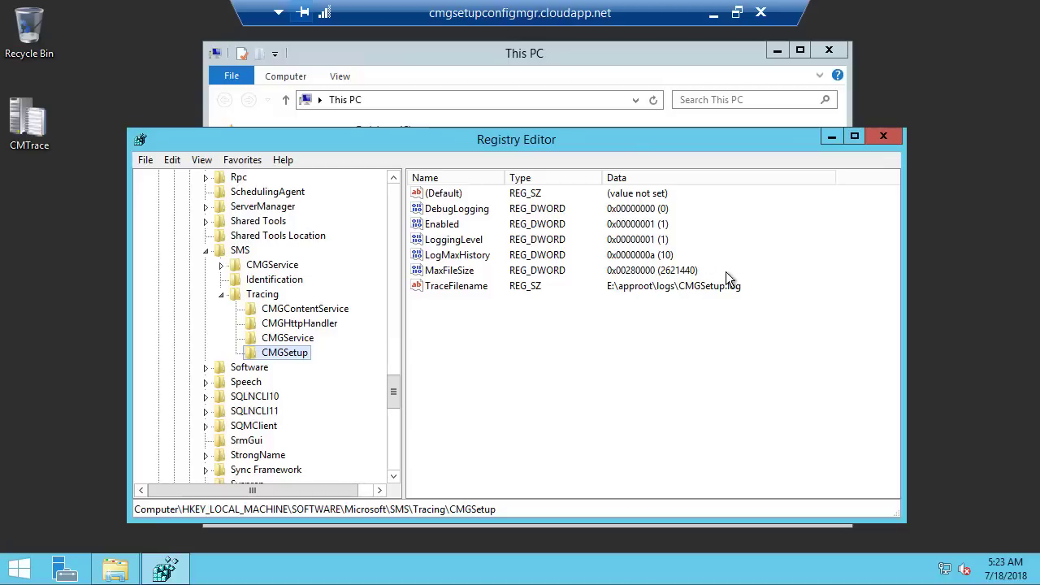
left_click(552, 92)
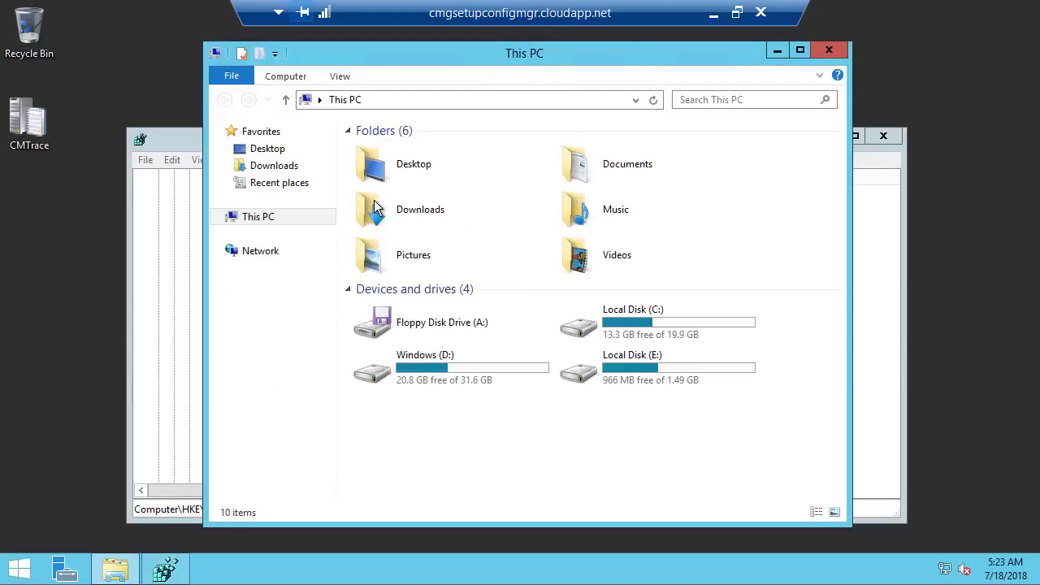
Open CMGService.log and CMGSetup.log from E:\approot\logs in two CMTrace windows
double_click(672, 357)
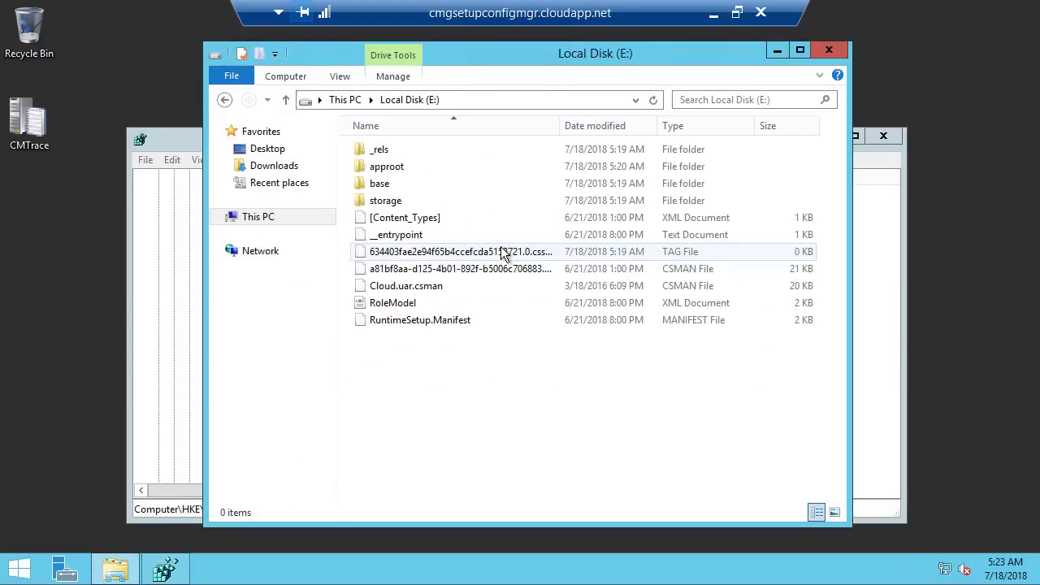
left_click(404, 171)
double_click(404, 171)
double_click(404, 182)
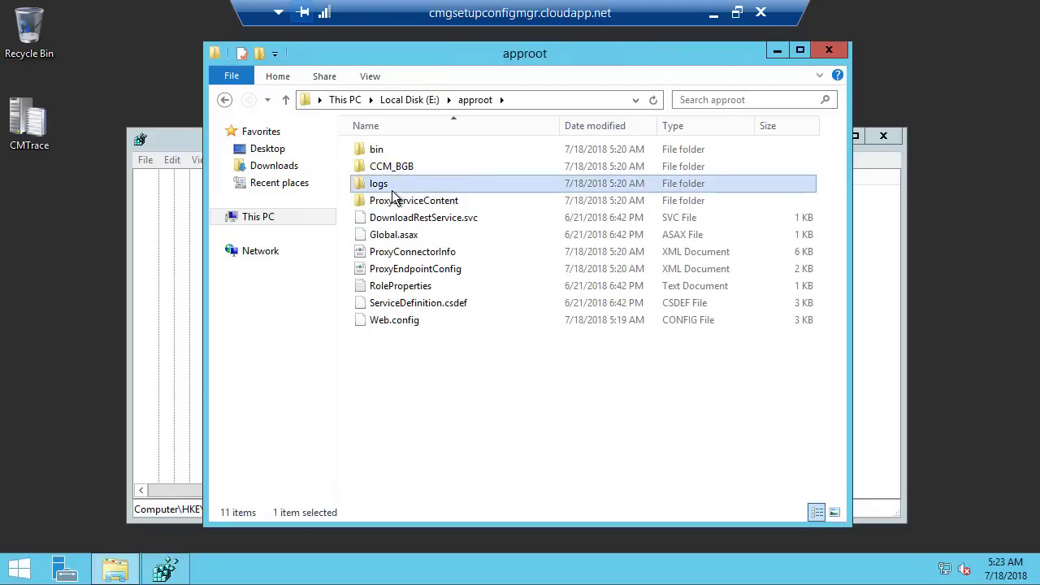
double_click(401, 148)
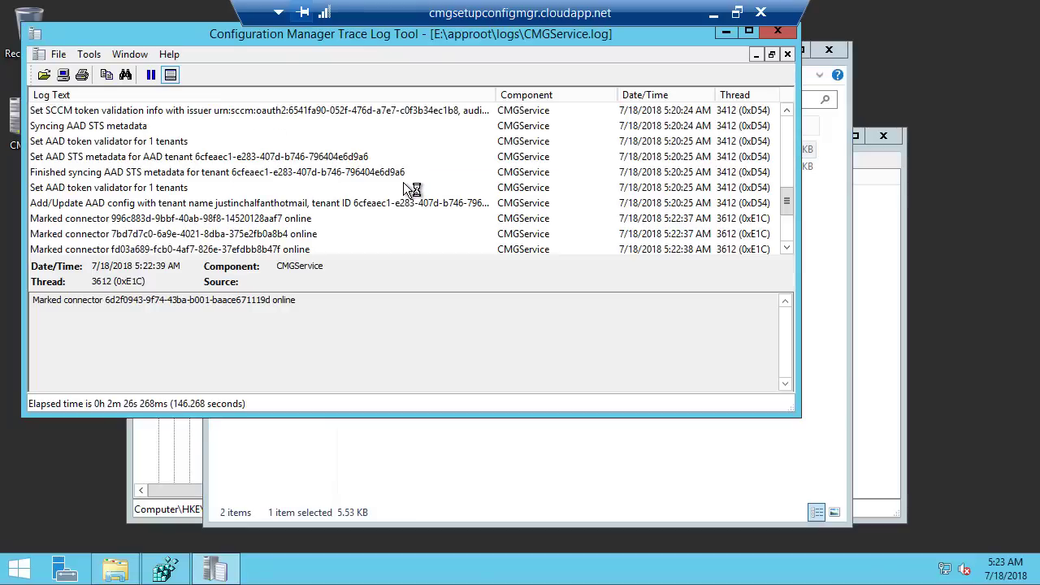
left_click(428, 482)
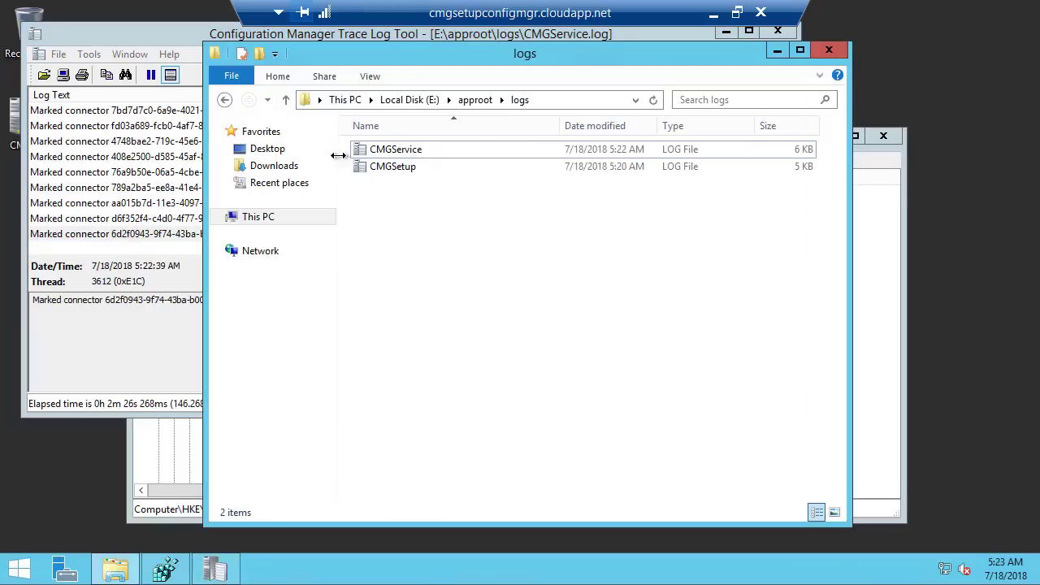
double_click(388, 170)
Snap CMGService.log left and CMGSetup.log right, review entries, then minimize both and close the folder
left_click_drag(351, 49, 1039, 89)
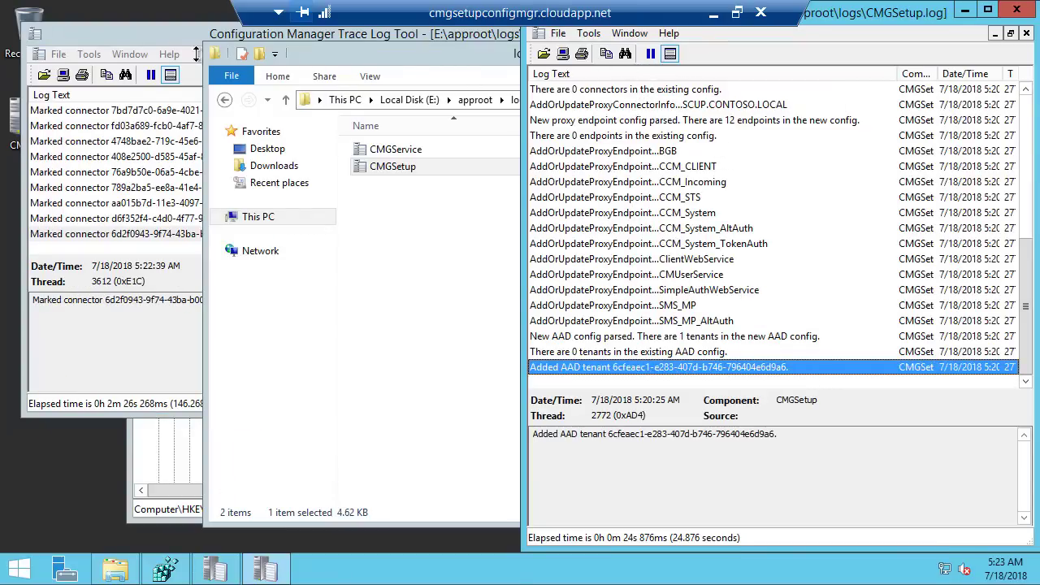
left_click_drag(190, 40, 1, 82)
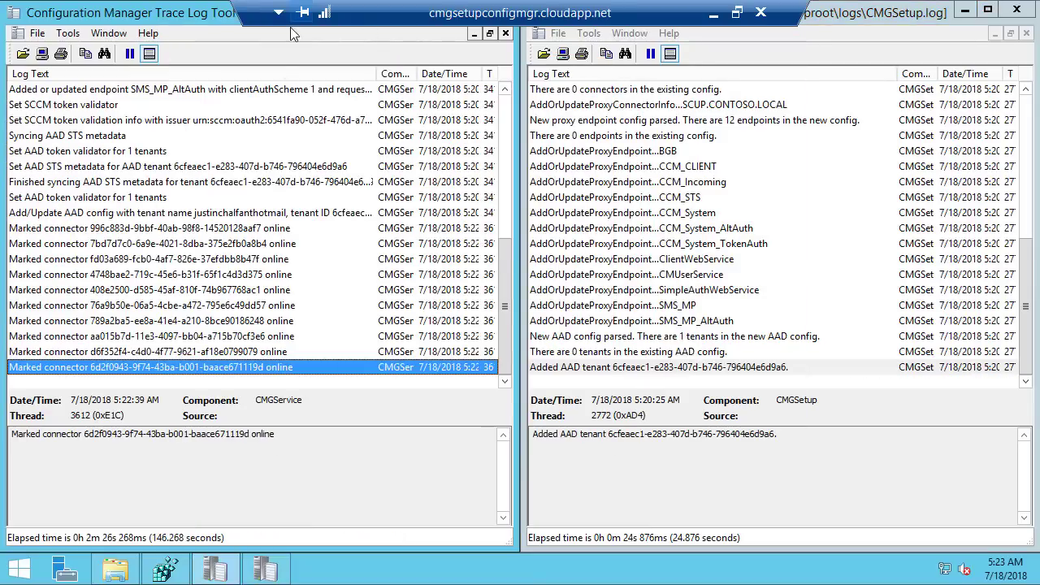
left_click(247, 349)
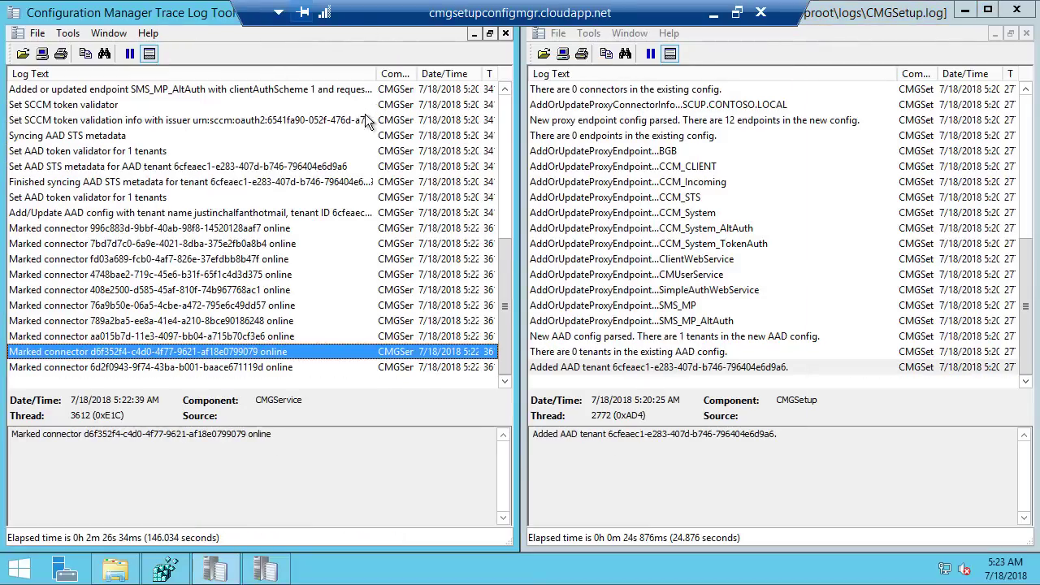
left_click_drag(241, 14, 603, 17)
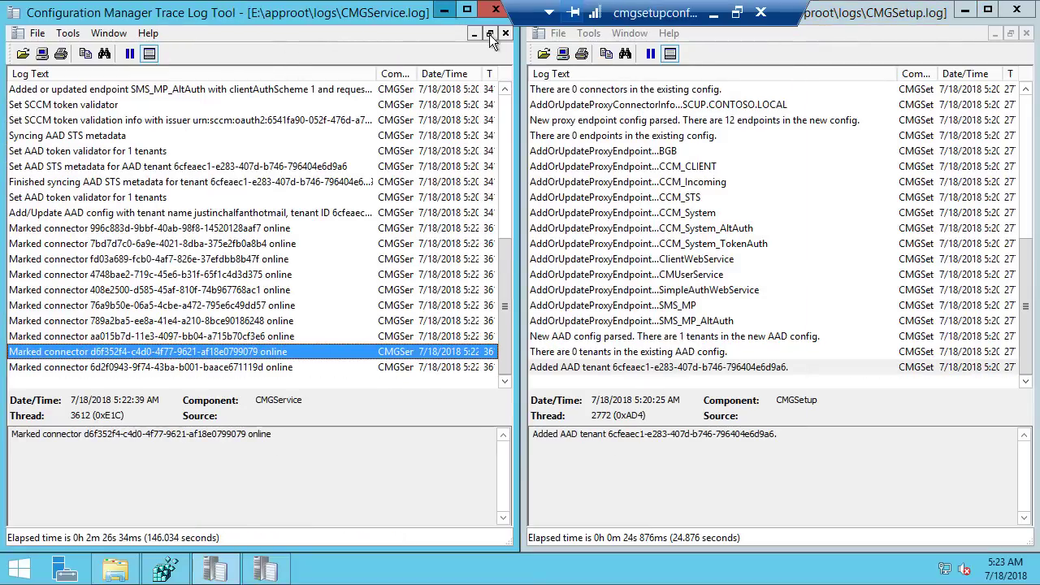
left_click(446, 11)
left_click(965, 10)
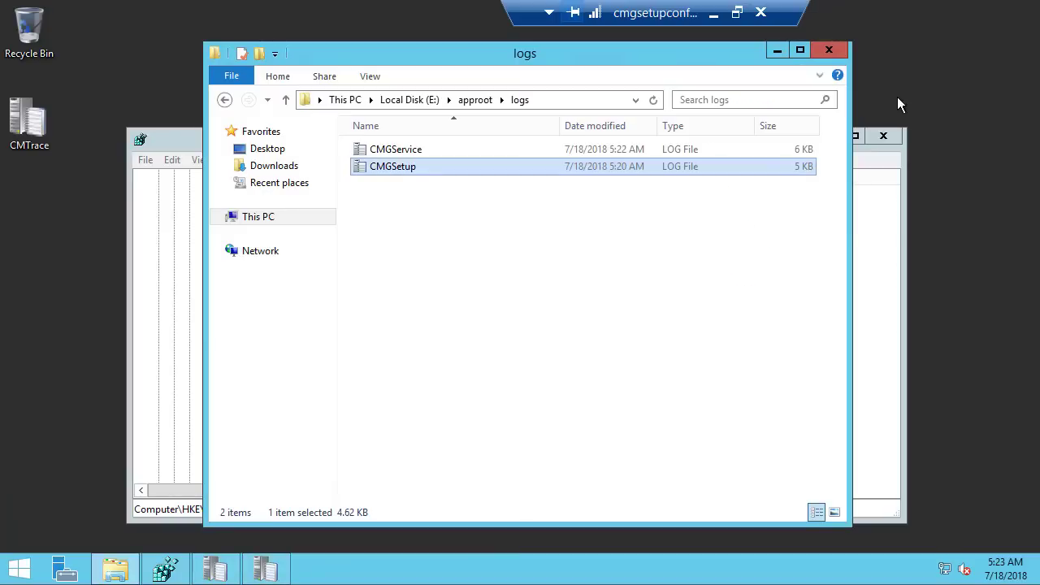
left_click(830, 50)
Close Registry Editor, launch IIS Manager, and expand the server's Sites list
left_click(884, 136)
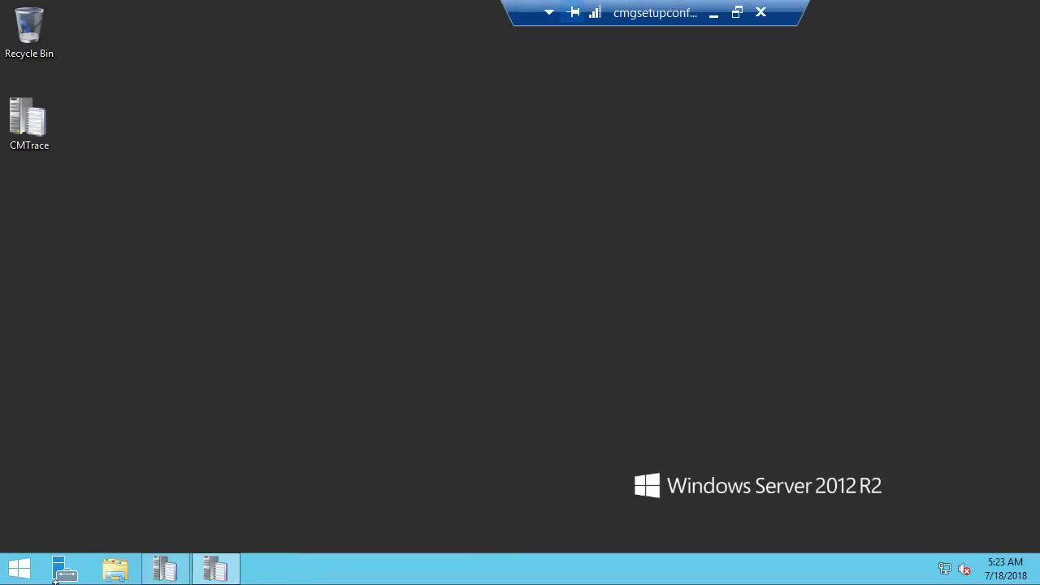
left_click(16, 569)
type("iiS) Manager")
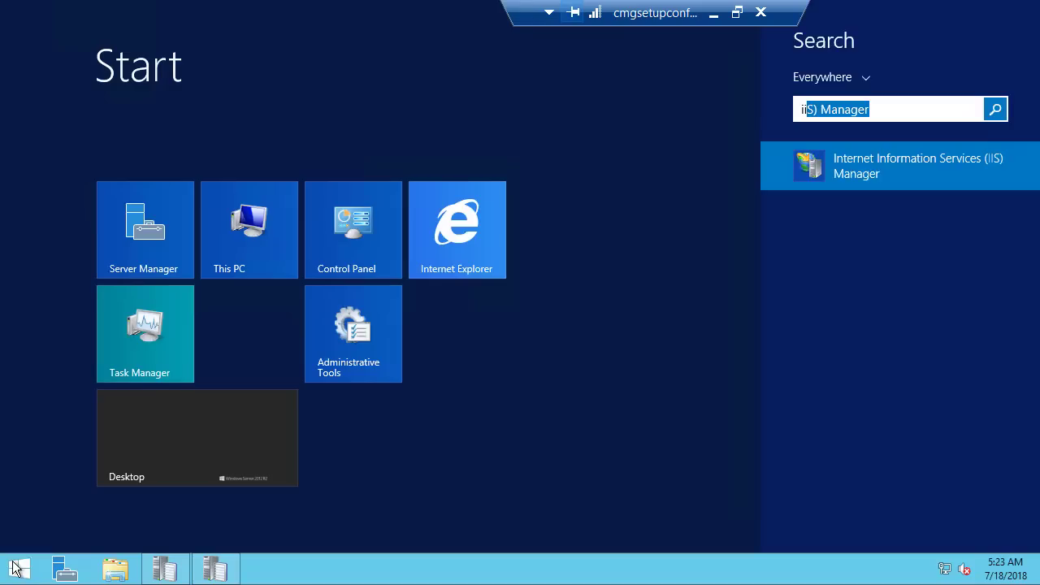
key("Return")
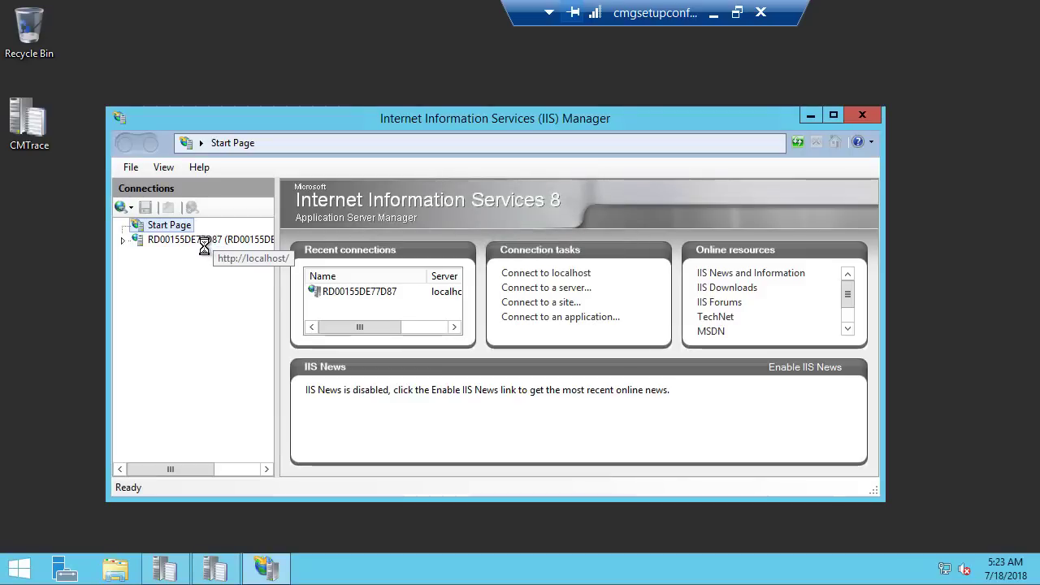
left_click(194, 238)
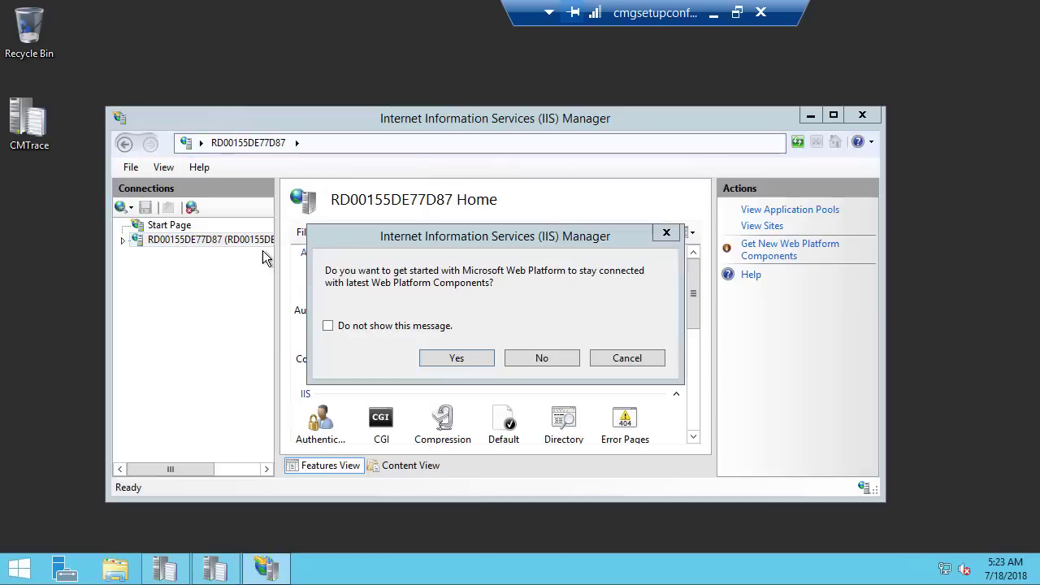
left_click(666, 232)
left_click(123, 240)
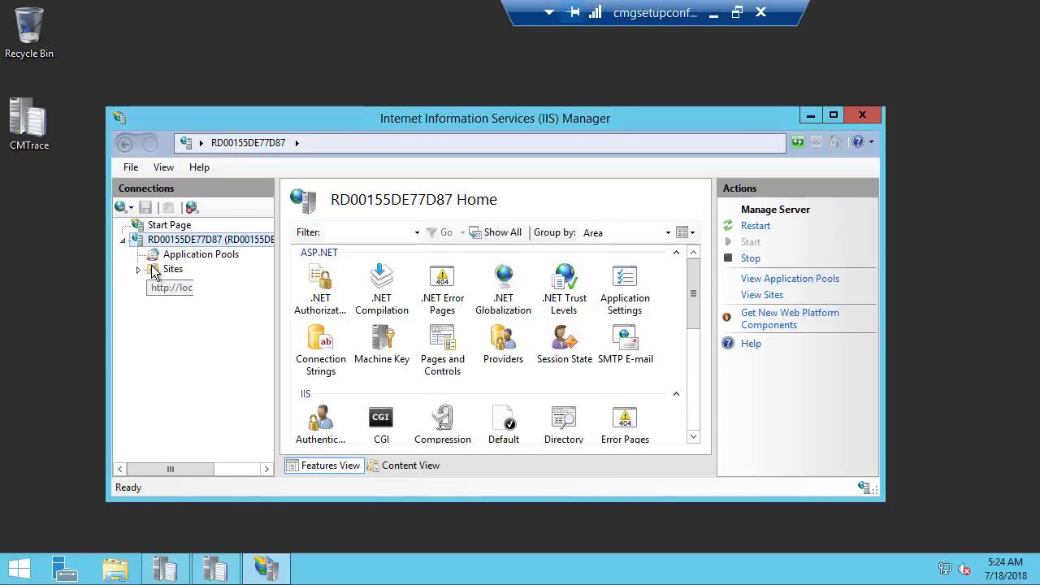
left_click(139, 269)
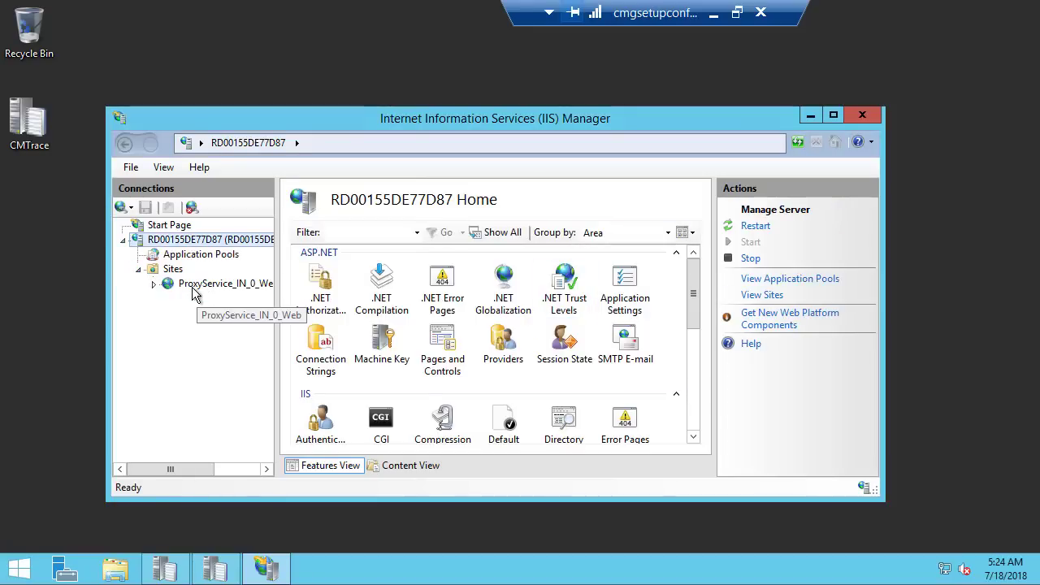
Open the ProxyService_IN_0_Web site's Logging settings maximized and copy its log directory path
left_click(205, 286)
left_click(123, 285)
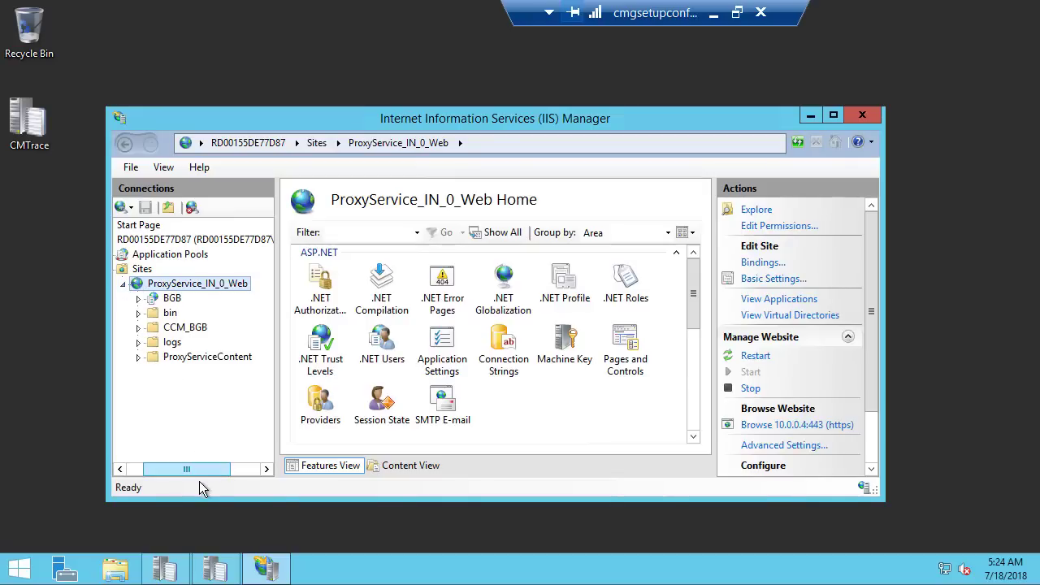
left_click_drag(182, 468, 165, 468)
left_click_drag(278, 241, 362, 241)
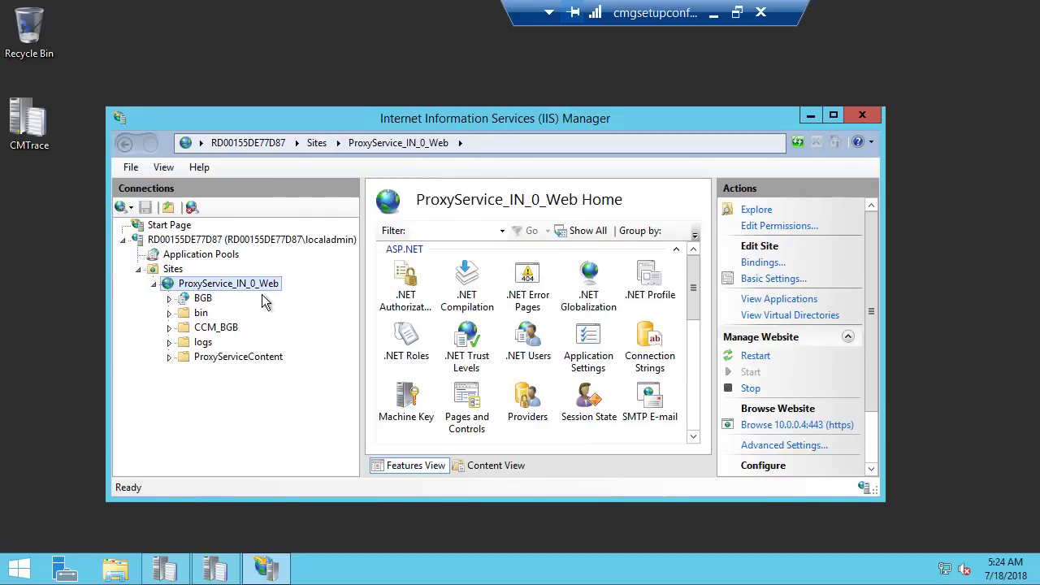
left_click(833, 116)
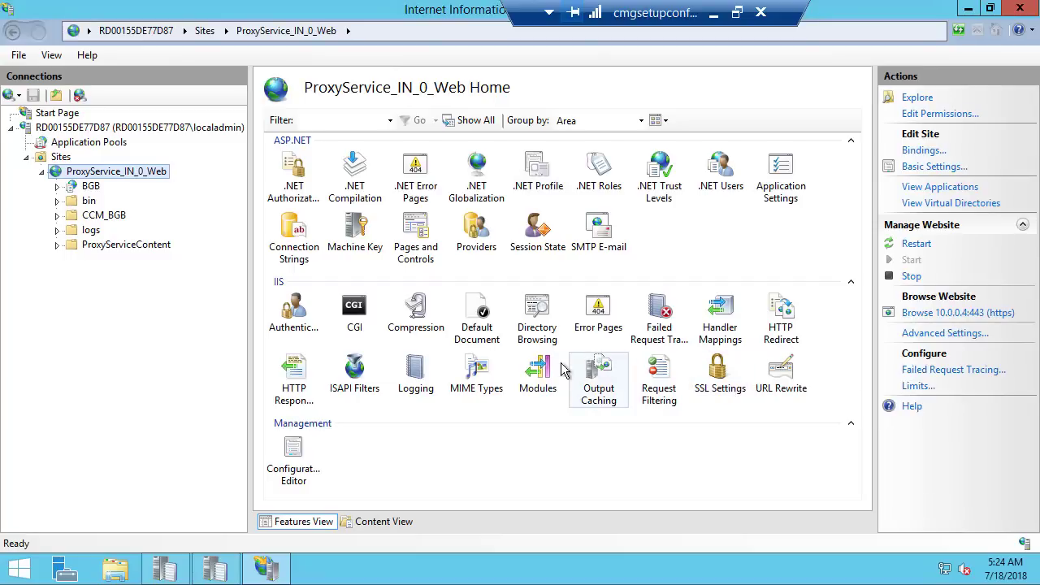
double_click(415, 368)
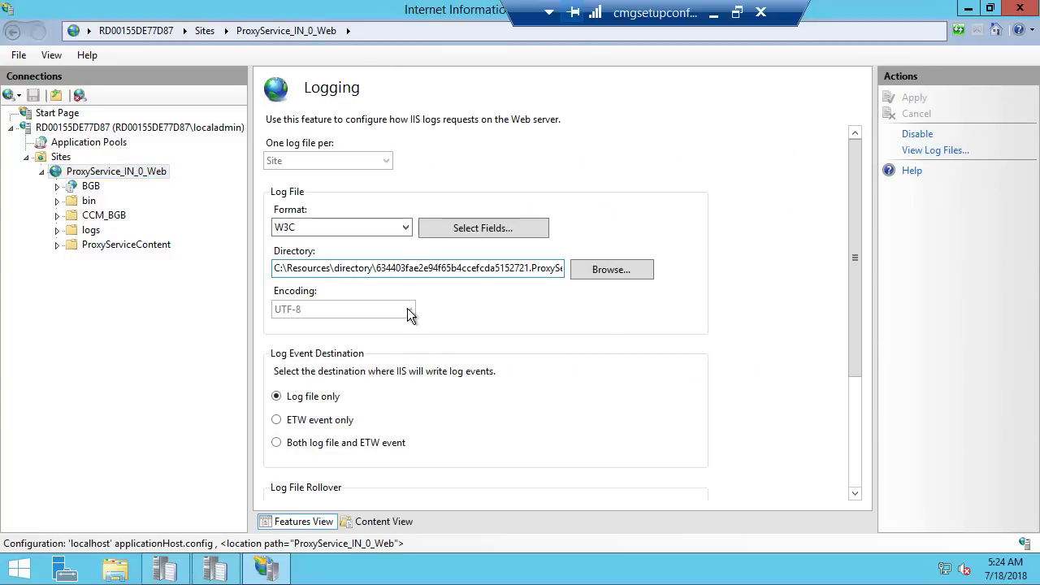
left_click(397, 269)
key("ctrl+a")
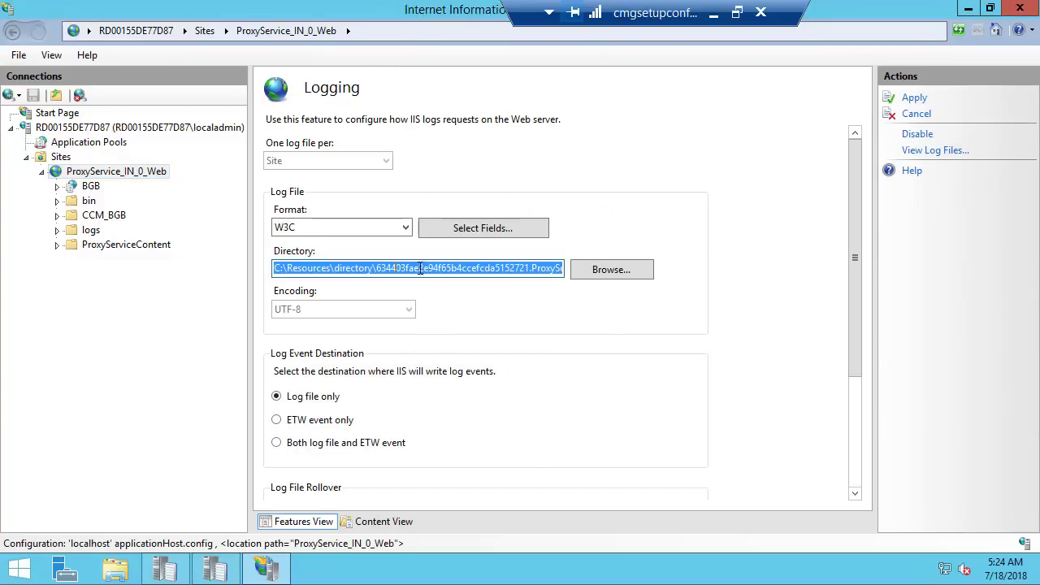
left_click(115, 568)
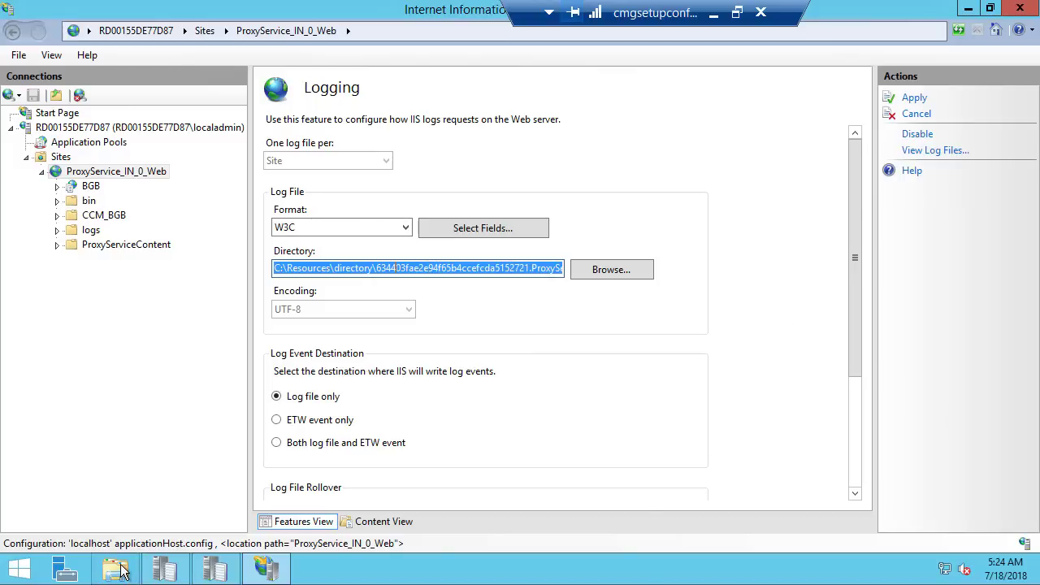
left_click(427, 99)
type("C:\\Resources\\directory\\634403fae2e94f65b4ccefcda5152721.ProxyService.DiagnosticStore\\LogFiles\\Web")
key("Return")
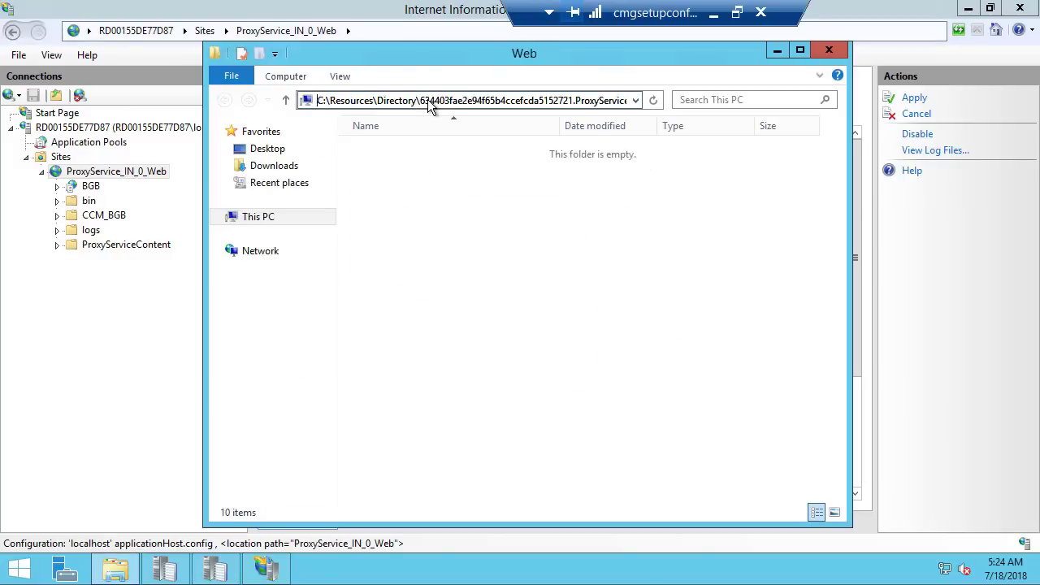
double_click(409, 148)
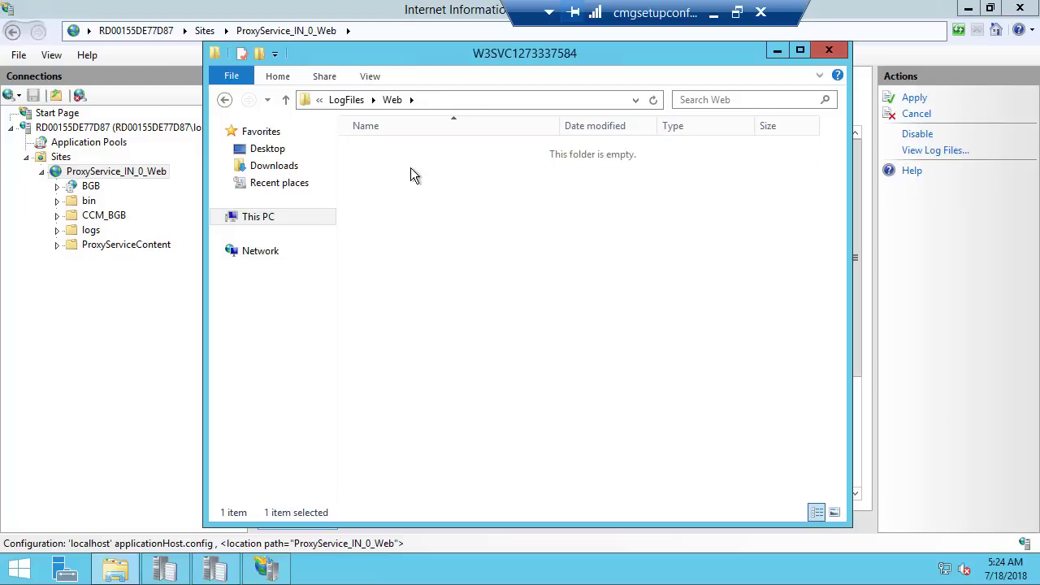
double_click(424, 149)
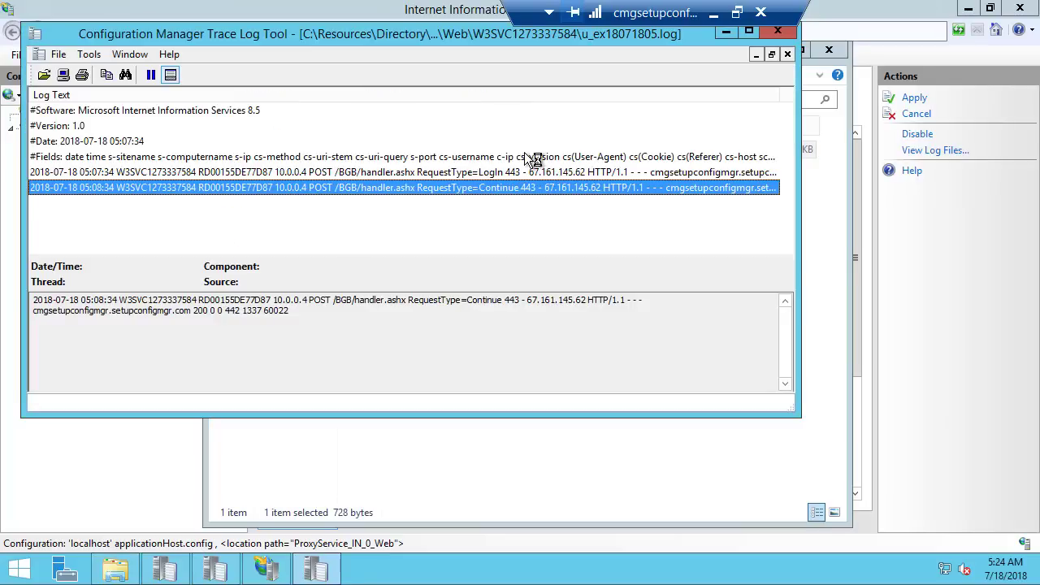
left_click_drag(799, 142, 914, 143)
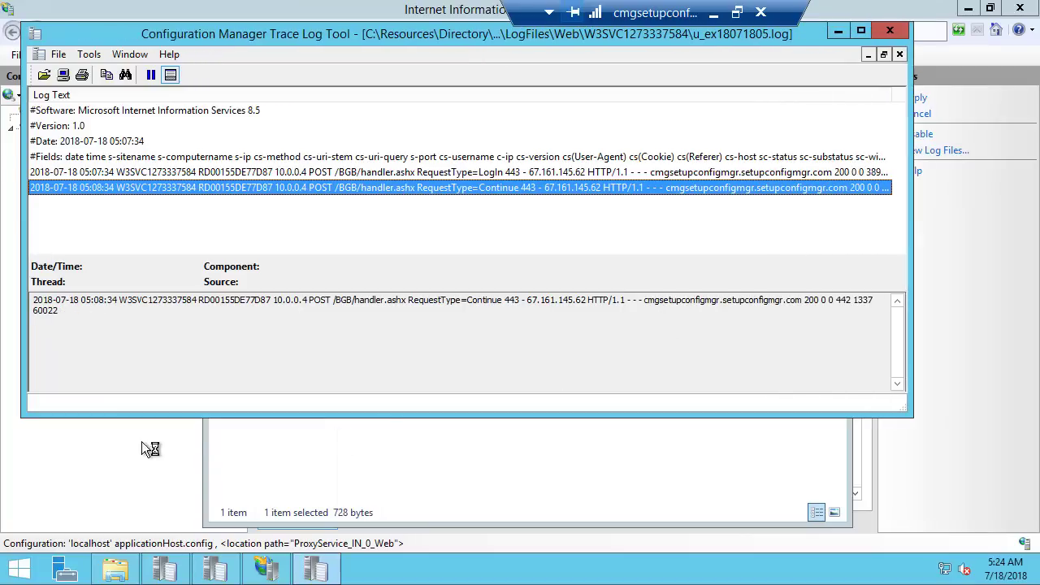
Set the site's log rollover schedule to Weekly, apply, close IIS Manager, and minimize the remote session
left_click(127, 450)
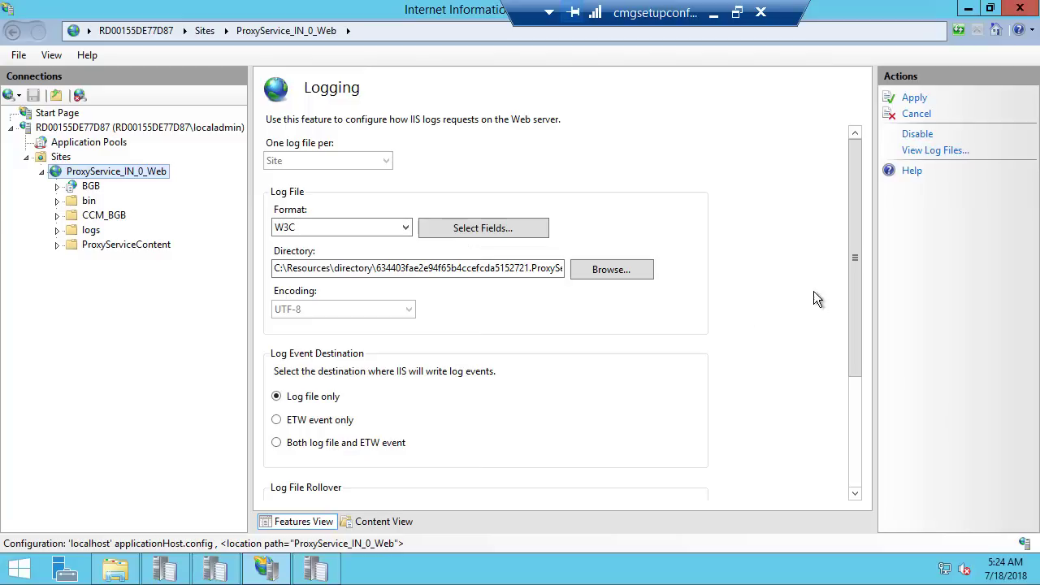
left_click_drag(861, 270, 866, 394)
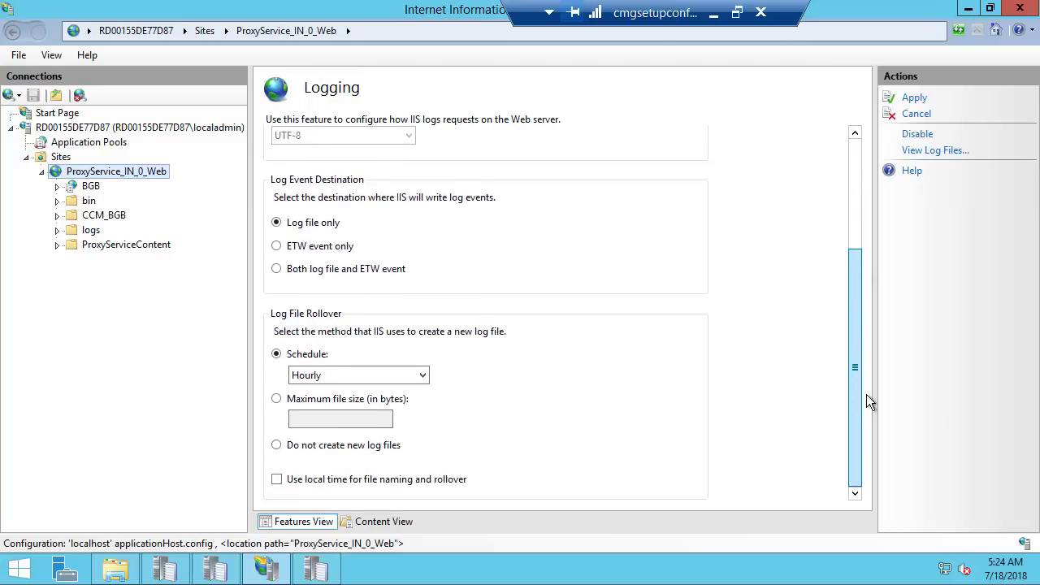
left_click(318, 375)
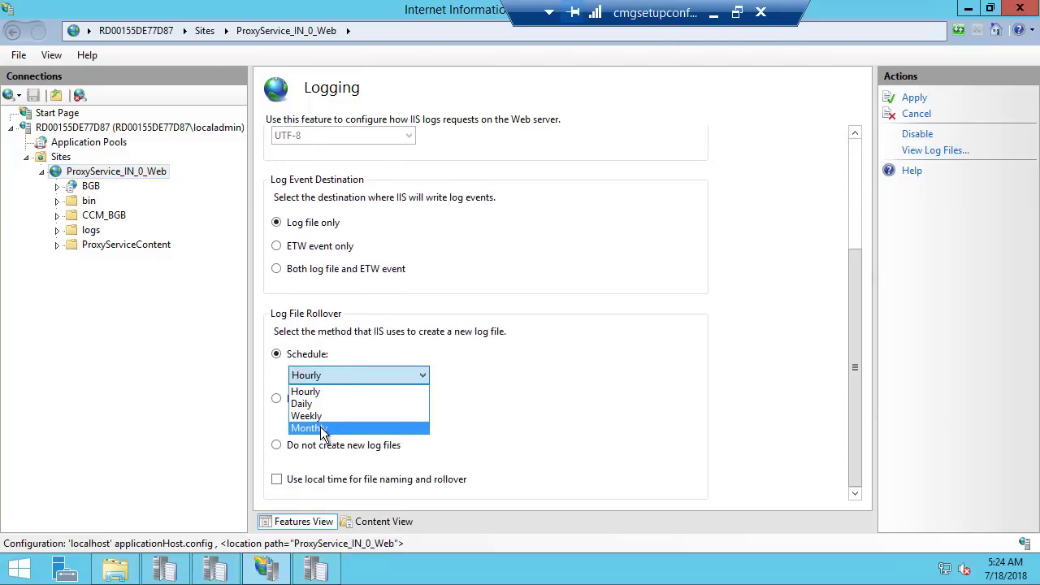
left_click(324, 415)
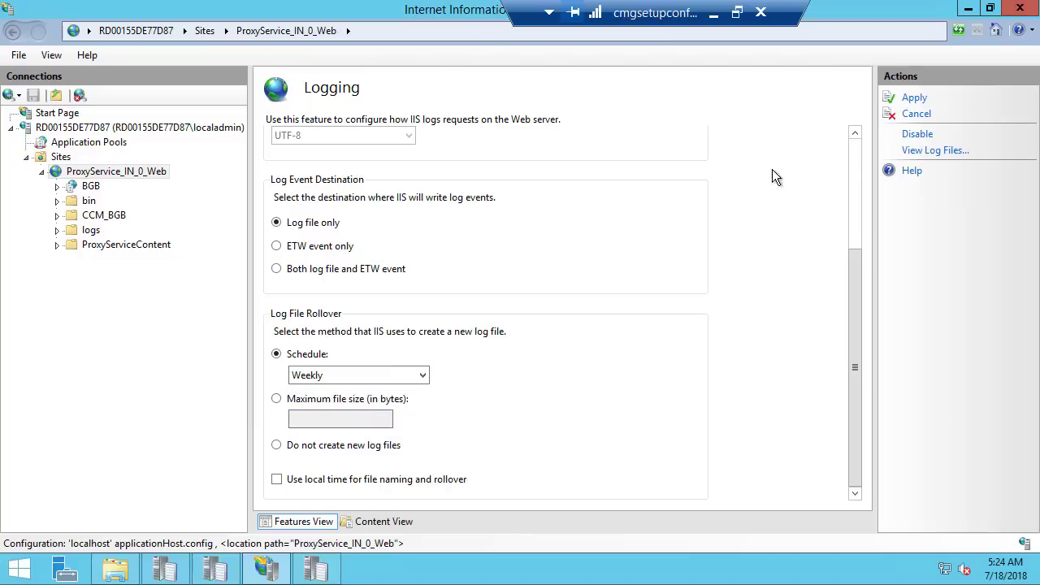
left_click(915, 99)
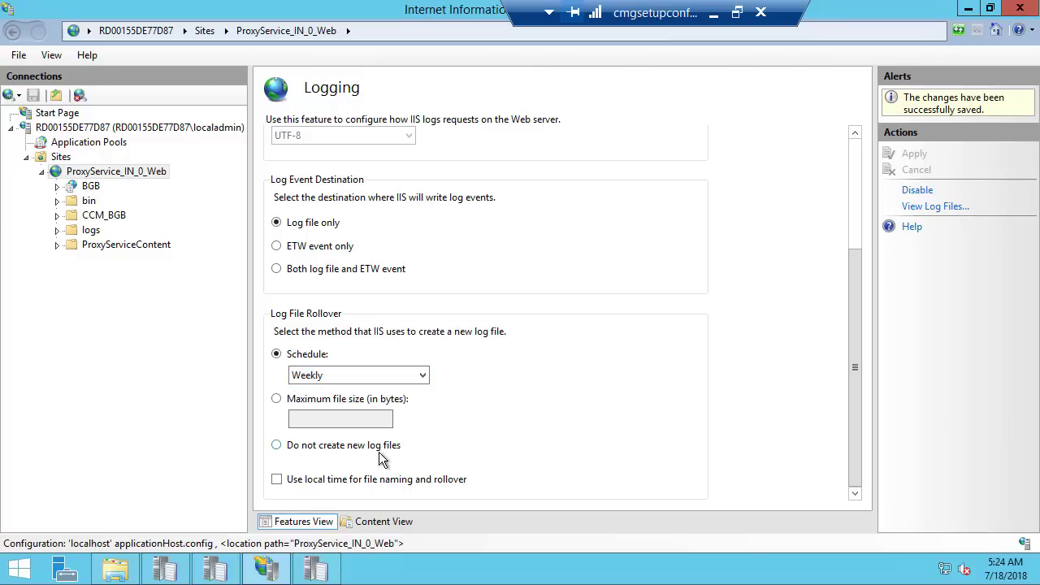
left_click(1022, 10)
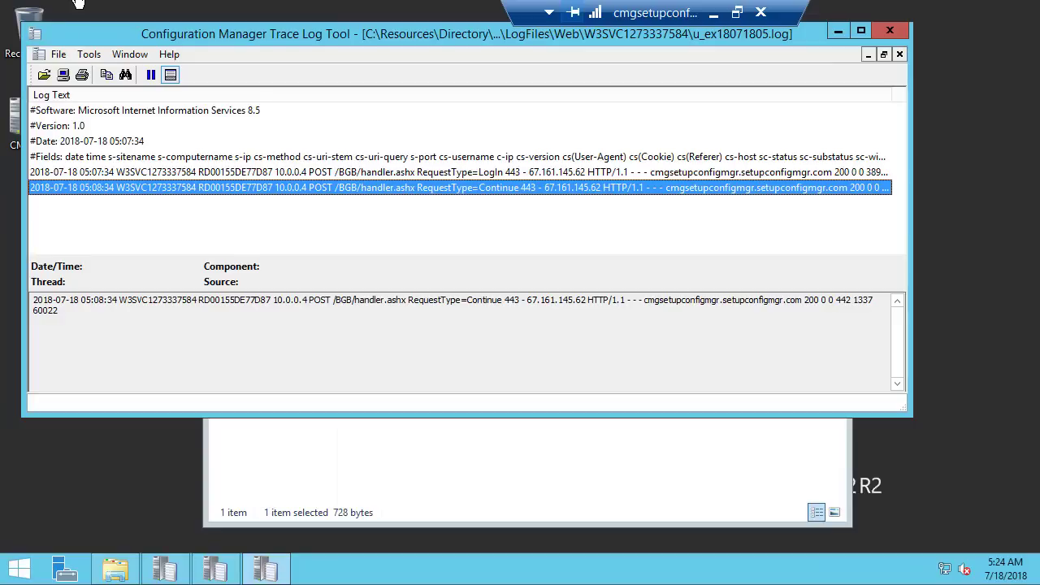
left_click(713, 15)
Select the CMG point under Distribution Point Configuration Status, check its Details messages, and return to Summary
left_click(869, 65)
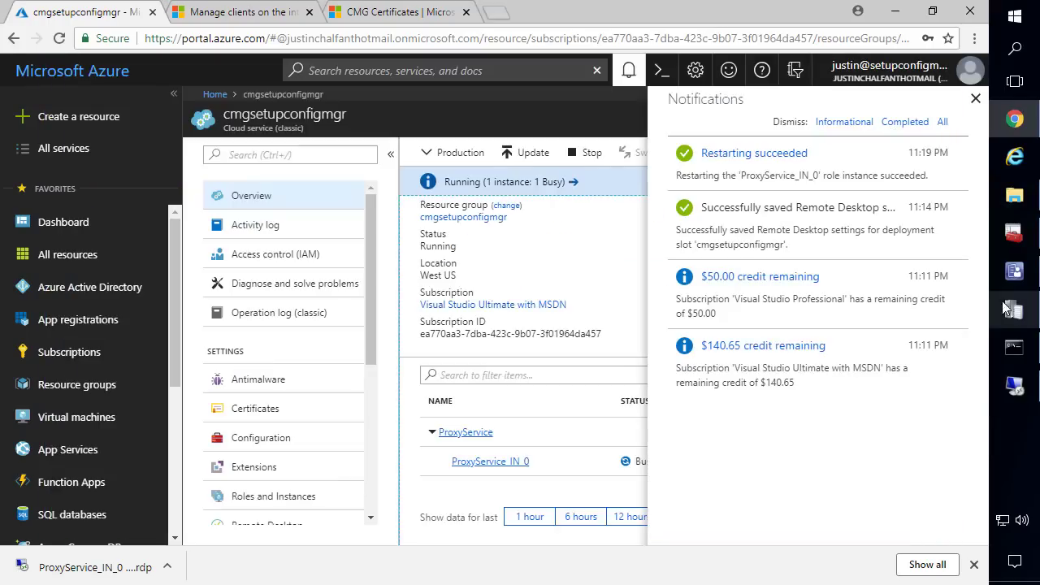
left_click(1013, 275)
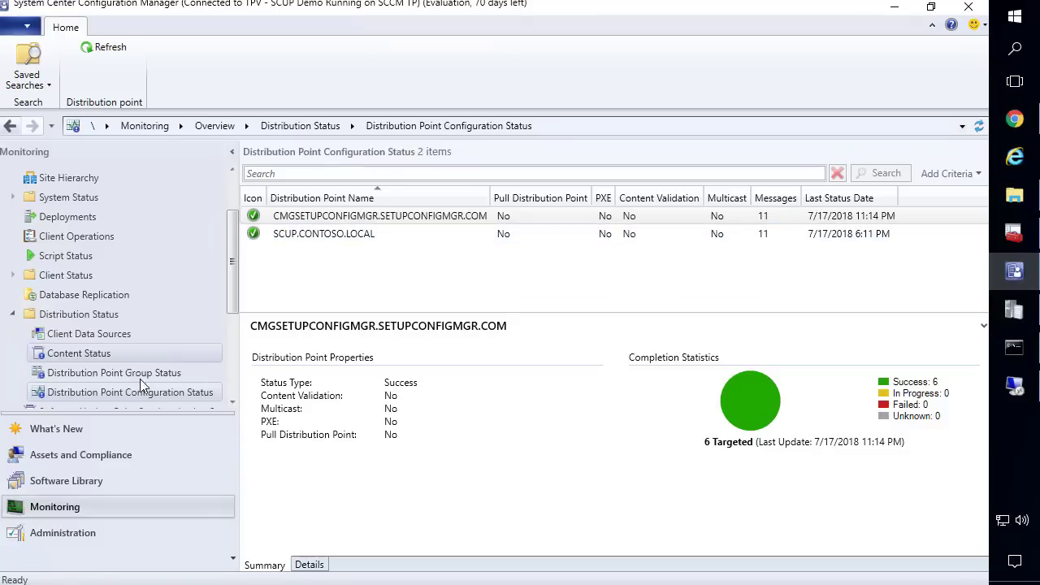
left_click(95, 393)
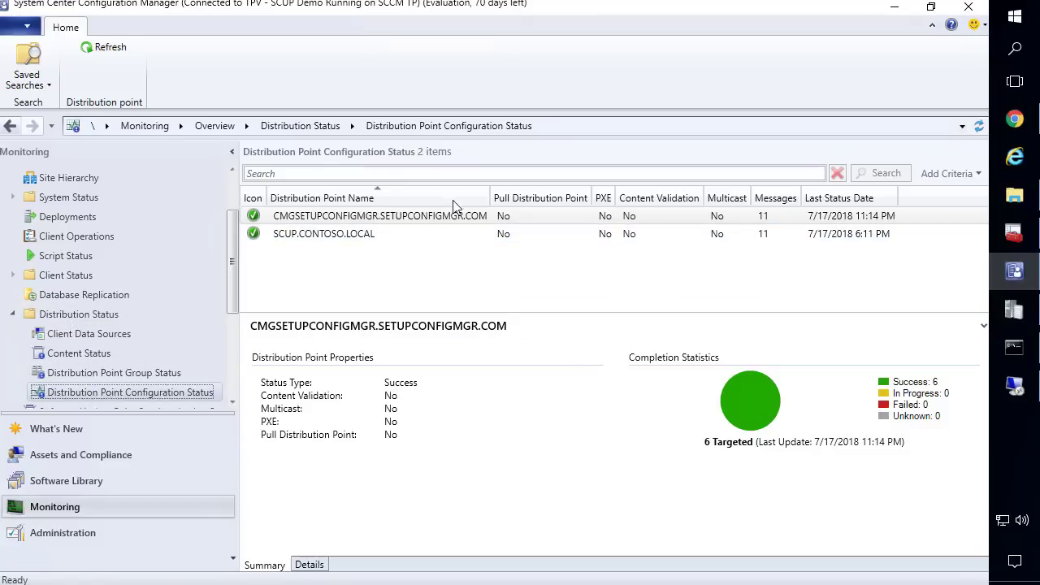
left_click(392, 220)
left_click_drag(494, 197, 505, 196)
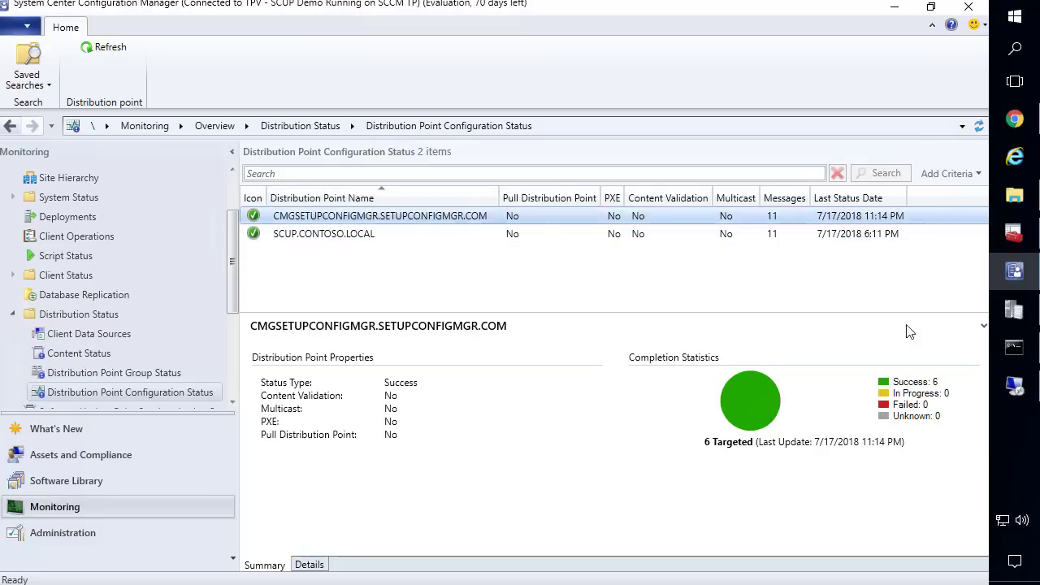
left_click(309, 563)
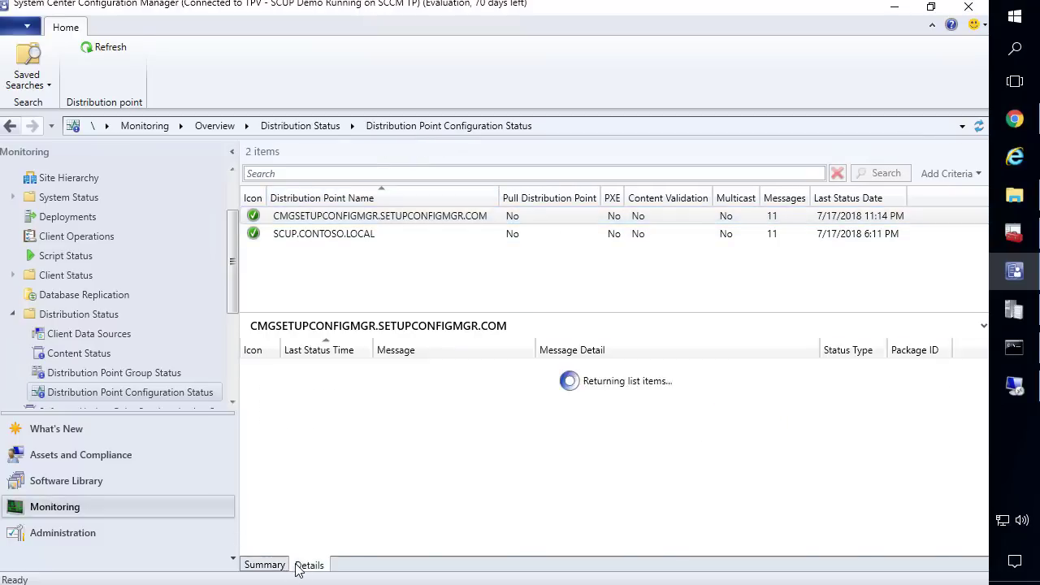
left_click(373, 442)
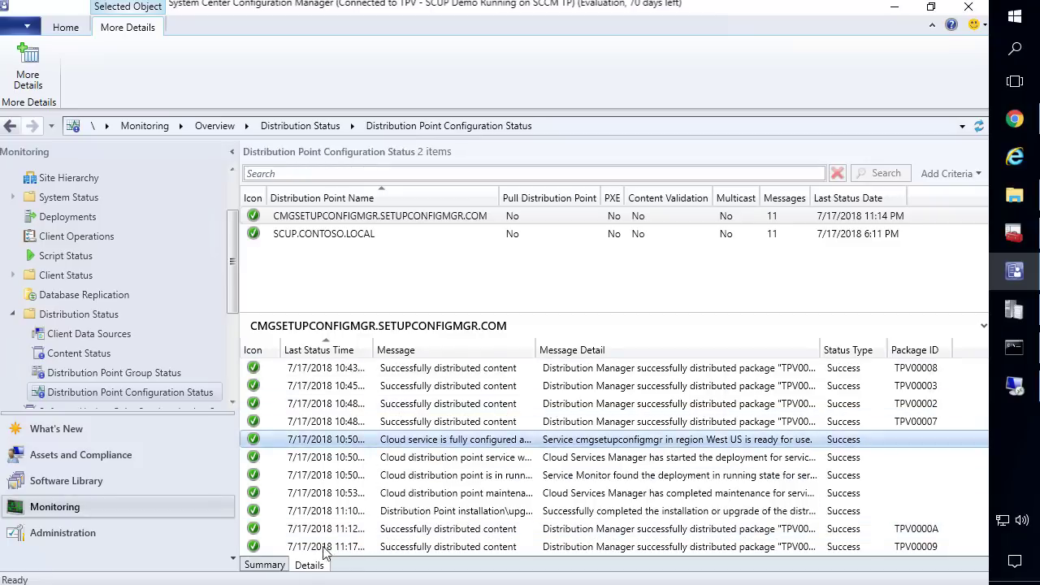
left_click(263, 565)
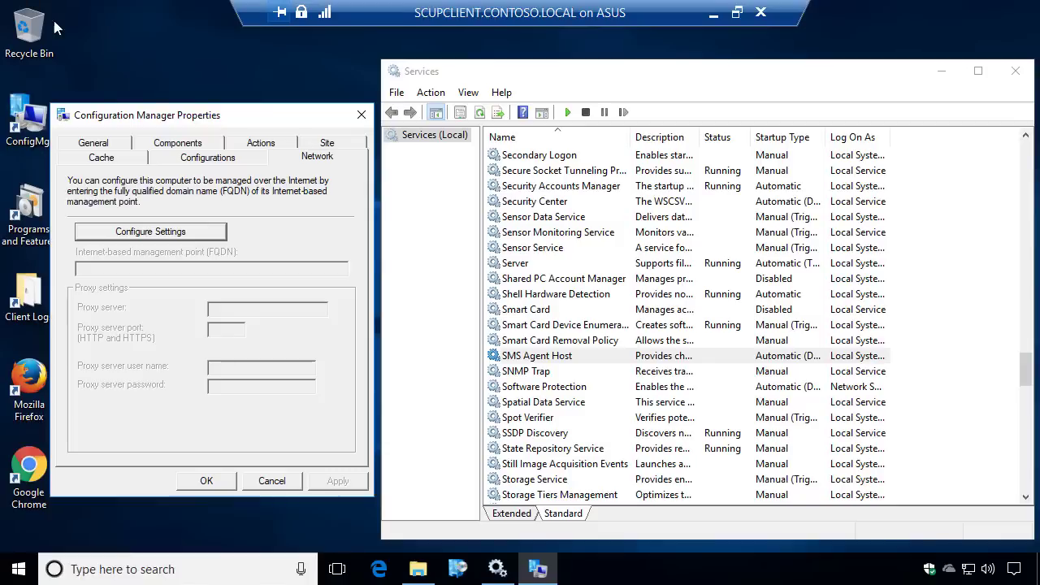
Refresh the services list and inspect the Client certificate in the client's General properties
right_click(542, 356)
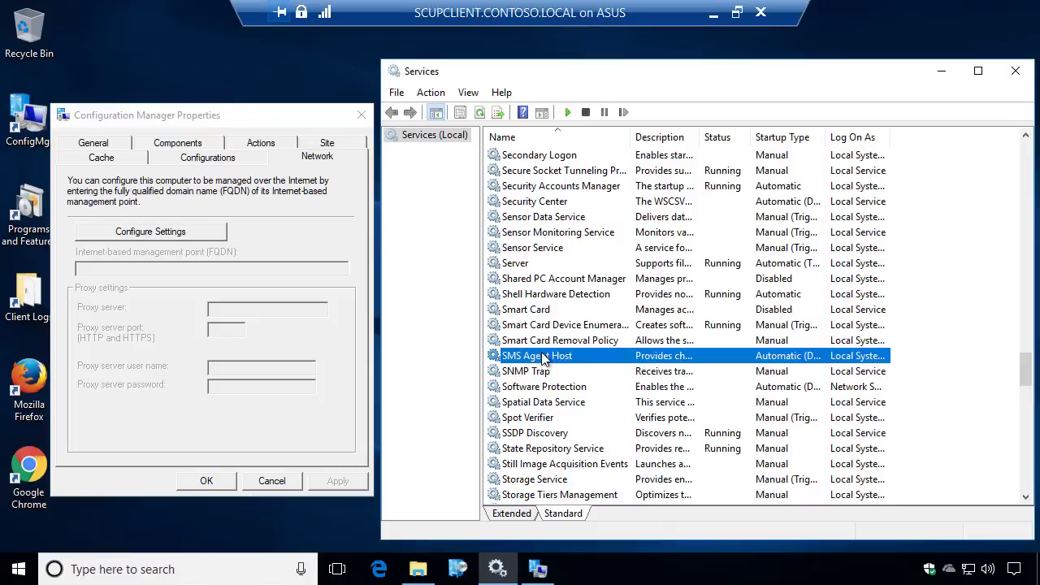
left_click(596, 482)
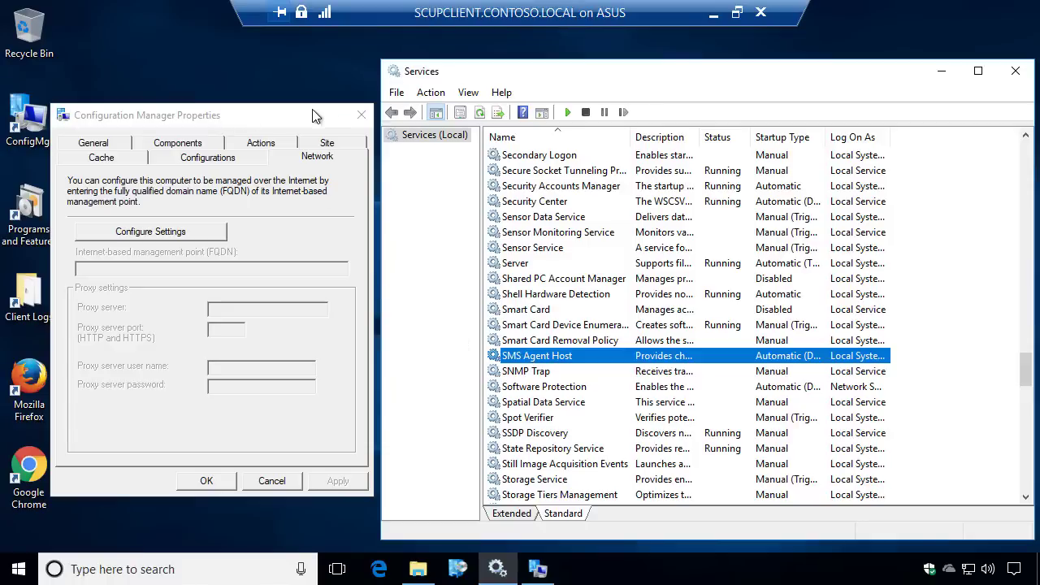
left_click(105, 151)
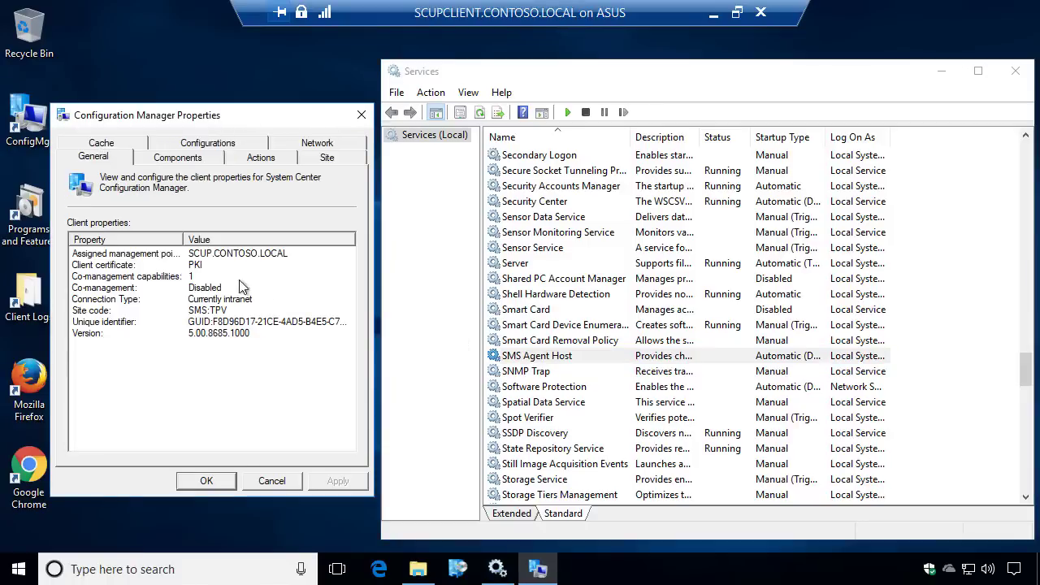
left_click(192, 267)
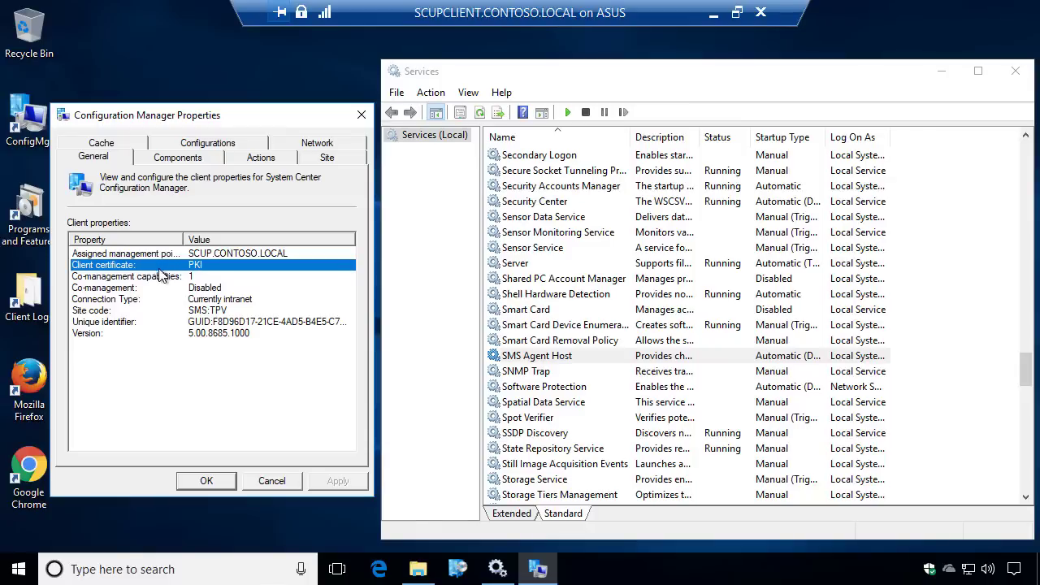
Start the SMS Agent Host service and return to the client's Network settings
right_click(552, 367)
left_click(572, 370)
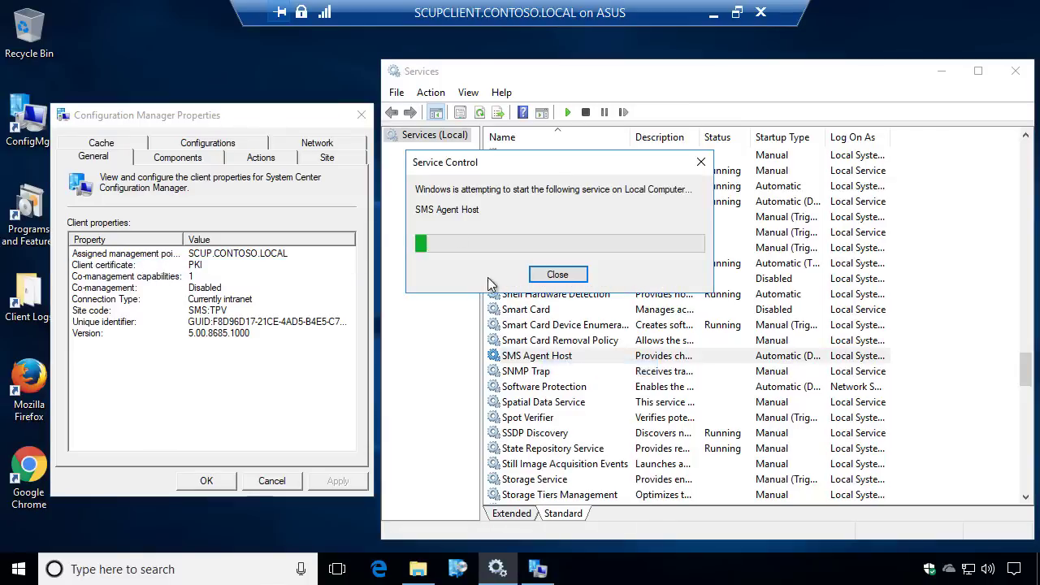
left_click(318, 144)
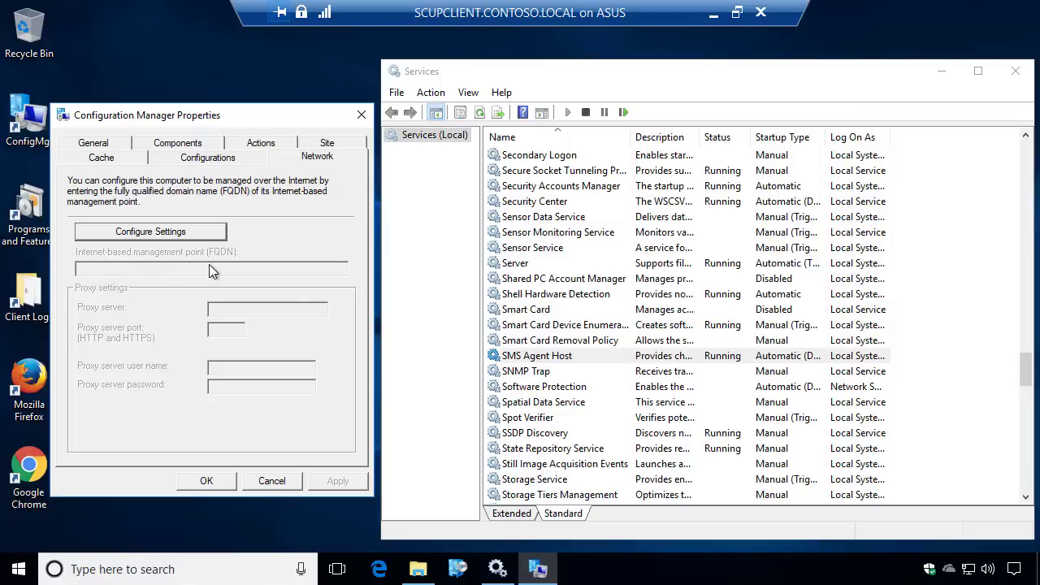
left_click(24, 303)
Open ClientLocation.log from the client's CCM Logs folder and highlight the CMG internet management point entry
double_click(24, 305)
left_click(360, 316)
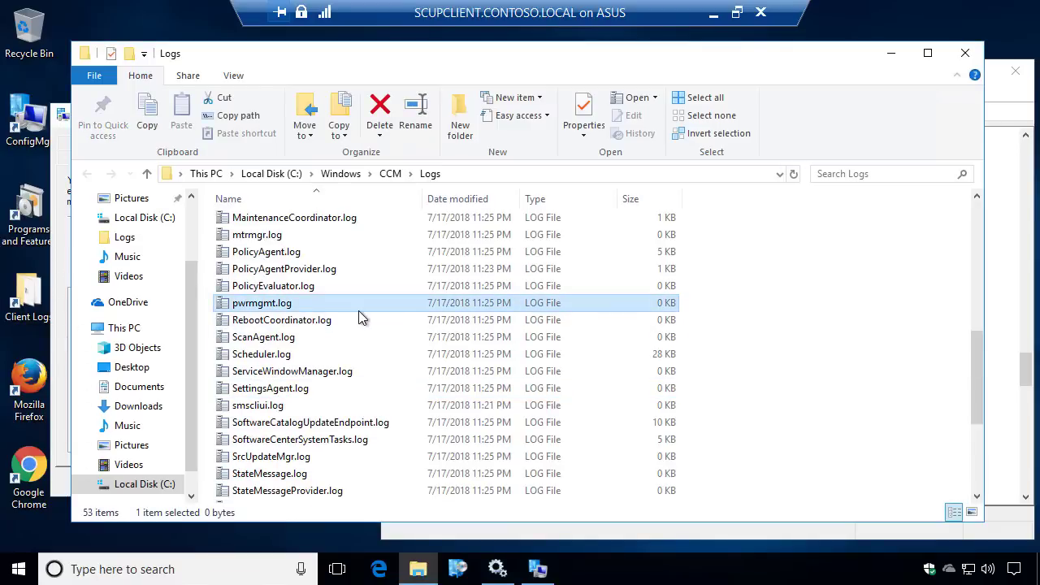
type("cl")
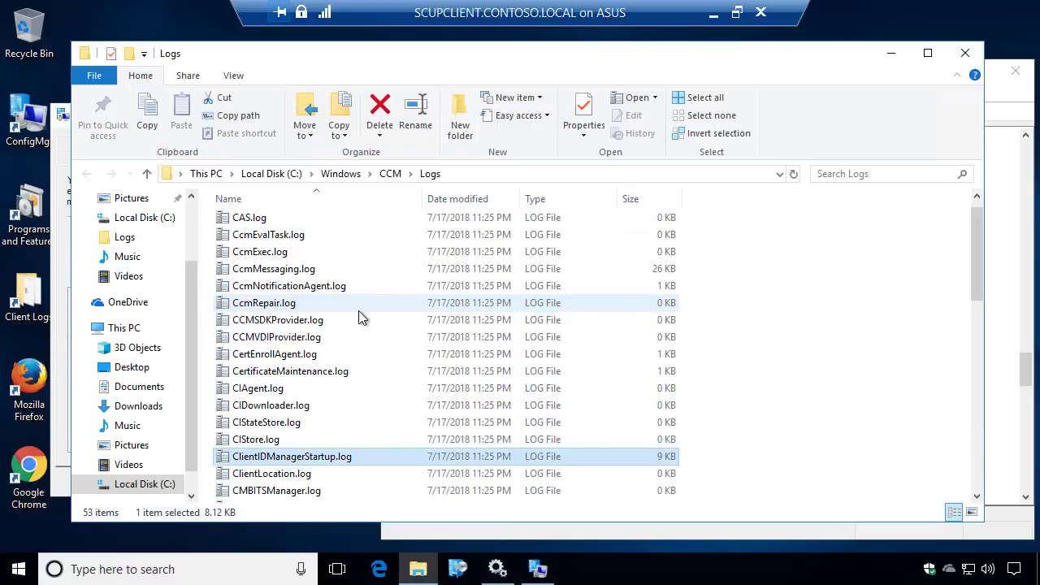
key("Down")
key("Return")
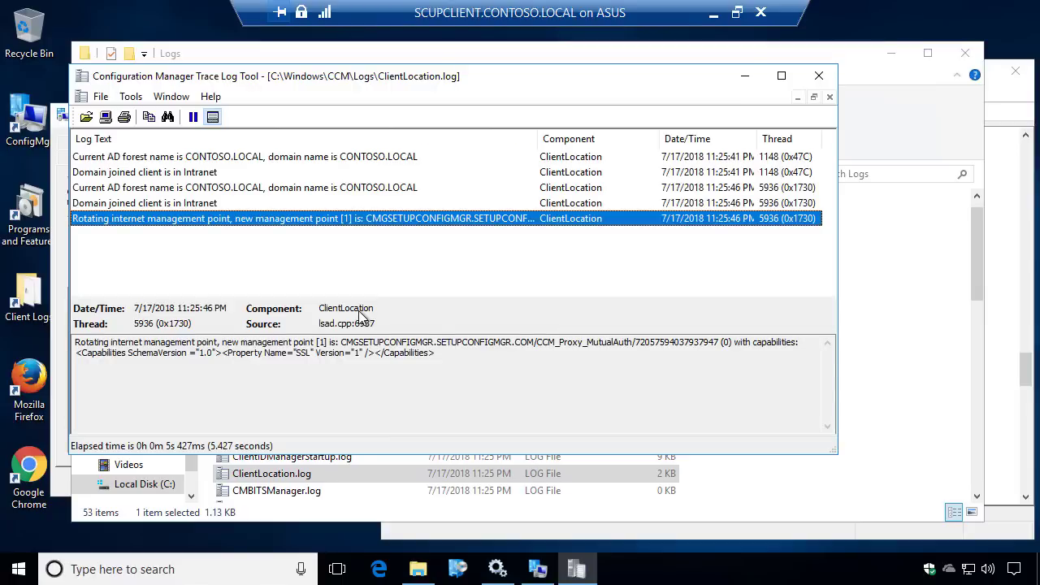
double_click(542, 77)
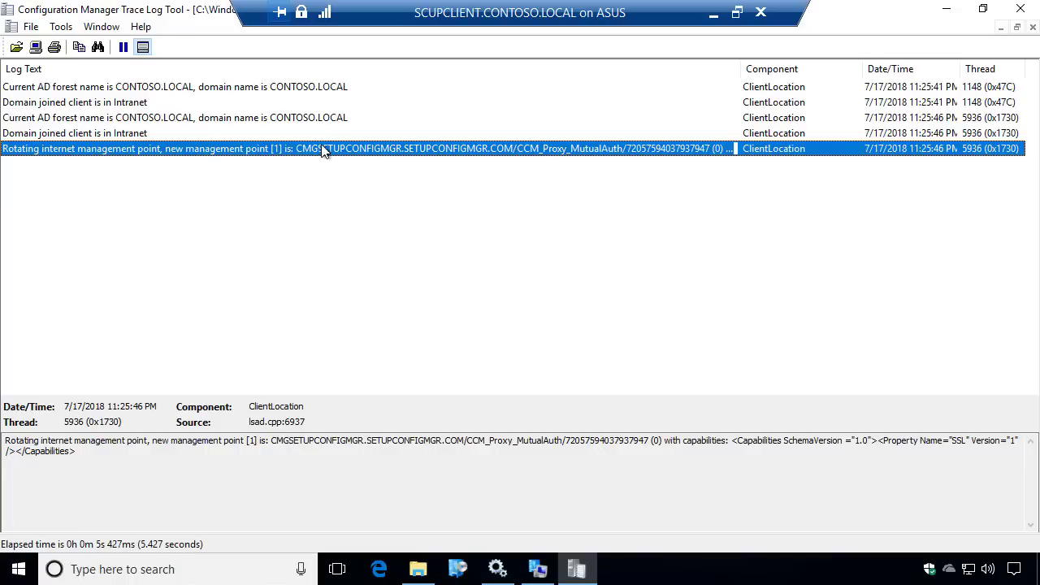
left_click_drag(244, 6, 719, 42)
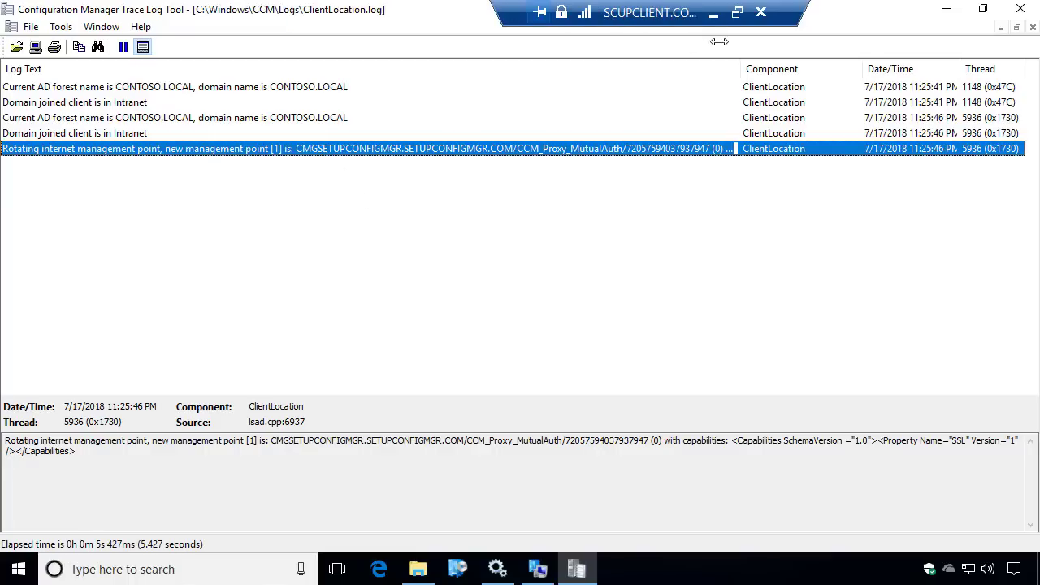
left_click_drag(271, 441, 649, 430)
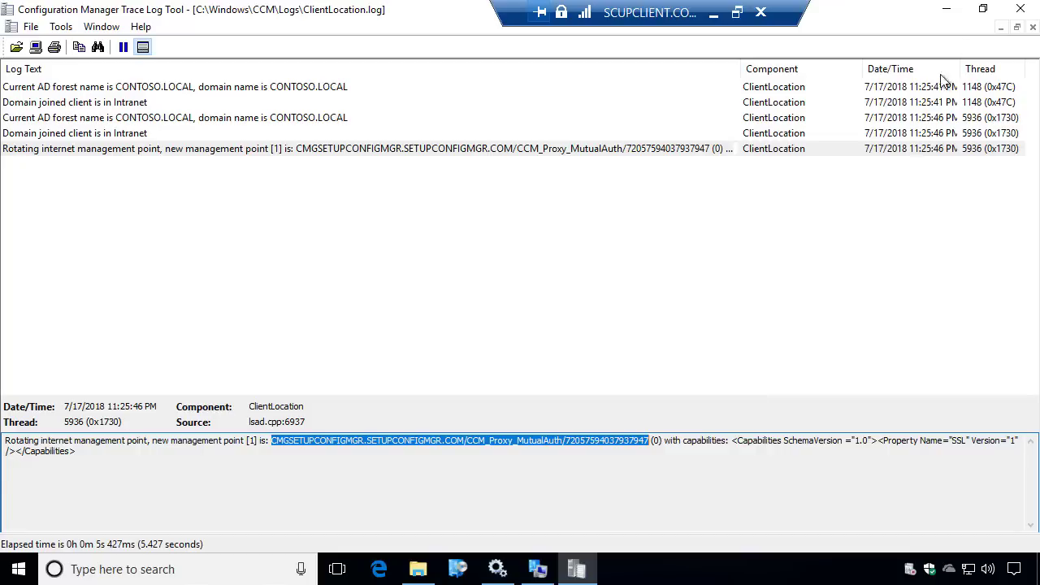
left_click(948, 9)
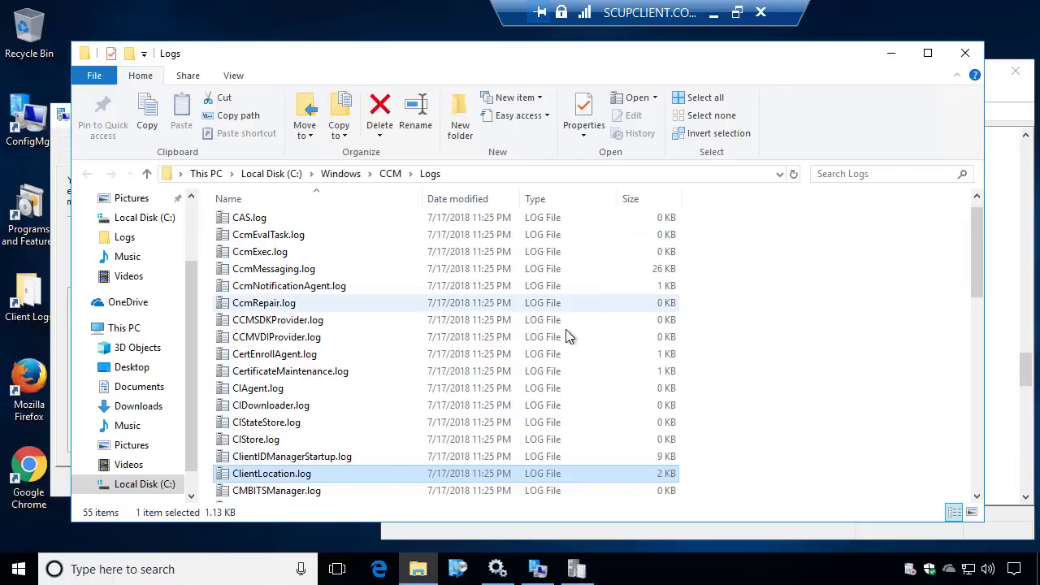
Reopen the Configuration Manager client properties, unlock the Network settings, and highlight the CMG management point FQDN
left_click(893, 56)
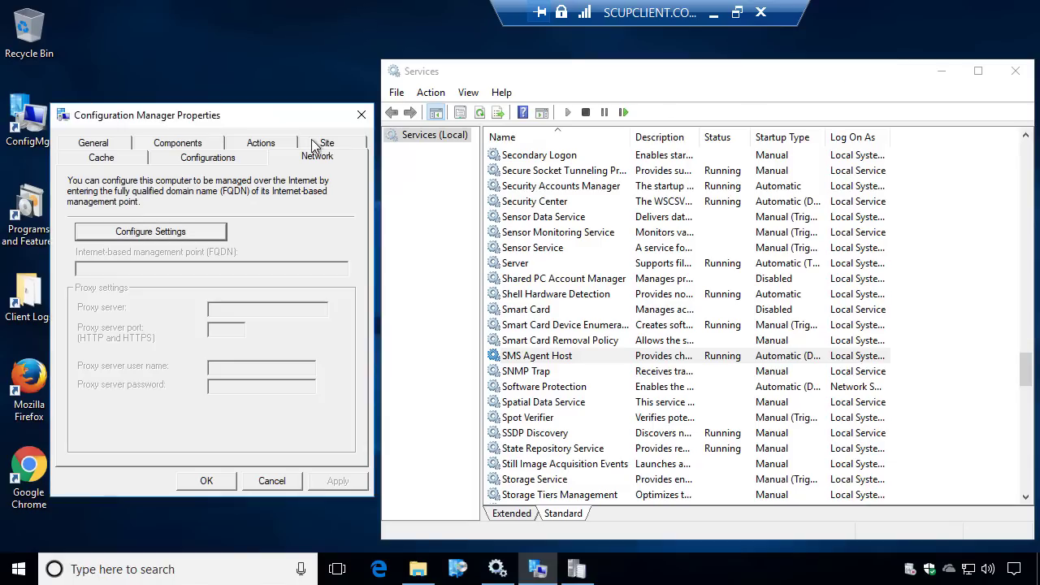
left_click(362, 116)
left_click(36, 120)
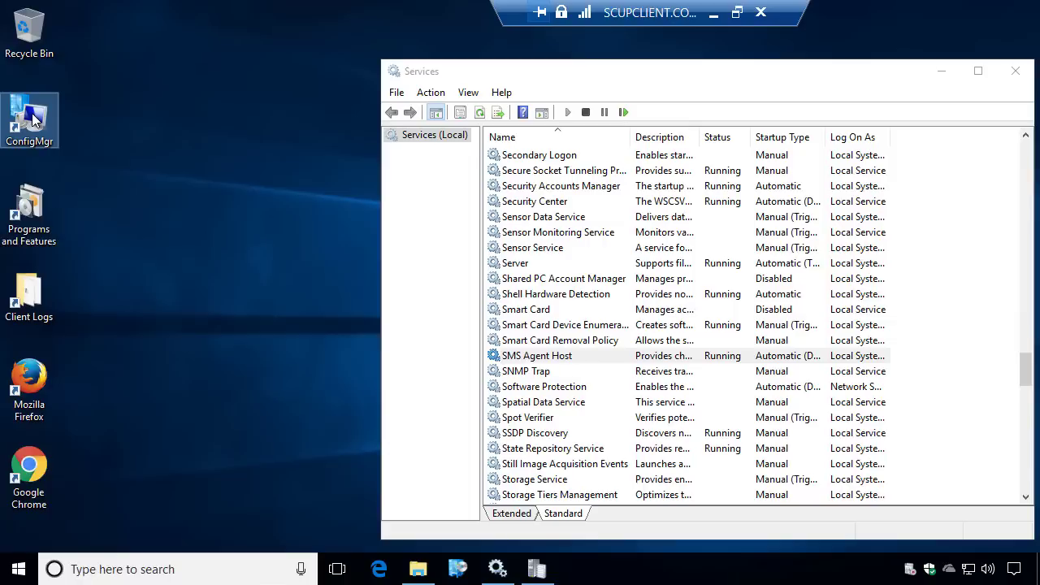
double_click(32, 120)
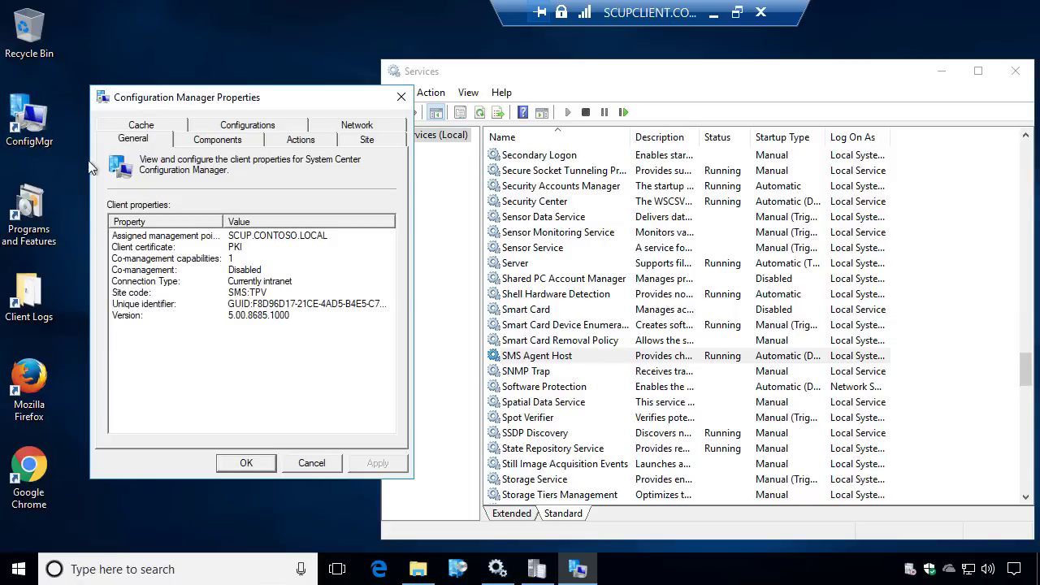
left_click(358, 125)
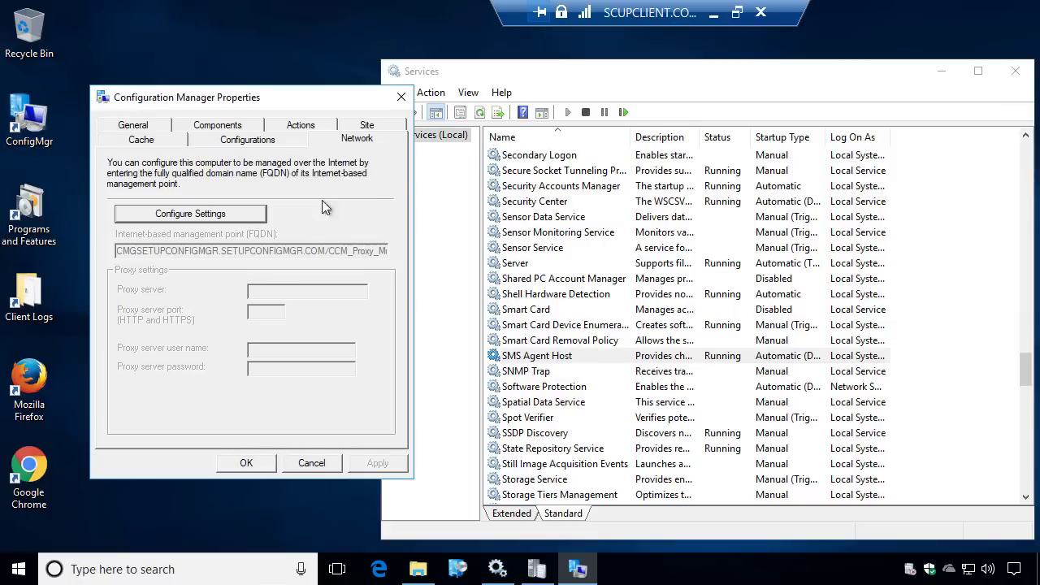
left_click(173, 215)
left_click(416, 404)
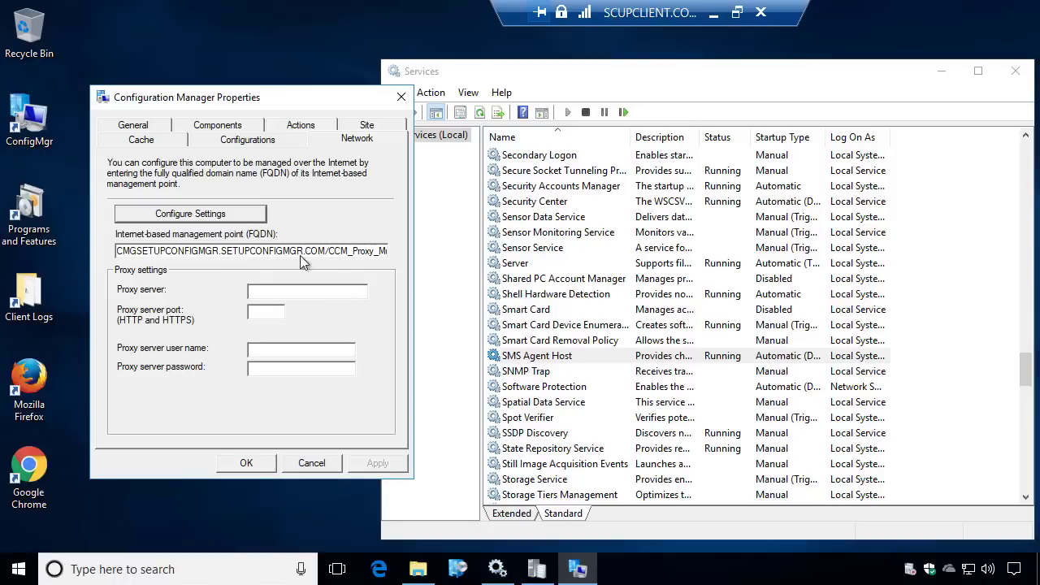
left_click_drag(326, 251, 102, 244)
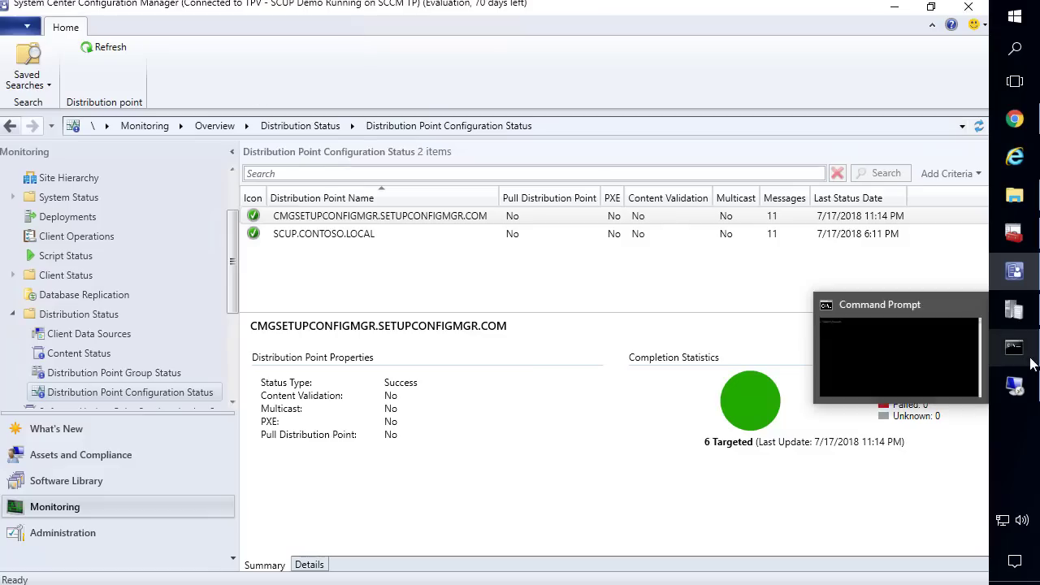
Rerun nslookup for the CMG name and highlight 104.42.44.57 and cmgsetupconfigmgr.cloudapp.net in the result
left_click(1012, 350)
left_click(580, 287)
type("cls")
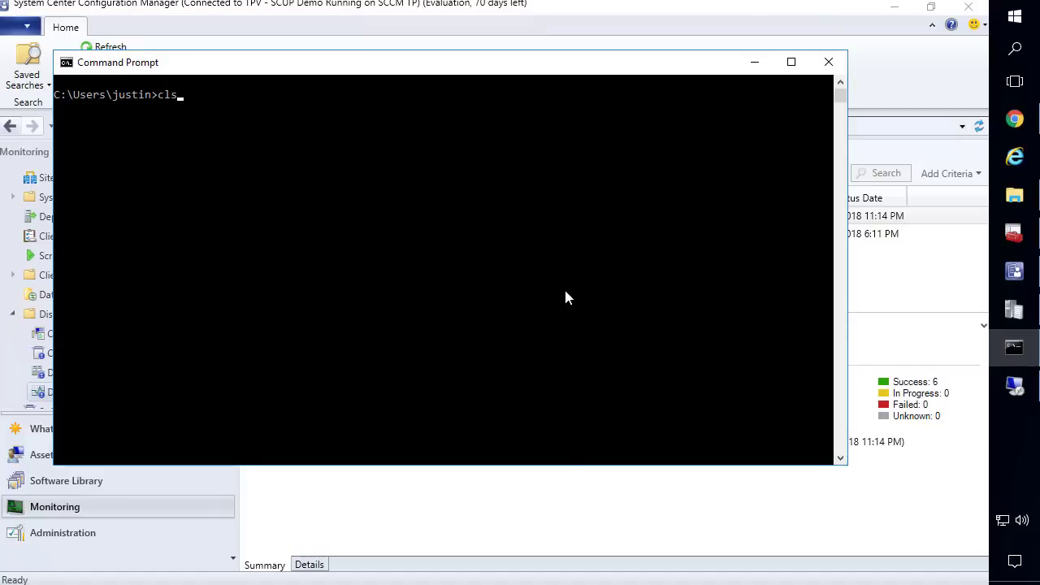
key("Up")
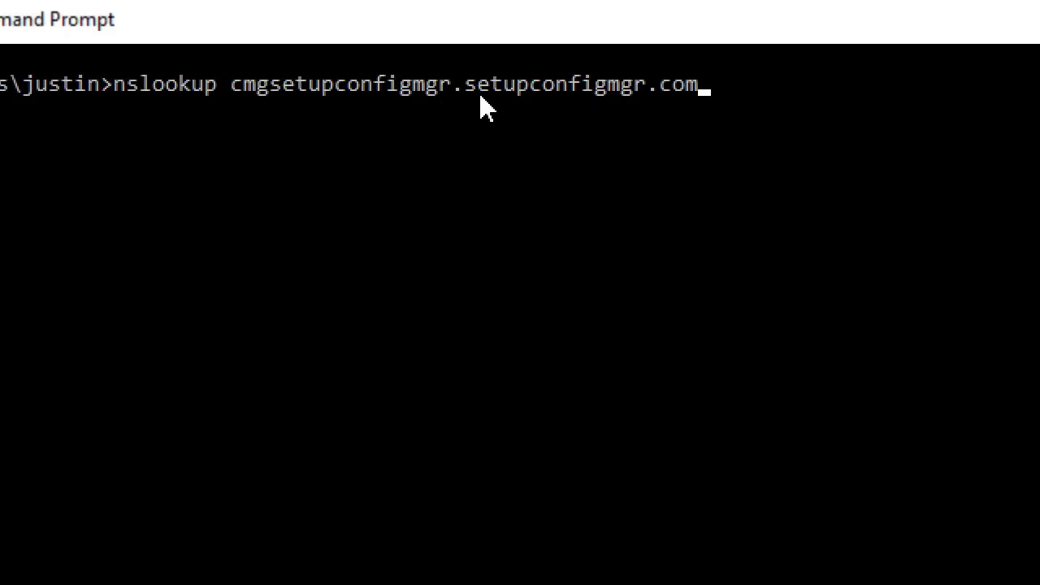
key("Return")
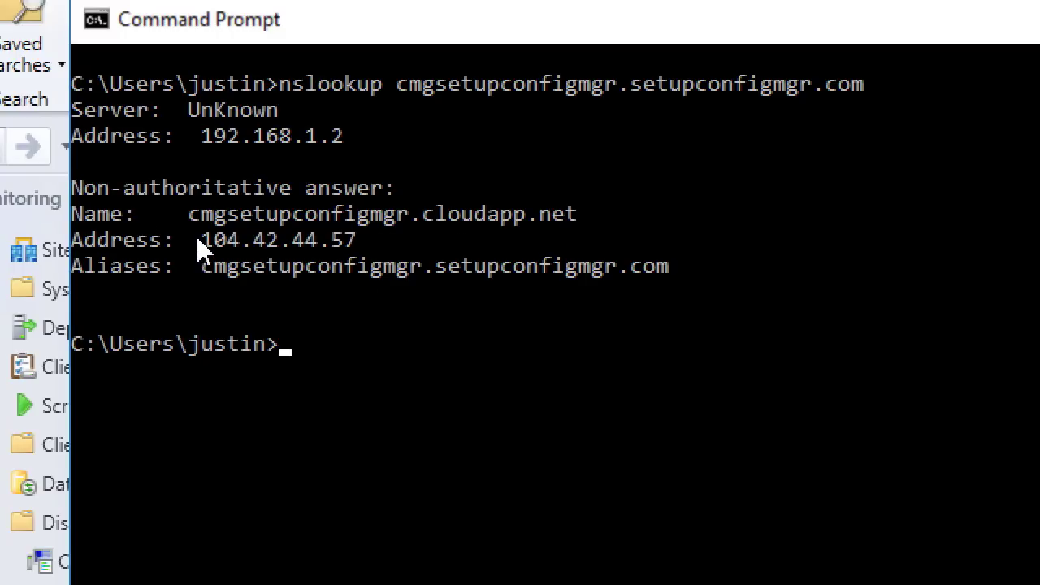
left_click_drag(197, 237, 352, 241)
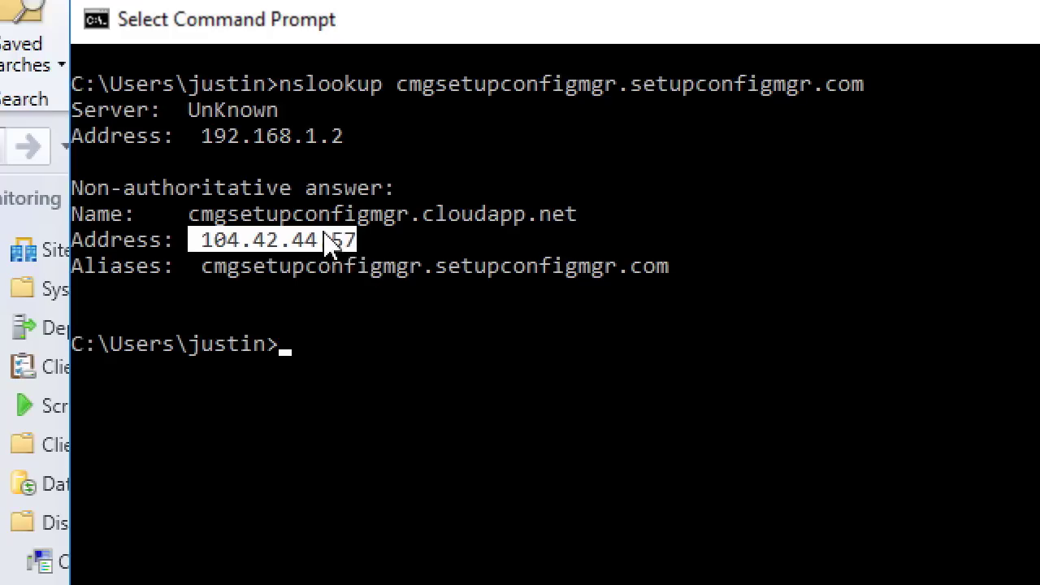
left_click(200, 216)
left_click_drag(200, 215, 575, 221)
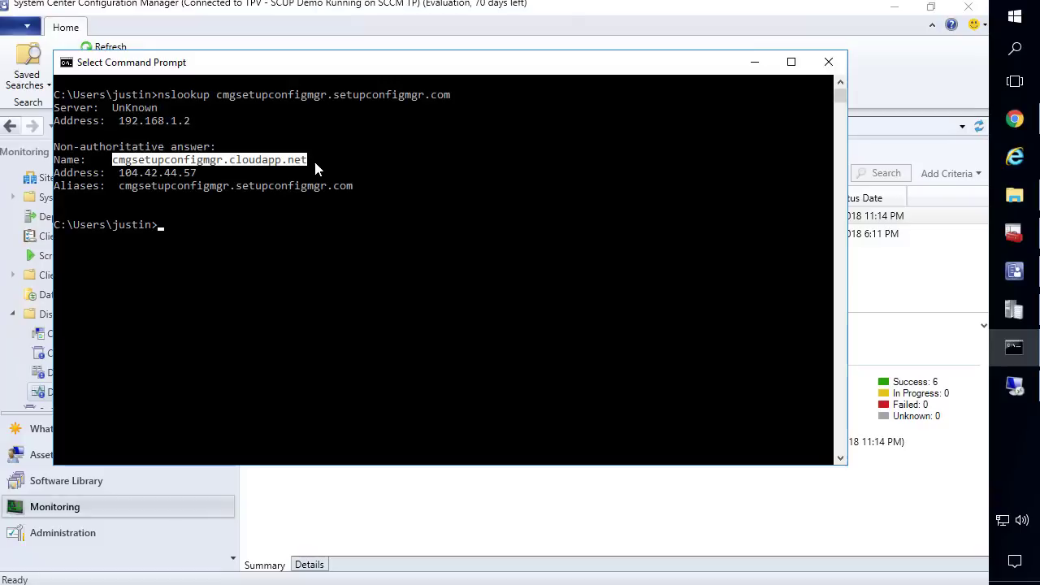
left_click(754, 65)
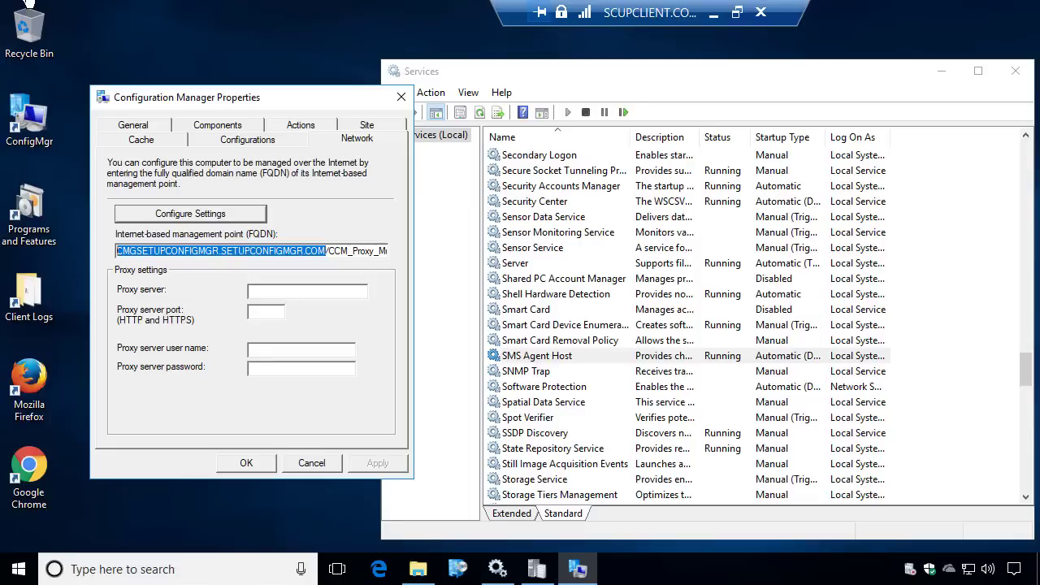
Close the client properties, open CcmMessaging.log from the CCM Logs folder, review its latest entries, and close it
left_click(400, 99)
double_click(27, 294)
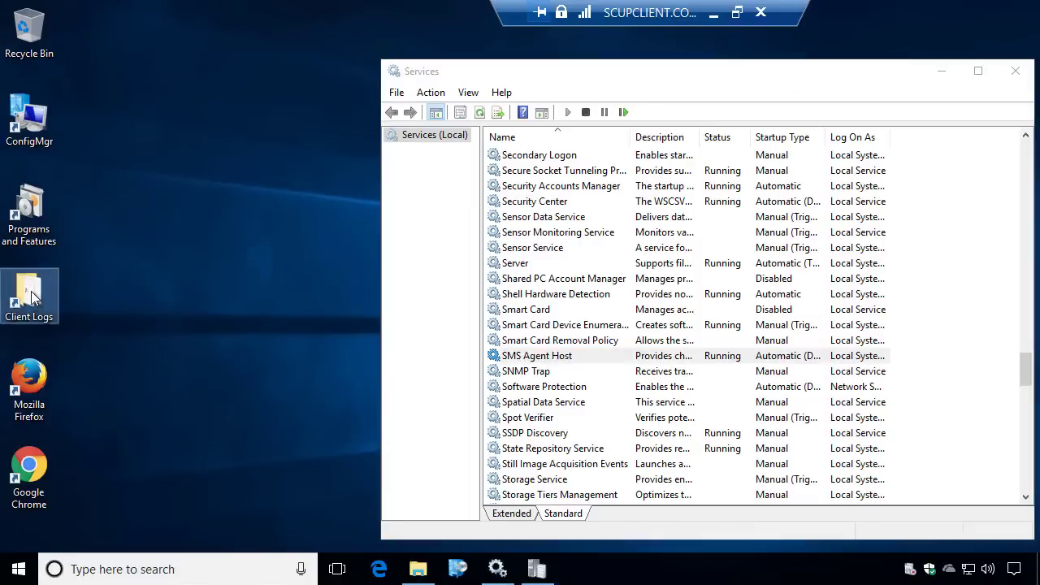
left_click(379, 289)
key("Down")
key("Down")
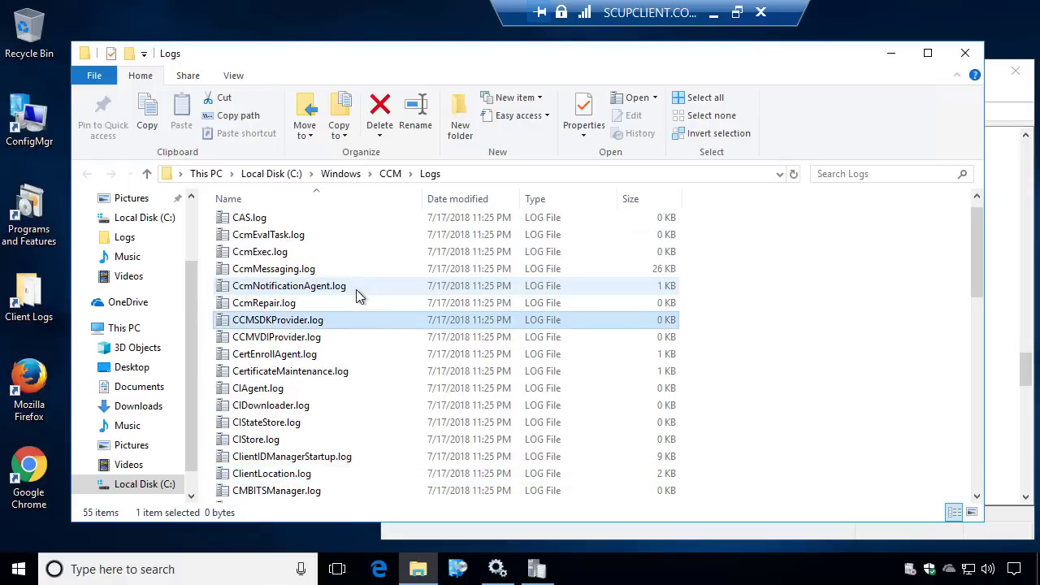
key("Up")
key("Up")
key("Up")
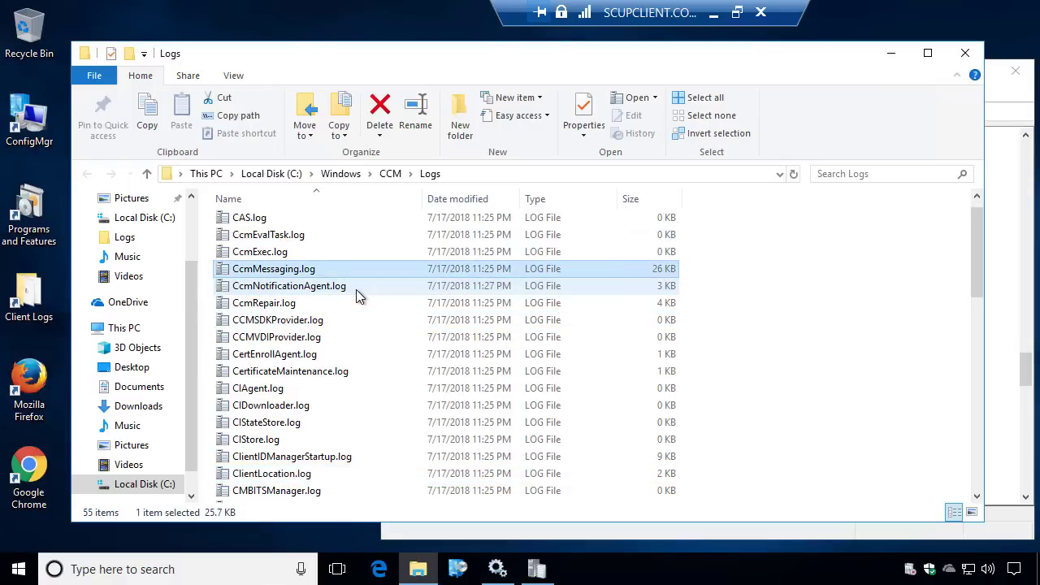
key("Return")
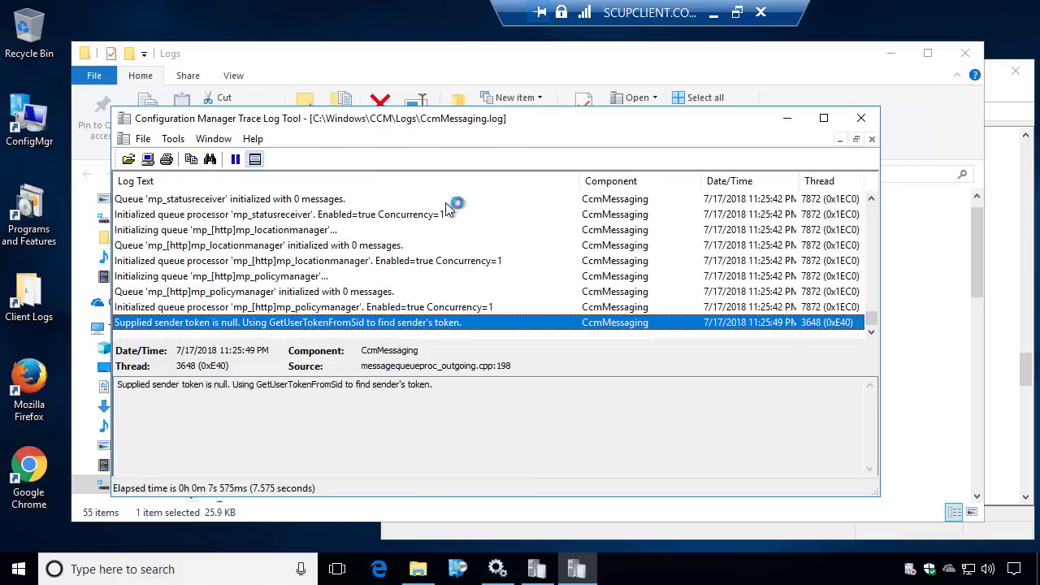
scroll(431, 235, "up", 5)
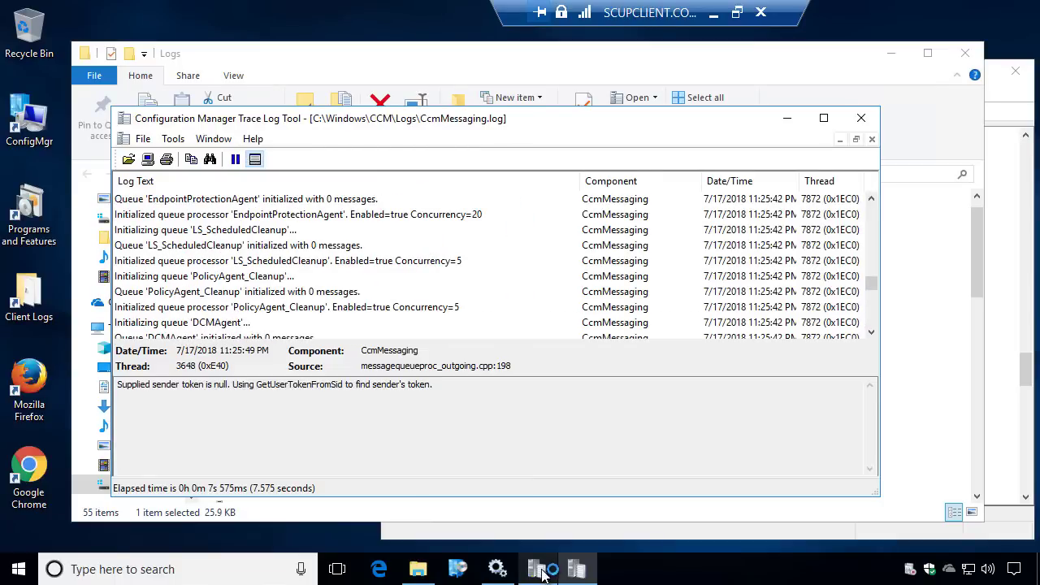
scroll(424, 281, "up", 10)
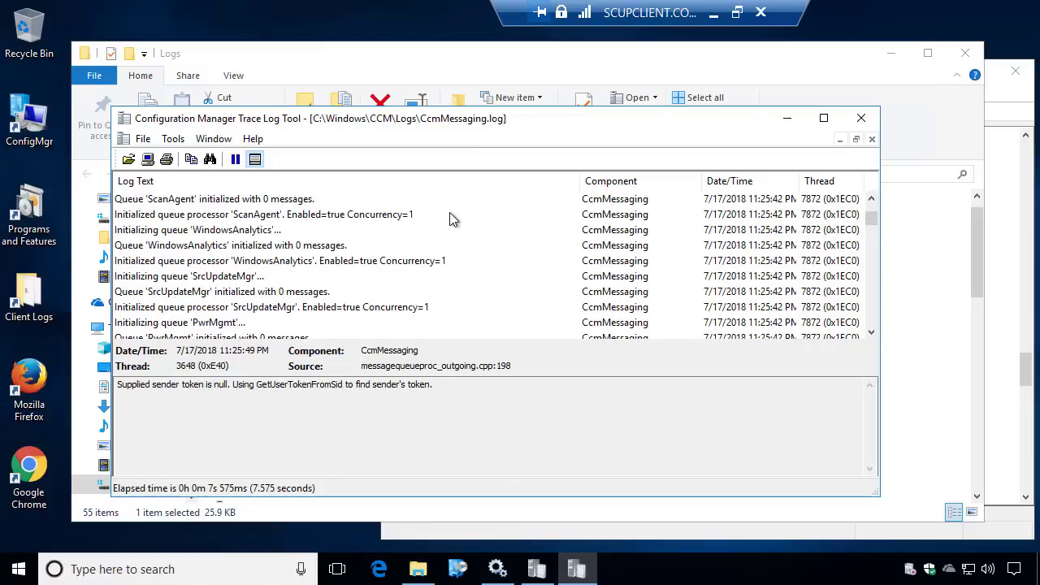
left_click(861, 118)
left_click(738, 13)
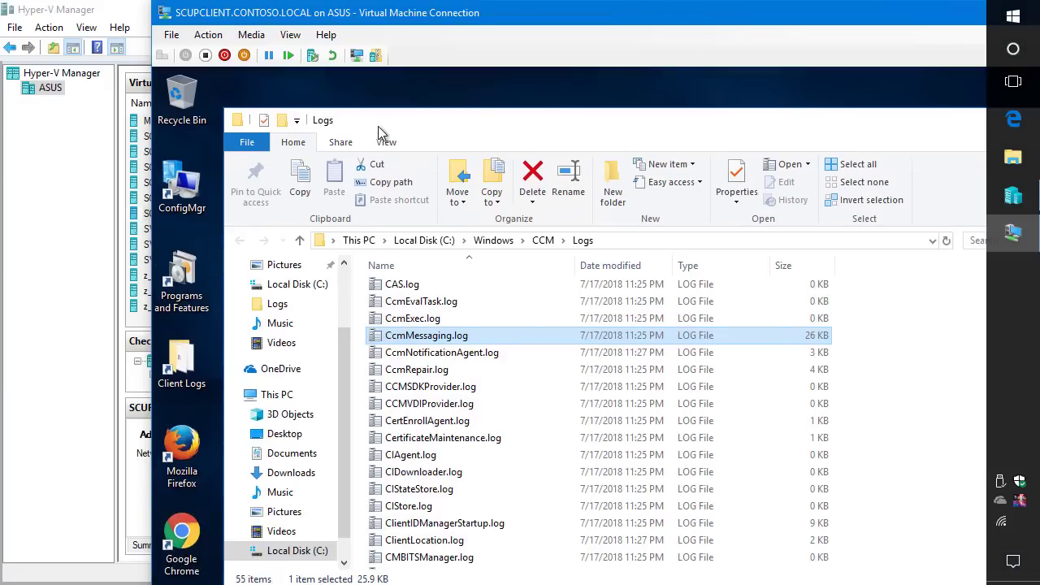
Connect the client VM's network adapter to the WiFi Guest Network virtual switch
left_click(175, 37)
left_click(199, 53)
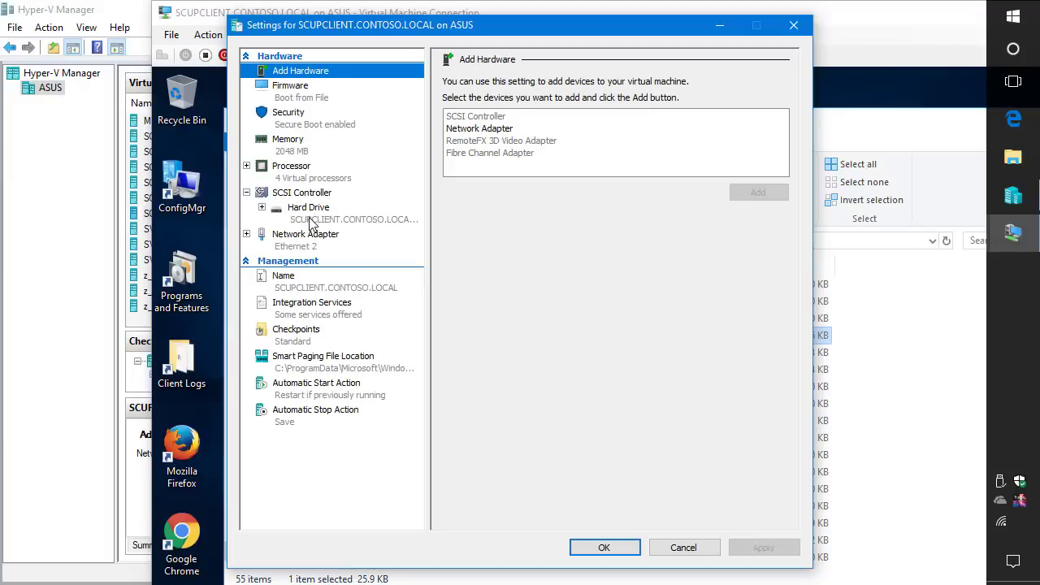
left_click(308, 244)
left_click(496, 113)
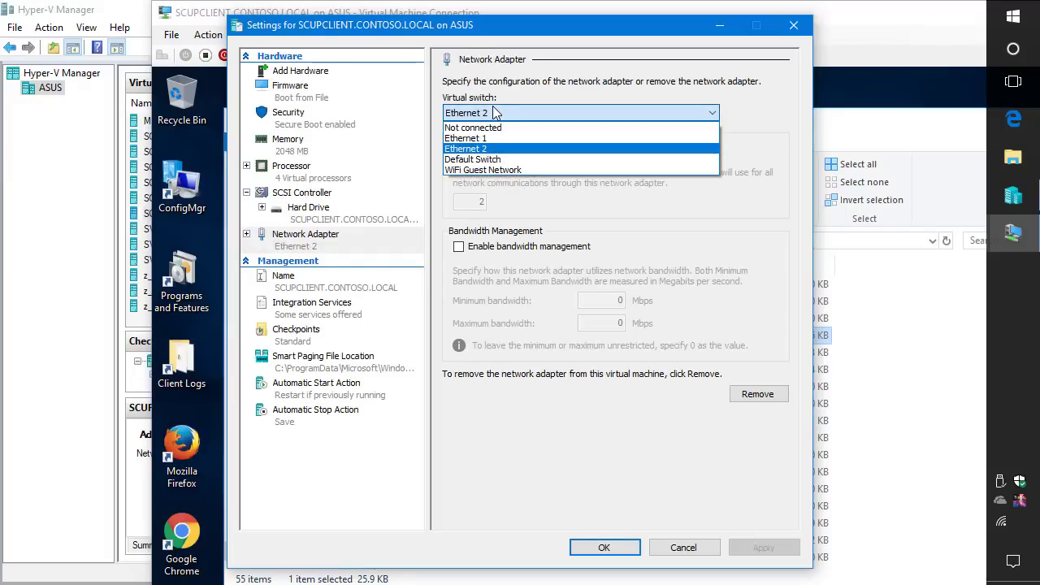
left_click(486, 170)
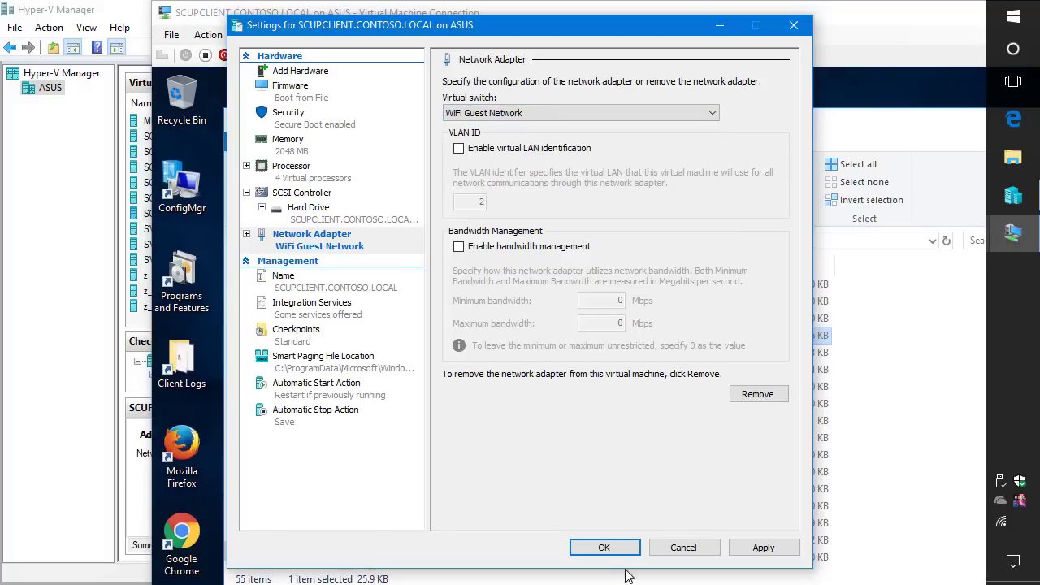
left_click(604, 548)
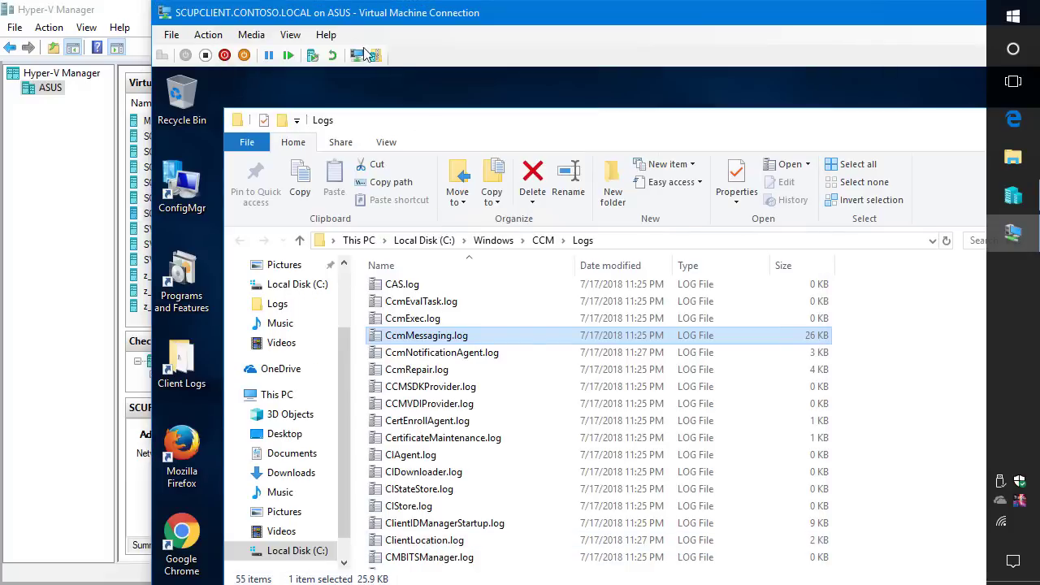
Return the client VM to full screen and restart the SMS Agent Host service
left_click(290, 34)
left_click(304, 57)
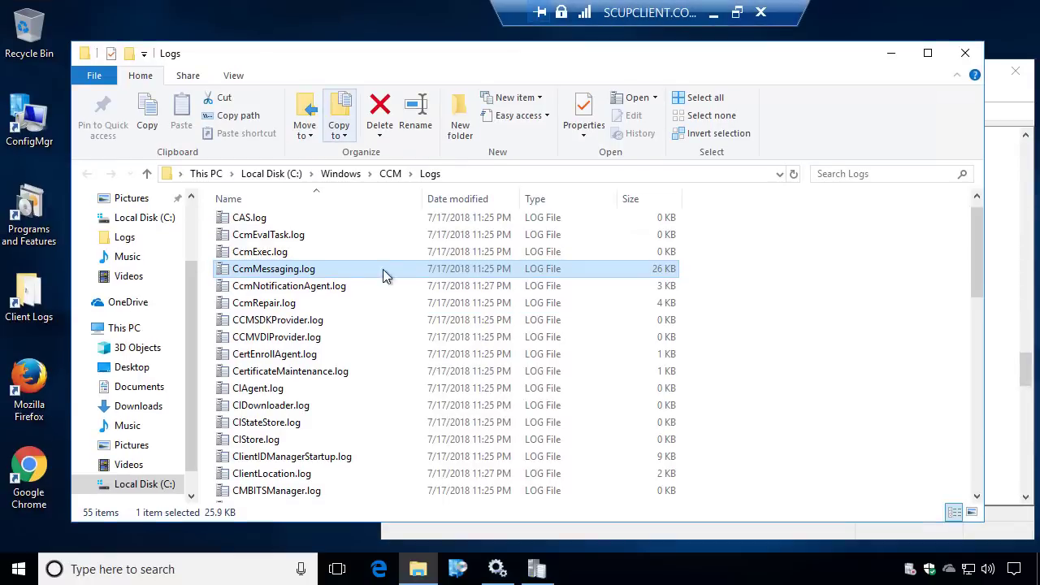
left_click(492, 569)
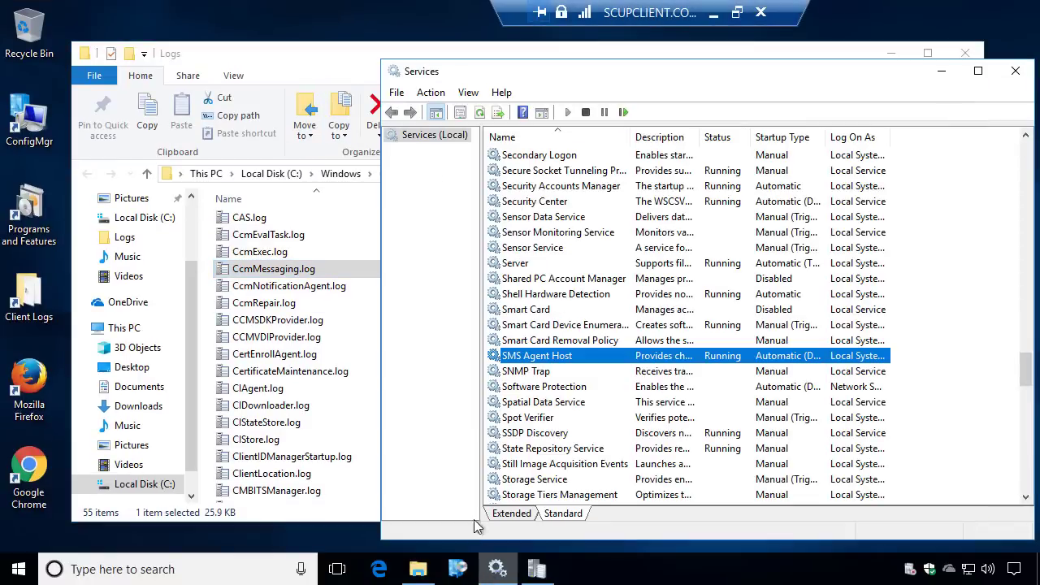
right_click(560, 357)
left_click(606, 438)
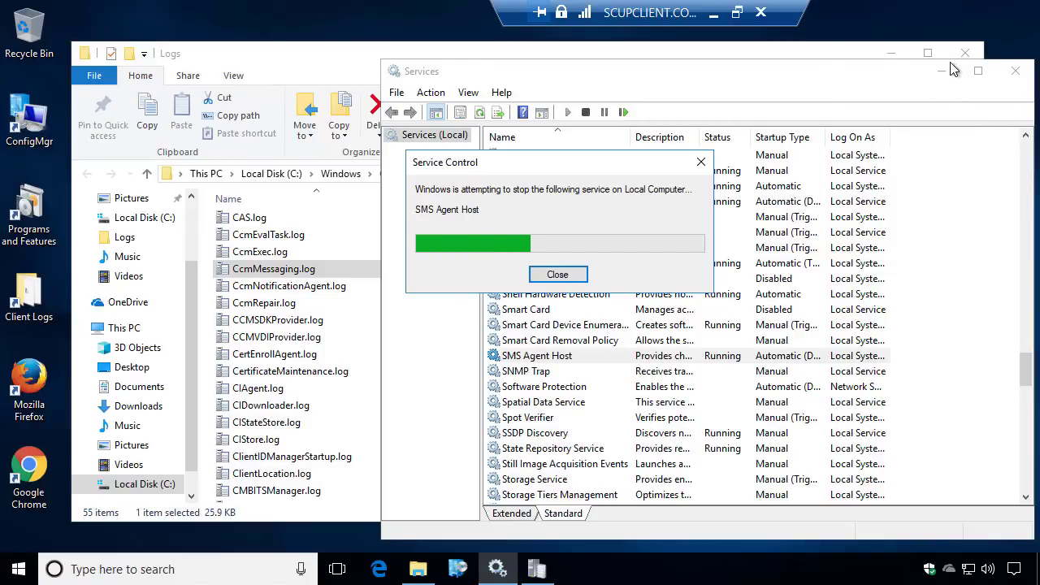
left_click(295, 259)
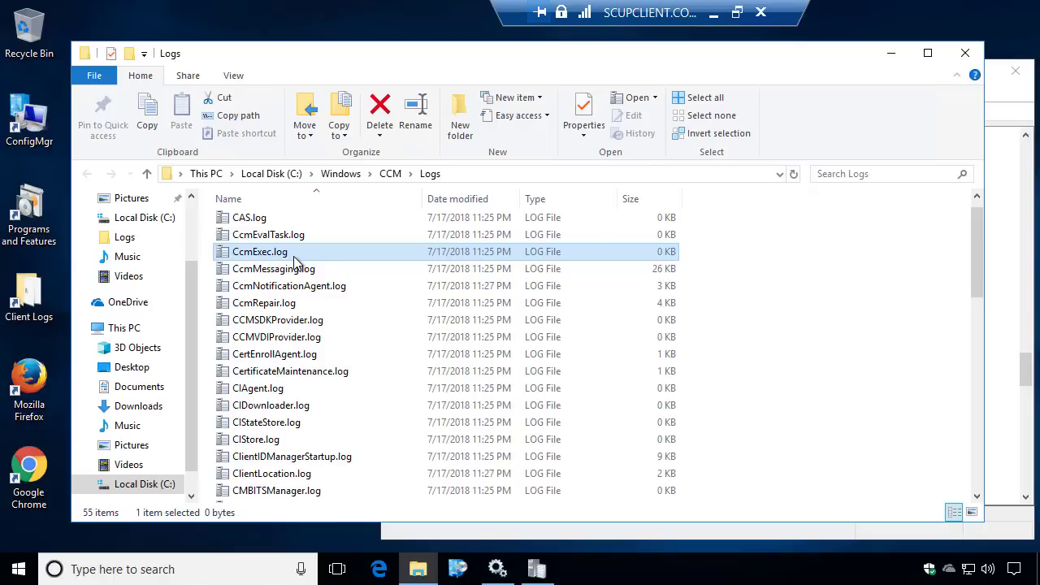
Reopen ClientLocation.log and highlight the latest entry 'Domain joined client is in Internet'
type("cl")
key("F5")
key("Down")
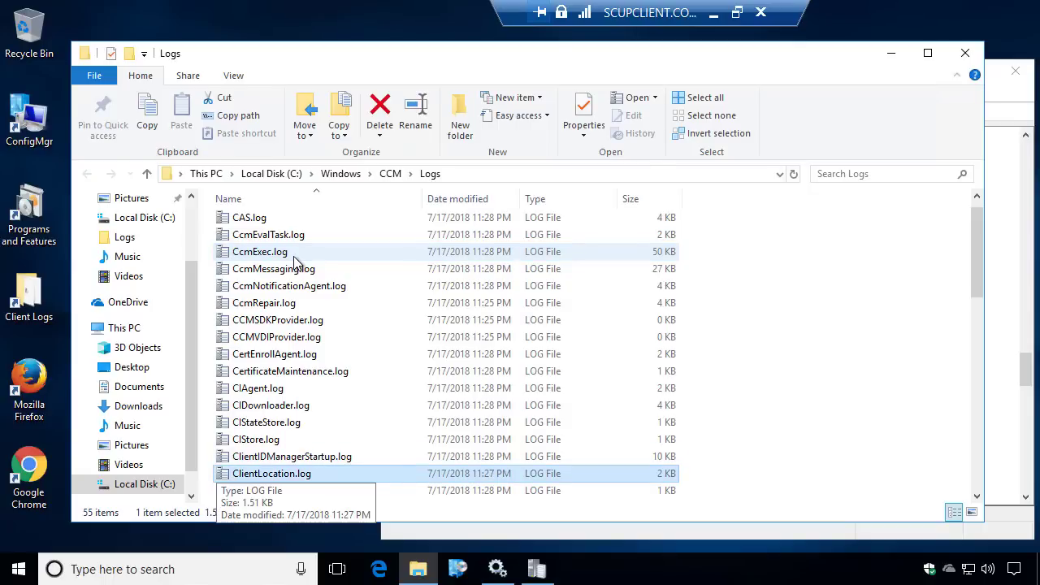
key("Return")
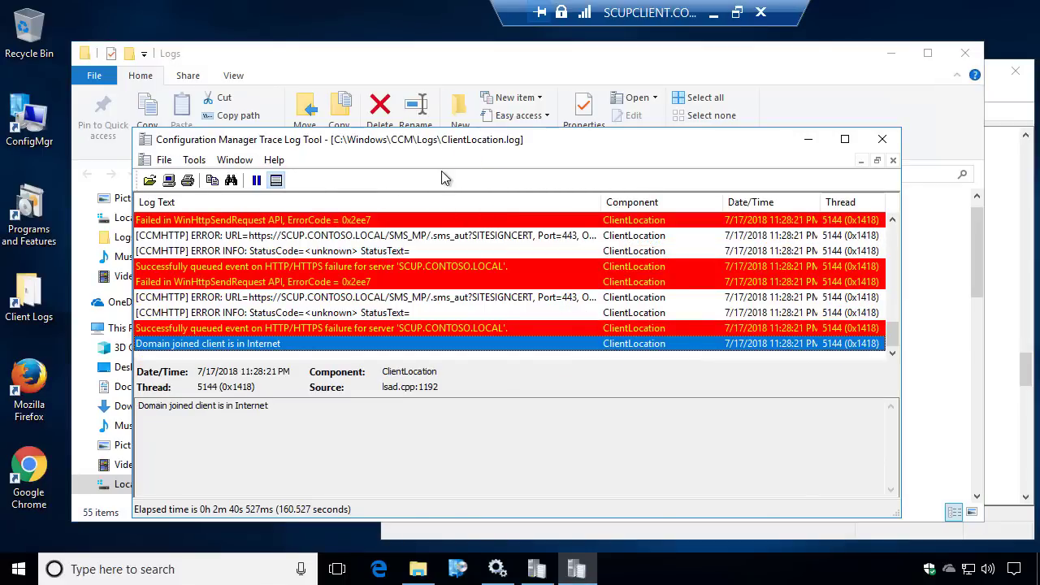
key("super+Right")
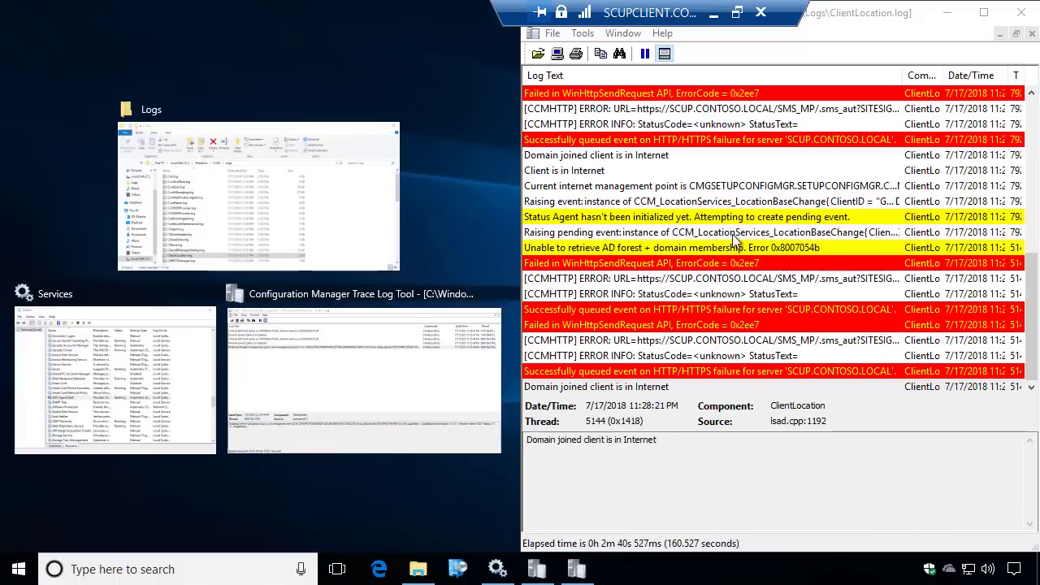
left_click(739, 474)
left_click(593, 386)
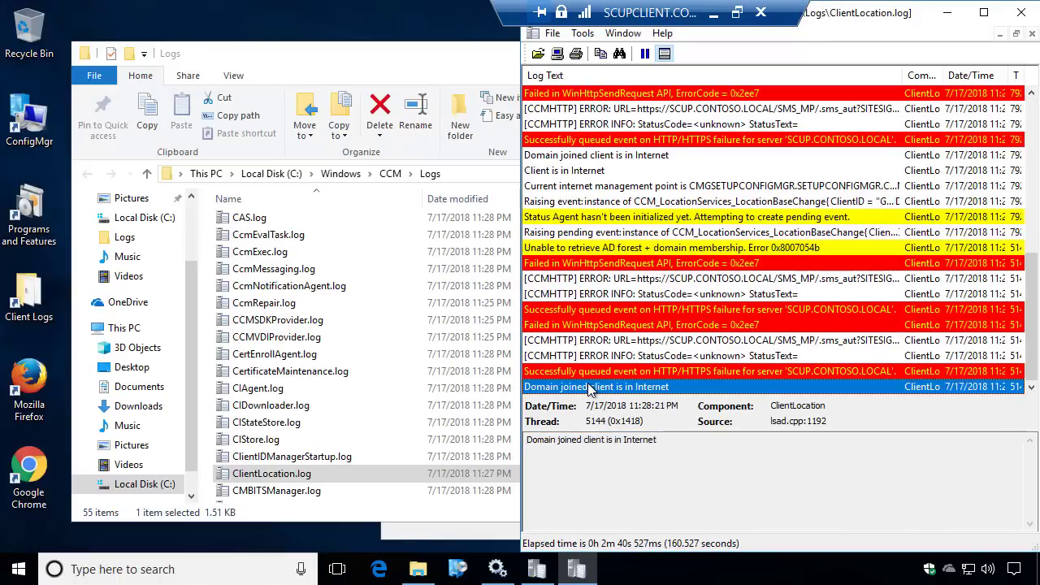
left_click_drag(687, 447, 503, 443)
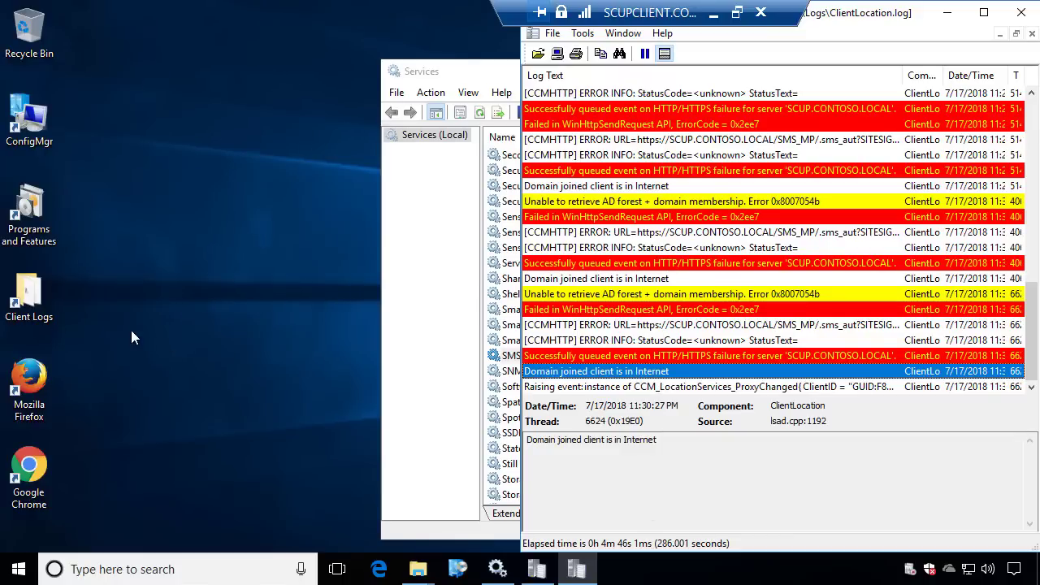
Check LocationServices.log for the CMG proxy management point entry, then close both log windows
double_click(28, 302)
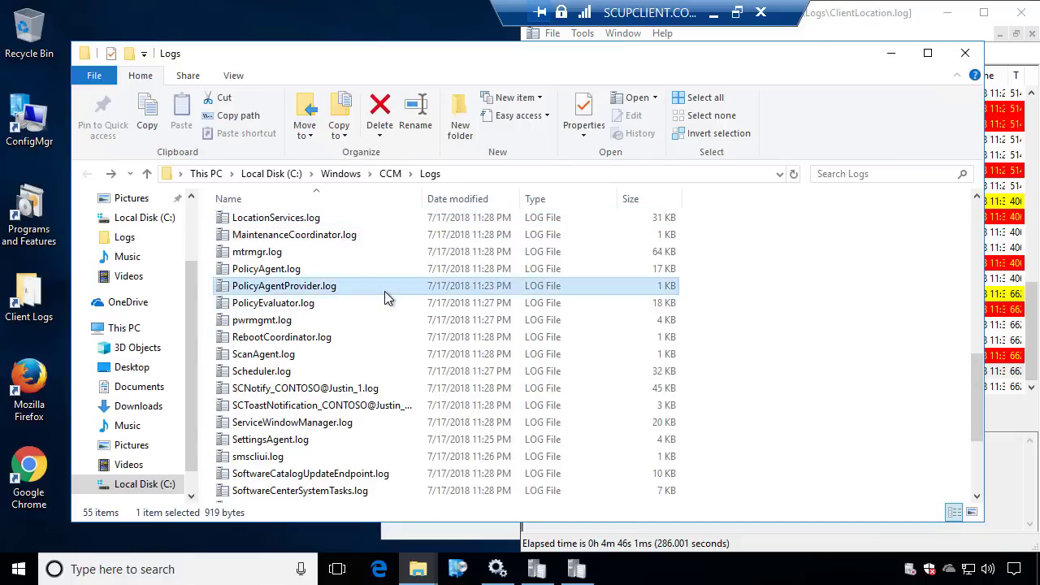
key("Return")
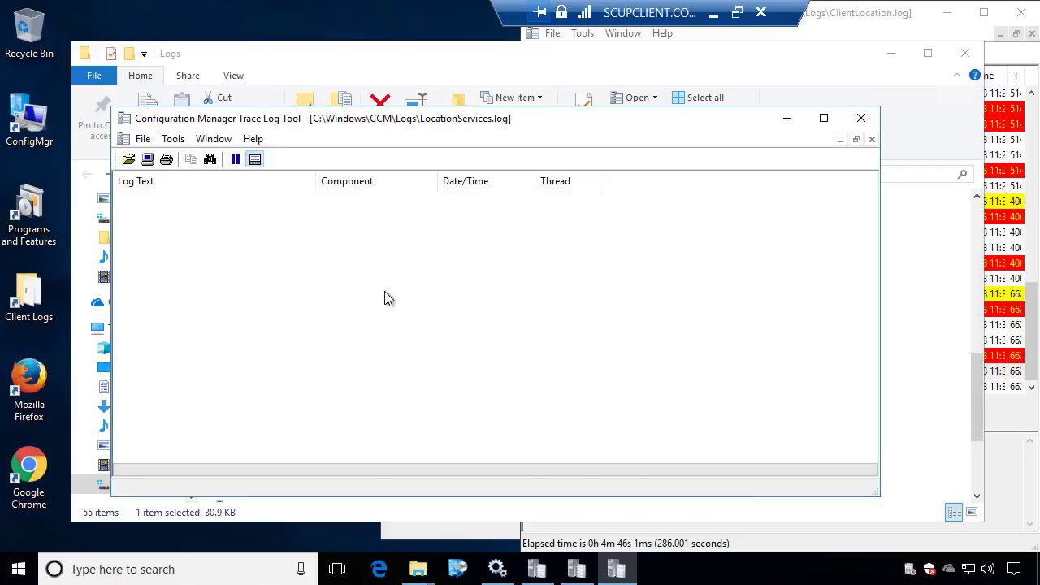
scroll(363, 224, "up", 1)
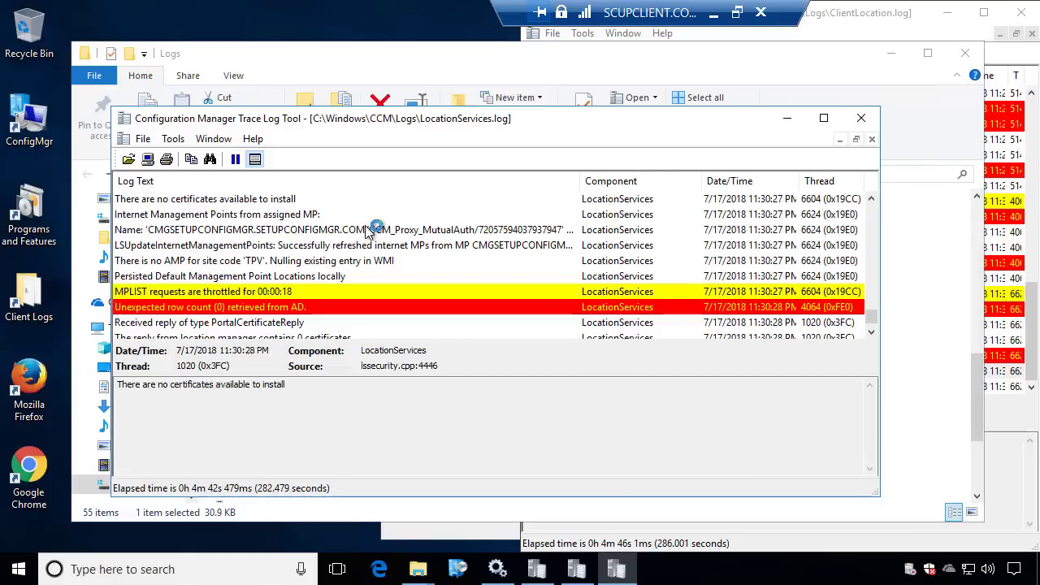
left_click(309, 230)
left_click_drag(223, 399, 145, 370)
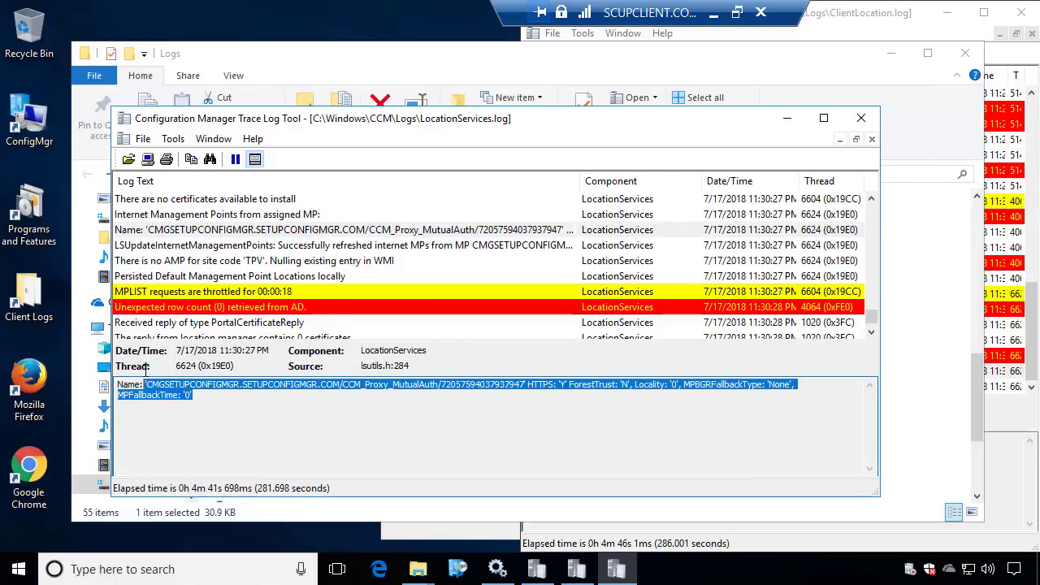
left_click(864, 118)
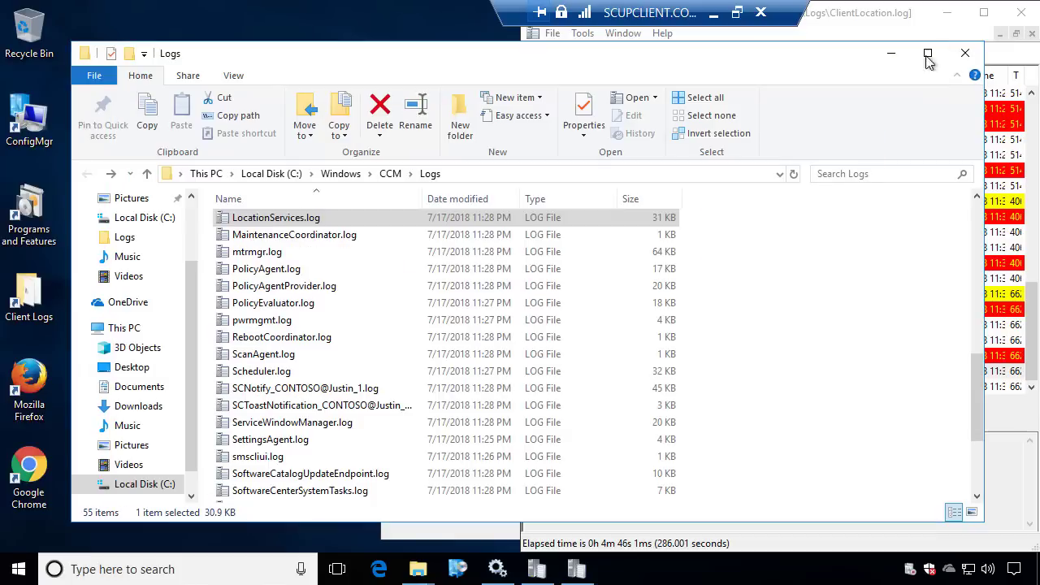
left_click(1025, 14)
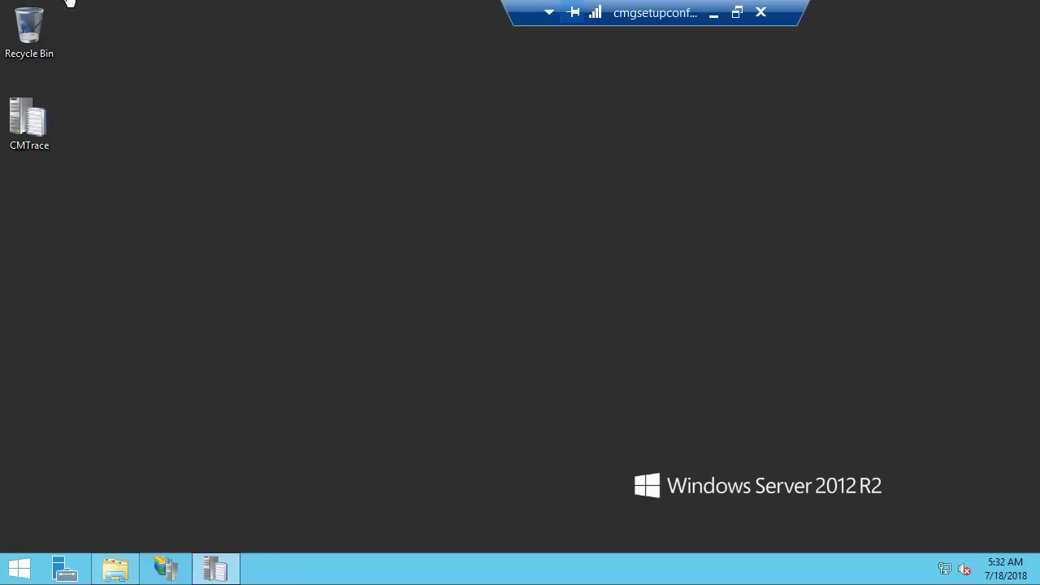
From All Desktop and Server Clients, send SCUPCLIENT the Evaluate Software Update Deployments client notification
left_click(712, 18)
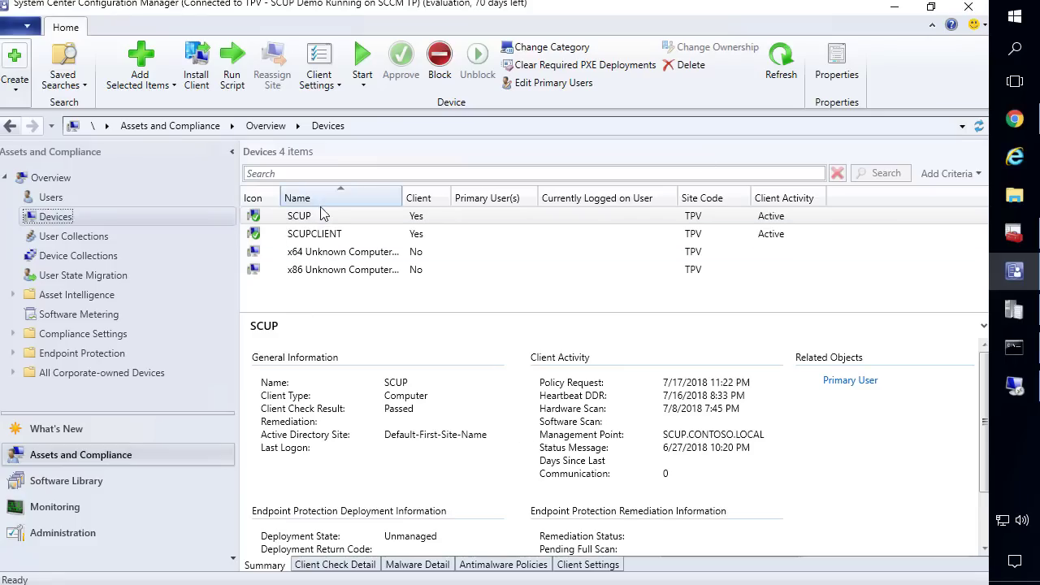
left_click(979, 126)
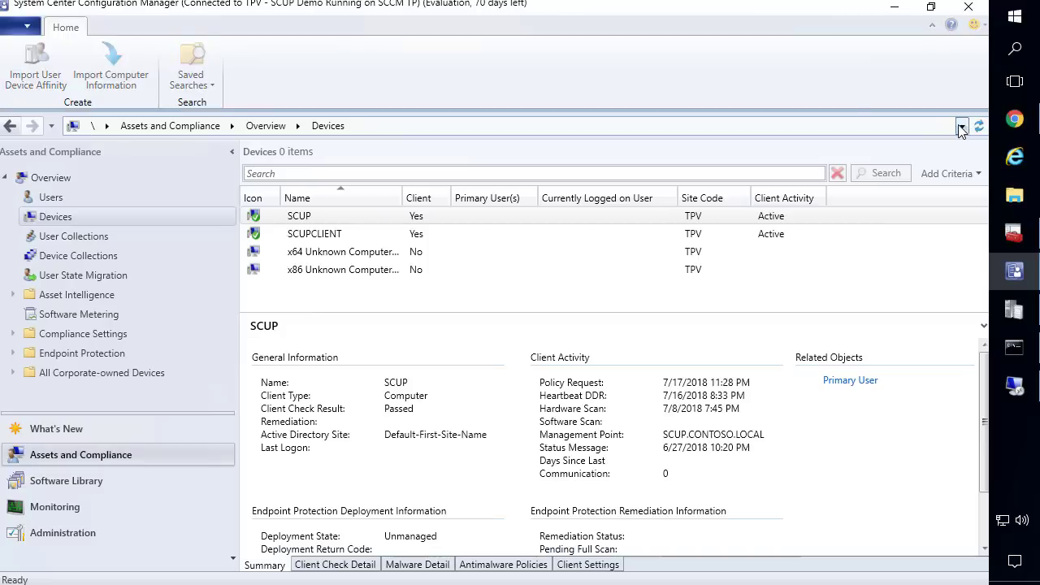
left_click(420, 236)
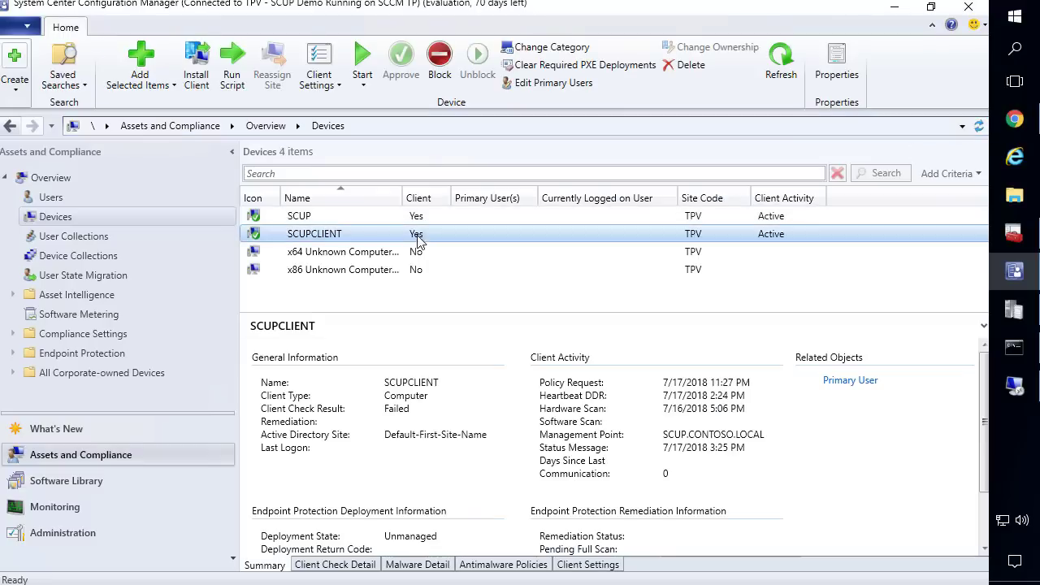
right_click(311, 242)
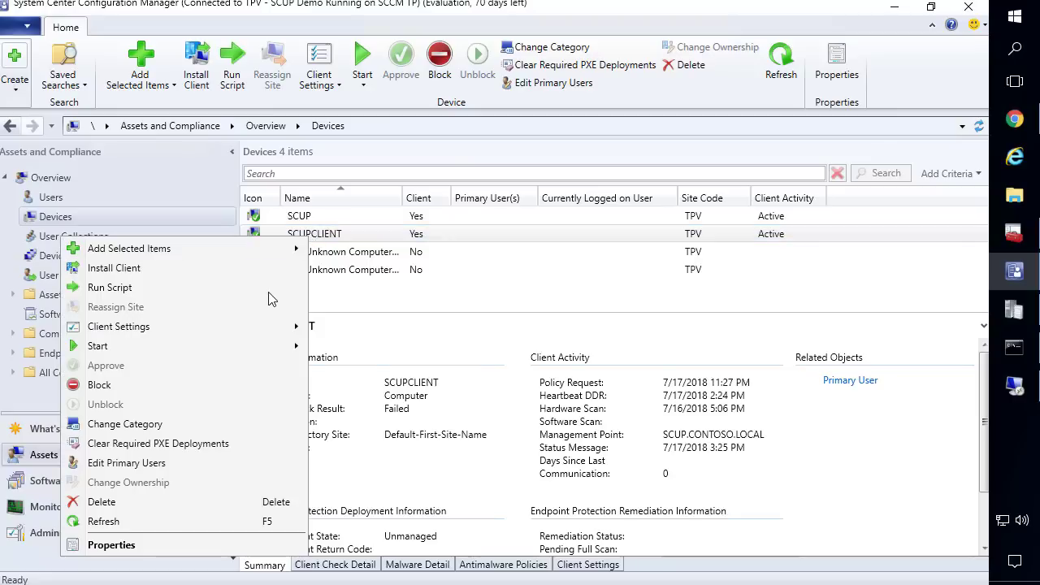
mouse_move(216, 358)
mouse_move(139, 348)
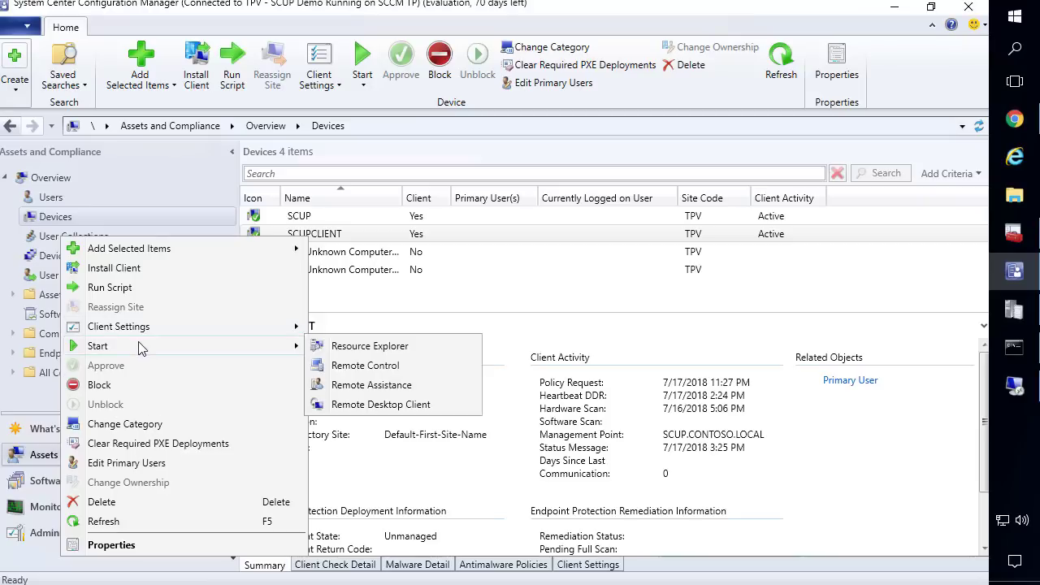
left_click(44, 257)
left_click(337, 218)
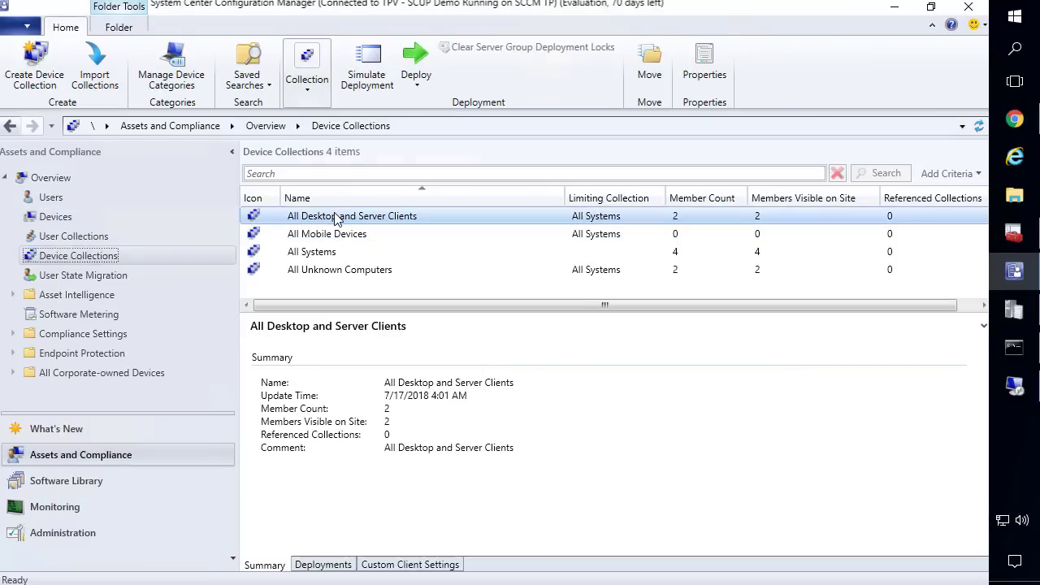
double_click(338, 216)
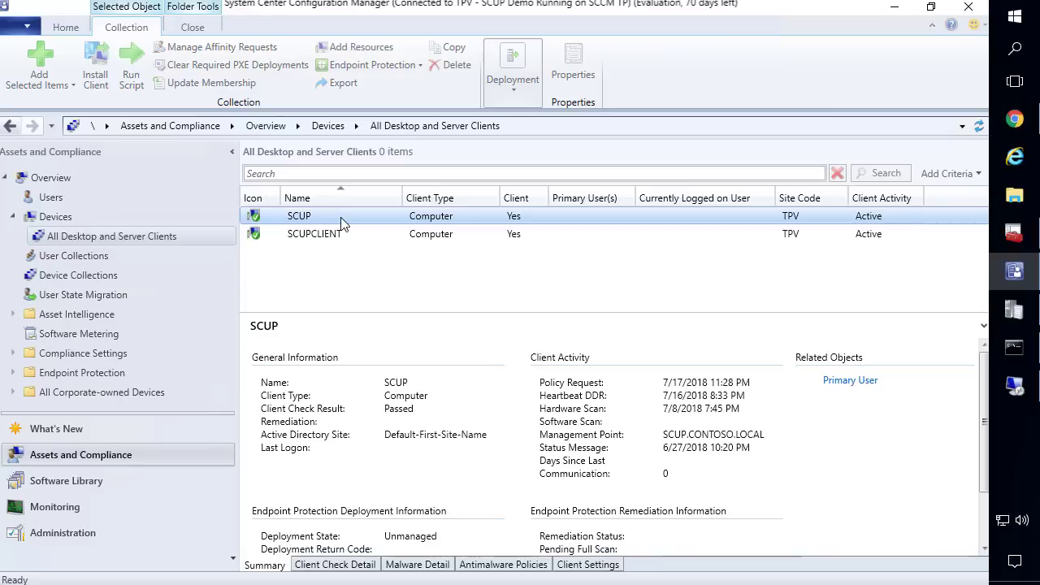
right_click(313, 236)
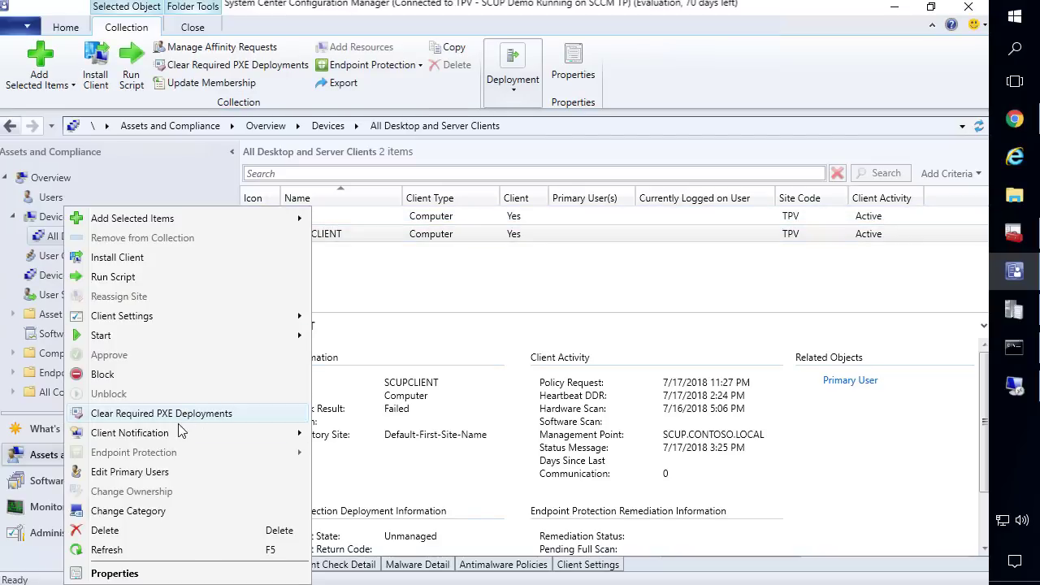
mouse_move(180, 432)
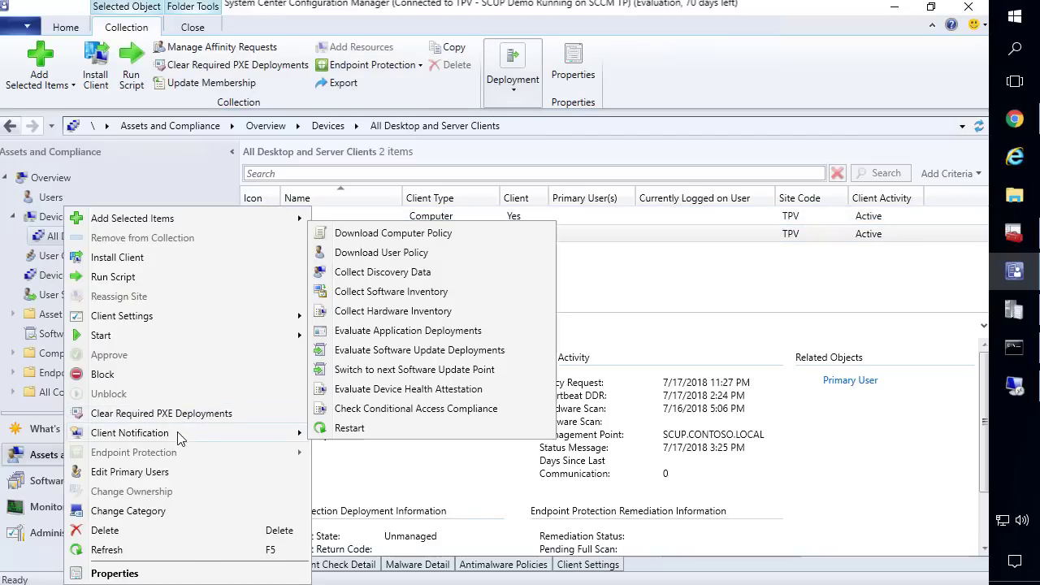
left_click(403, 350)
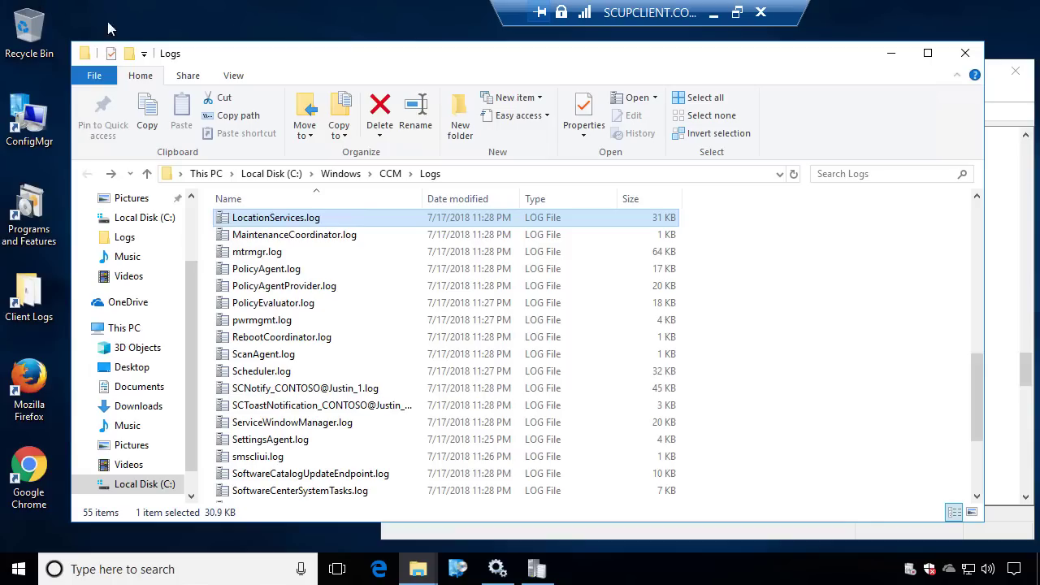
Open UpdatesDeployment.log from the client's Logs folder in a maximized CMTrace window
left_click(353, 258)
key("u")
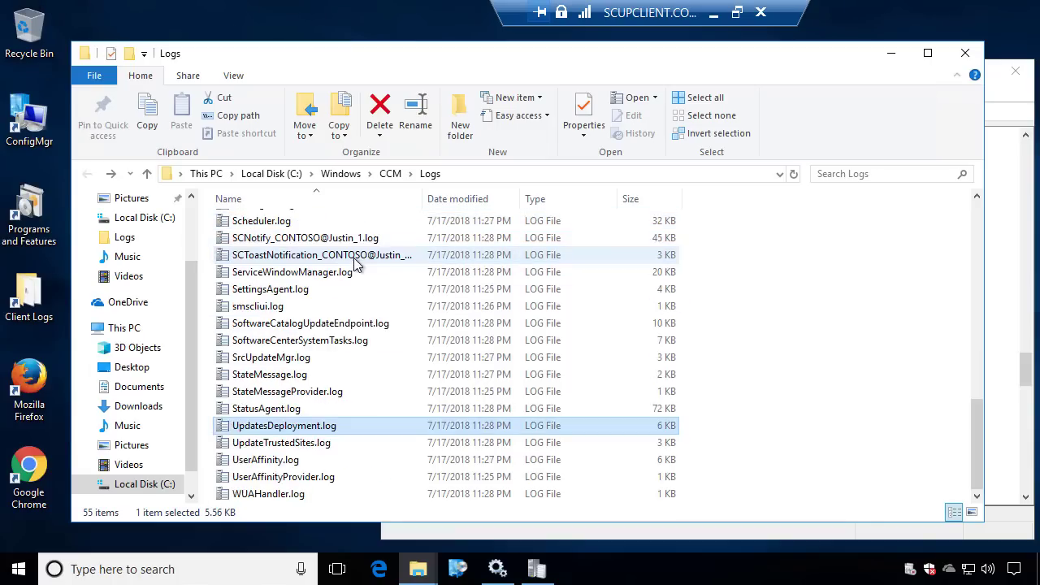
key("Return")
double_click(353, 139)
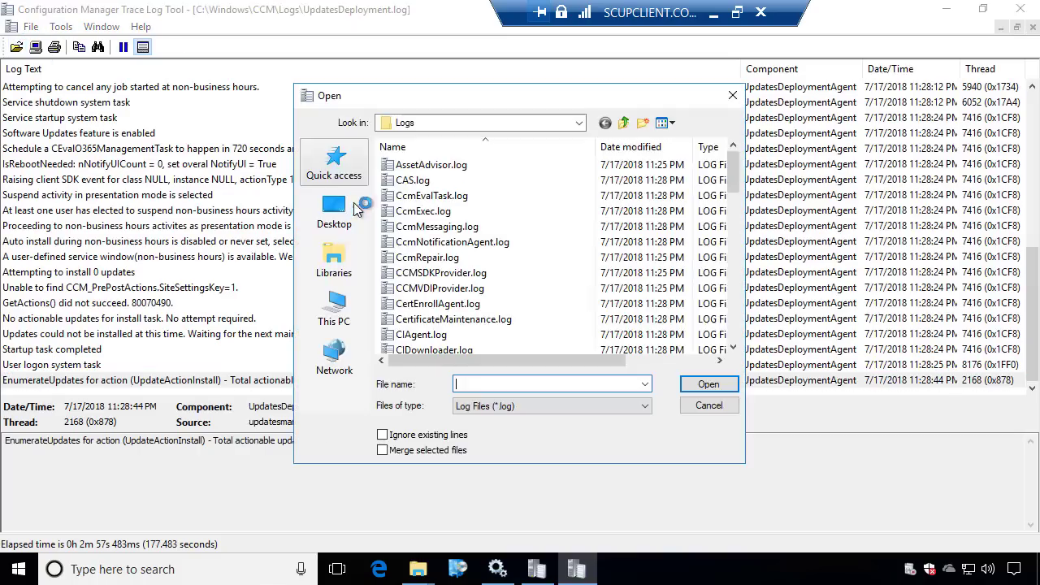
Open ScanAgent.log and UpdatesDeployment.log merged and review the evaluation of 2 assignments and scan completion
left_click(435, 212)
key("s")
scroll(467, 272, "down", 2)
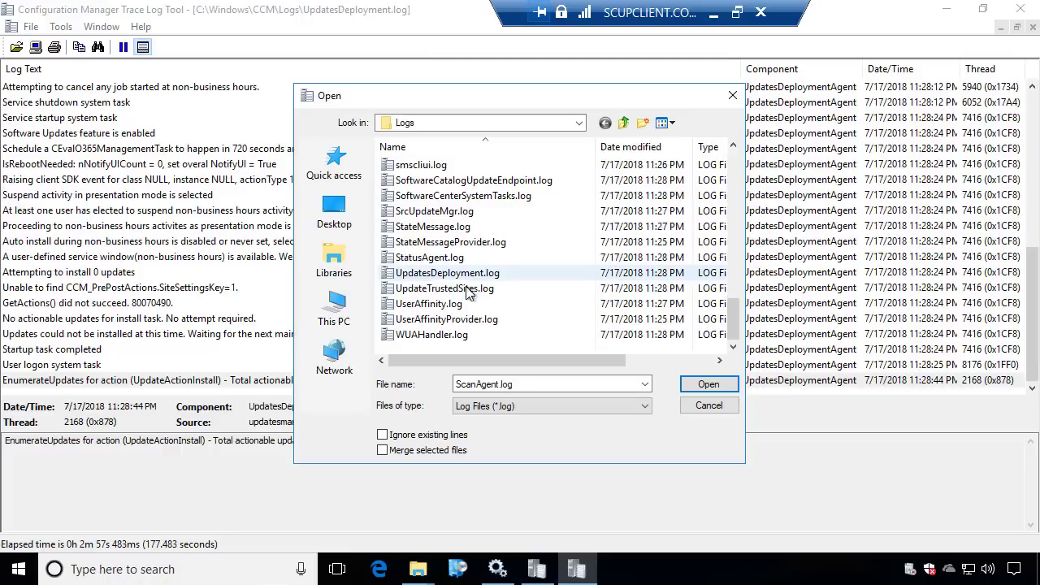
left_click(455, 273, "ctrl")
left_click(443, 453)
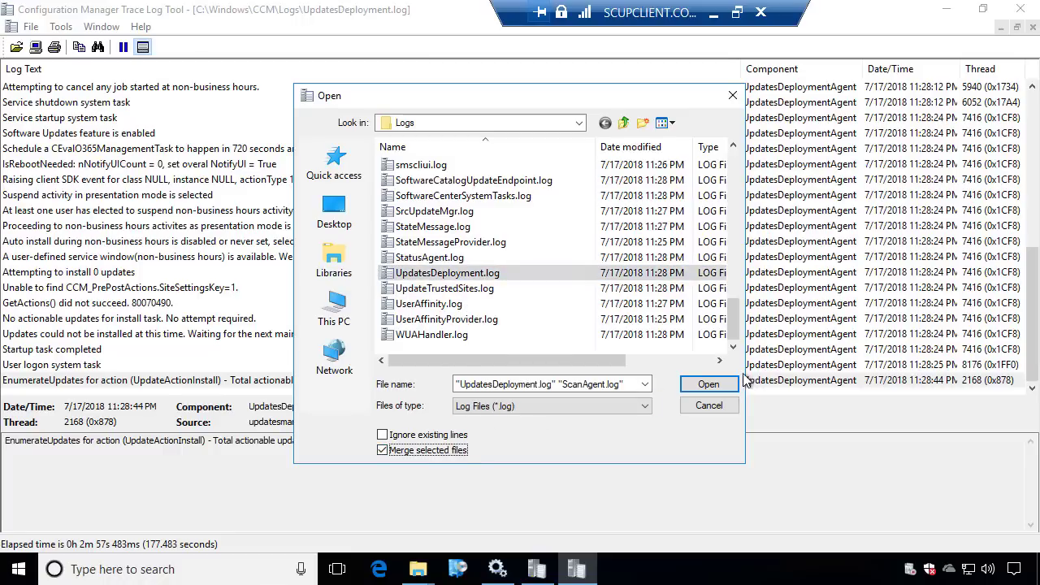
key("Return")
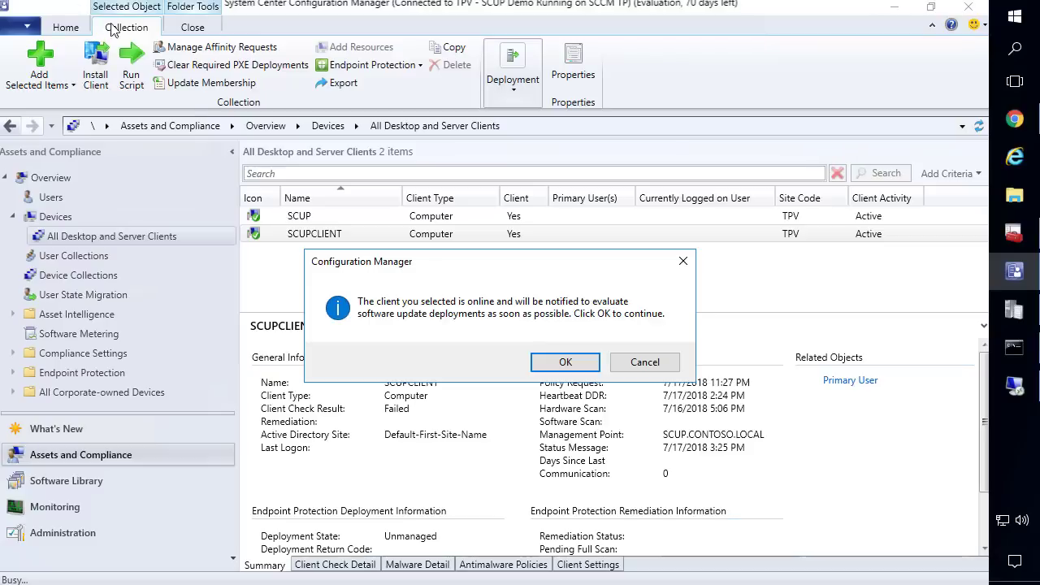
left_click(569, 368)
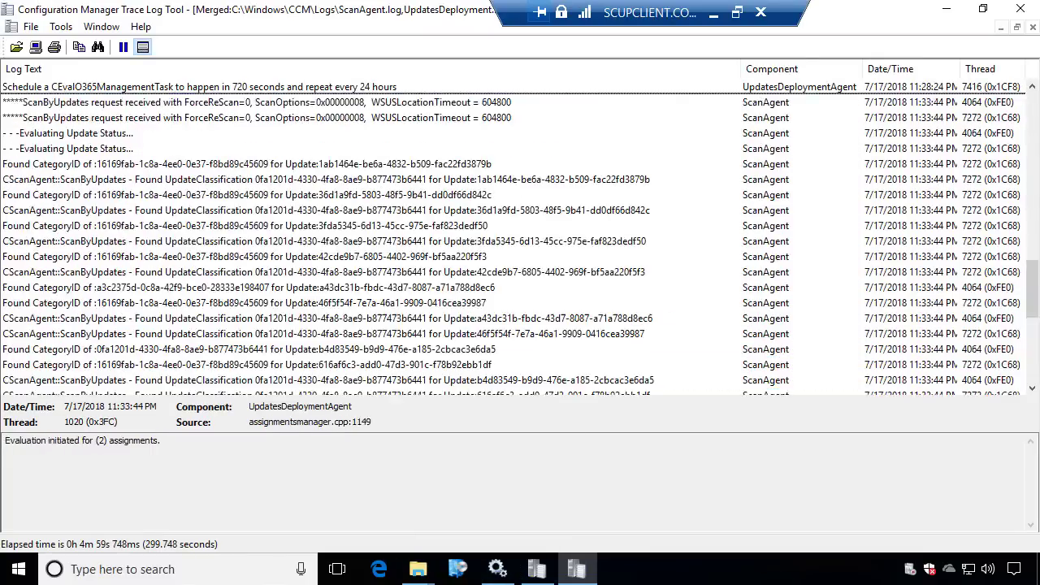
scroll(239, 110, "up", 1)
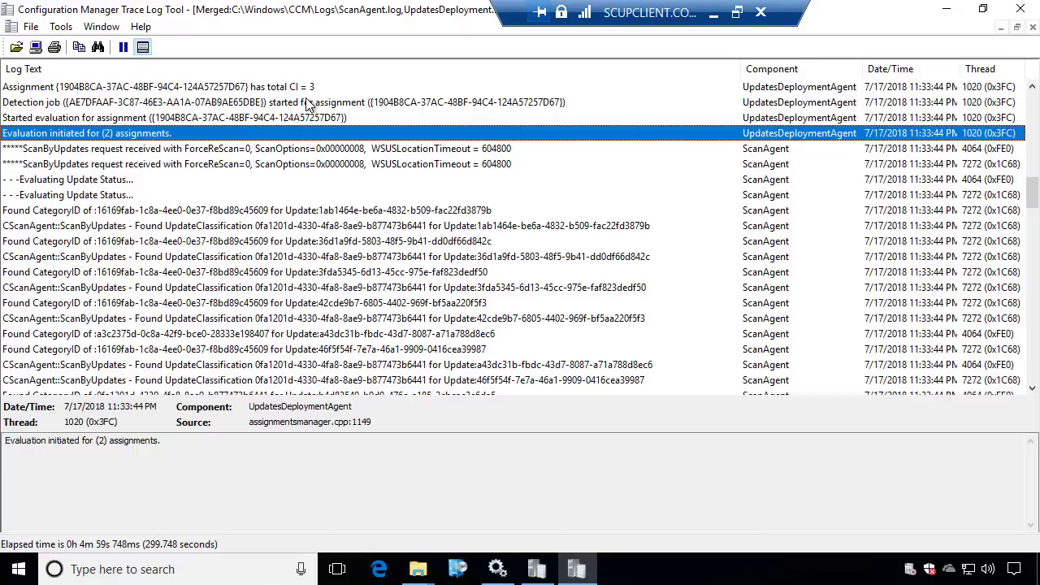
scroll(307, 96, "up", 2)
scroll(299, 152, "down", 18)
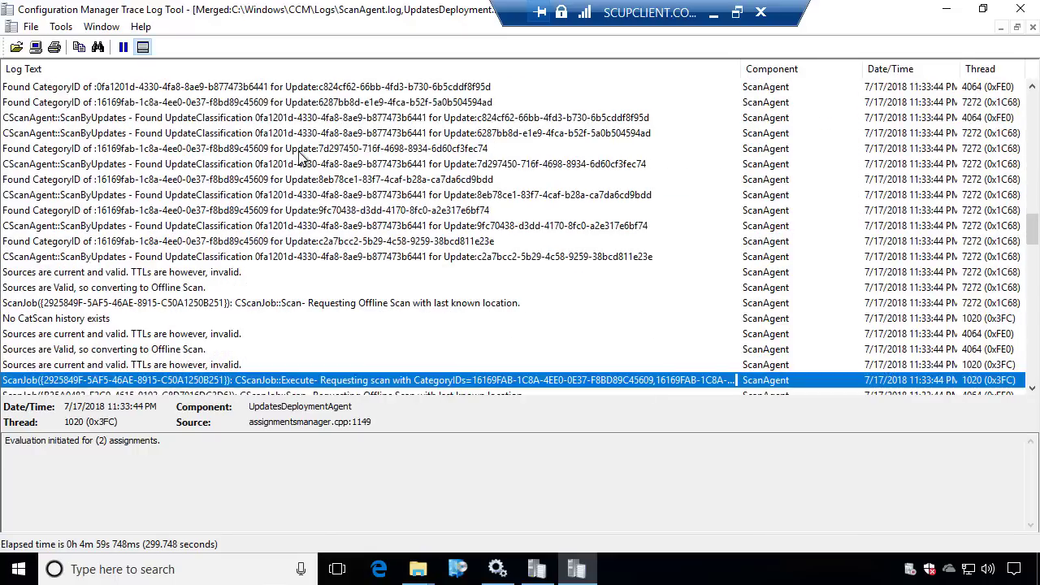
scroll(302, 157, "down", 20)
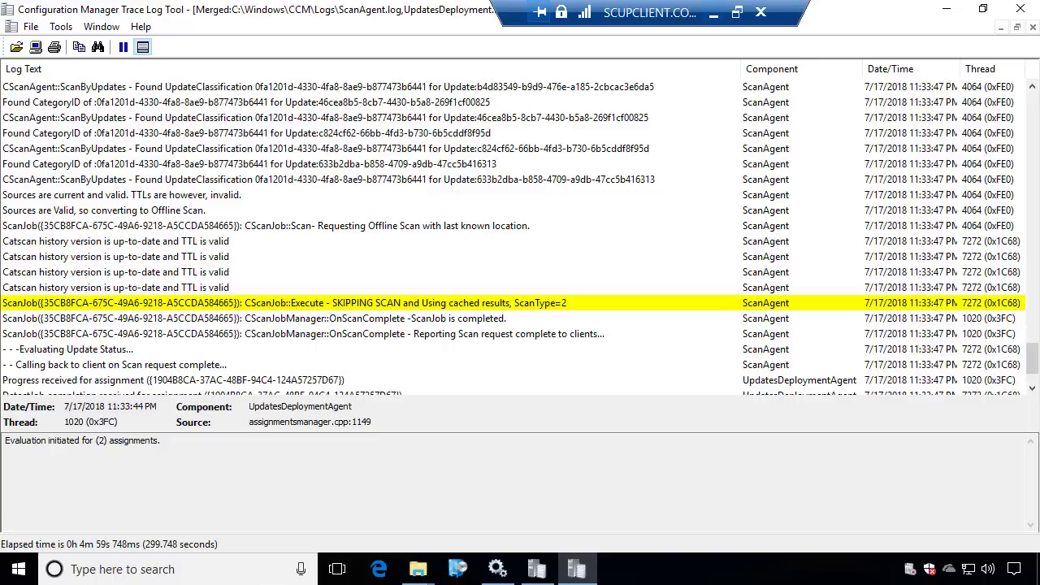
Minimize the log viewer and folder windows, then launch Software Center
left_click(946, 8)
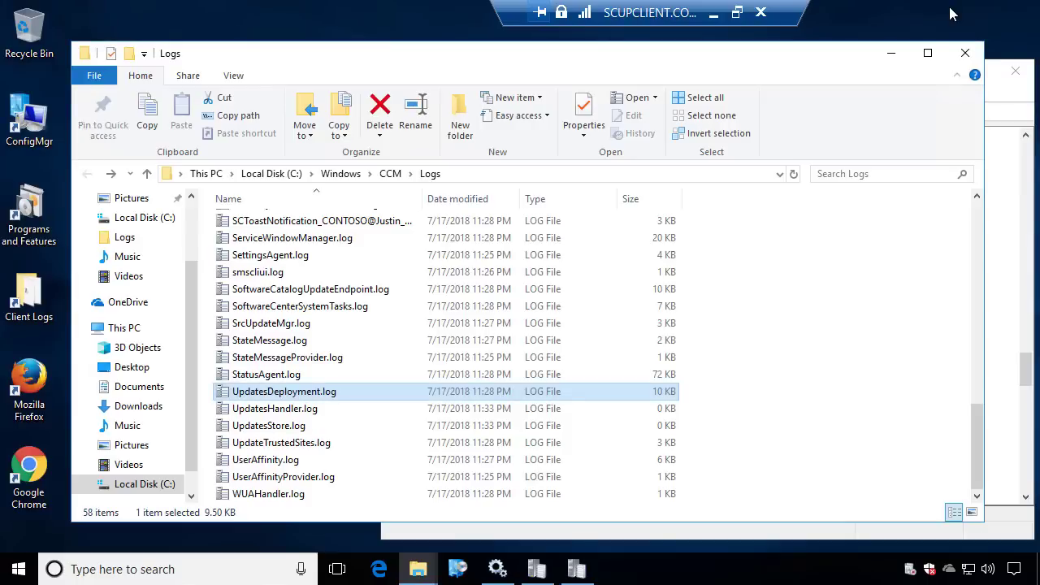
left_click(902, 56)
left_click(928, 70)
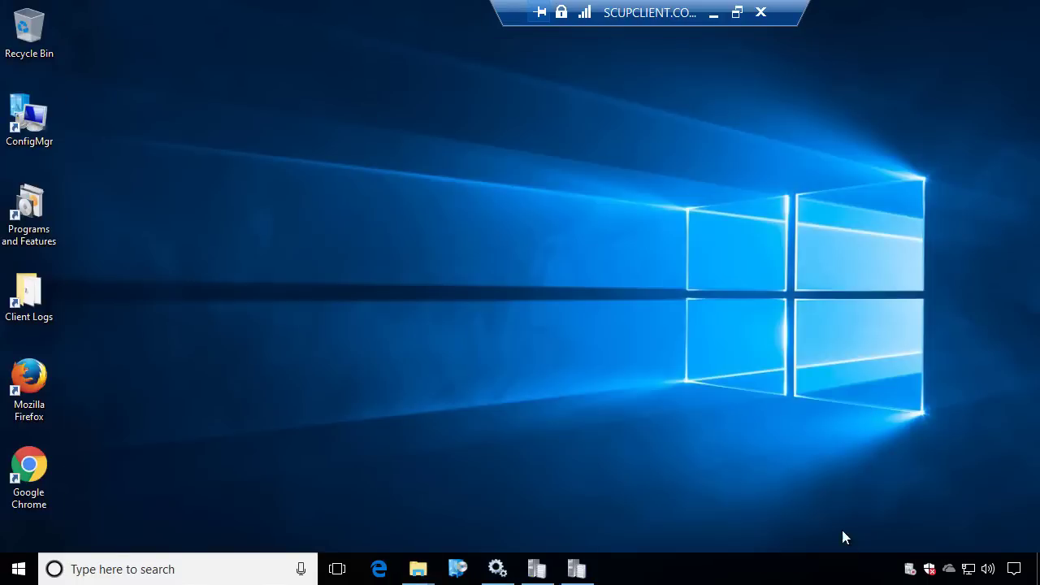
left_click(460, 569)
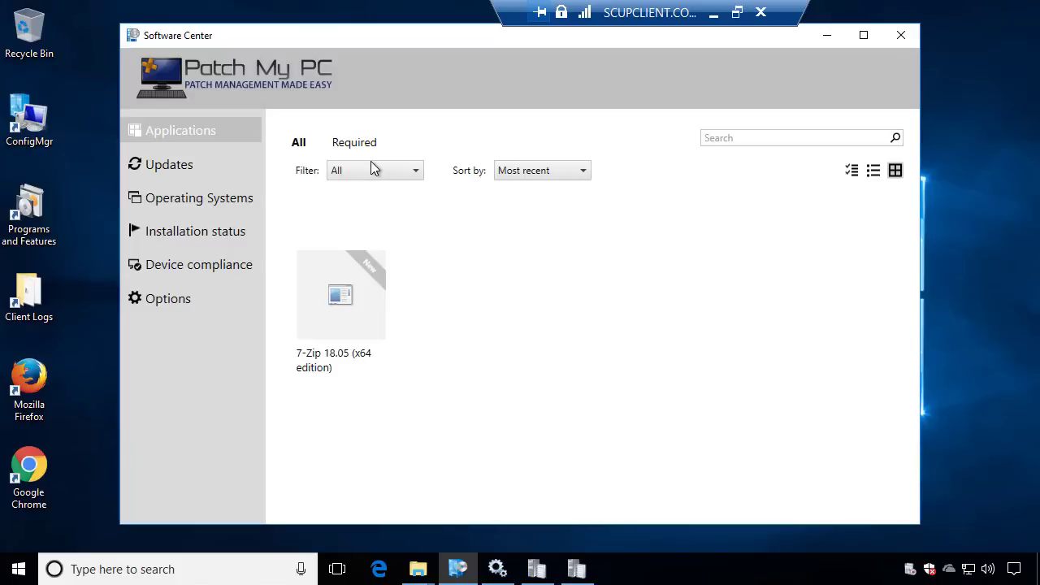
Check Programs and Features, then open the 7-Zip 18.05 (x64 edition) application details
double_click(39, 213)
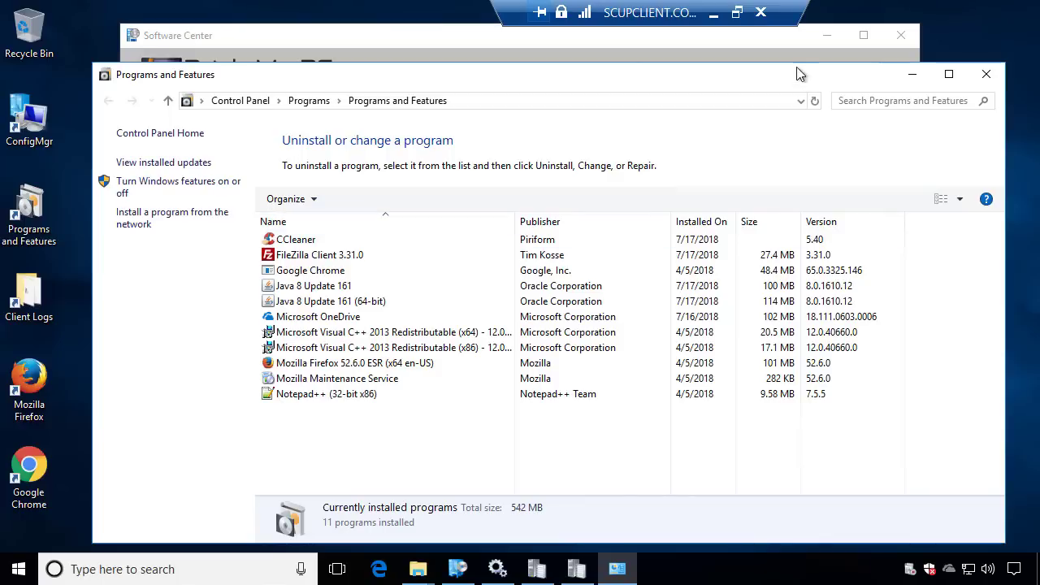
left_click(915, 76)
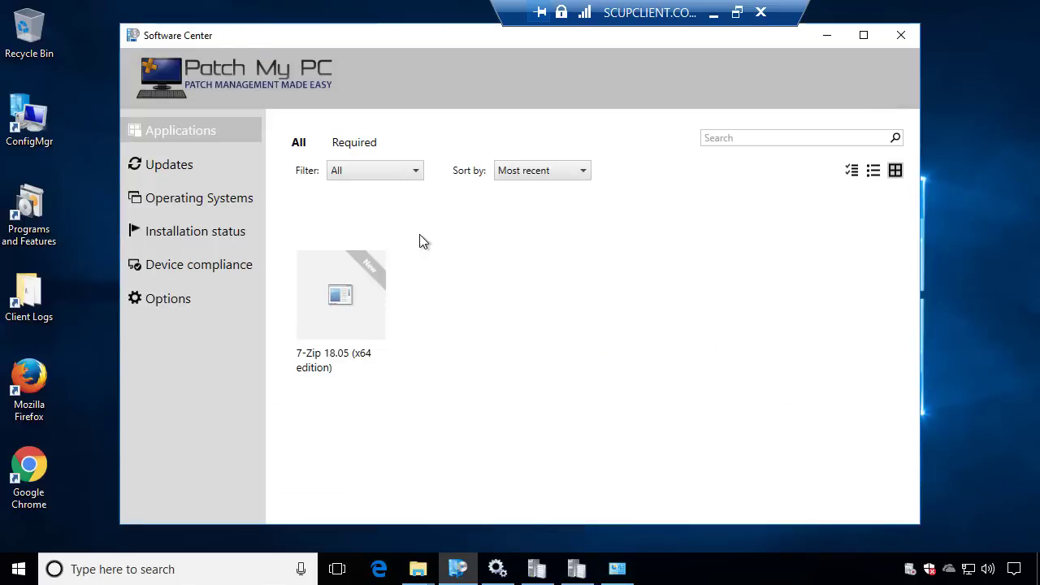
left_click(358, 299)
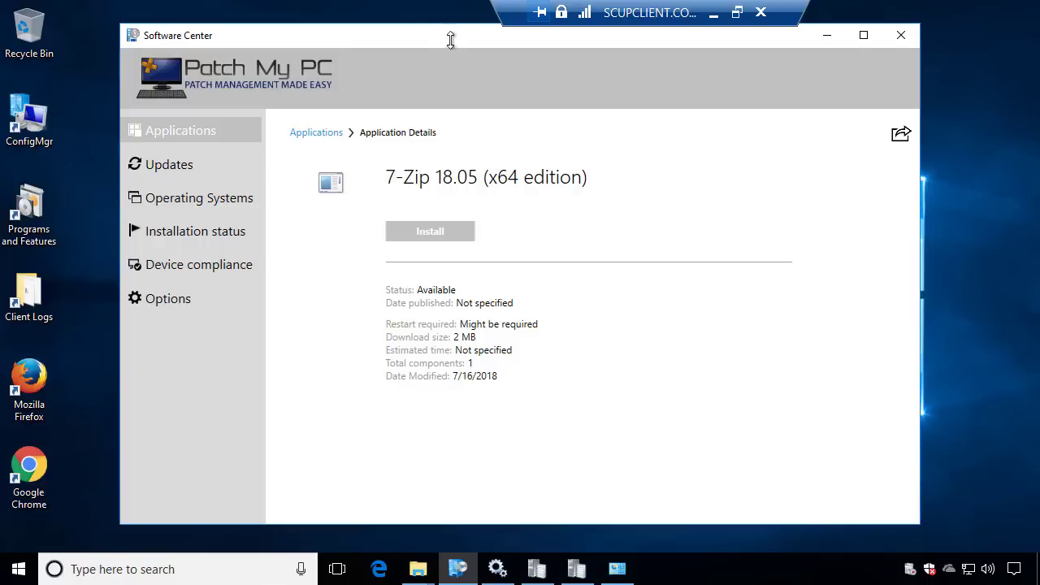
left_click_drag(450, 39, 567, 70)
Start the 7-Zip 18.05 install and open CAS.log from the client Logs folder
left_click(542, 259)
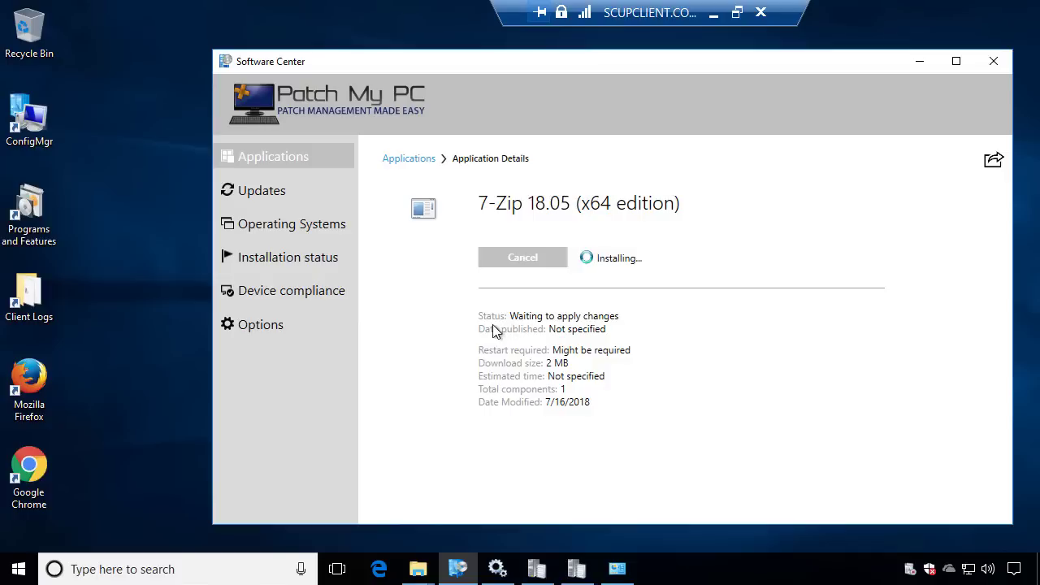
mouse_move(429, 577)
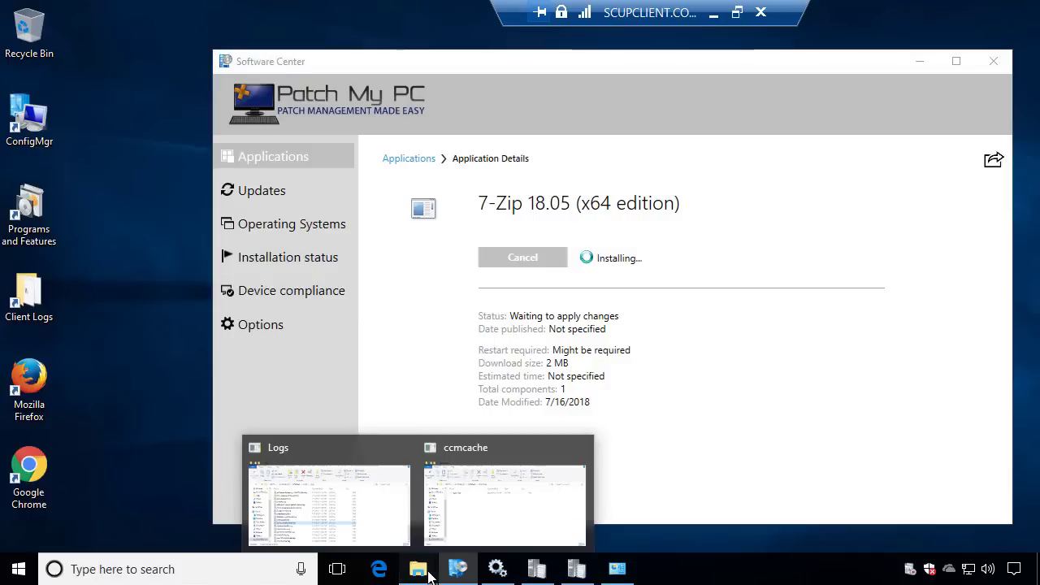
left_click(332, 506)
left_click(297, 324)
key("Home")
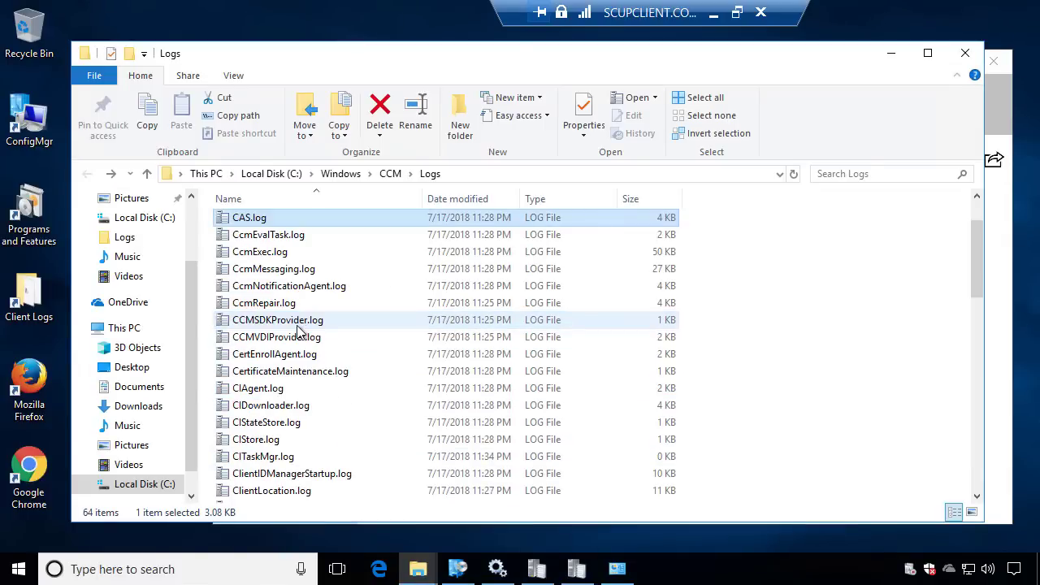
key("Return")
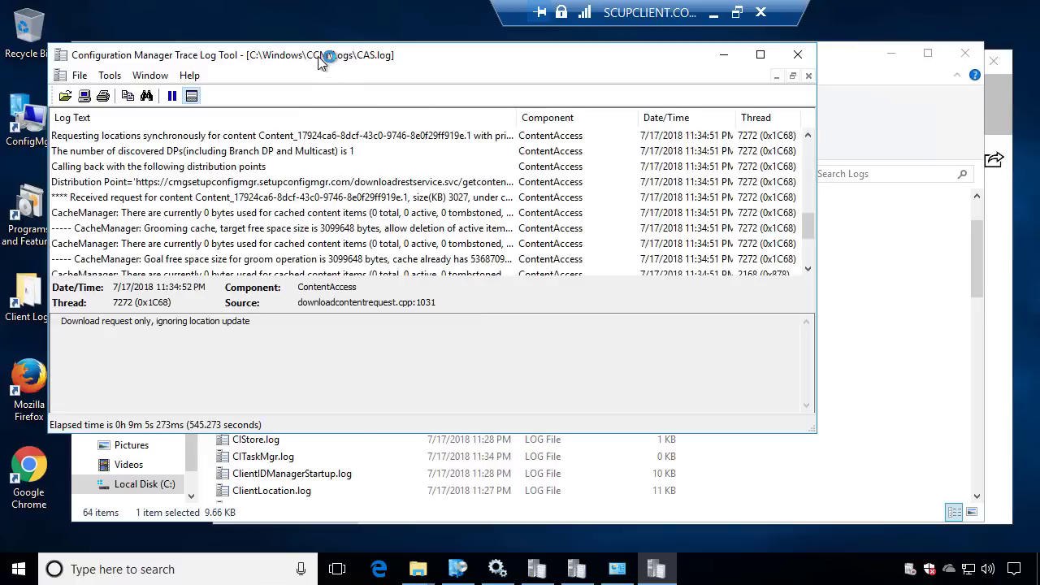
In the maximized CAS.log, highlight the Distribution Point entry's Azure cloud gateway URL
double_click(328, 55)
left_click(277, 180)
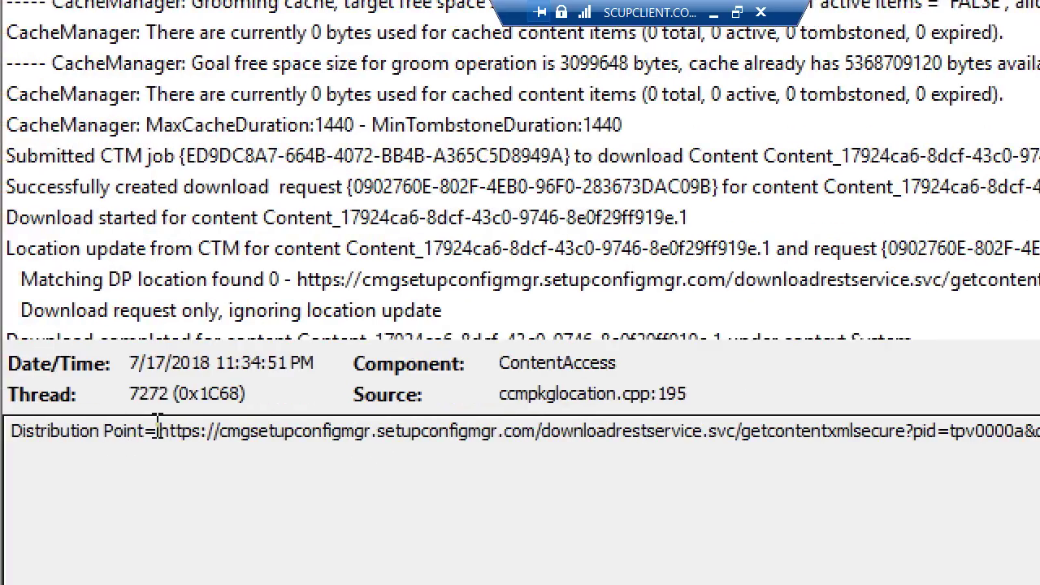
left_click_drag(160, 429, 918, 439)
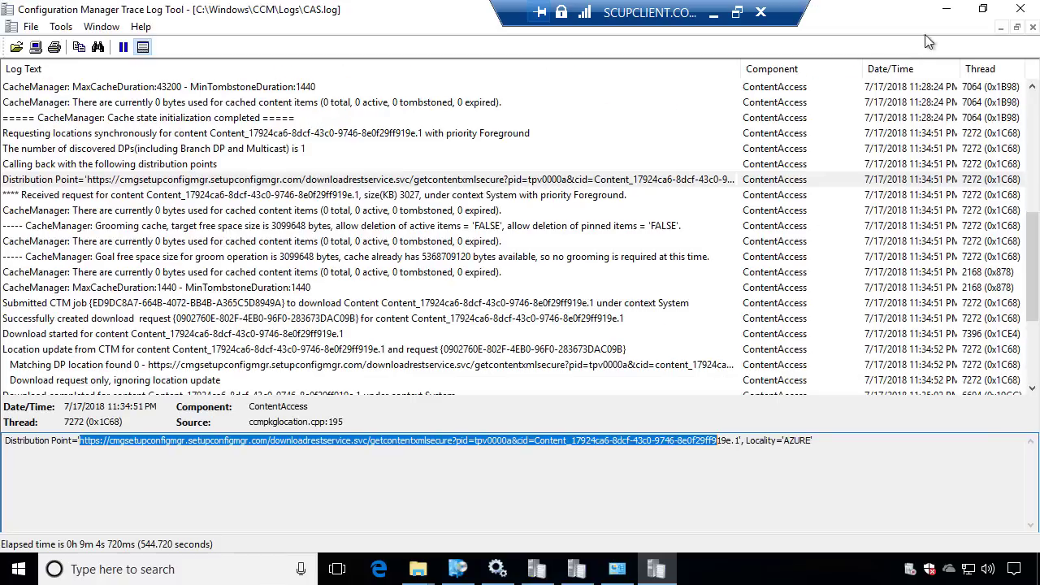
left_click(951, 15)
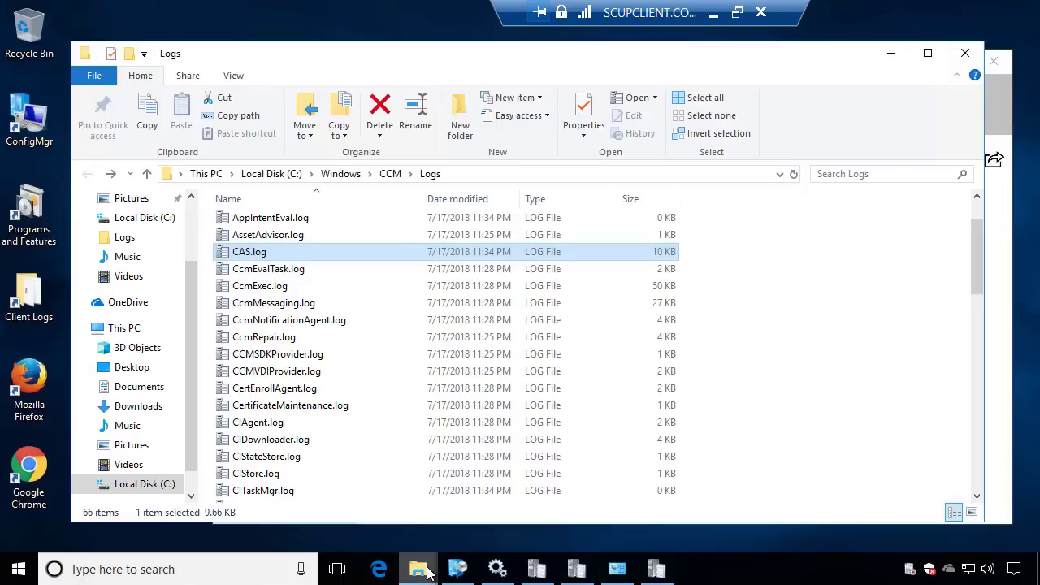
Open the ccmcache q folder to confirm the cached 7-Zip installers
mouse_move(431, 568)
left_click(470, 510)
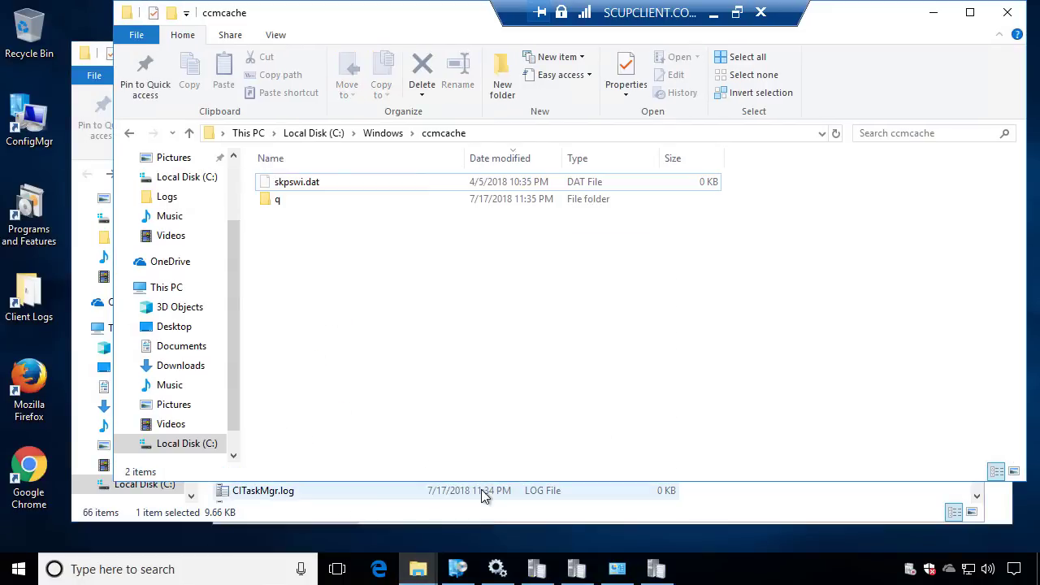
double_click(278, 204)
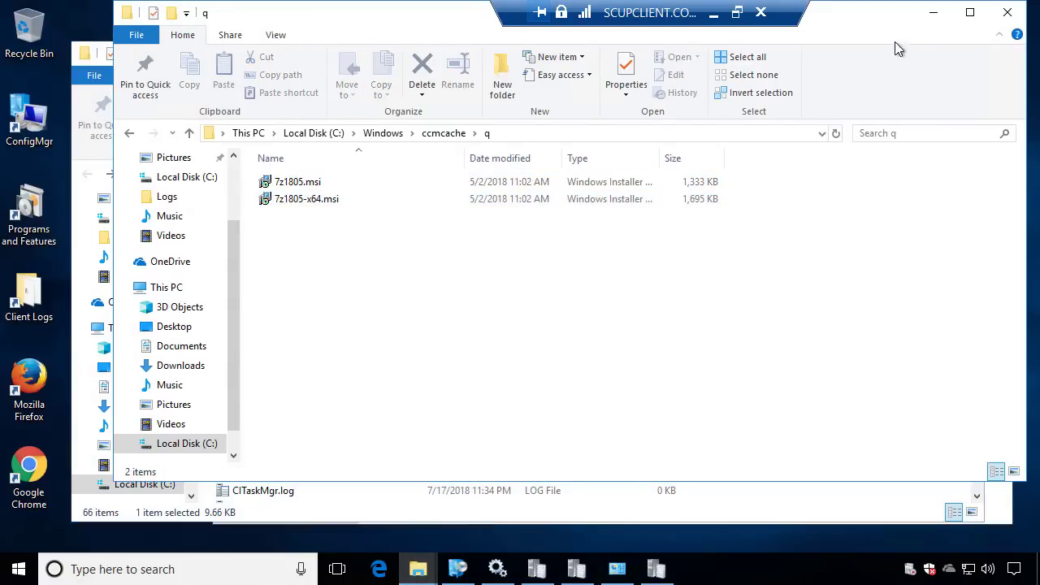
left_click(933, 13)
left_click(919, 52)
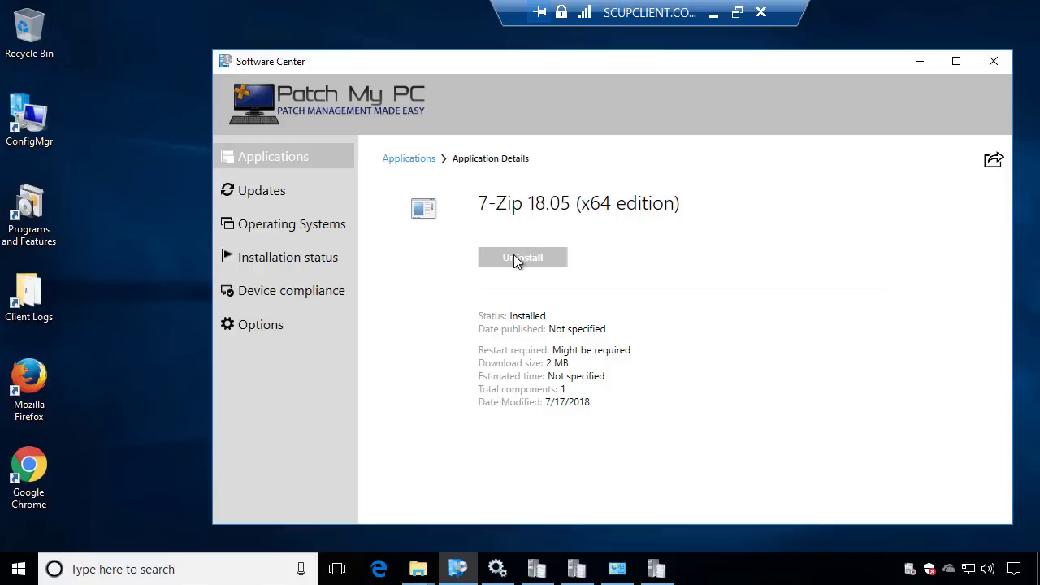
Refresh Programs and Features to confirm 7-Zip 18.05 (x64) is installed, then list Software Center updates
left_click(617, 569)
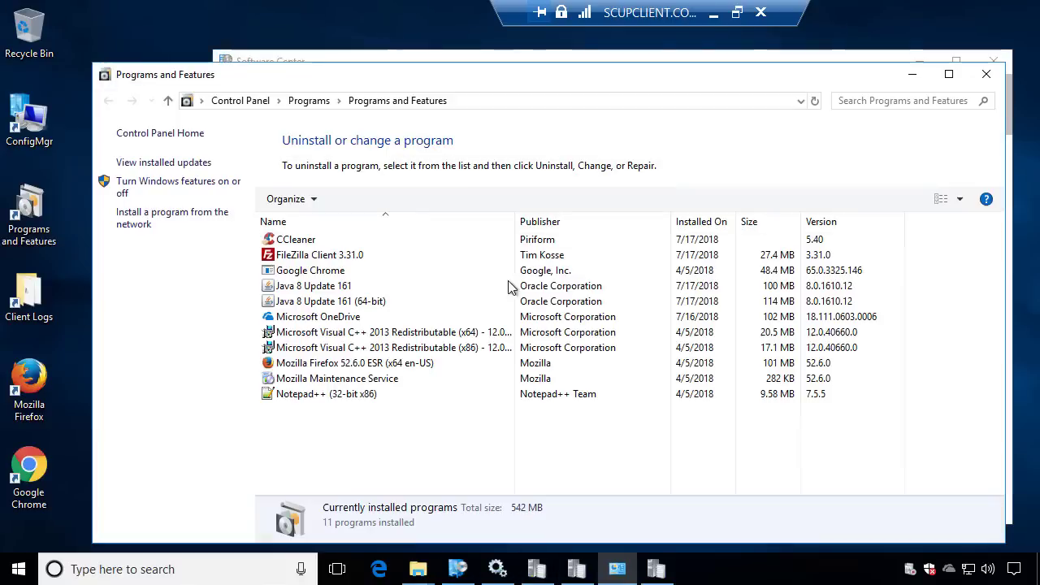
left_click(814, 101)
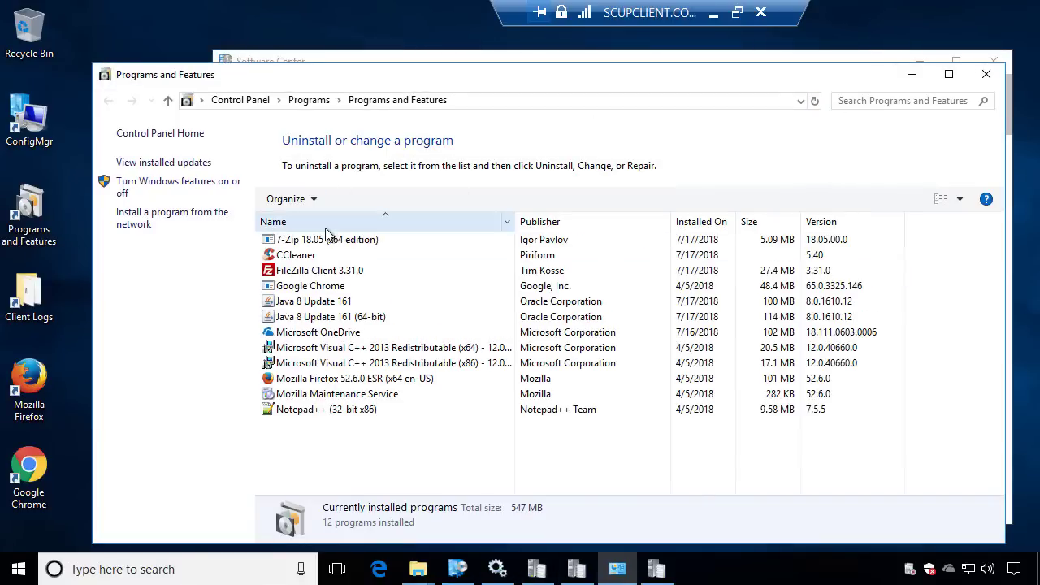
left_click(328, 240)
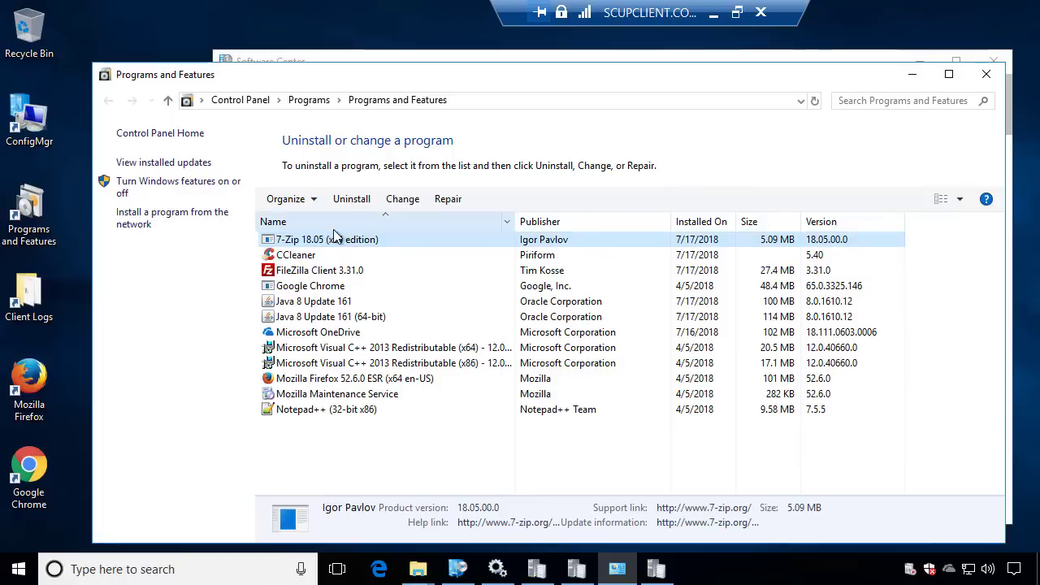
left_click(912, 74)
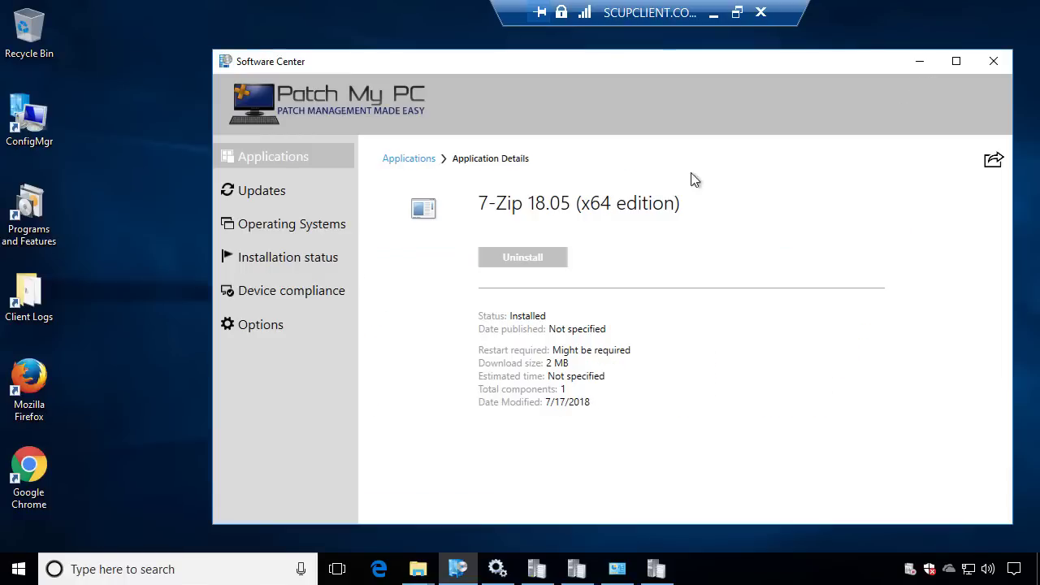
left_click(301, 194)
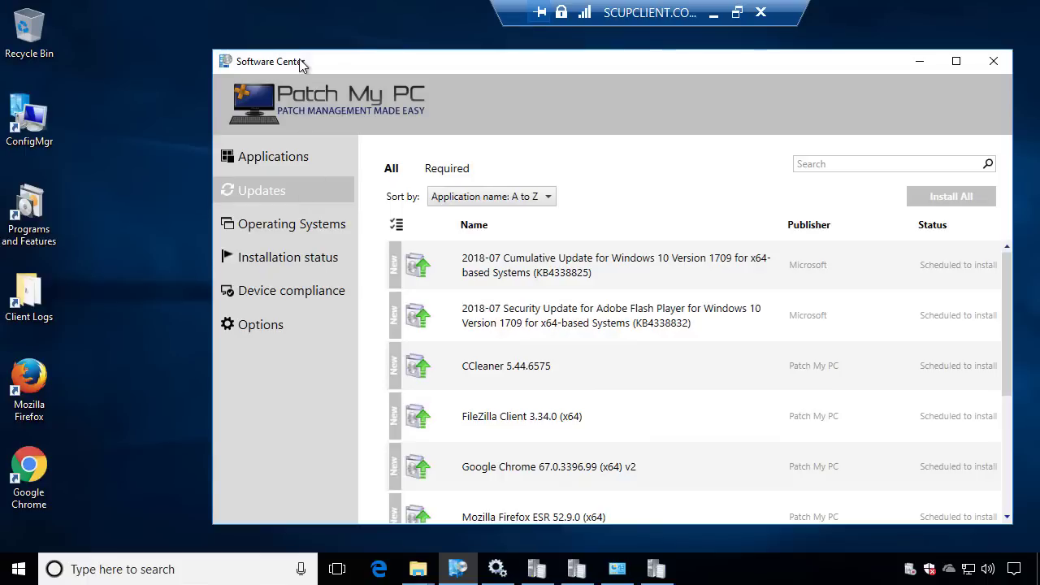
Enlarge Software Center and start installing the 2018-07 Adobe Flash Player security update
left_click_drag(300, 62, 180, 42)
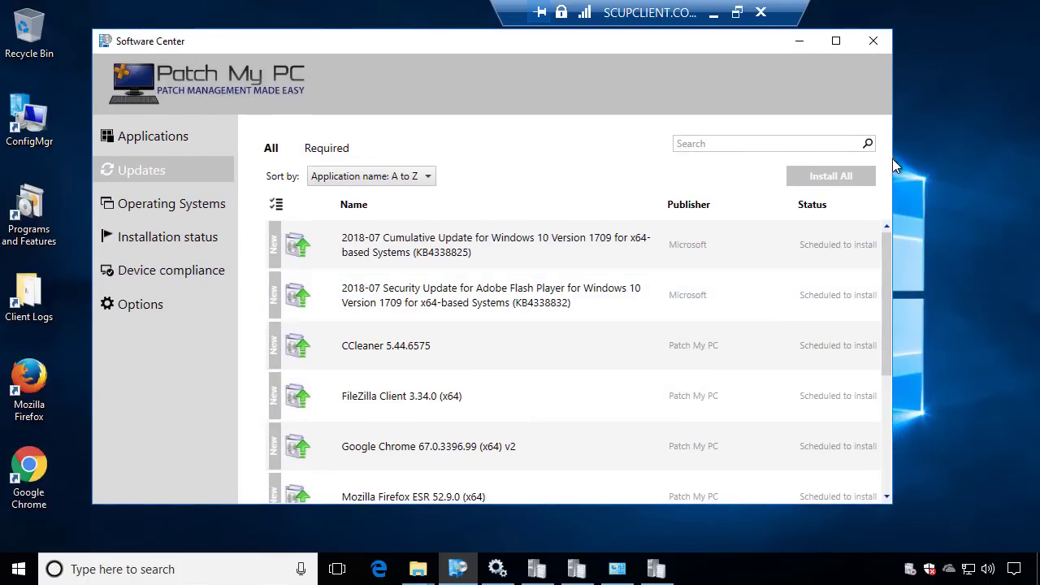
left_click_drag(893, 158, 980, 159)
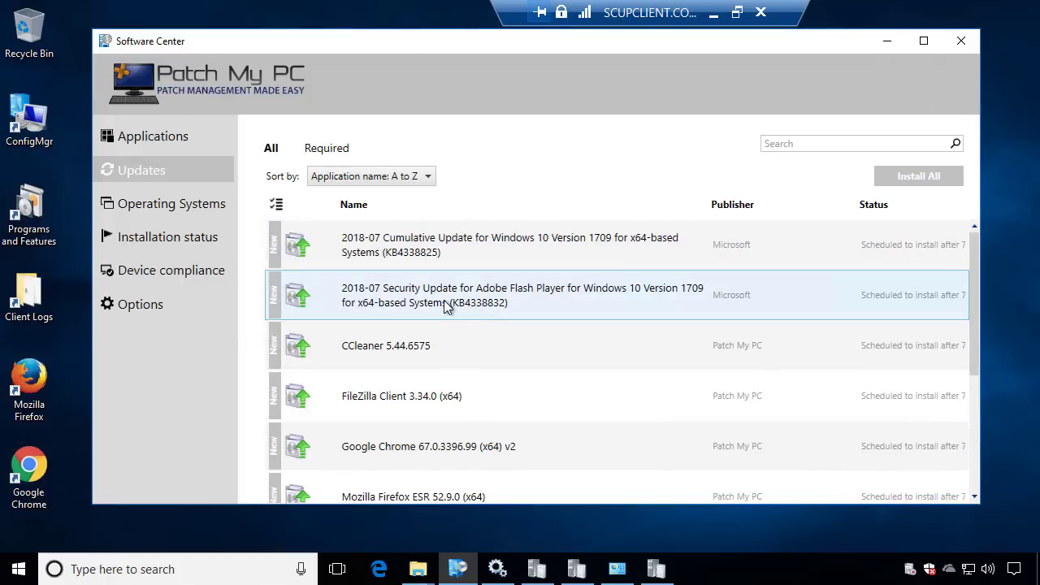
left_click(512, 301)
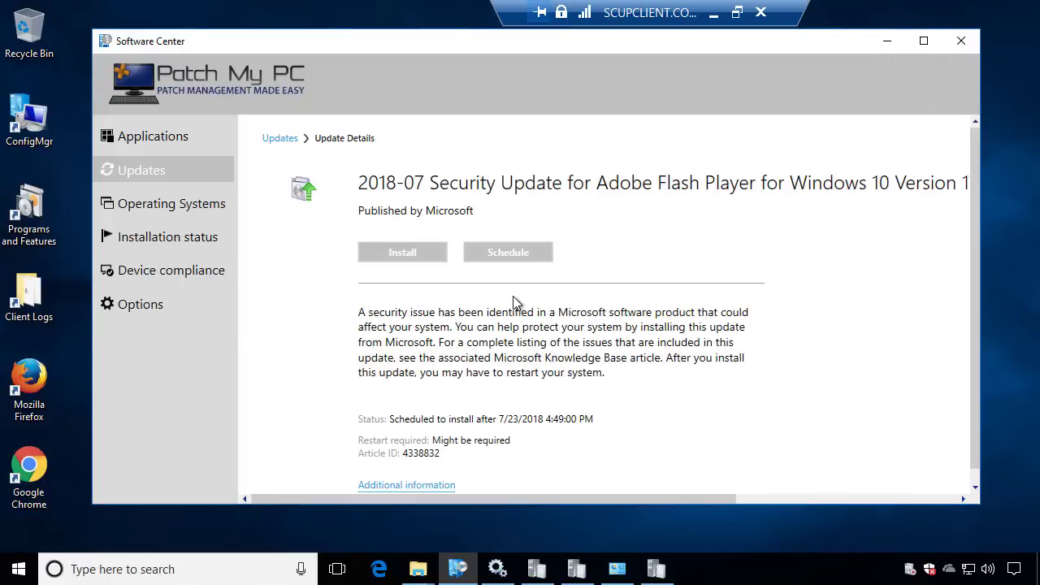
left_click(401, 253)
In CAS.log, highlight the new Distribution Point entry sourcing content from wsus.ds.download.windowsupdate.com
left_click(656, 568)
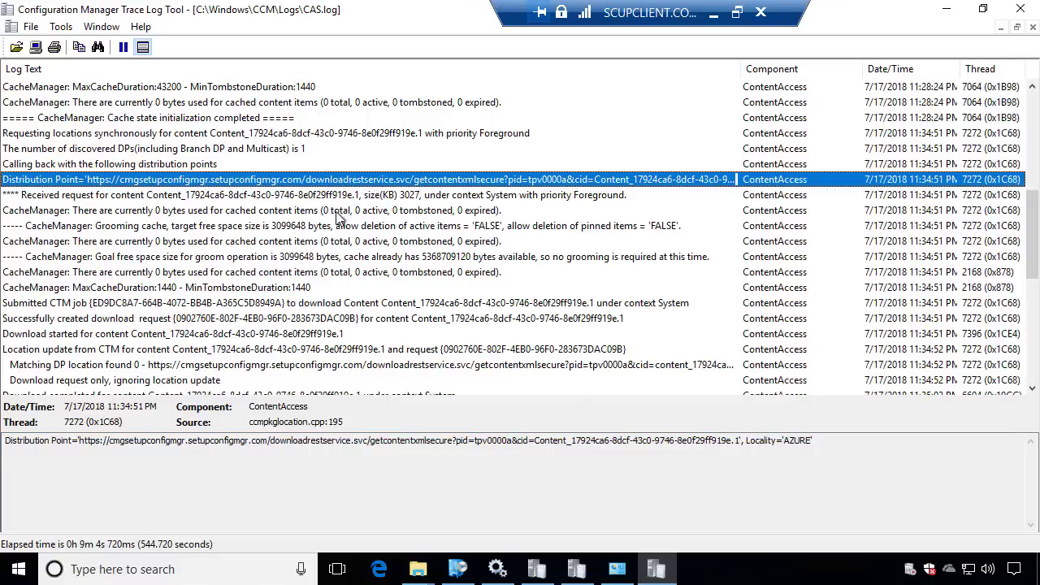
left_click(315, 228)
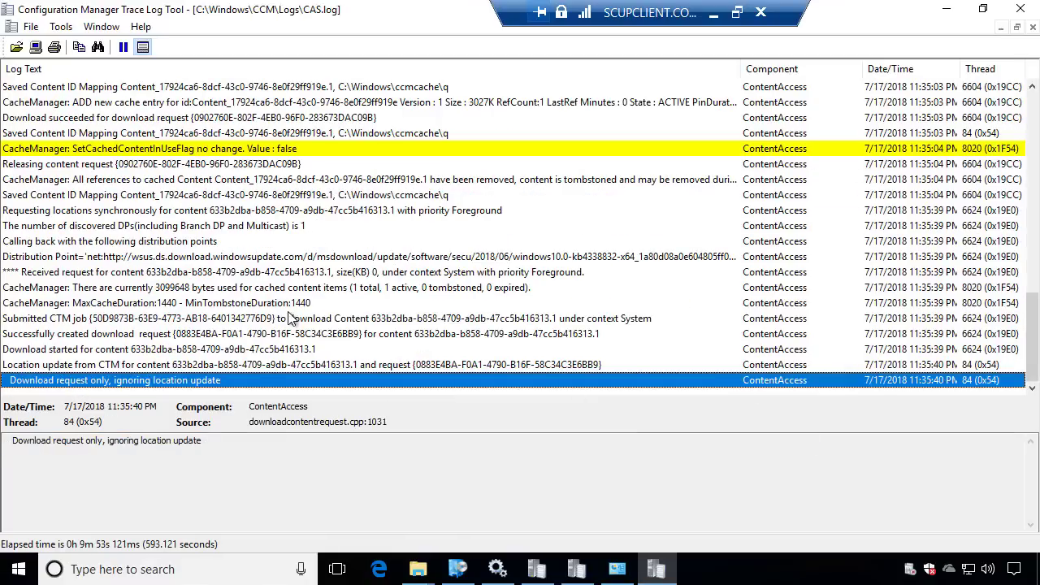
left_click(269, 258)
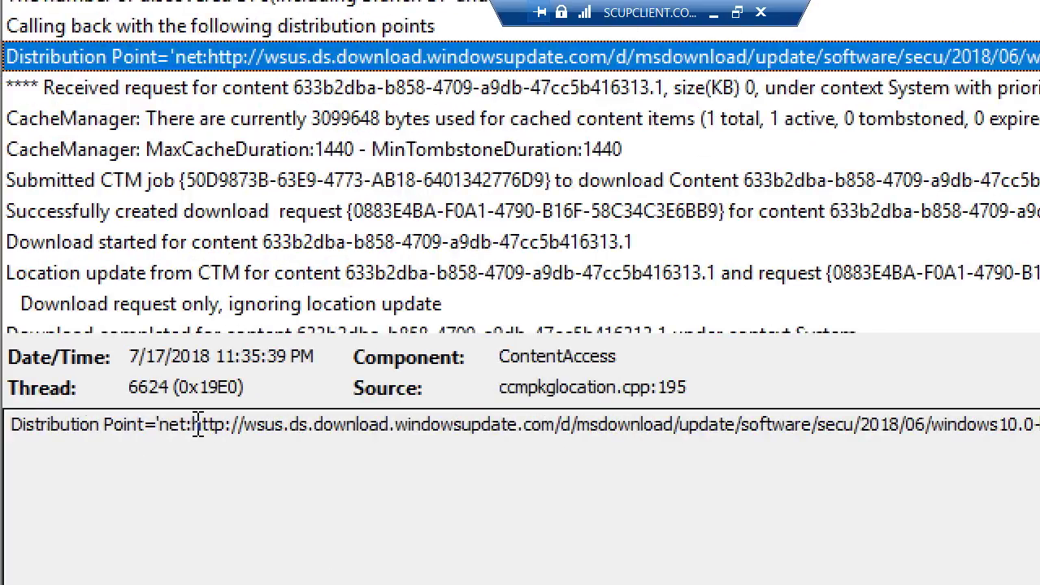
left_click_drag(193, 424, 884, 416)
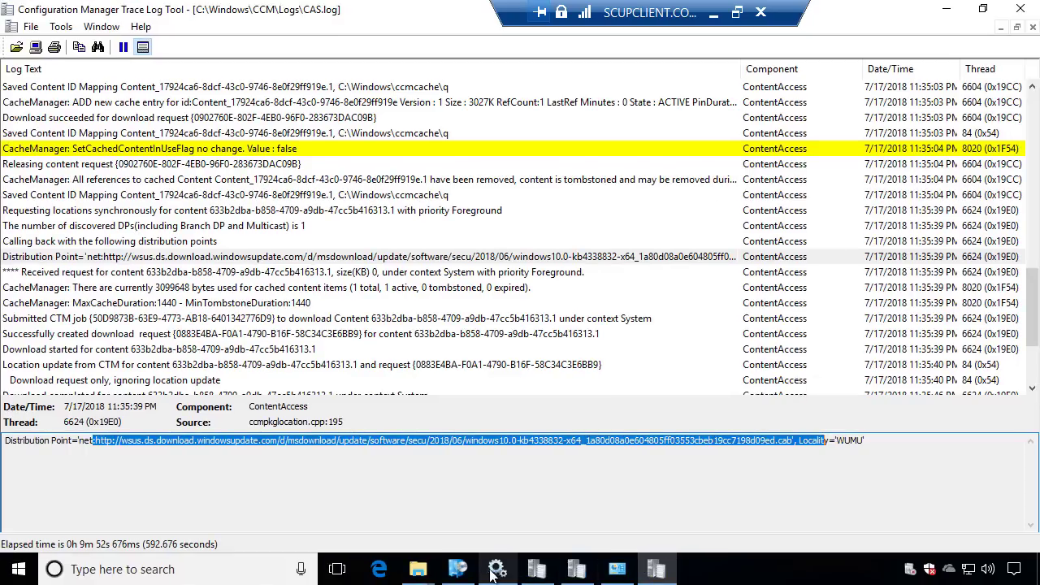
left_click(947, 9)
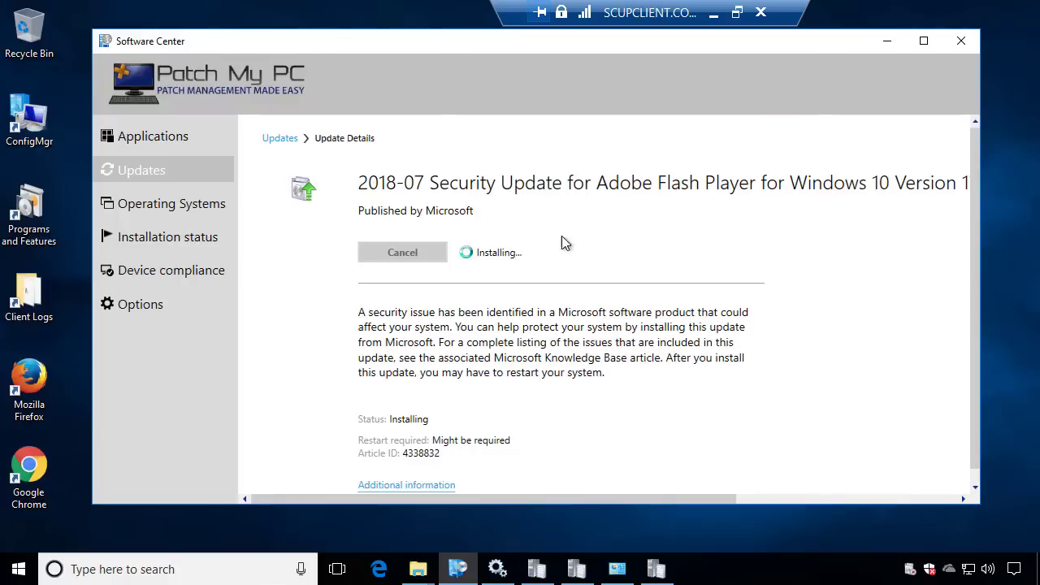
left_click(418, 569)
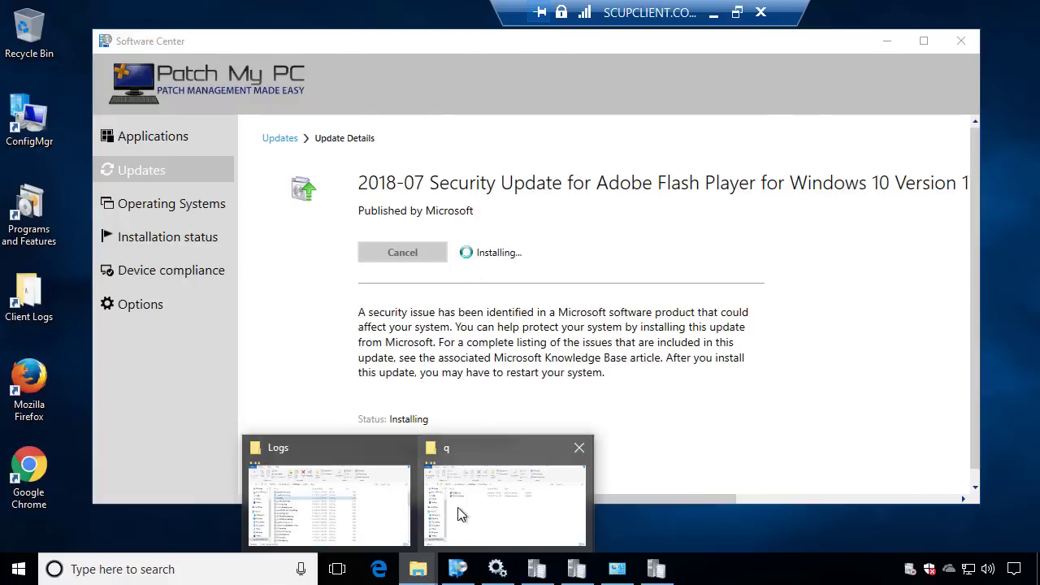
left_click(460, 505)
left_click(441, 135)
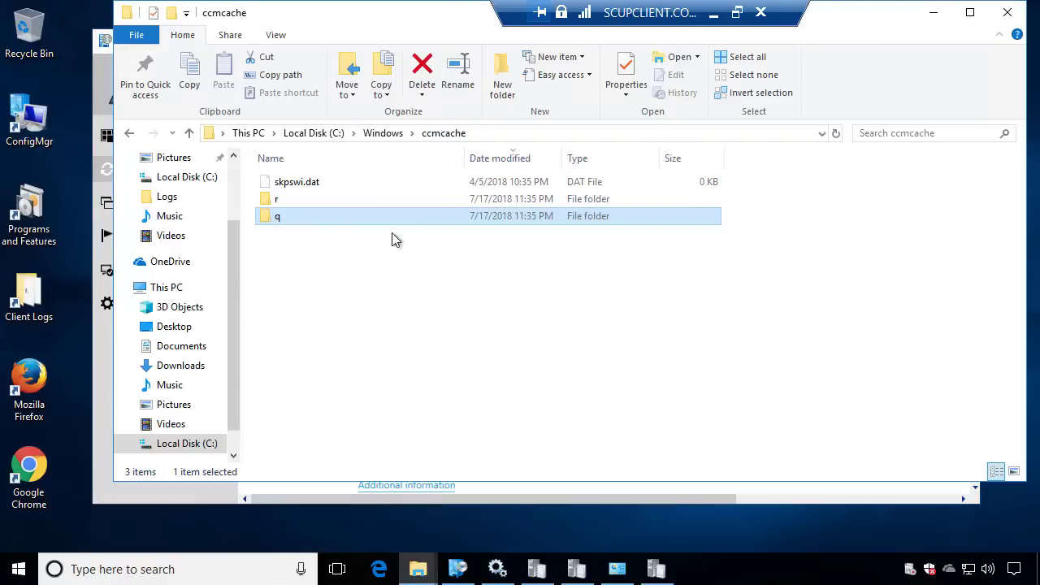
double_click(276, 199)
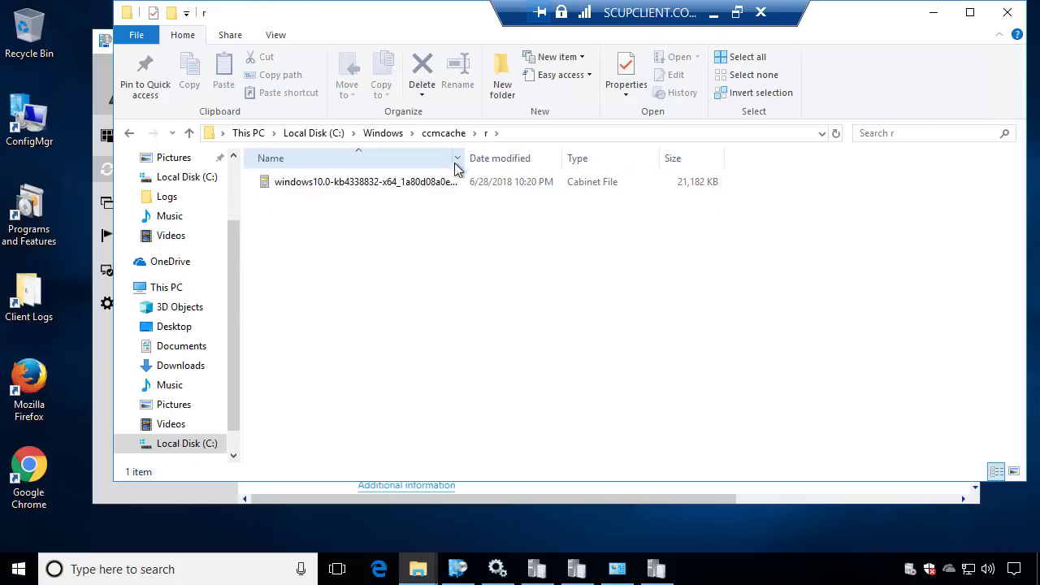
double_click(398, 182)
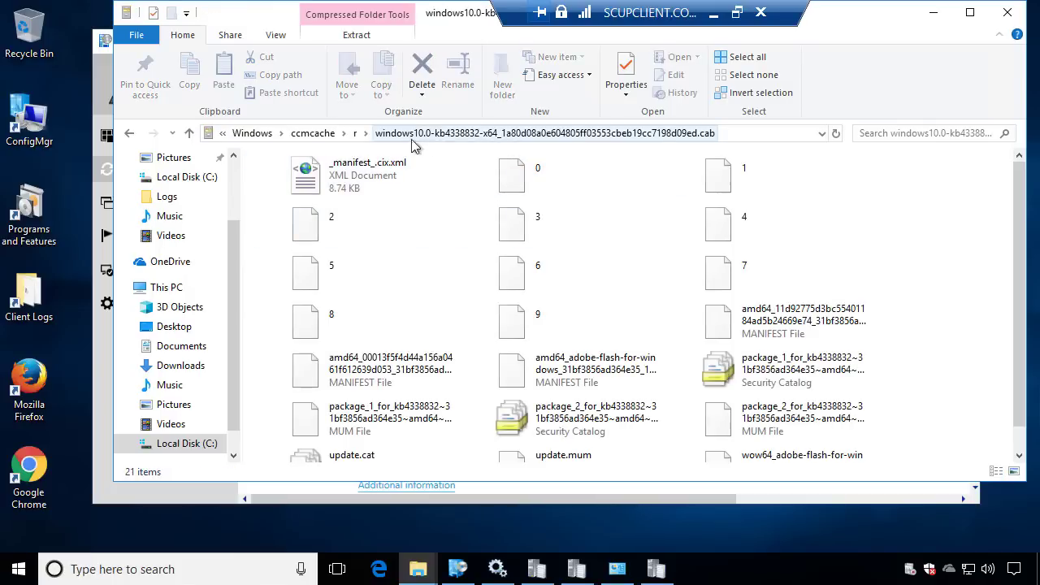
left_click(317, 135)
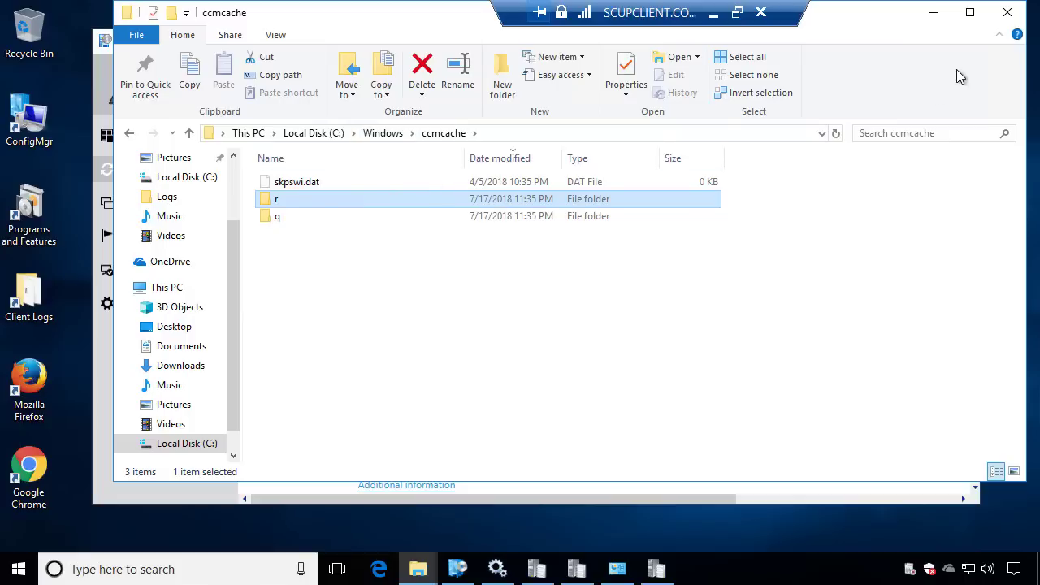
left_click(934, 13)
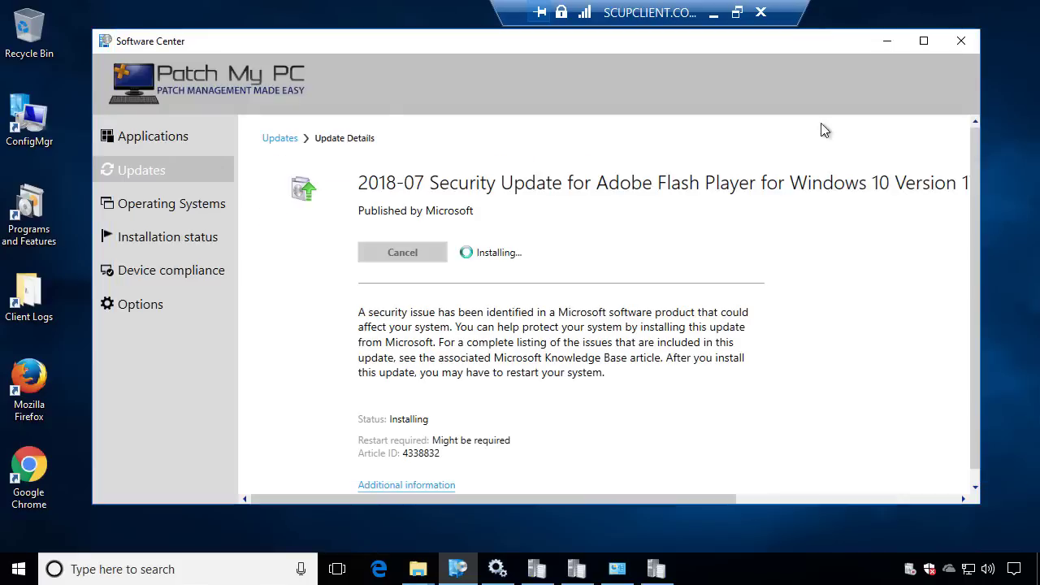
left_click(196, 176)
Install Oracle Java 8 Update 181 (x86) from the Updates list until it reads Installed
scroll(463, 295, "down", 5)
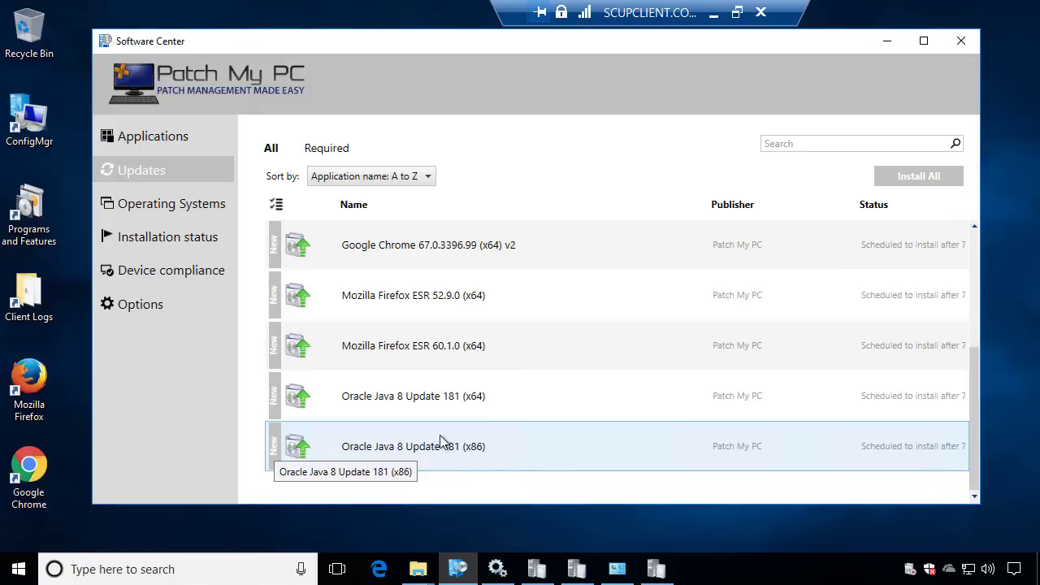
left_click(589, 453)
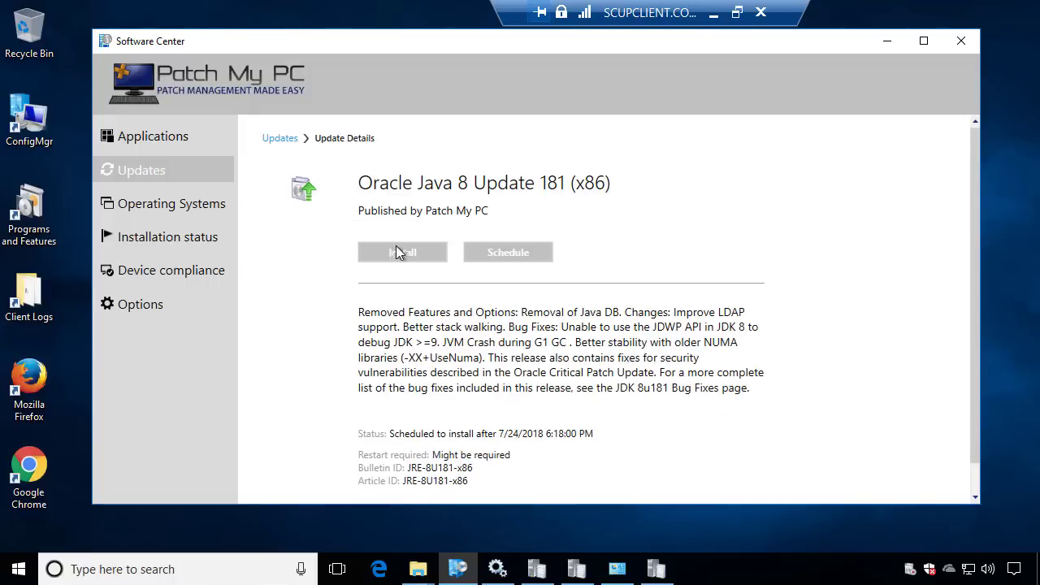
left_click(399, 251)
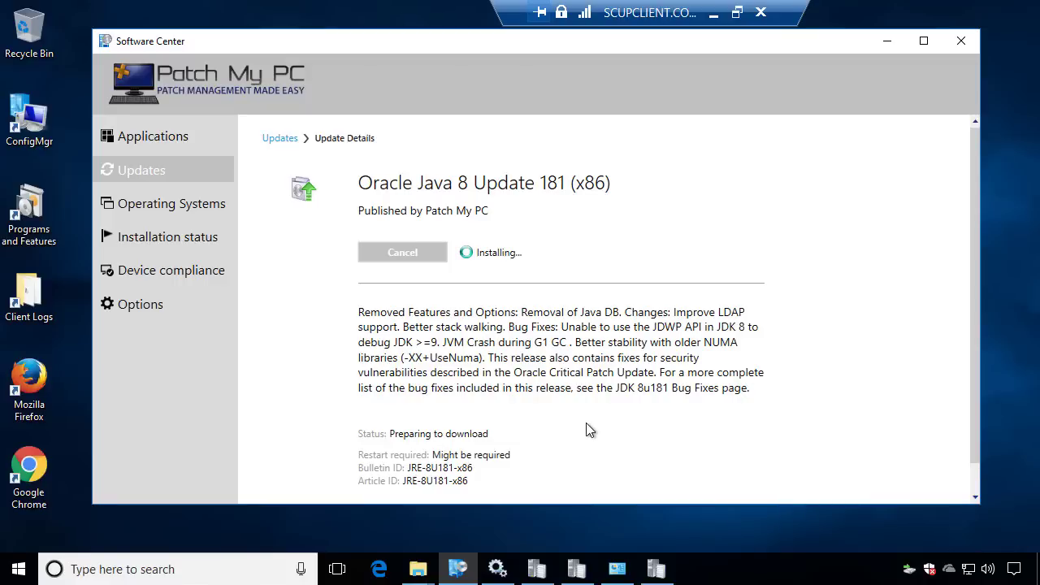
mouse_move(656, 569)
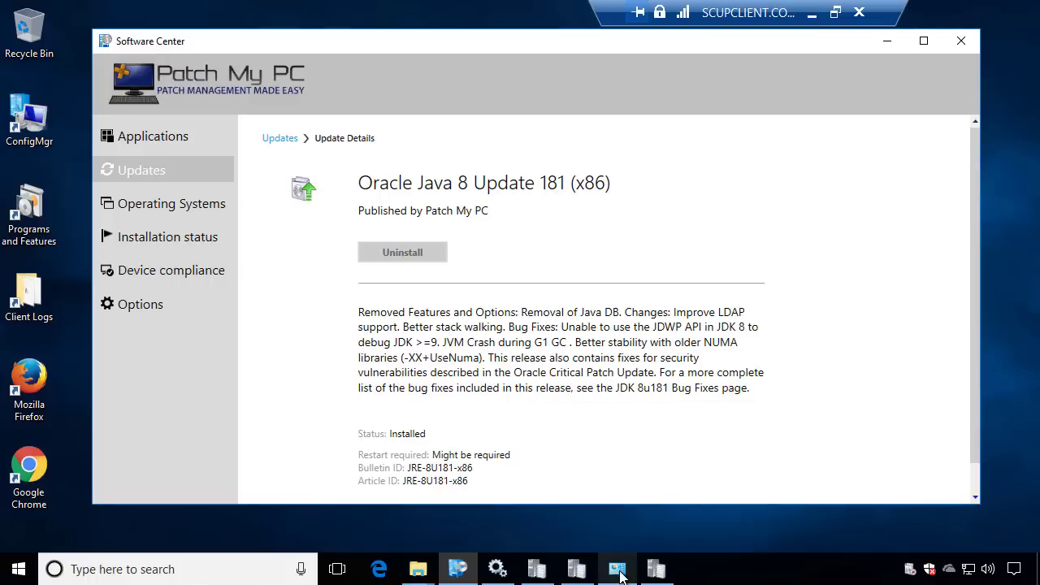
In CAS.log, highlight the Matching DP location entry's Azure gateway URL, then return to Explorer
left_click(656, 569)
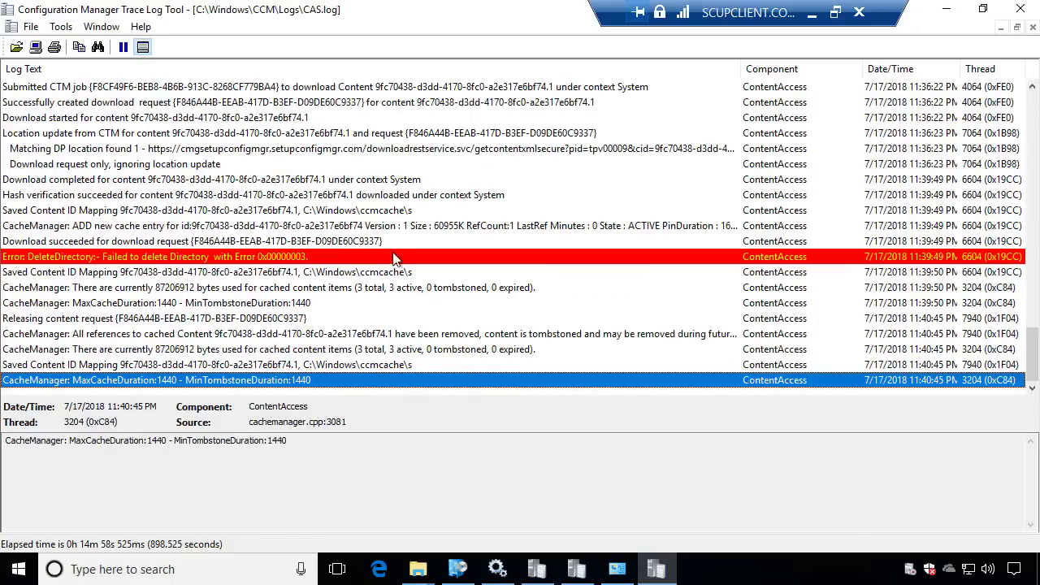
left_click(374, 152)
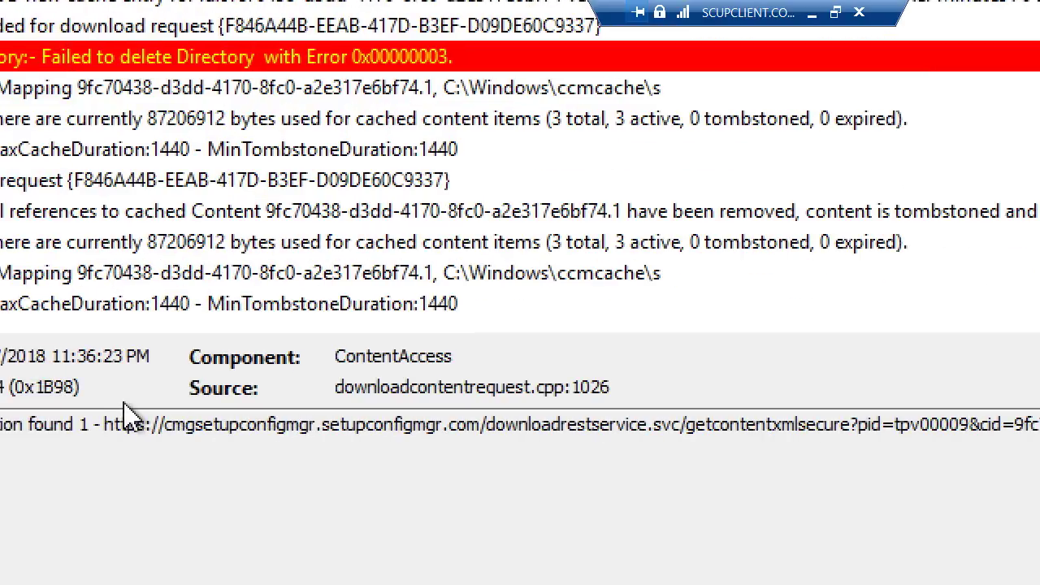
left_click_drag(133, 434, 916, 394)
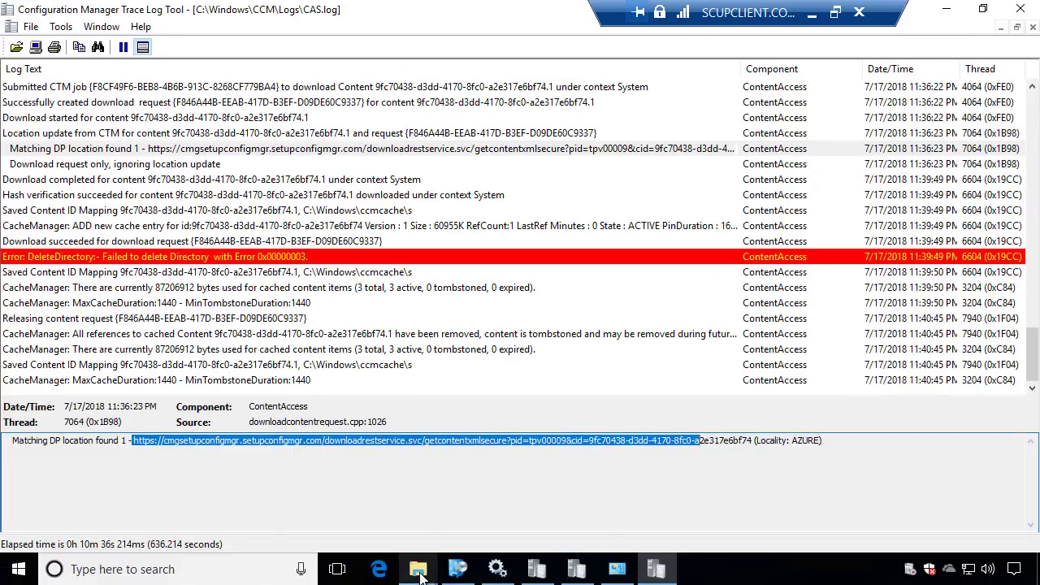
mouse_move(417, 569)
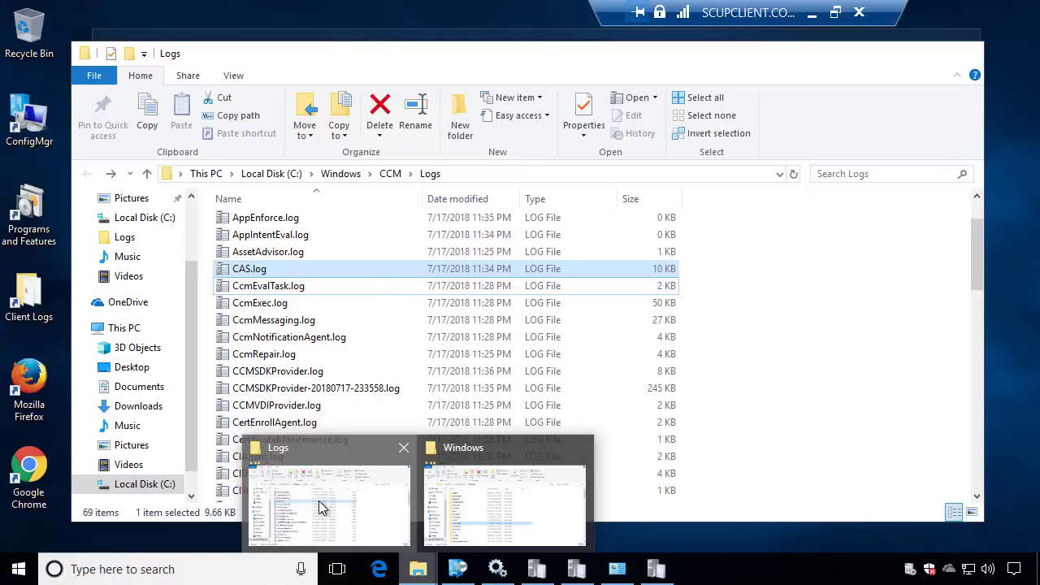
left_click(321, 508)
Open the ccmcache s folder and inspect the cabinet file holding the Java installer
left_click(352, 179)
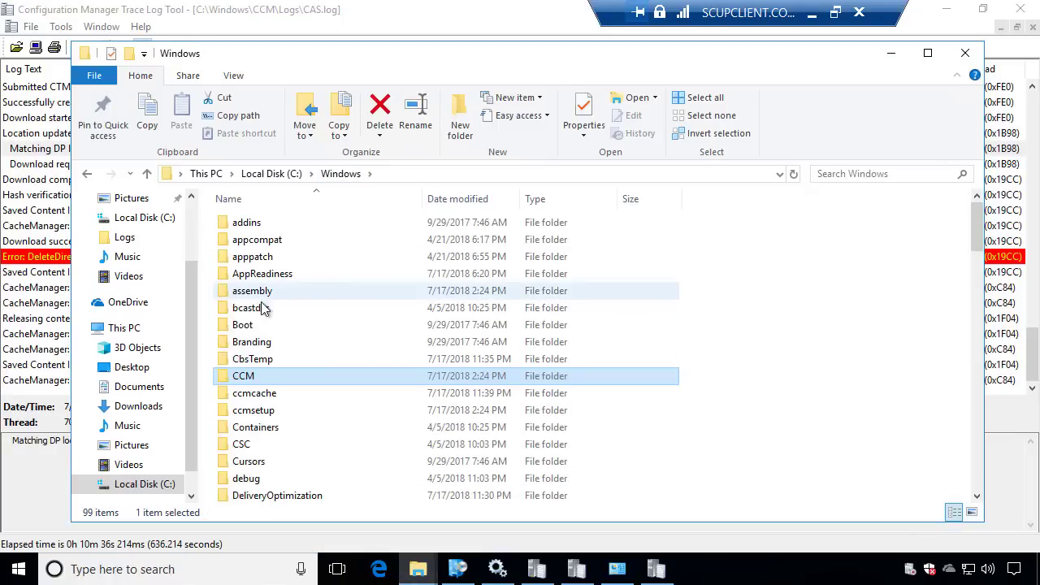
double_click(258, 396)
double_click(243, 242)
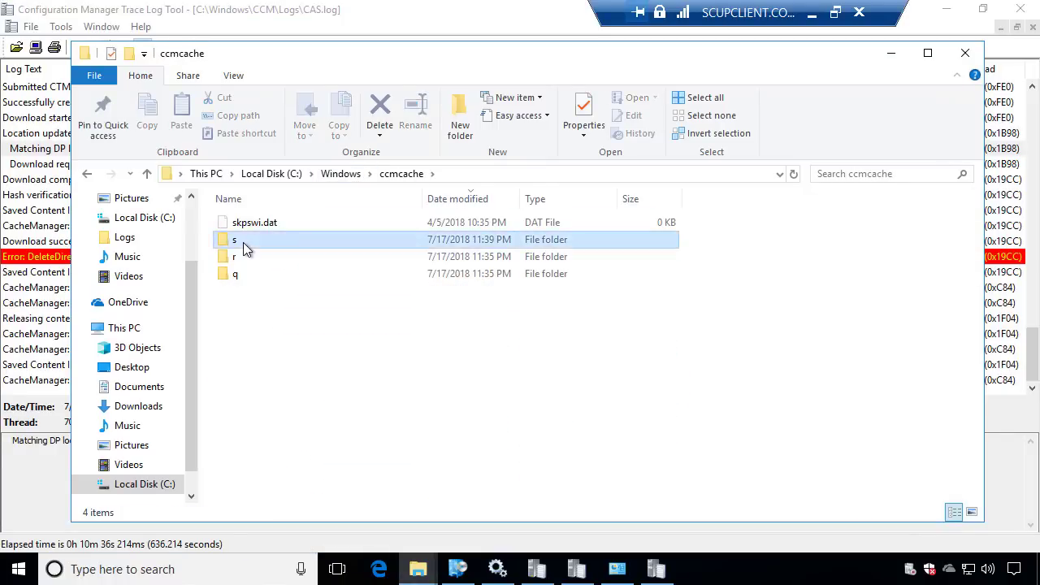
left_click(250, 222)
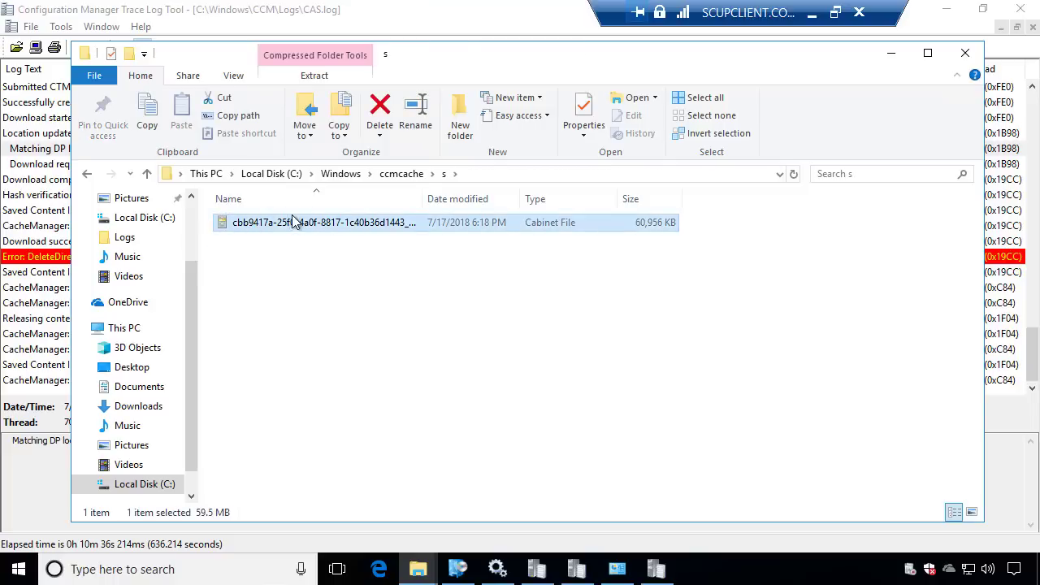
double_click(284, 222)
left_click(964, 53)
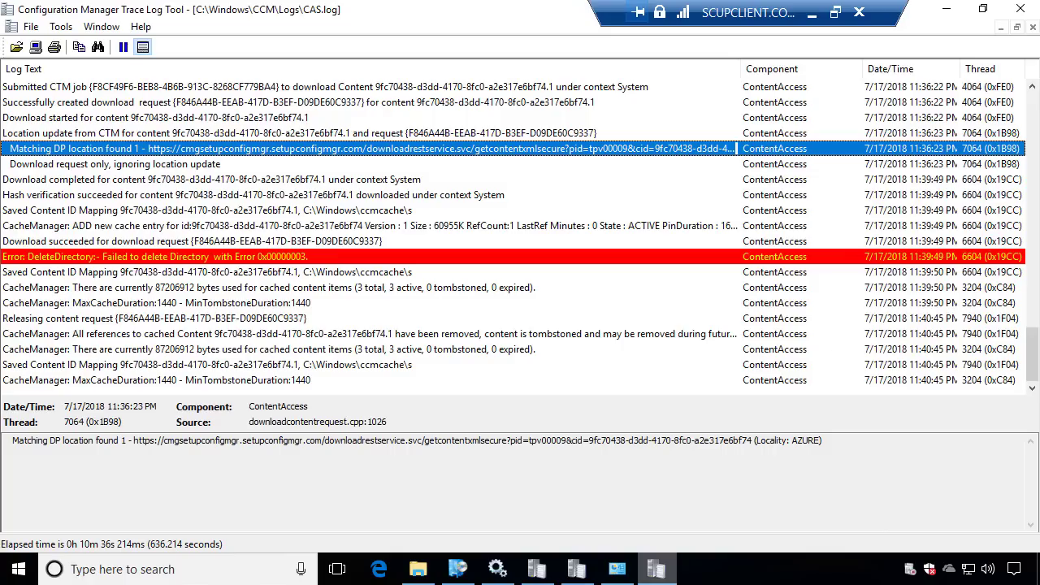
In Programs and Features, confirm Java 8 Update 181, 7-Zip 18.05 and the 7/17/2018 Flash update
left_click(617, 569)
left_click(351, 302)
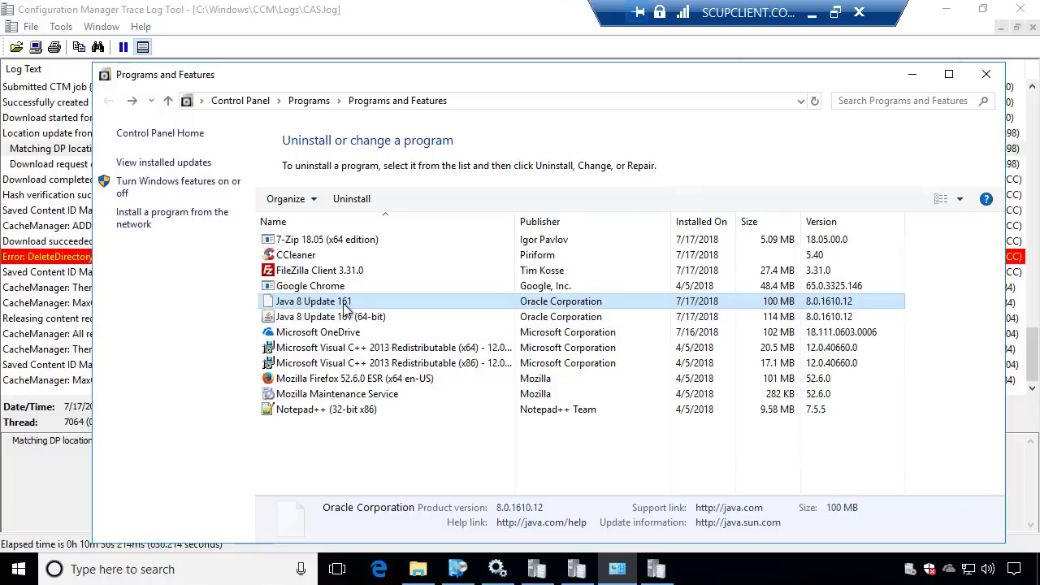
left_click(815, 99)
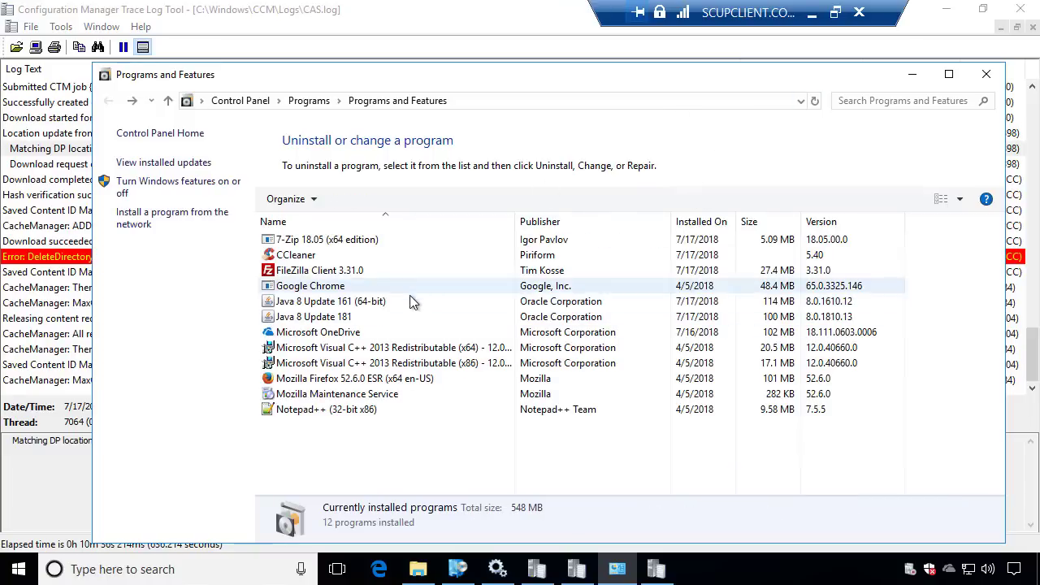
left_click(338, 319)
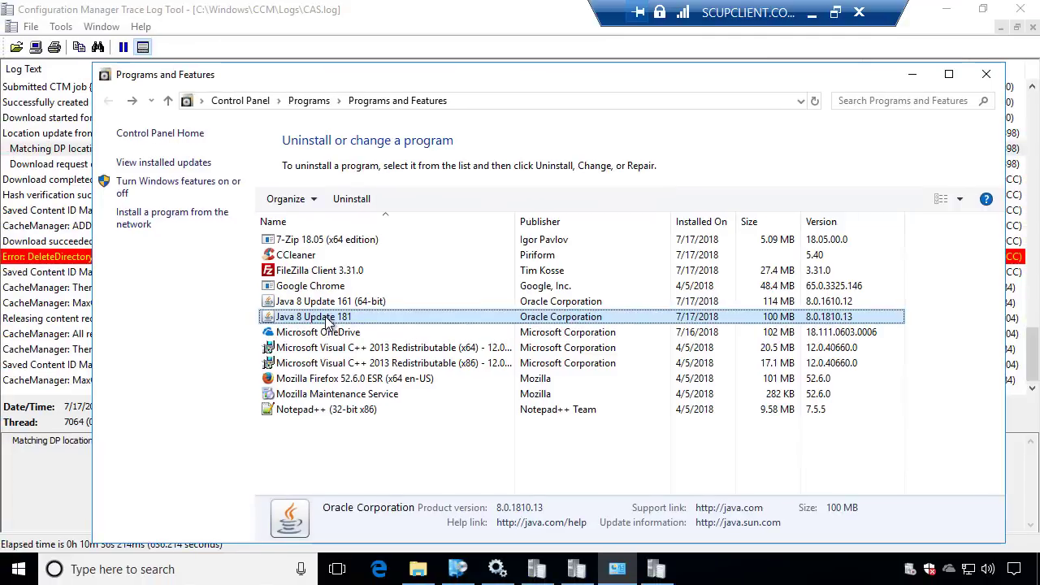
left_click(345, 240)
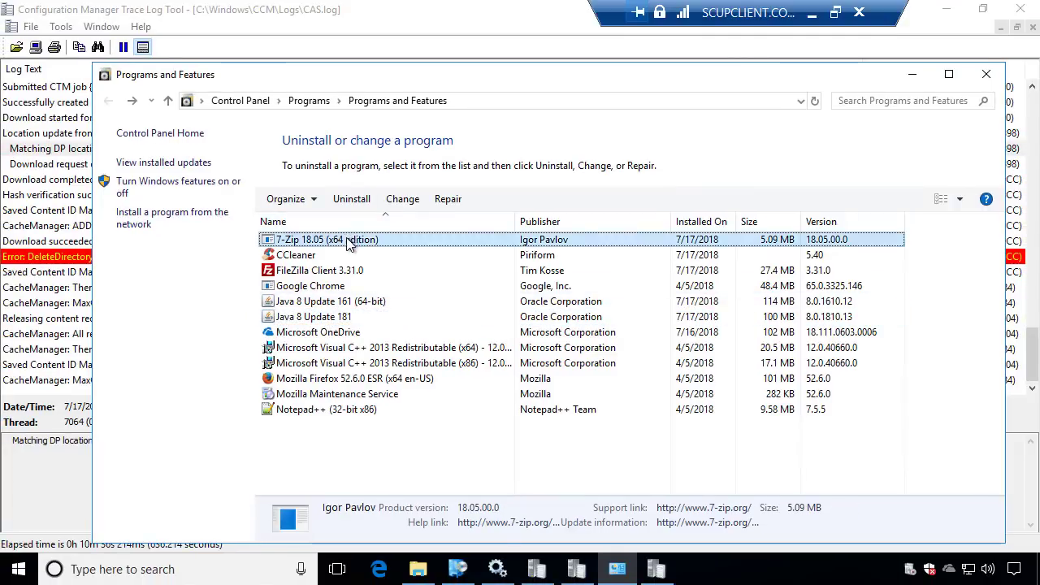
left_click(162, 163)
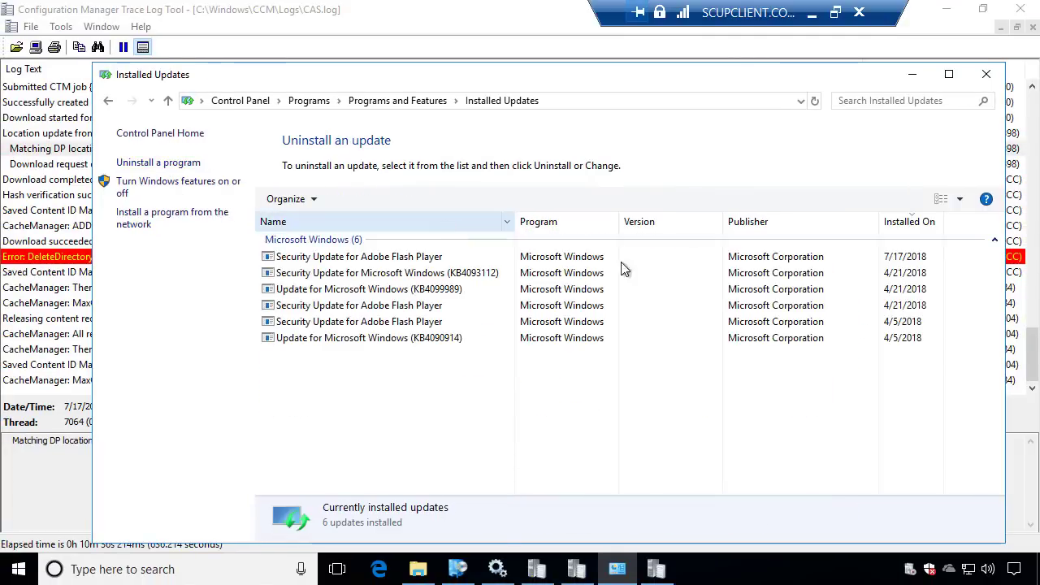
left_click(840, 259)
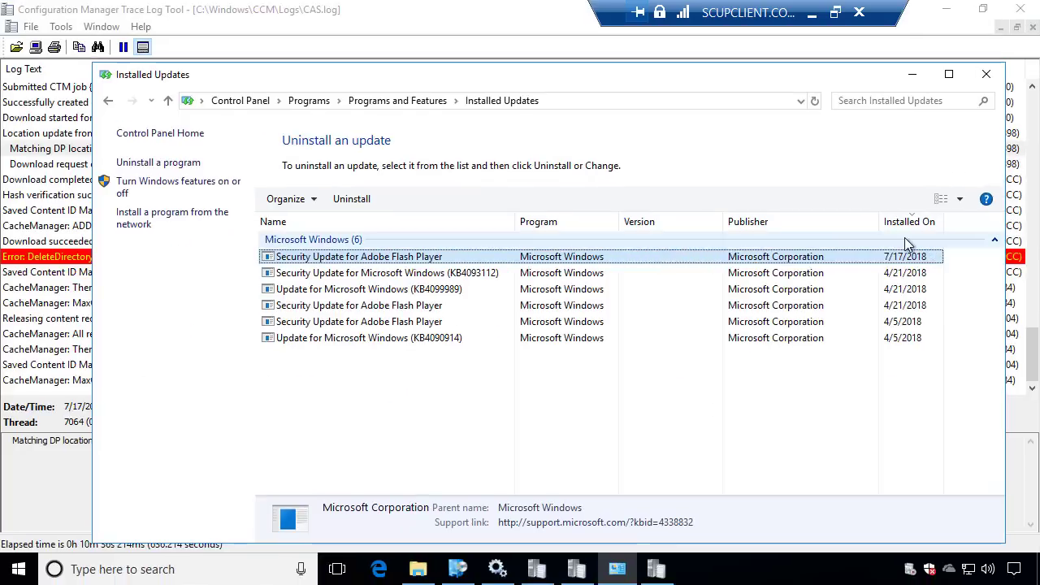
left_click(980, 74)
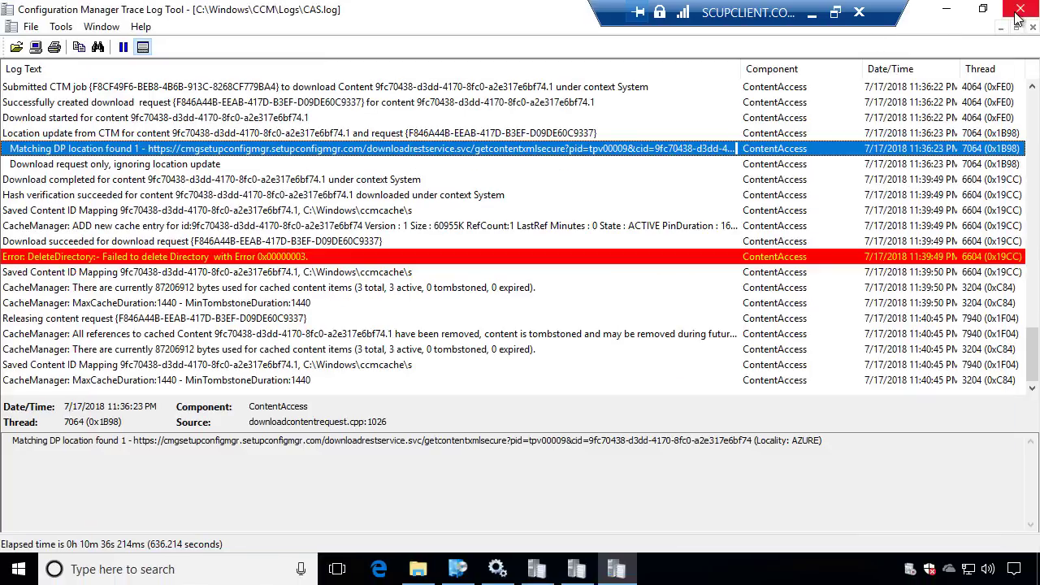
Open the client's CCM Logs folder through the Client Logs shortcut
left_click(946, 9)
left_click(417, 569)
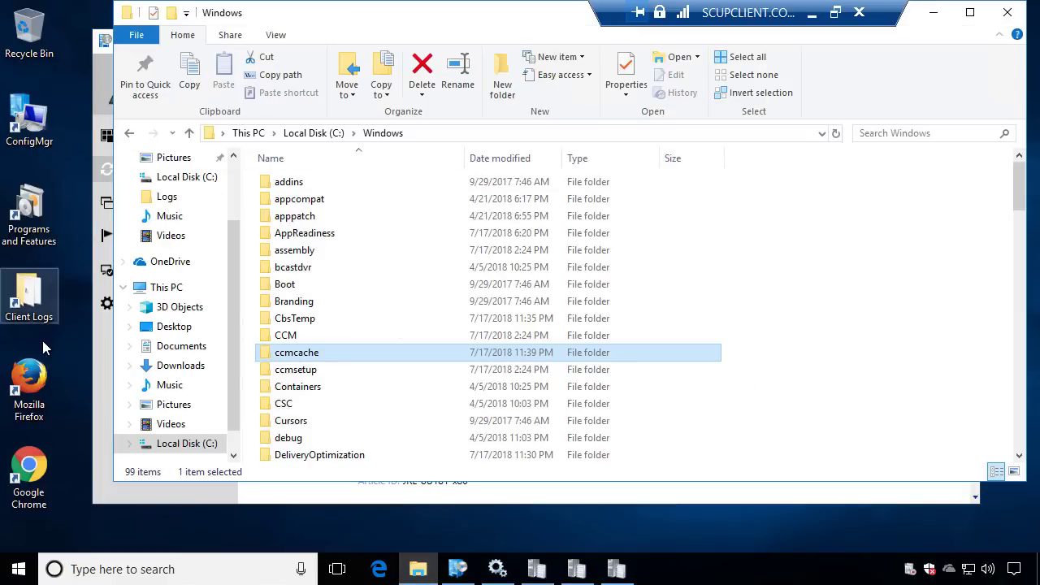
left_click(22, 294)
double_click(23, 295)
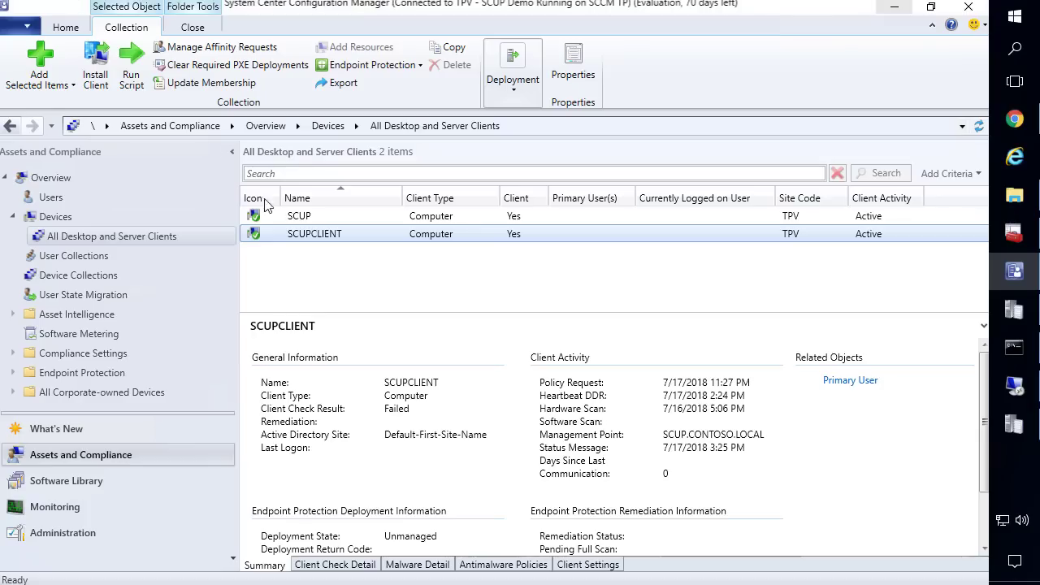
Send SCUPCLIENT the Collect Hardware Inventory client notification
left_click(317, 241)
right_click(316, 241)
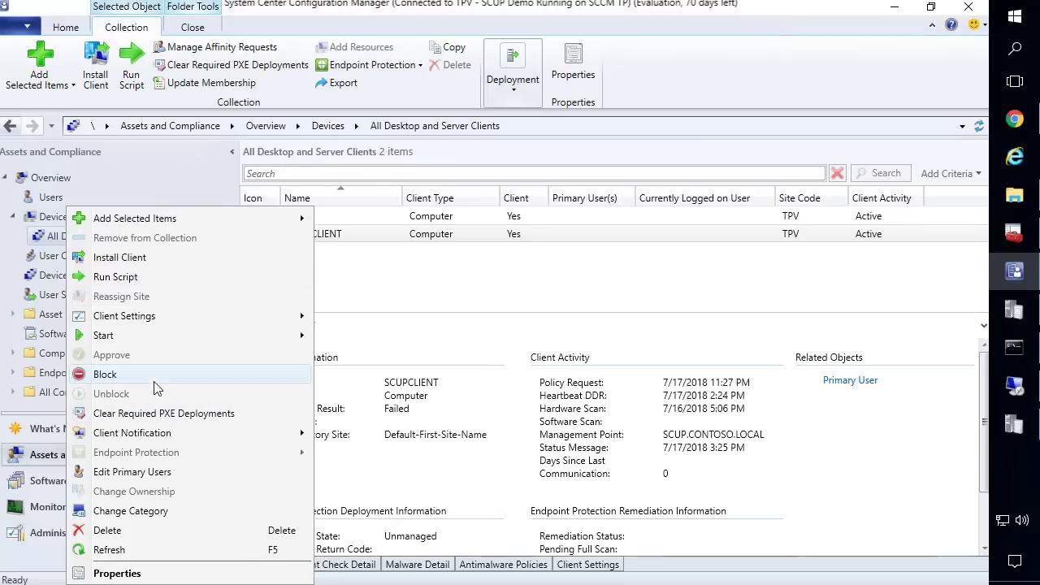
mouse_move(170, 433)
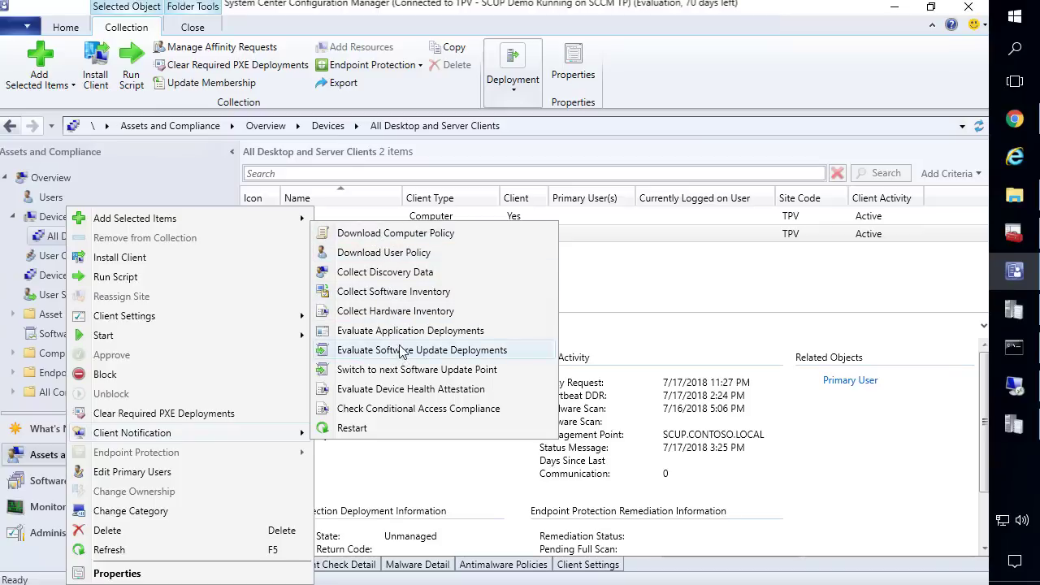
left_click(396, 311)
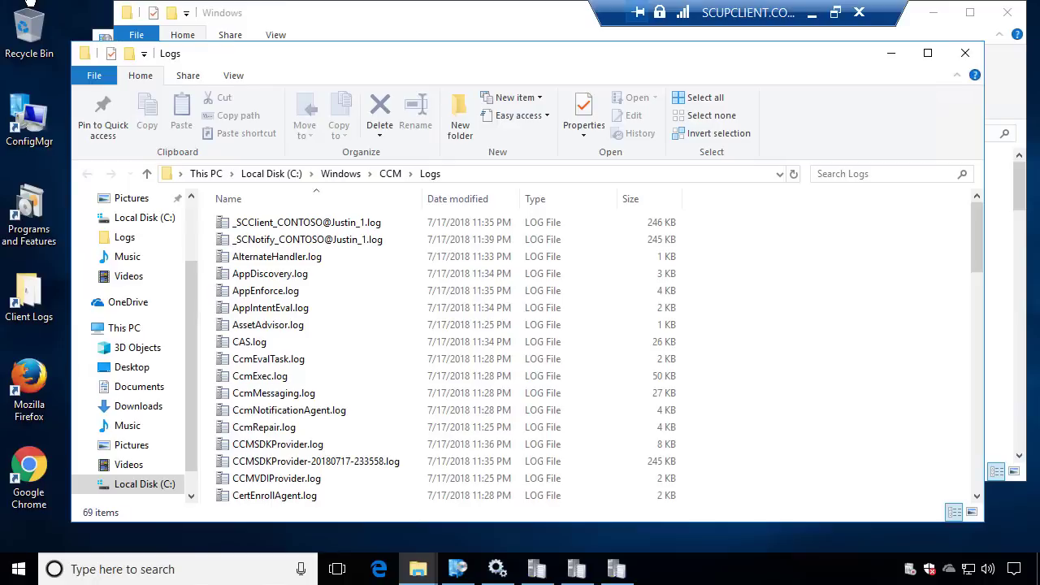
Refresh the client Logs folder and confirm the hardware inventory collection prompt
left_click(234, 238)
key("i")
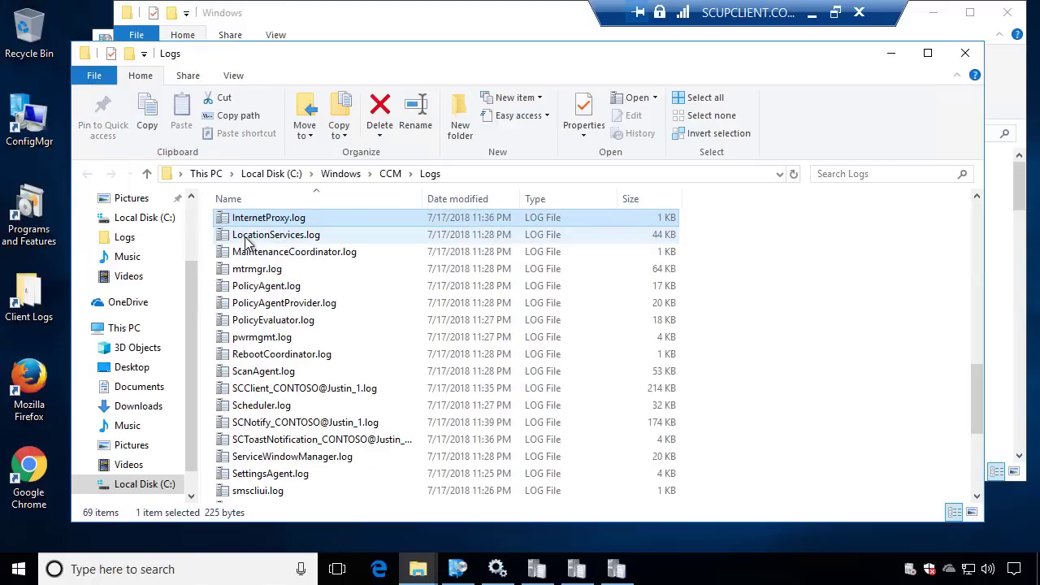
key("F5")
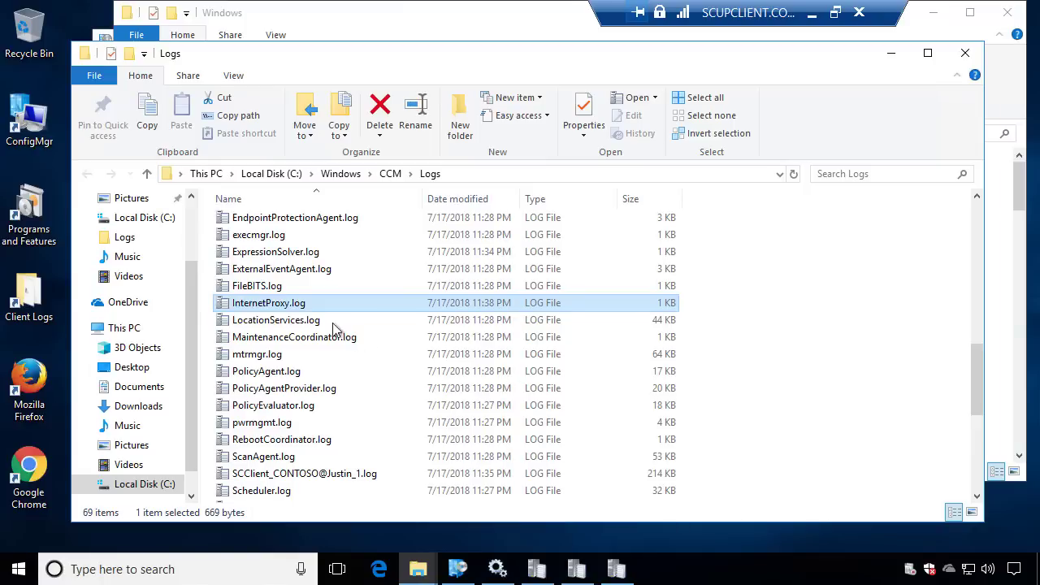
left_click(284, 286)
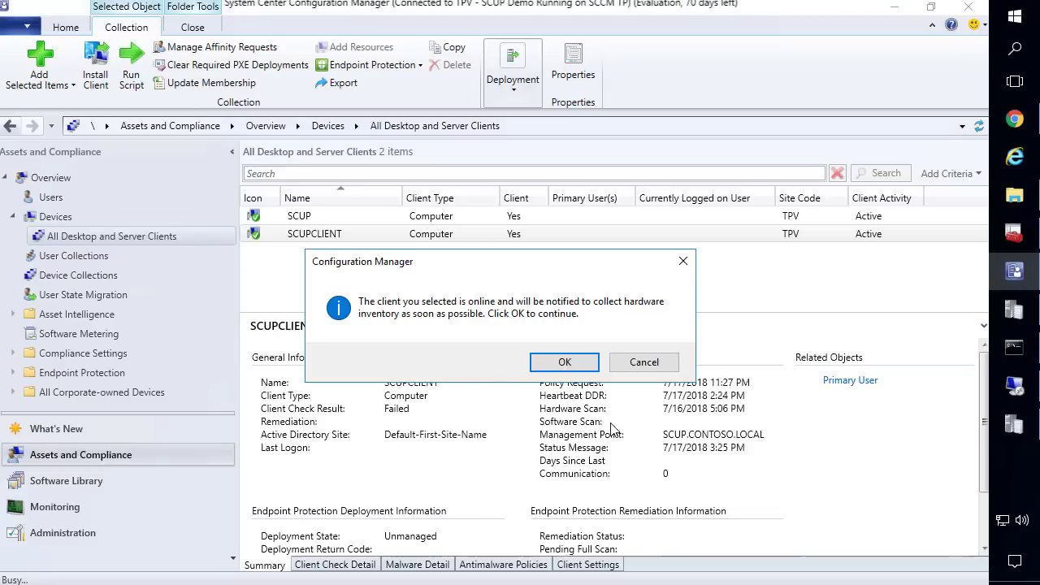
left_click(566, 362)
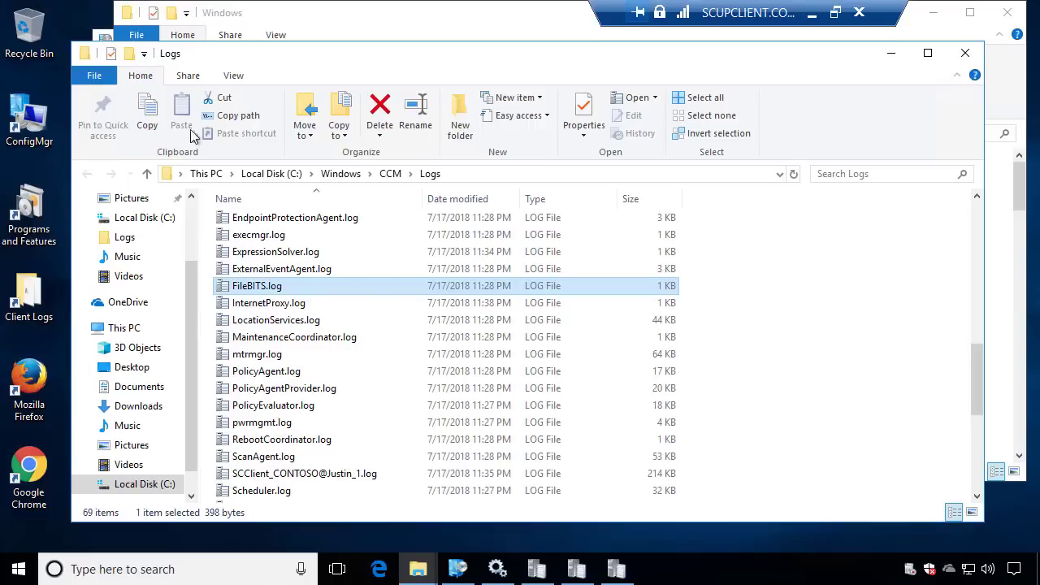
Open the newly created InventoryAgent.log in a maximized log viewer
left_click(339, 269)
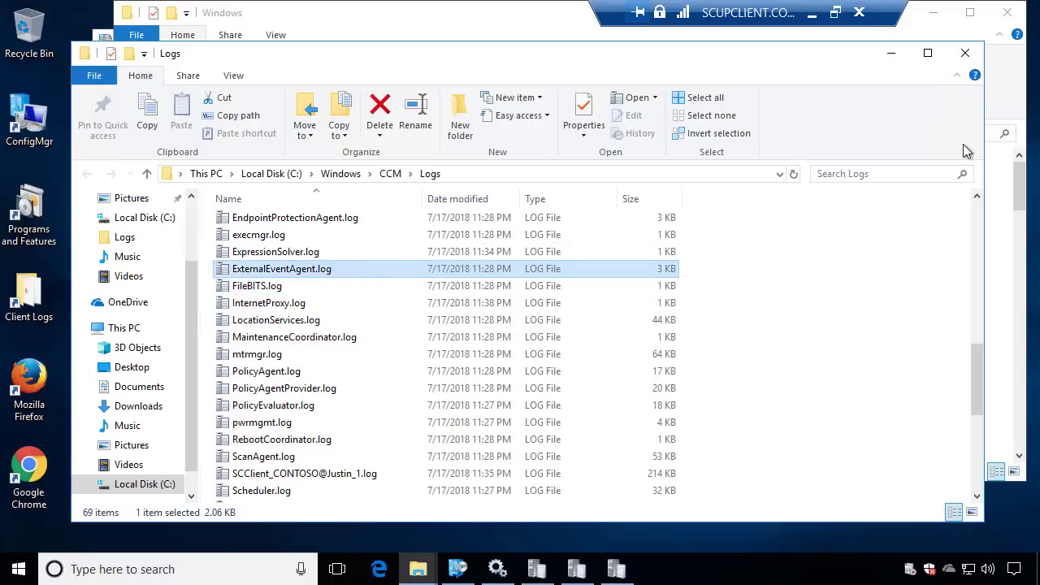
left_click(790, 179)
scroll(423, 260, "down", 5)
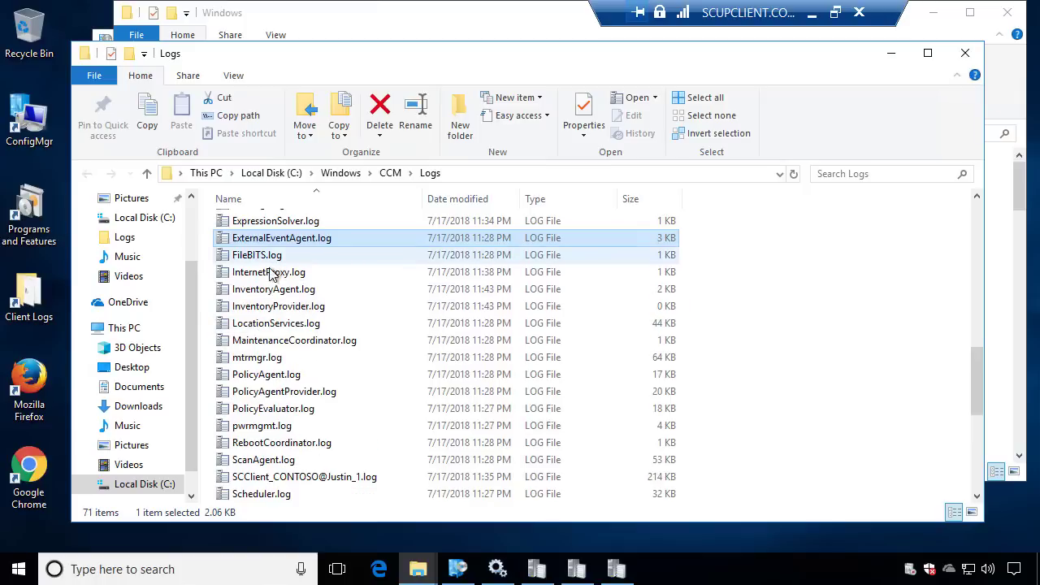
left_click(269, 292)
double_click(270, 292)
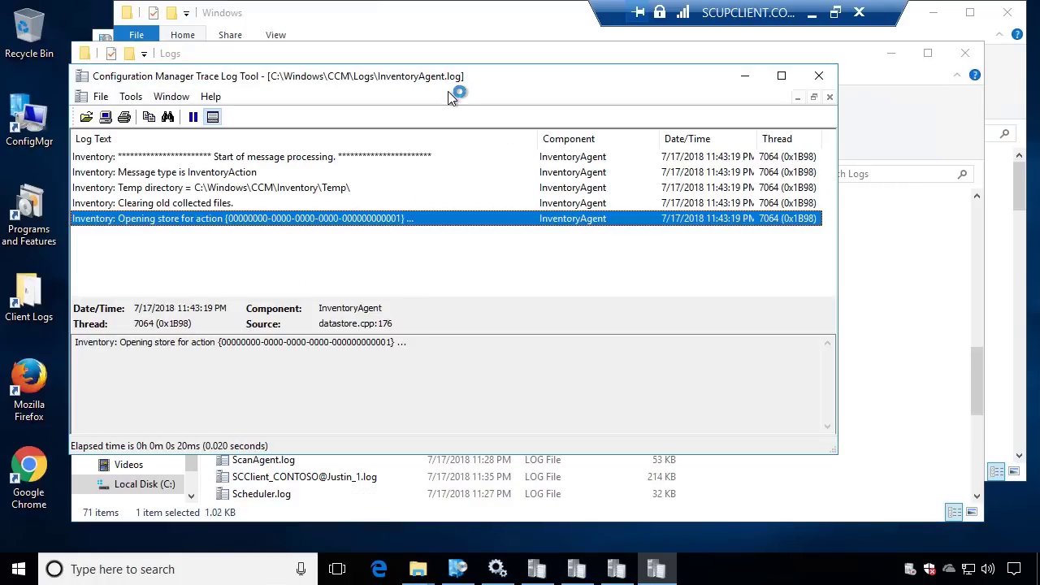
double_click(448, 78)
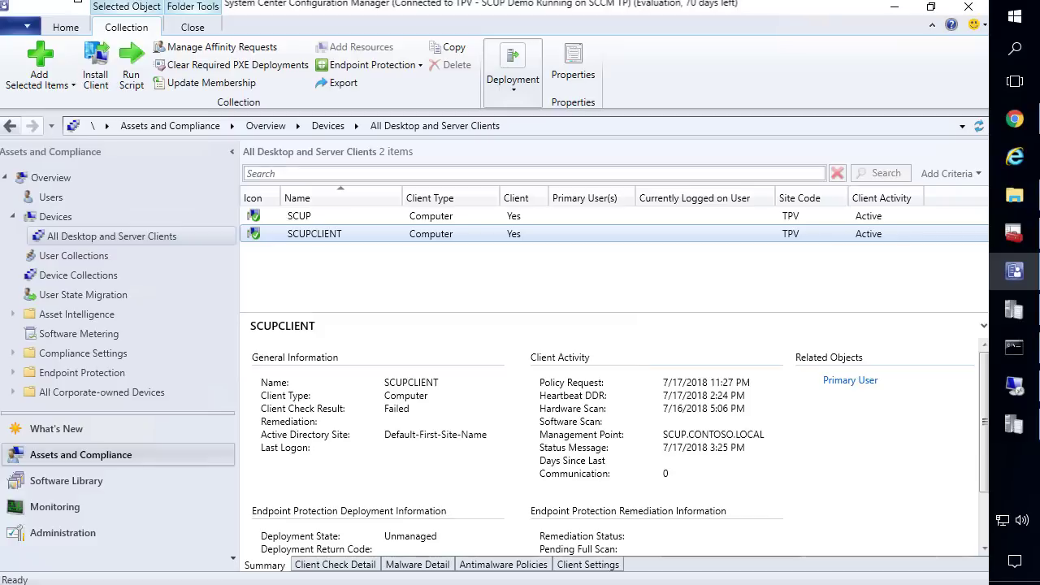
Open dataldr.log from the Desktop's Server Logs shortcut in a maximized CMTrace
left_click(1014, 196)
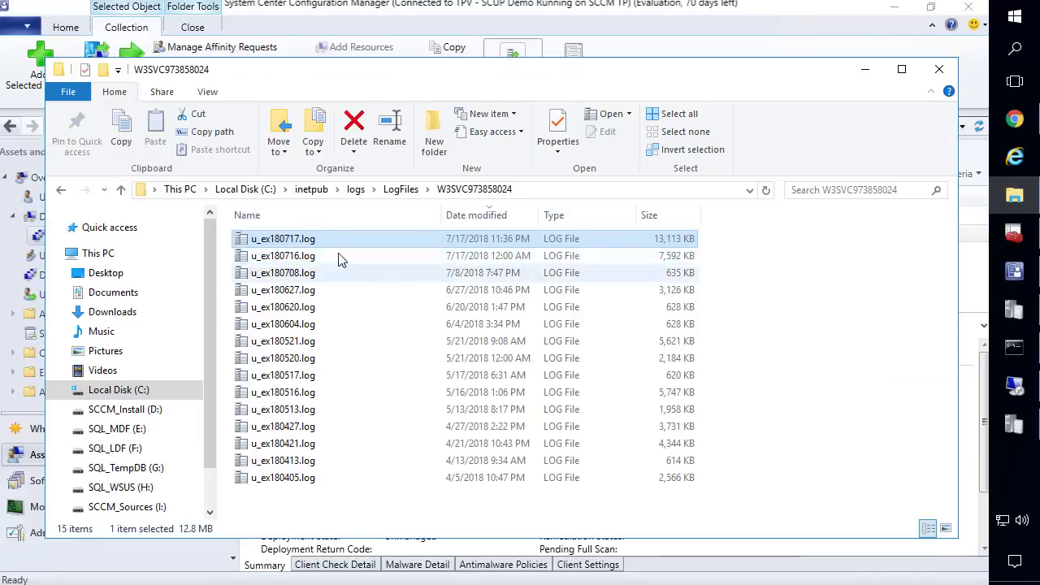
left_click(105, 272)
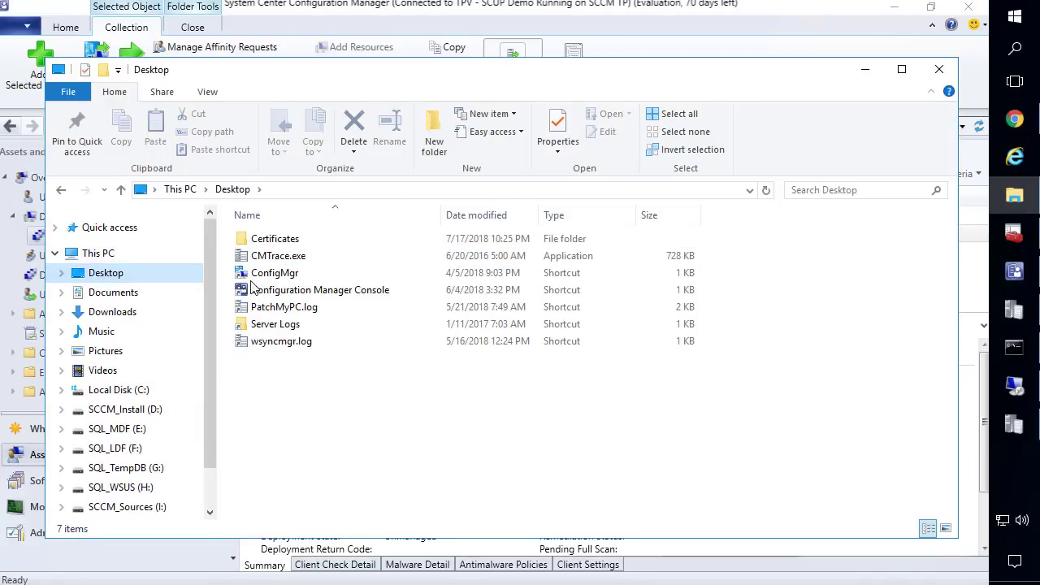
double_click(295, 325)
left_click(304, 297)
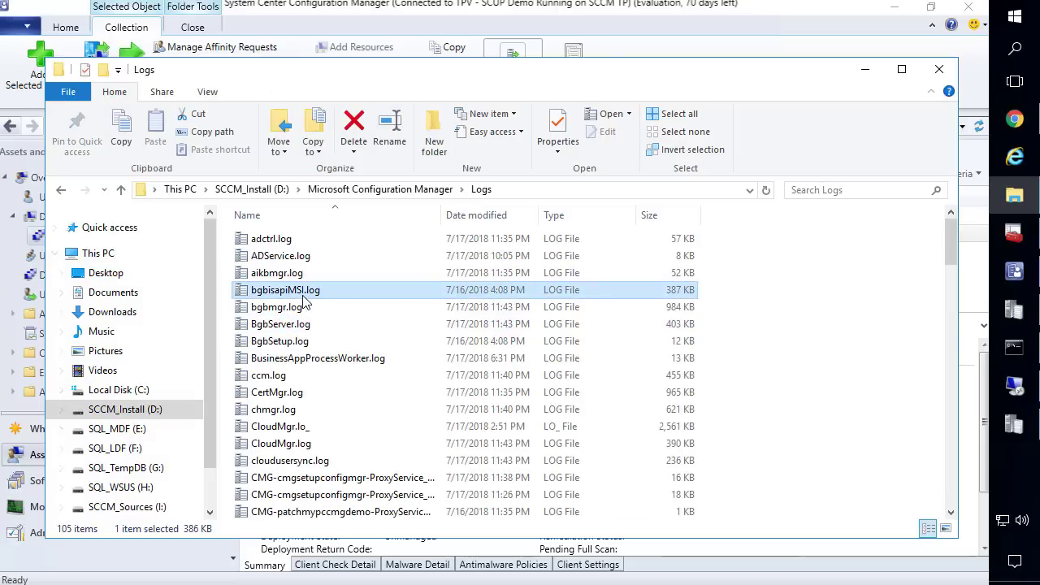
key("d")
key("Return")
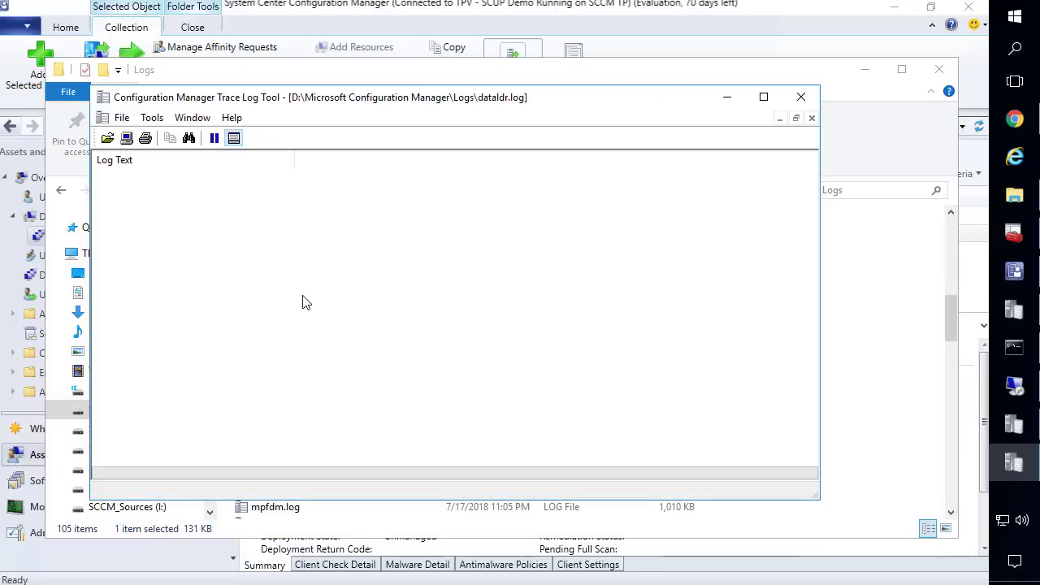
double_click(425, 99)
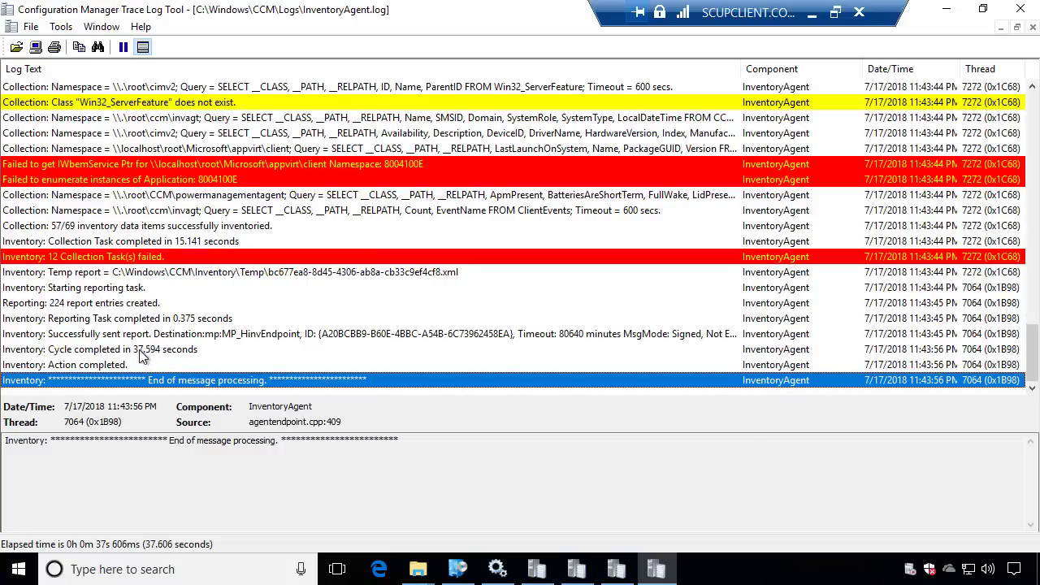
Review the 'Cycle completed' and 'Successfully sent report' entries in InventoryAgent.log
left_click(147, 349)
left_click(144, 335)
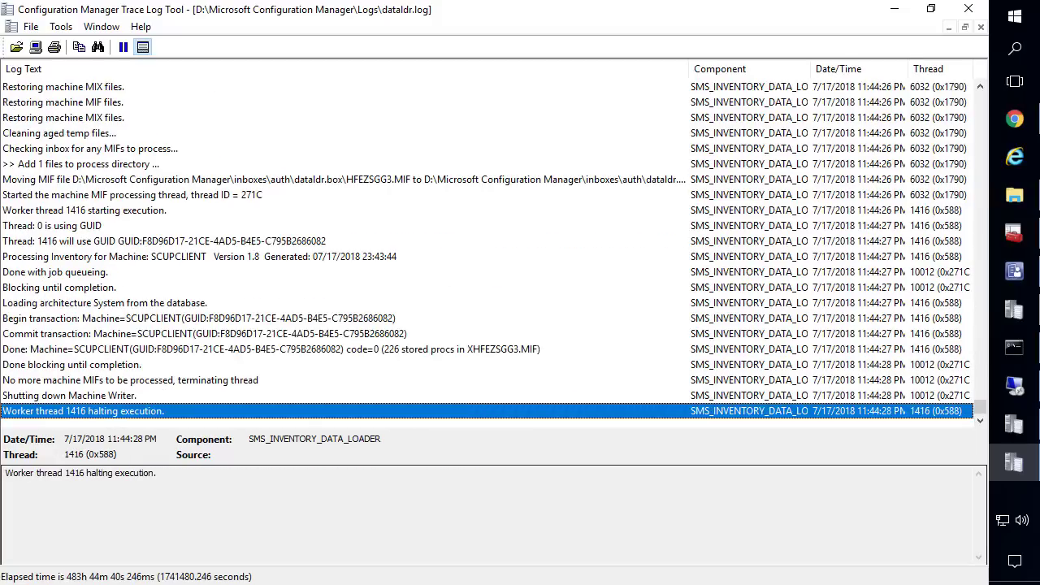
Check dataldr.log's Moving MIF and SCUPCLIENT inventory entries, then minimize CMTrace and the Logs folder
left_click(304, 180)
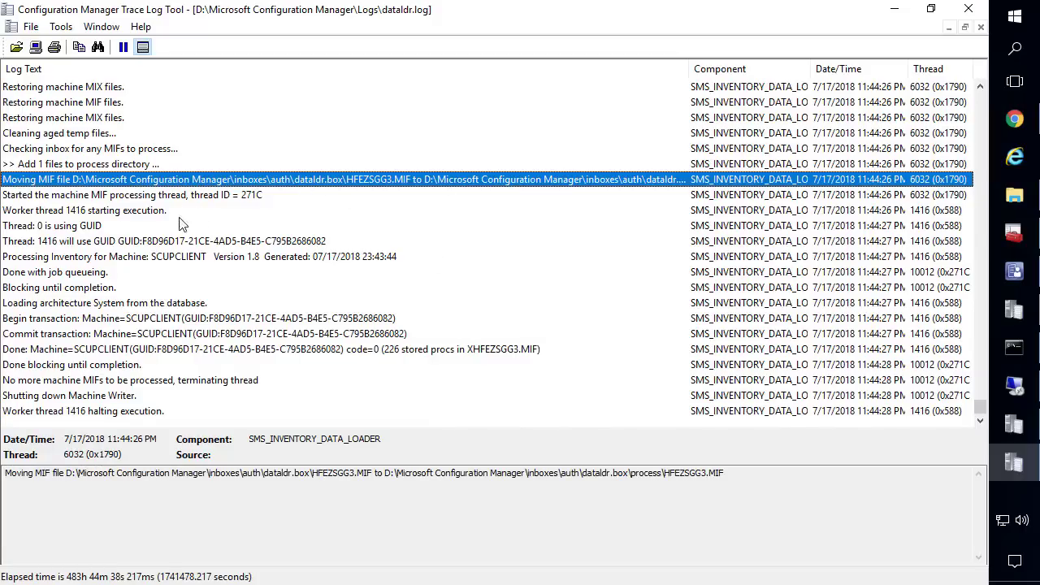
left_click(152, 256)
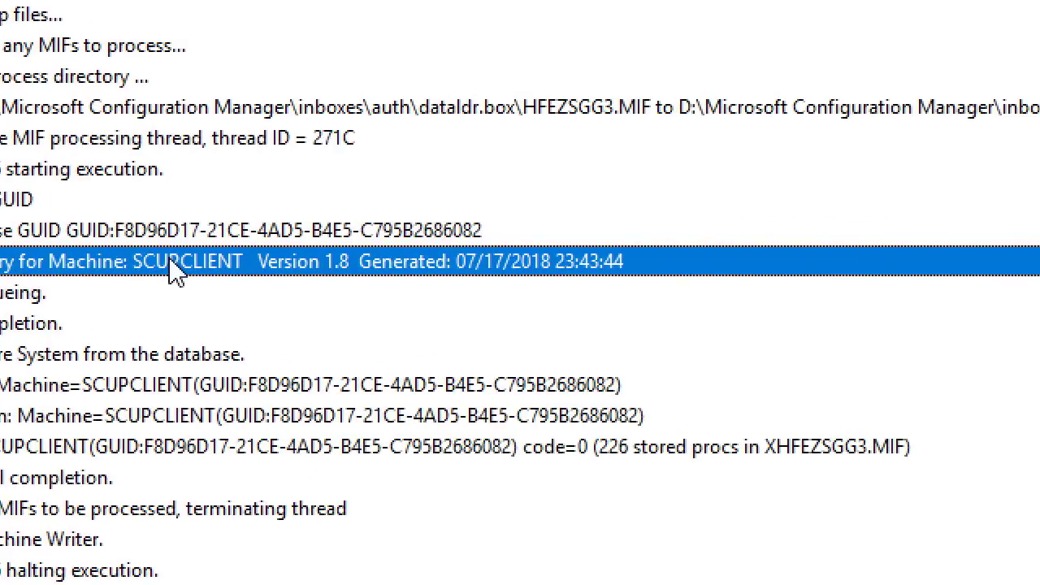
scroll(175, 264, "down", 1)
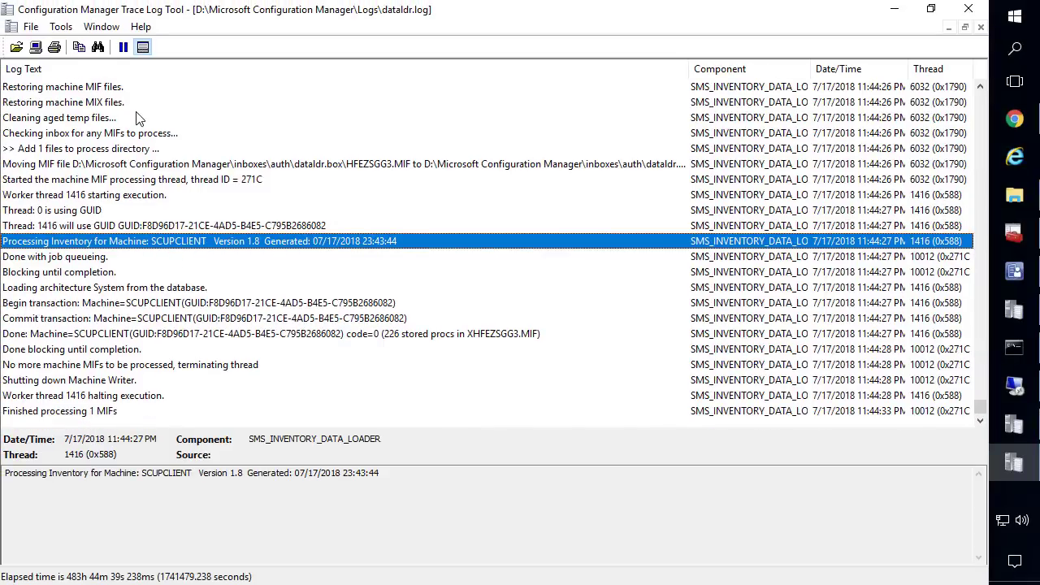
left_click(897, 11)
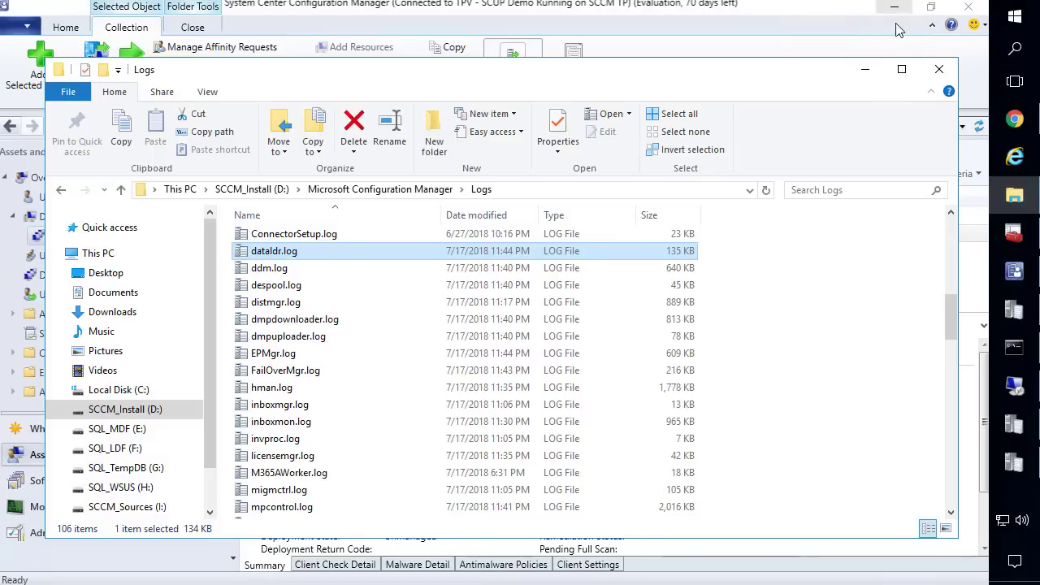
left_click(865, 70)
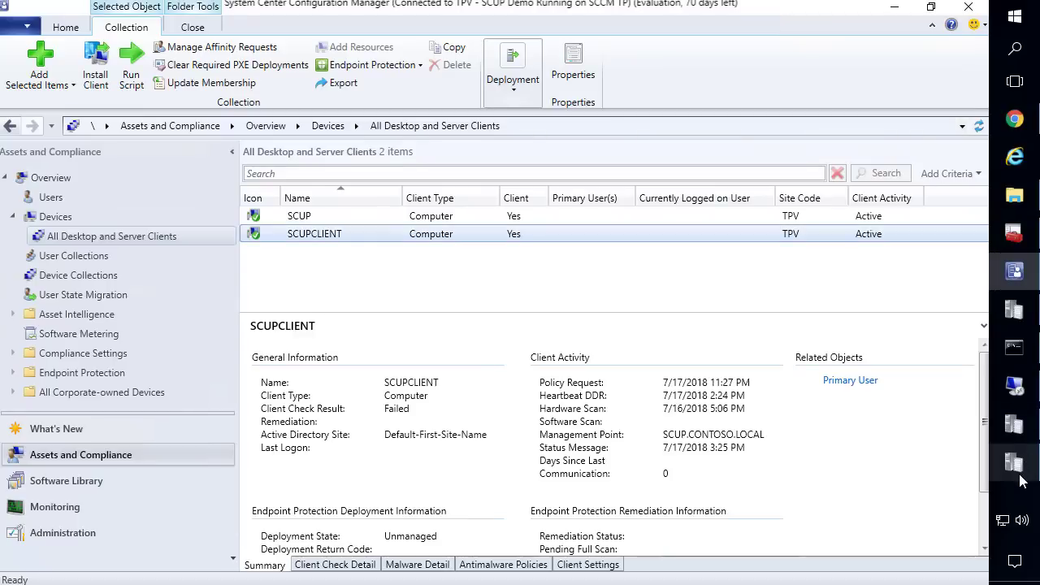
Bring the IIS log u_ex180717.log forward in CMTrace and scroll to the top
mouse_move(1017, 470)
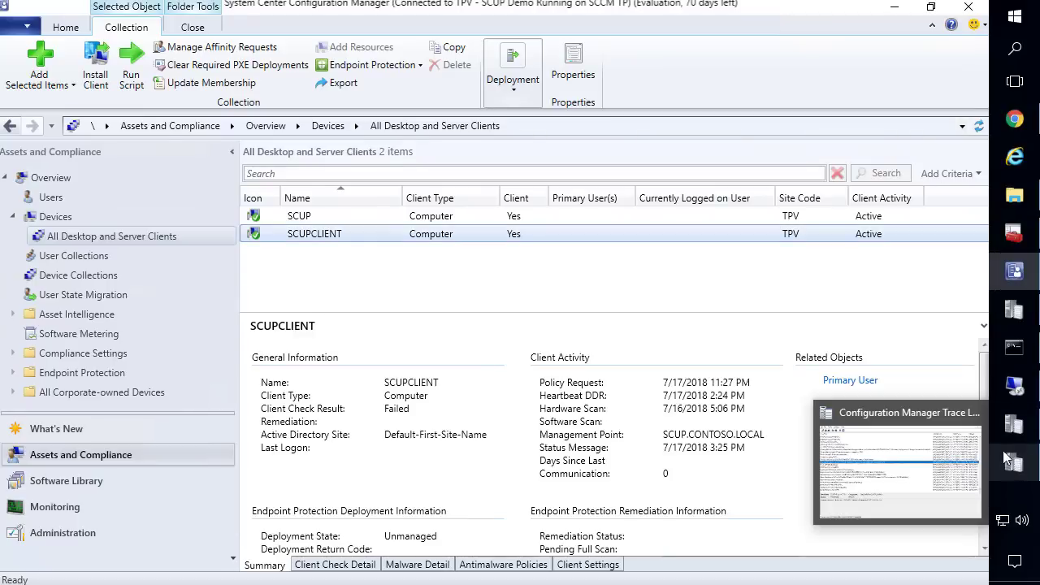
left_click(1016, 470)
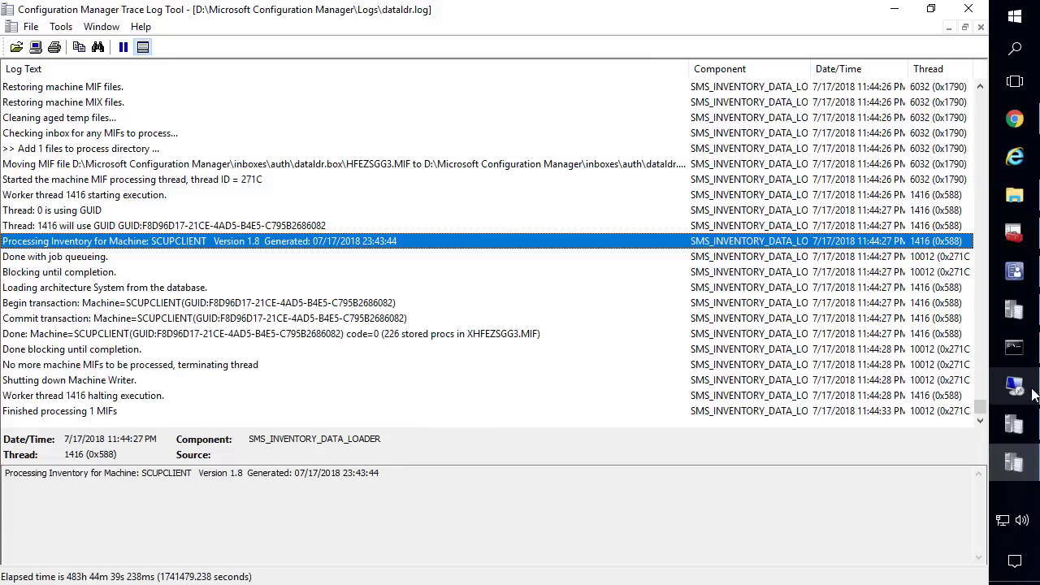
left_click(1021, 427)
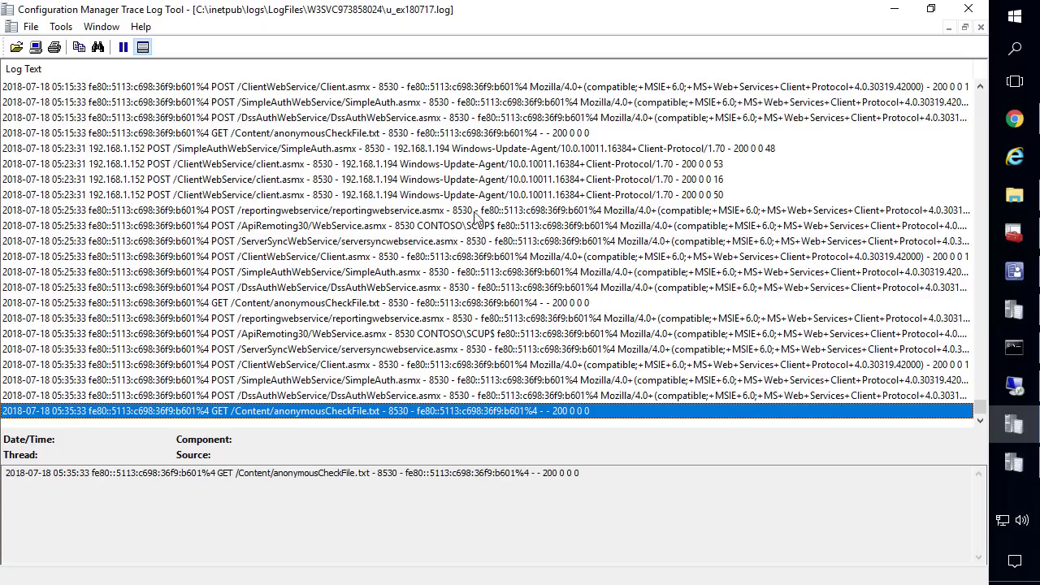
scroll(551, 247, "up", 1)
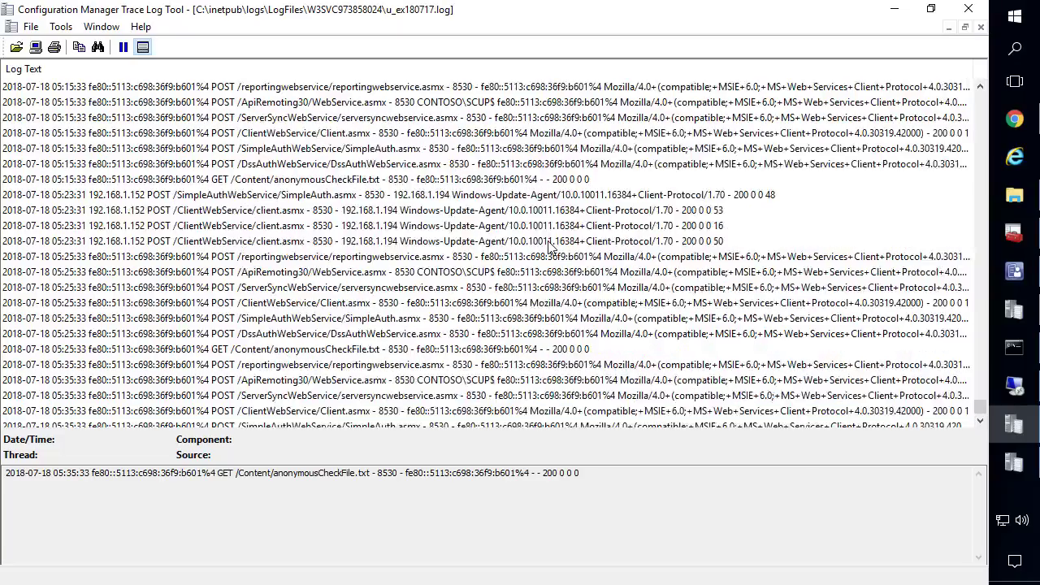
scroll(551, 247, "up", 1)
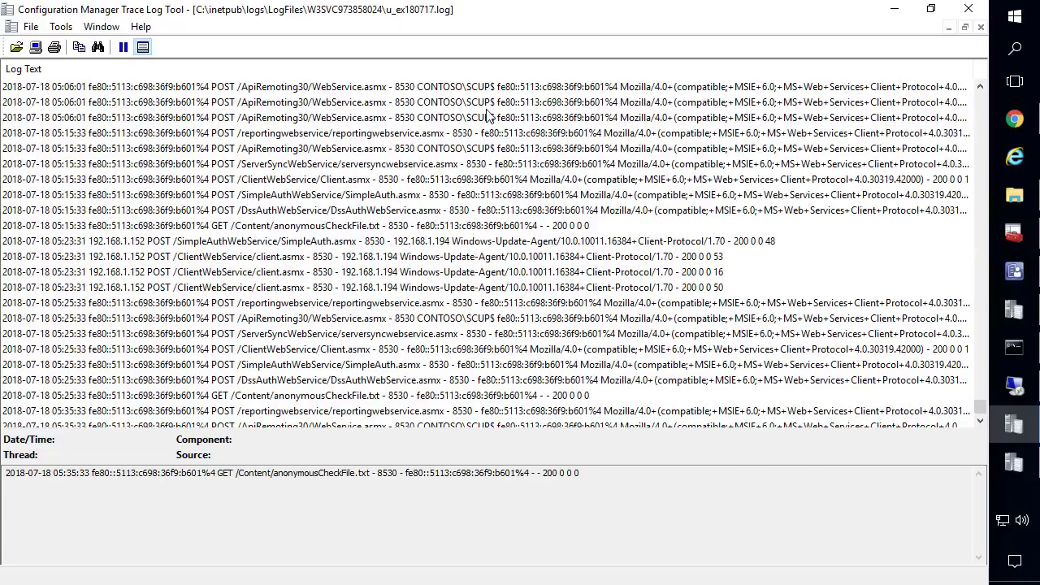
Inspect the first request's IPv6 address, then the DssAuthWebService request on port 8530
left_click(536, 88)
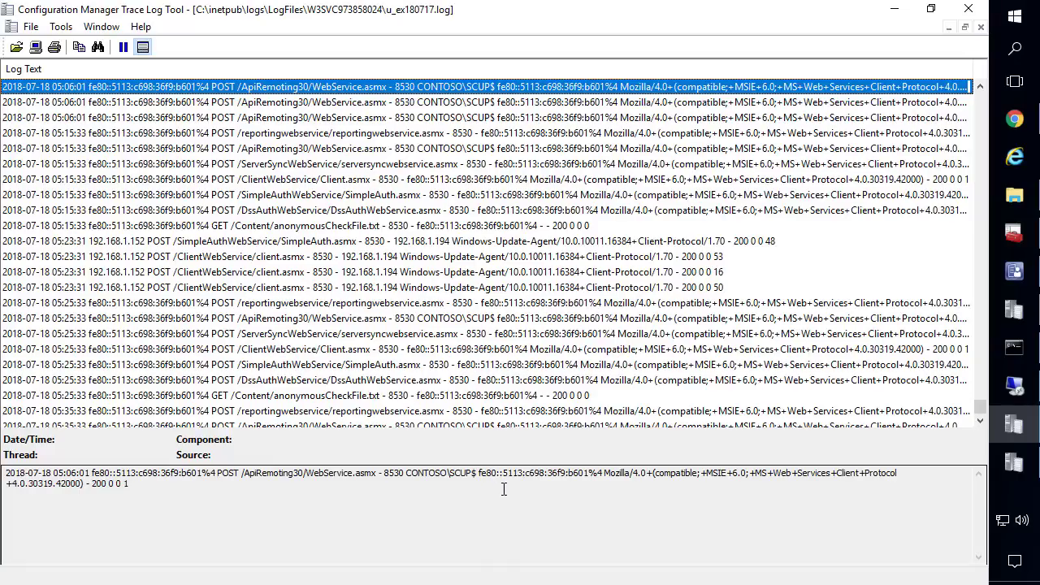
left_click_drag(476, 473, 594, 476)
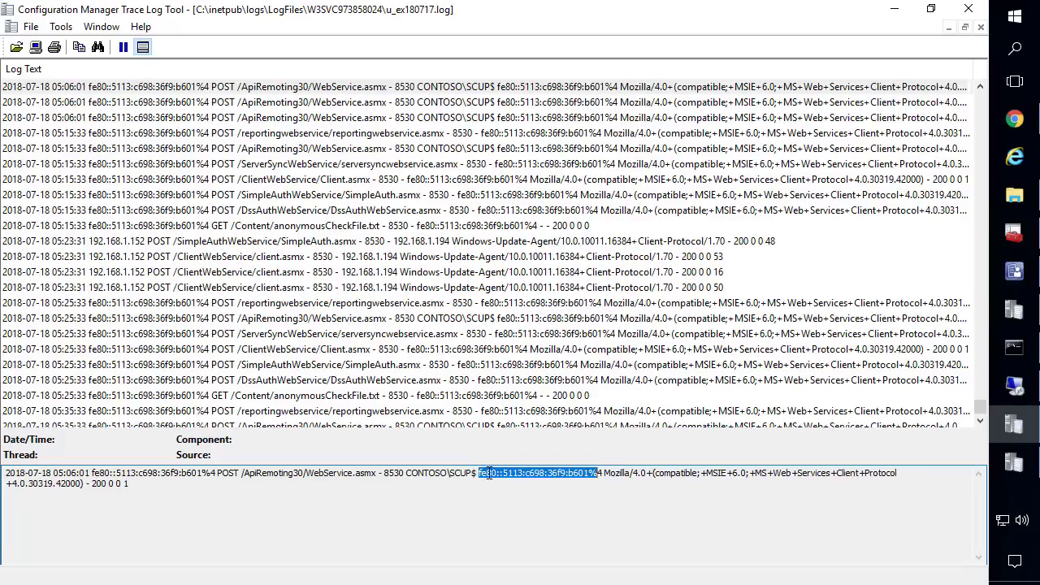
scroll(442, 355, "down", 2)
left_click(446, 288)
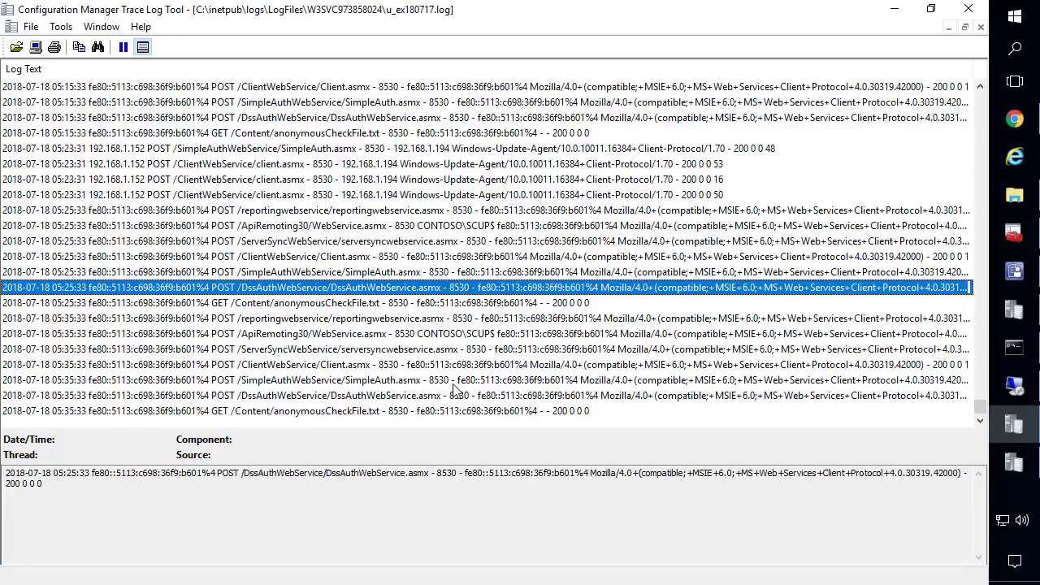